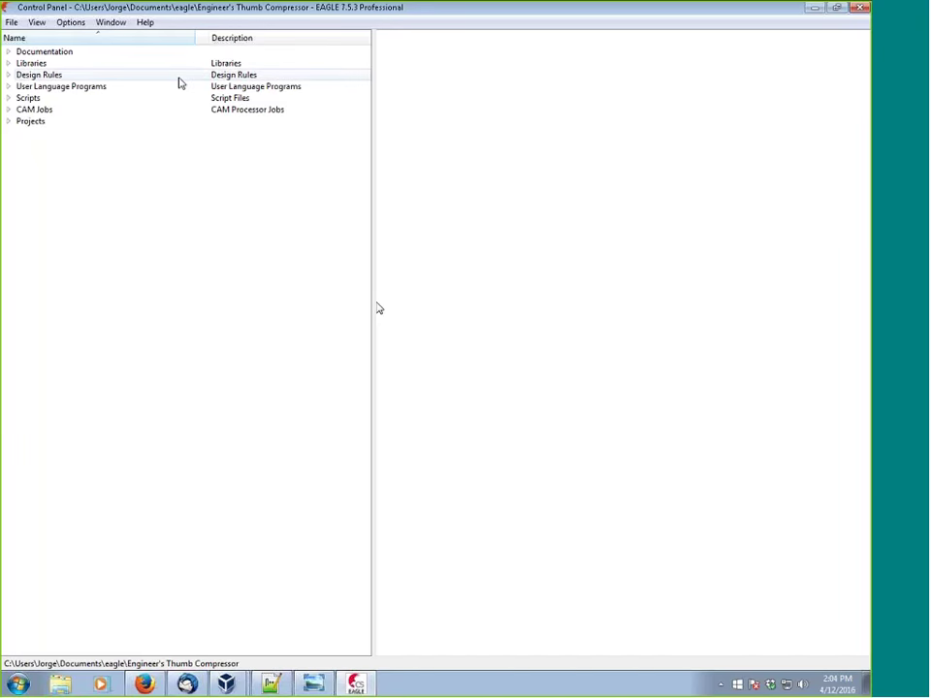
Create a new, empty library and maximize its editor window.
click(11, 22)
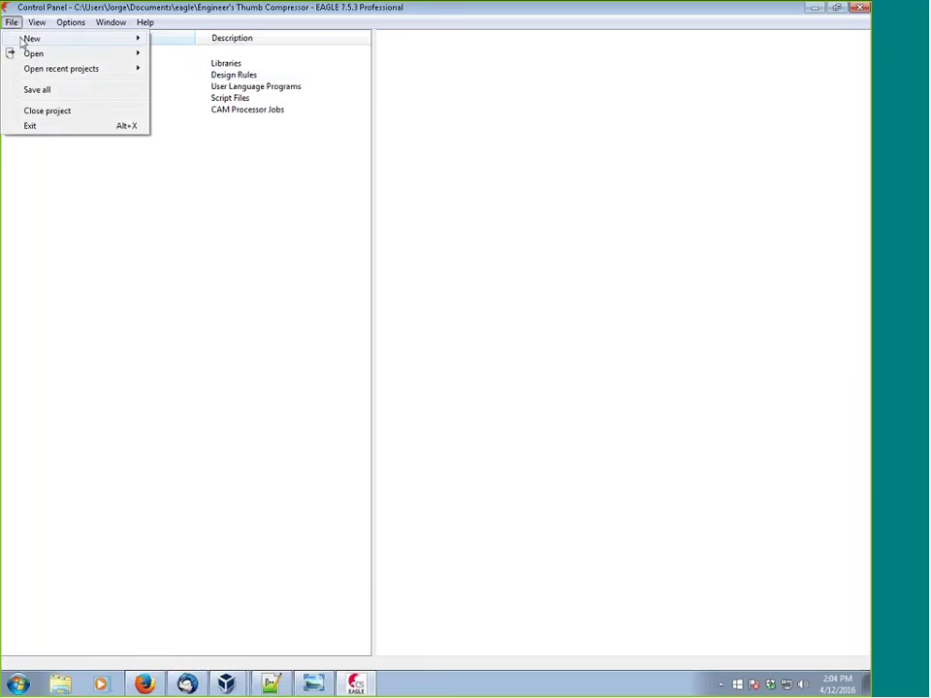
mouse_move(21, 41)
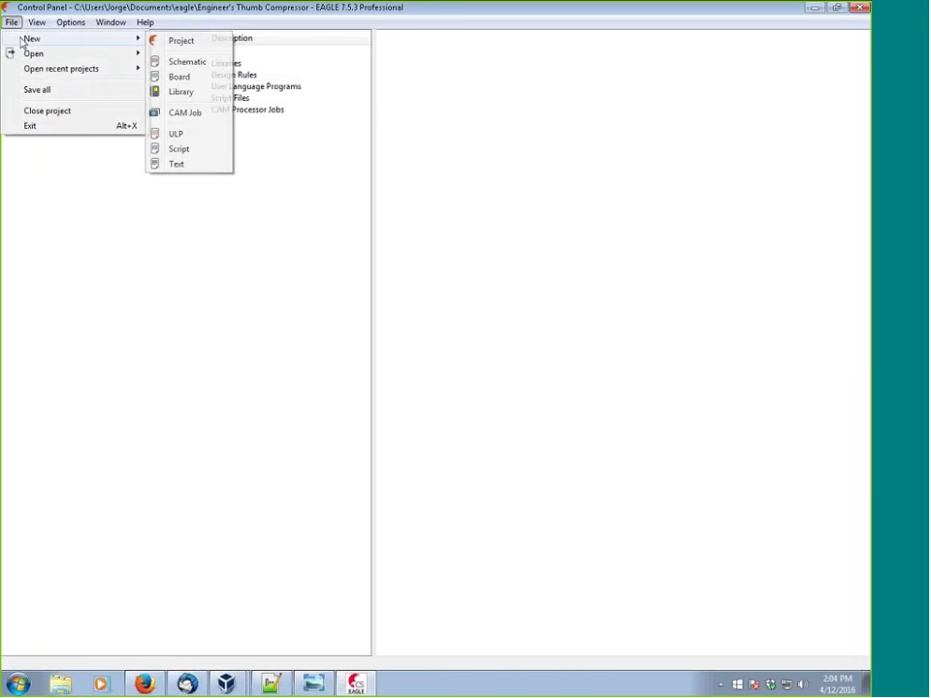
click(183, 93)
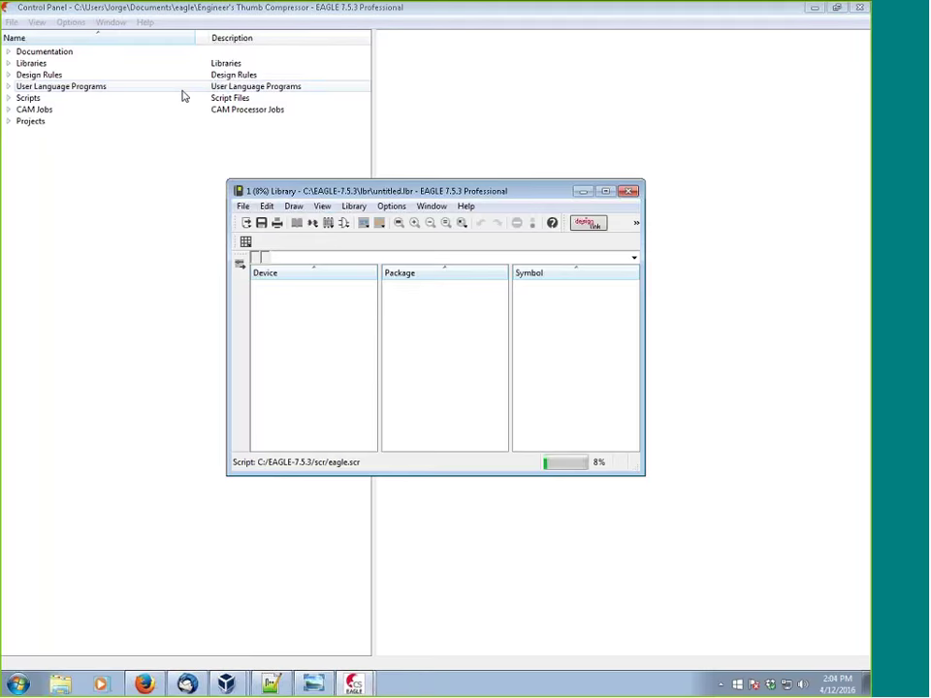
click(605, 191)
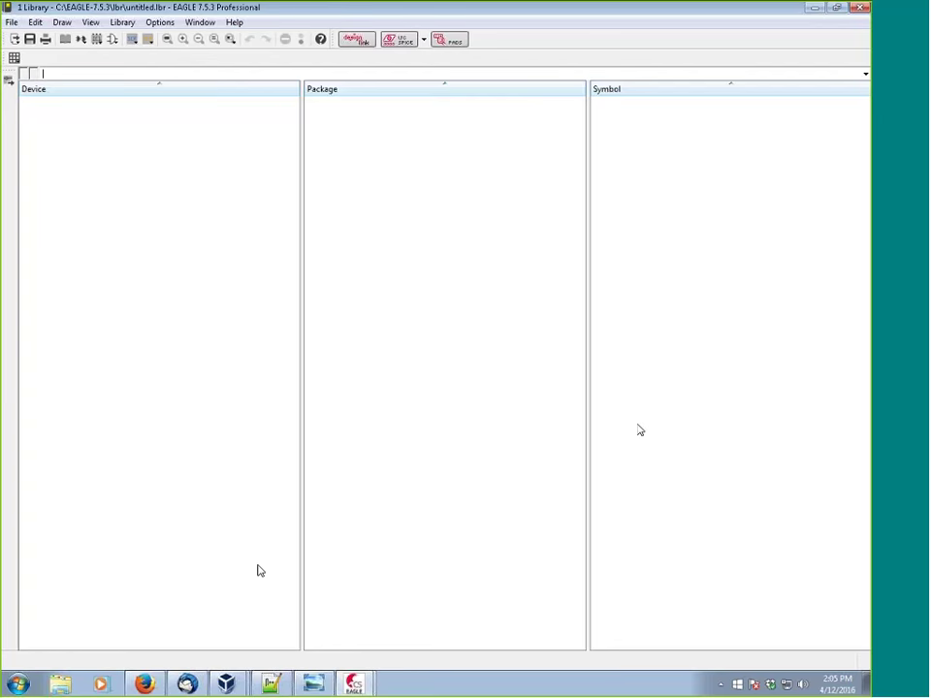
Switch to Firefox and examine the 2N3904 package and pin order on the first page of the transistor datasheet.
click(153, 686)
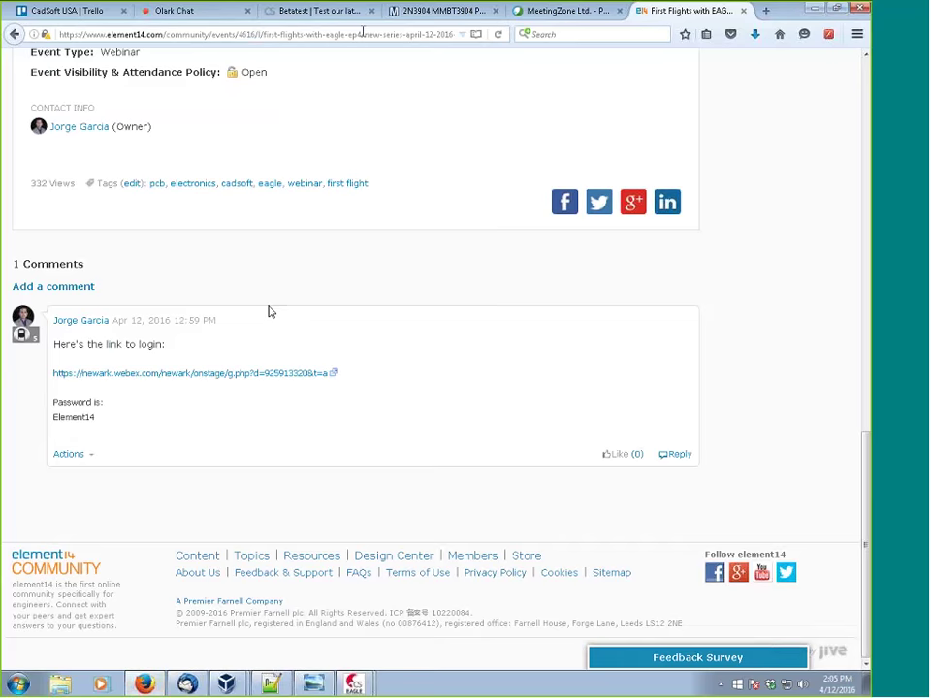
click(412, 13)
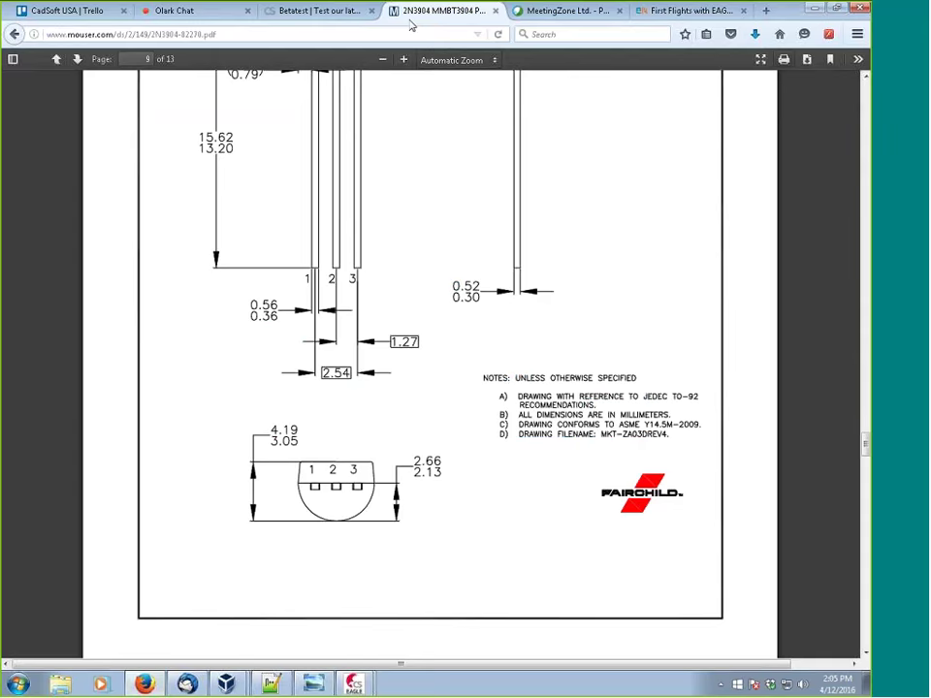
scroll(565, 396, up, 1)
scroll(564, 397, up, 3)
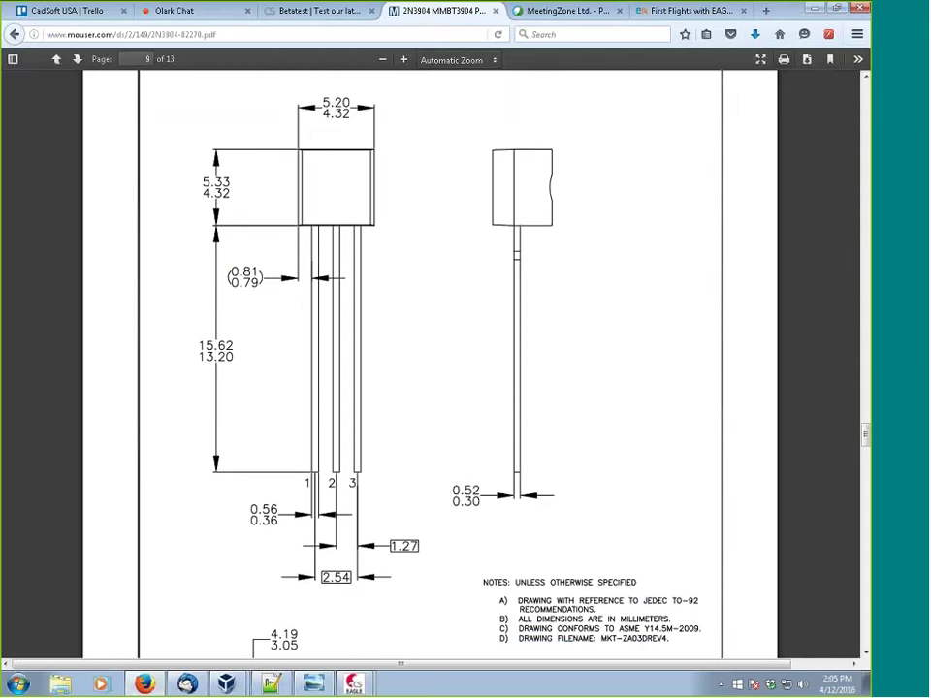
drag(865, 441, 839, 102)
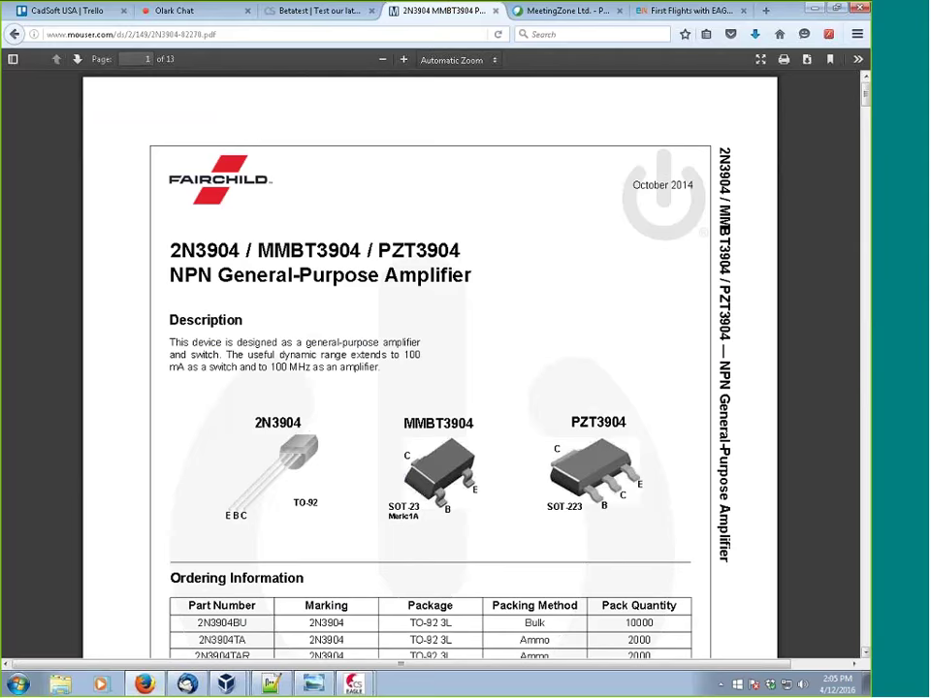
scroll(256, 214, down, 1)
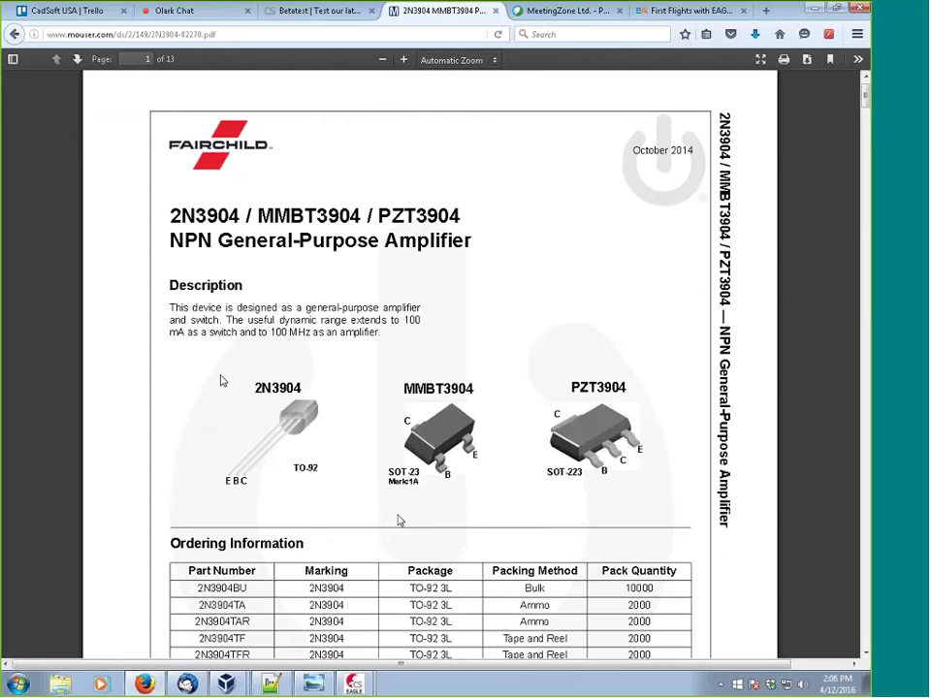
Switch back to the EAGLE library editor and create a new package named TO-92.
click(354, 684)
click(295, 654)
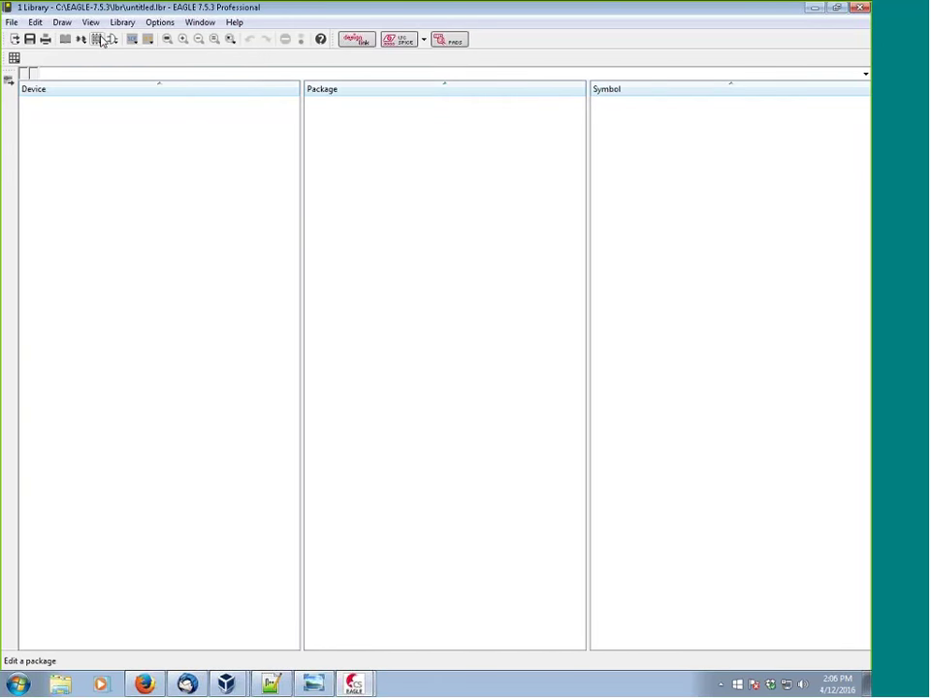
click(101, 39)
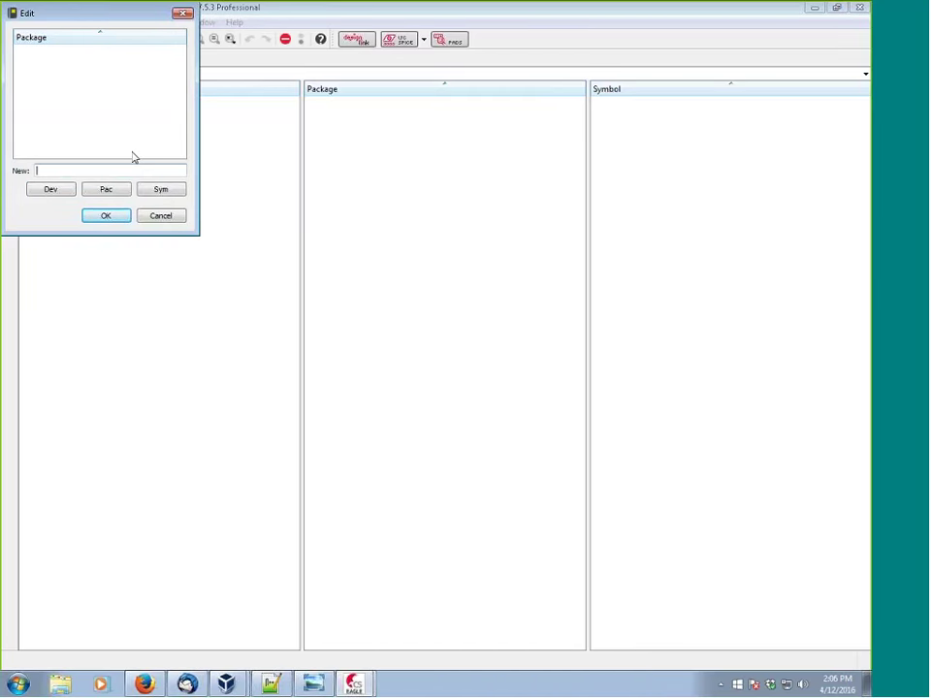
text(TO-92)
key(Return)
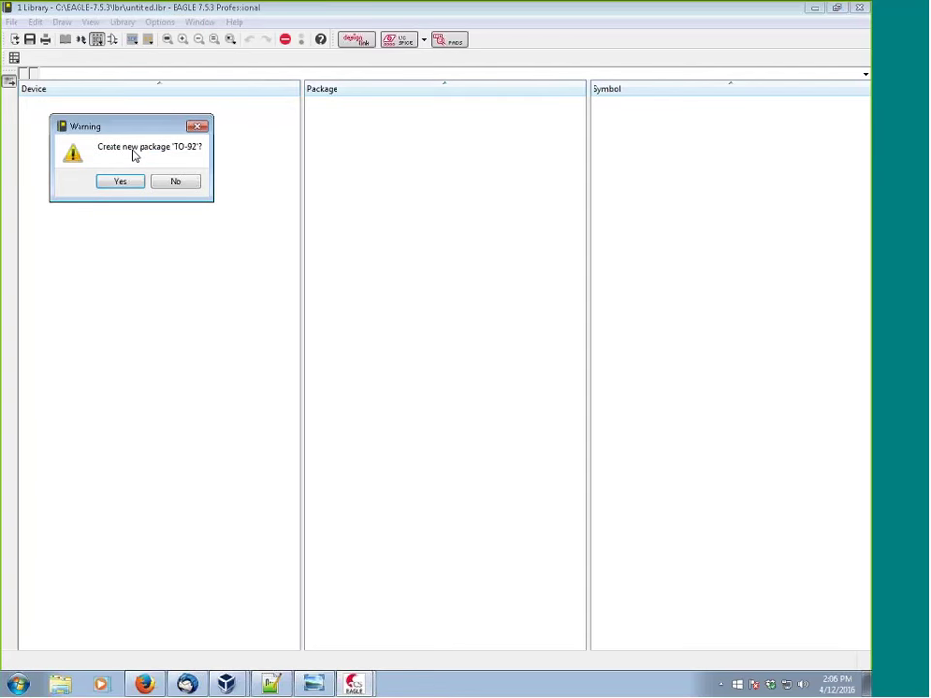
key(Return)
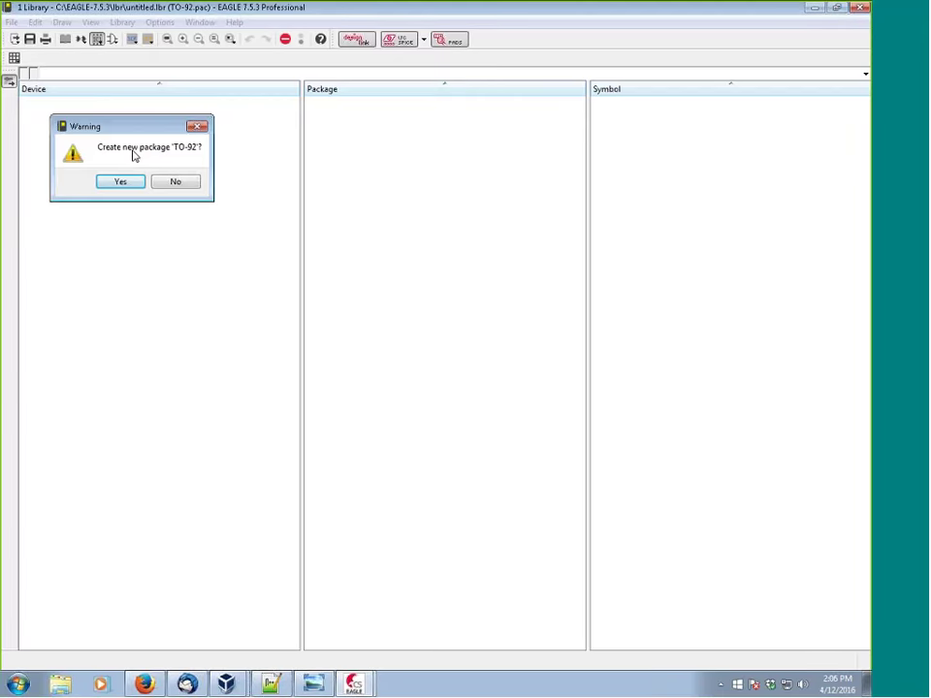
Enlarge the package drawing area and enter TO-92 as the package description.
scroll(446, 222, up, 1)
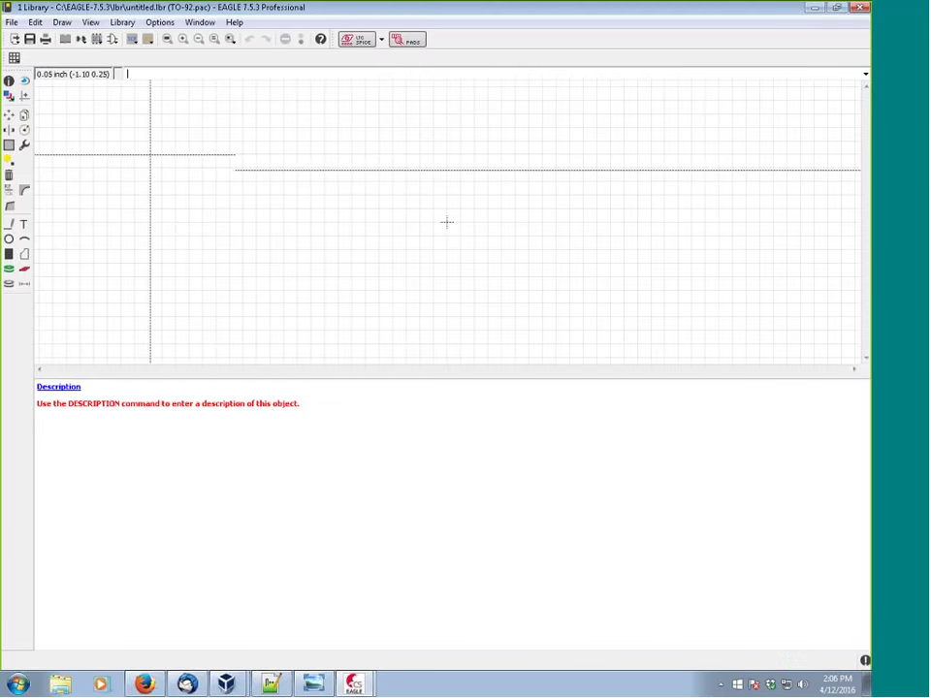
drag(457, 376, 454, 459)
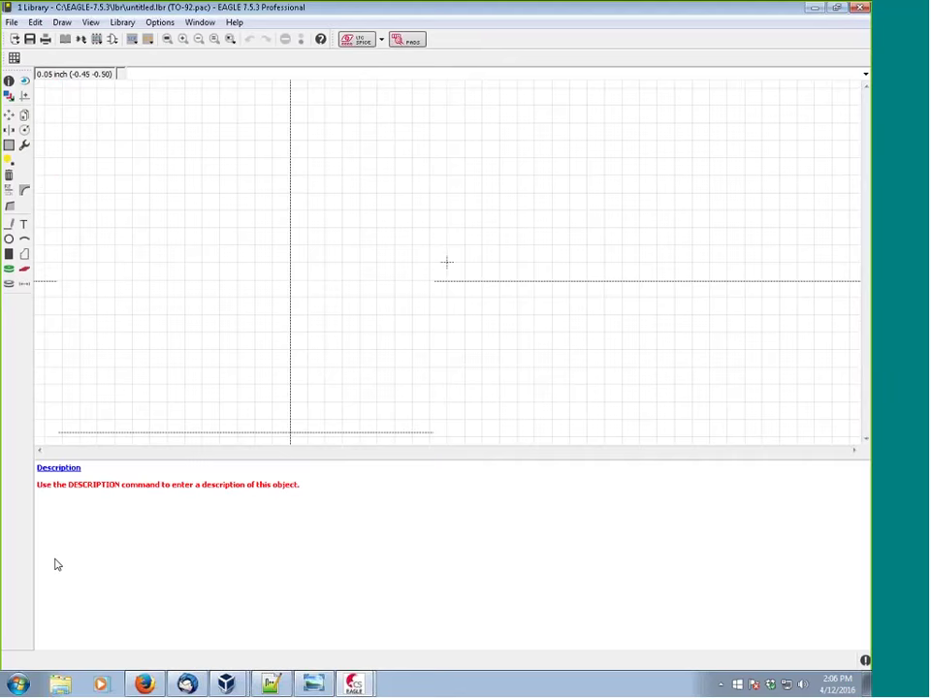
click(73, 472)
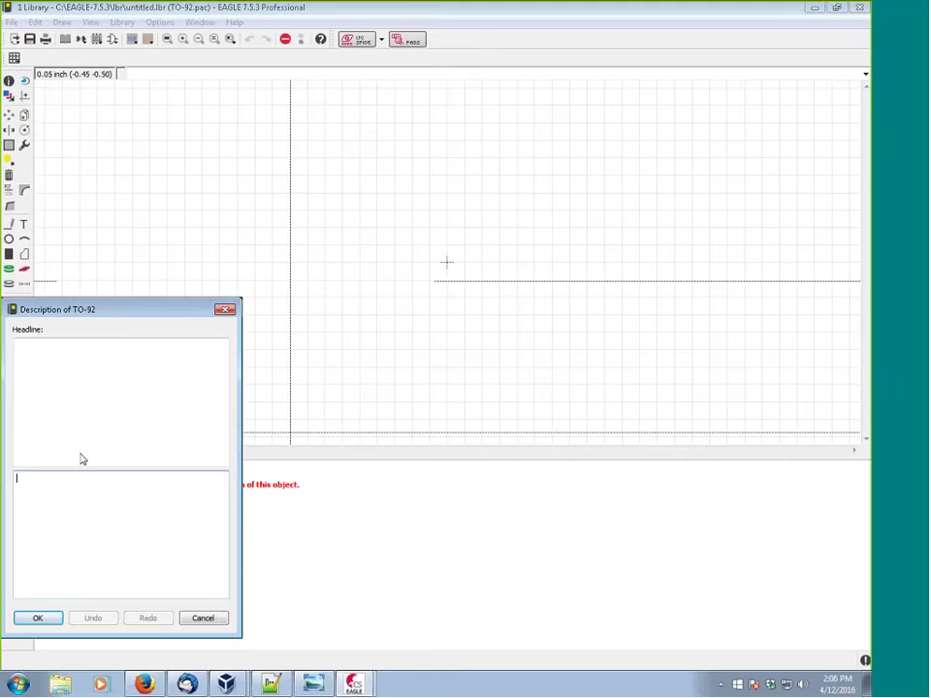
text(TO-9)
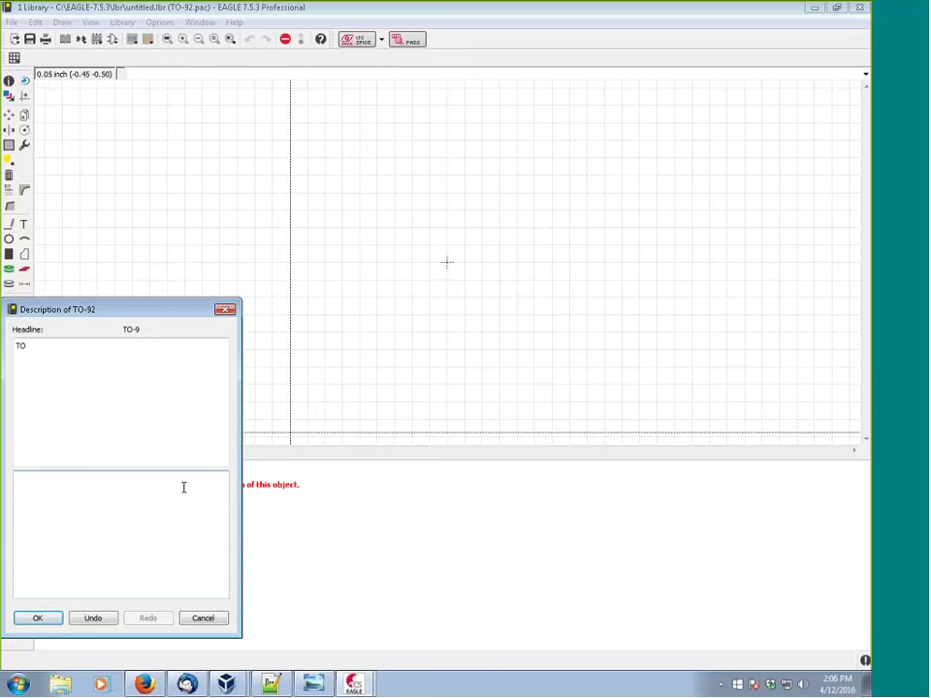
text(2)
click(32, 618)
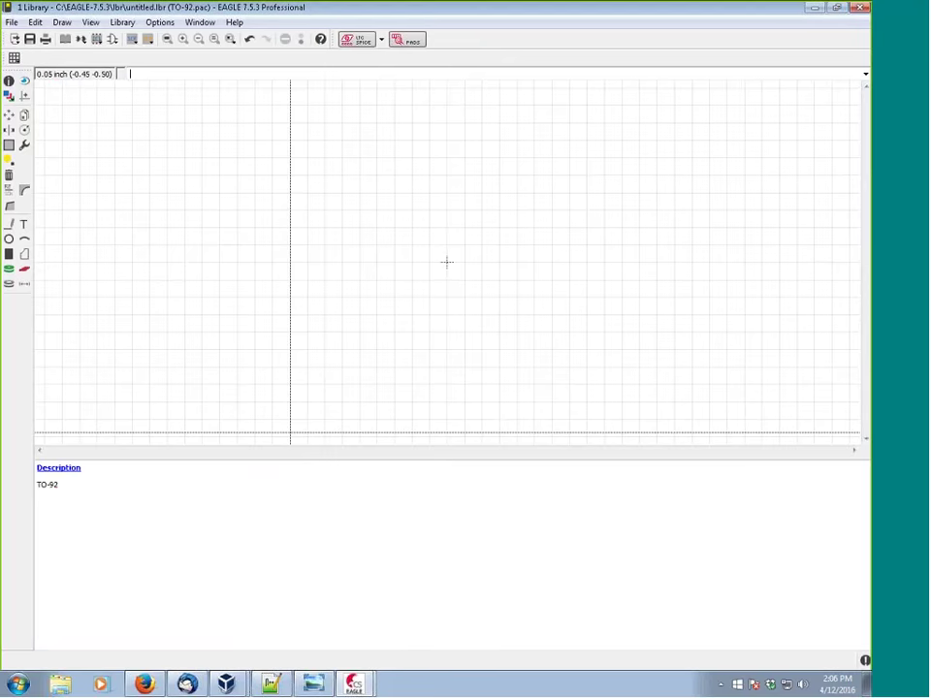
scroll(446, 261, up, 3)
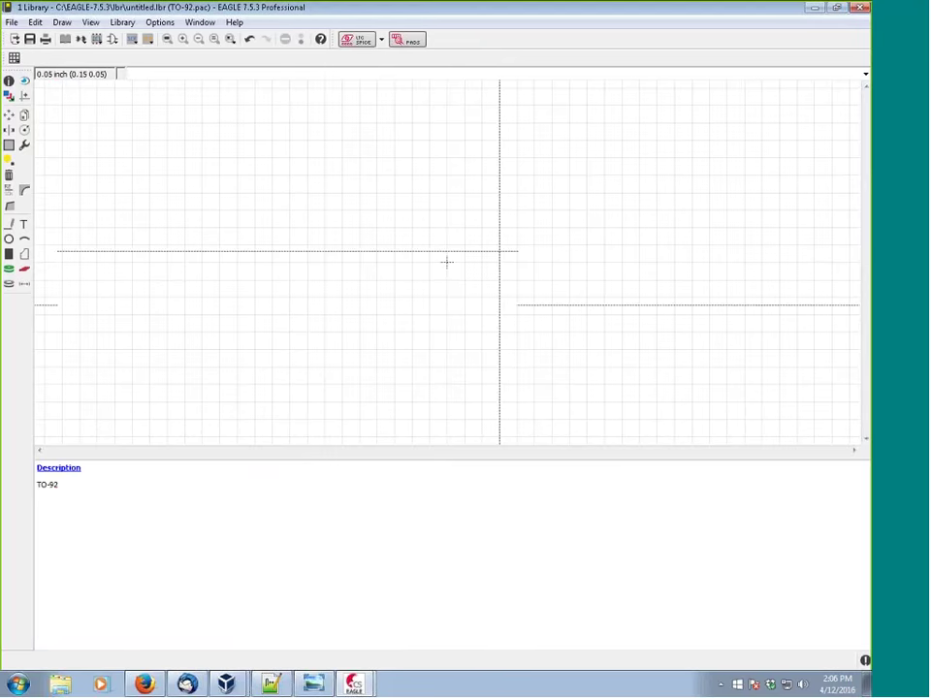
scroll(446, 262, up, 1)
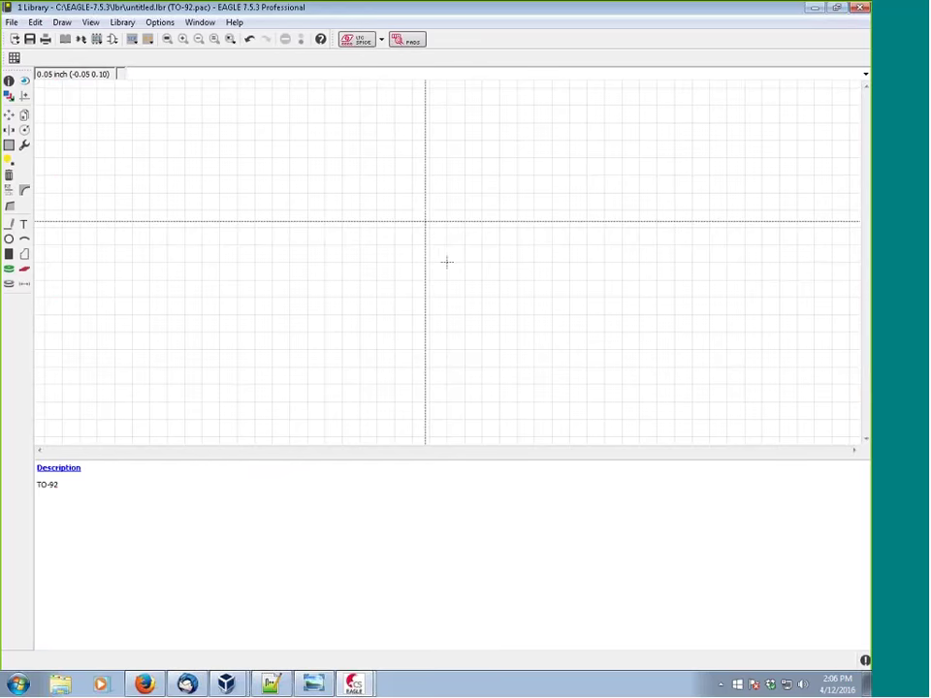
scroll(446, 262, up, 1)
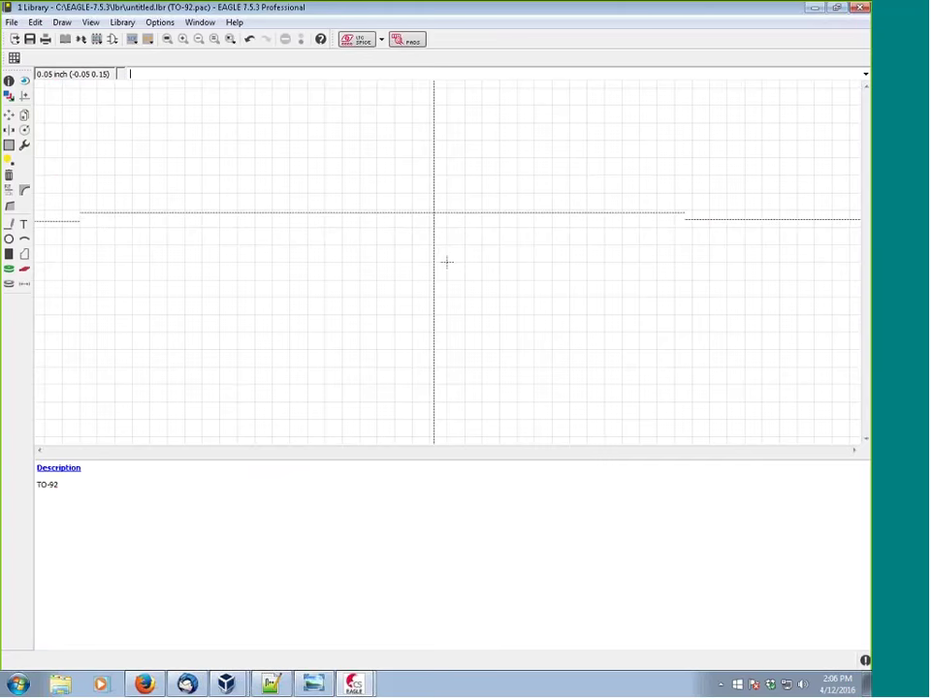
scroll(446, 262, up, 3)
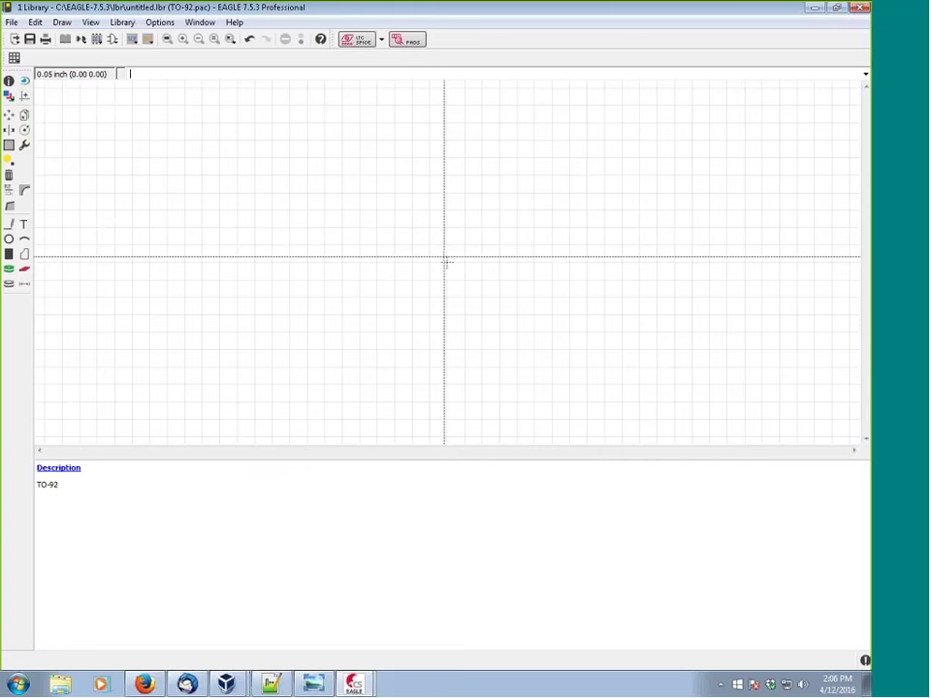
scroll(446, 262, down, 4)
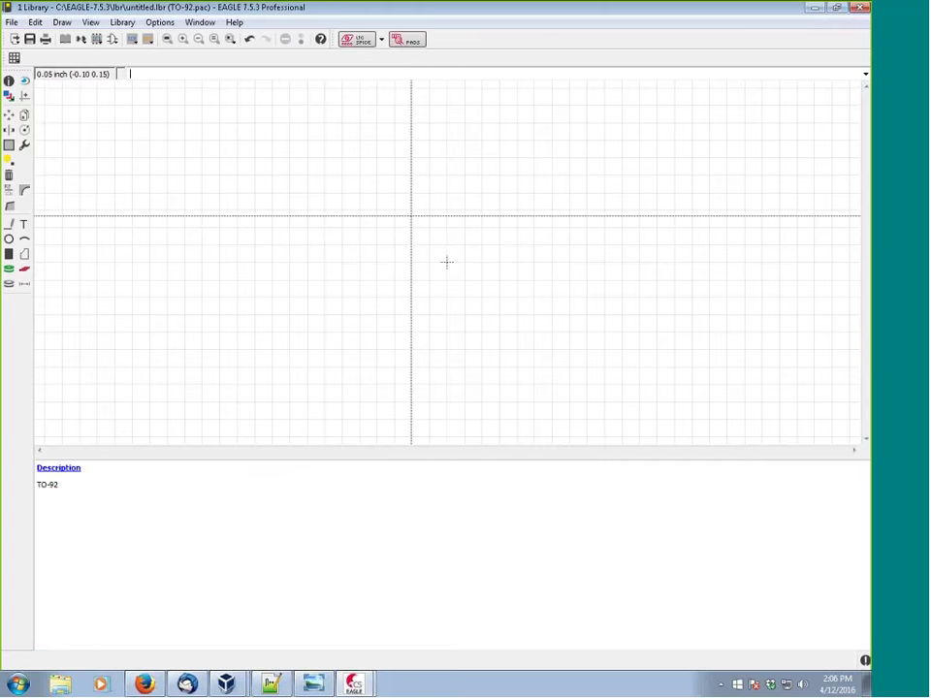
scroll(446, 261, up, 4)
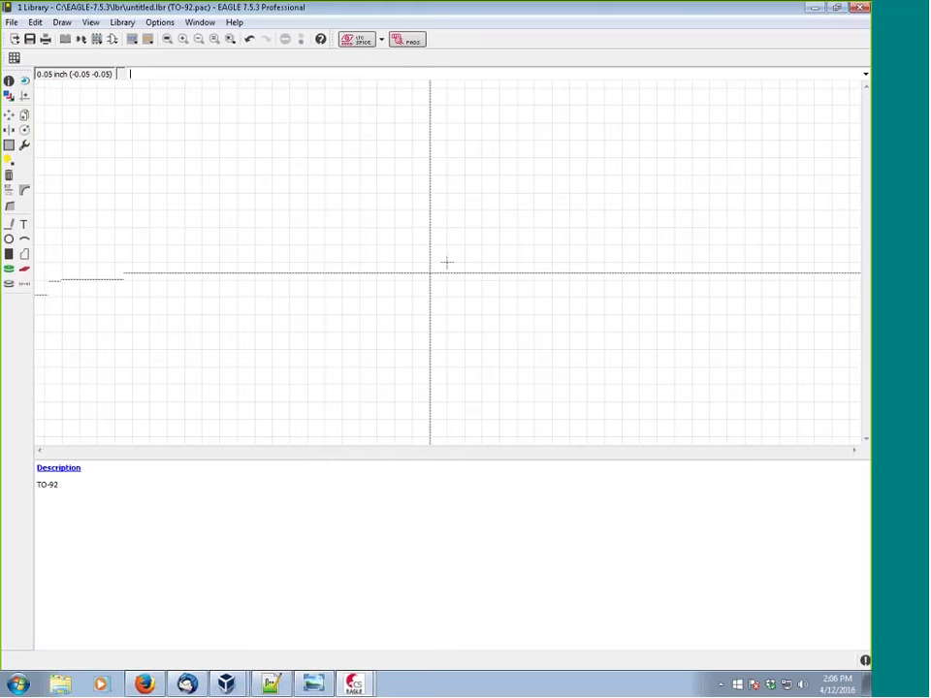
scroll(446, 261, left, 2)
scroll(446, 262, right, 3)
scroll(446, 262, left, 6)
scroll(446, 262, up, 5)
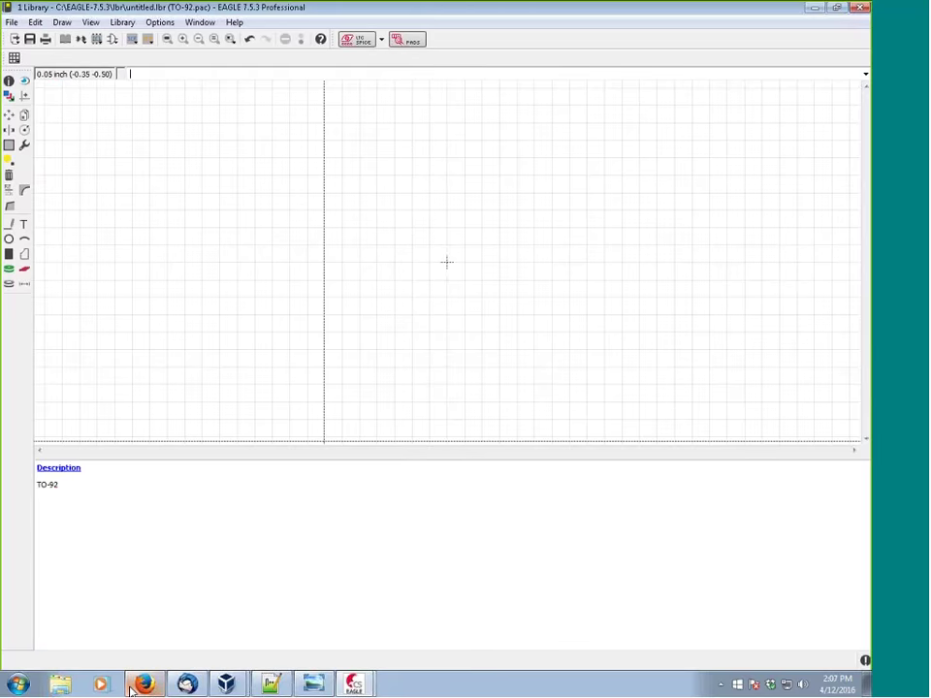
Switch to Firefox and examine the lead spacing and body dimensions in the datasheet's TO-92 package drawing on page 9.
key(alt+Tab)
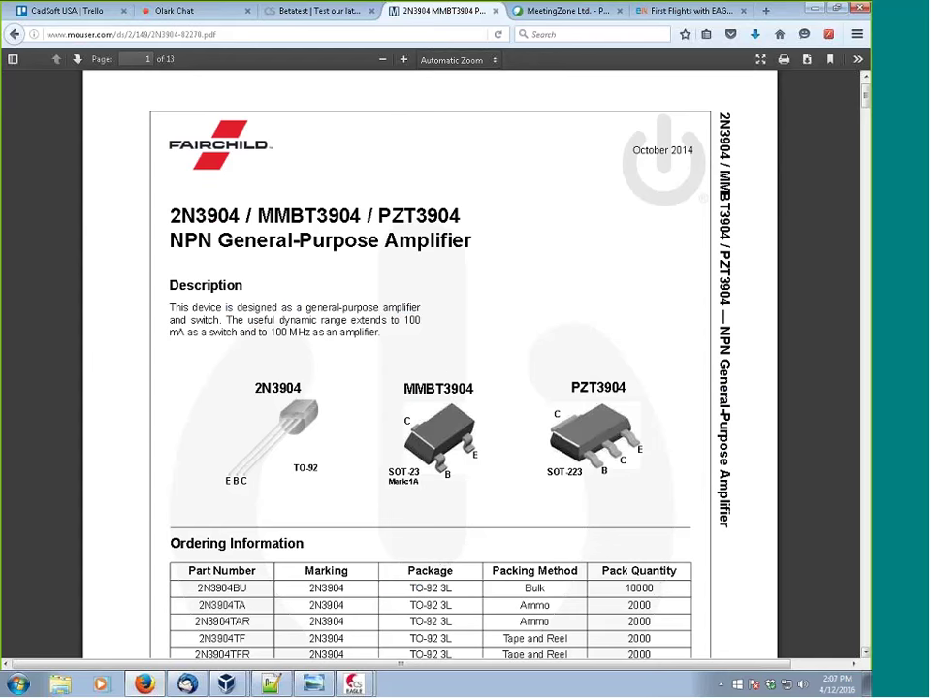
scroll(867, 283, down, 20)
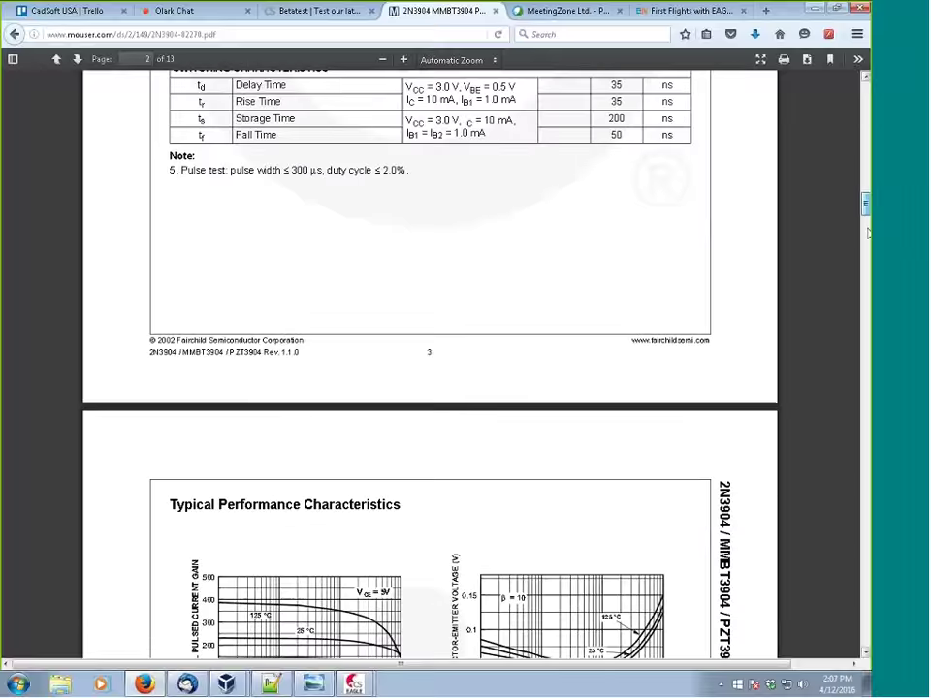
drag(867, 283, 865, 444)
scroll(341, 412, down, 1)
scroll(341, 412, down, 2)
scroll(383, 427, up, 1)
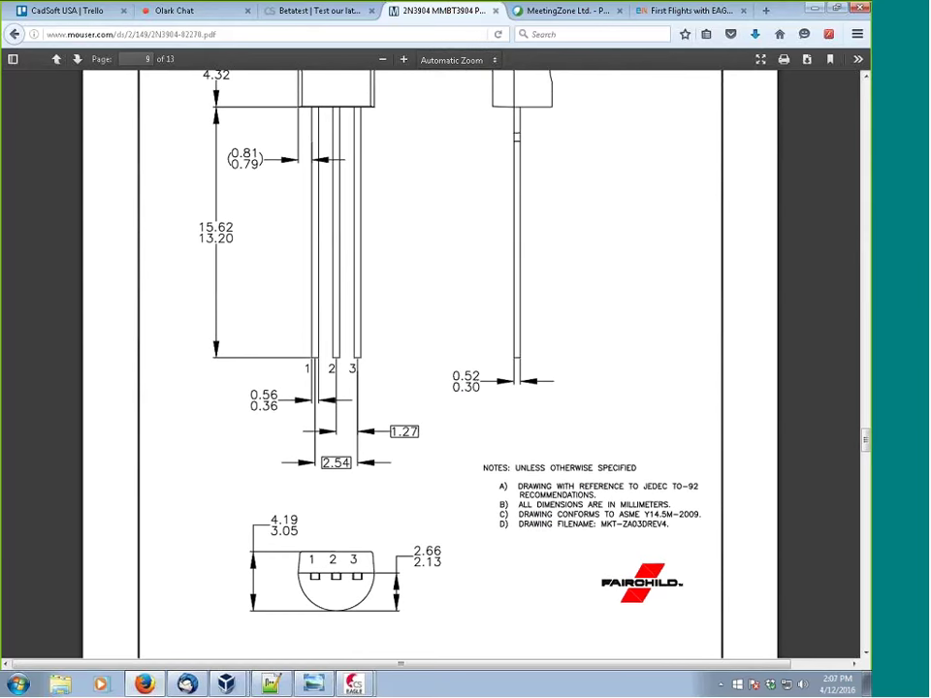
Switch back to the EAGLE library editor and change the grid units to millimetres, with a 1.27 mm grid.
click(368, 688)
click(322, 657)
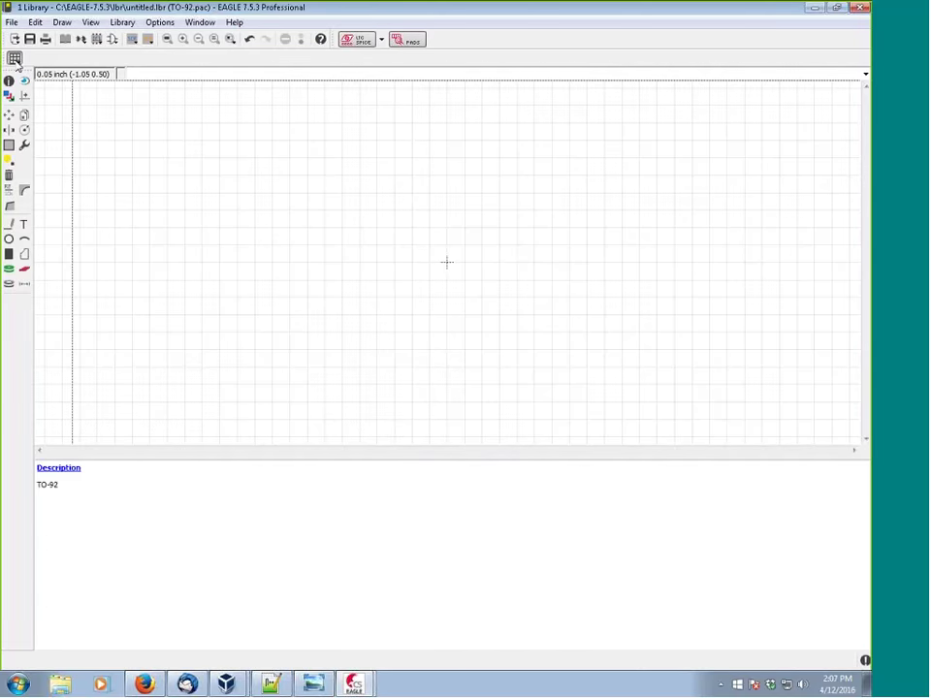
click(12, 58)
click(150, 74)
click(143, 94)
click(160, 117)
click(145, 136)
click(155, 145)
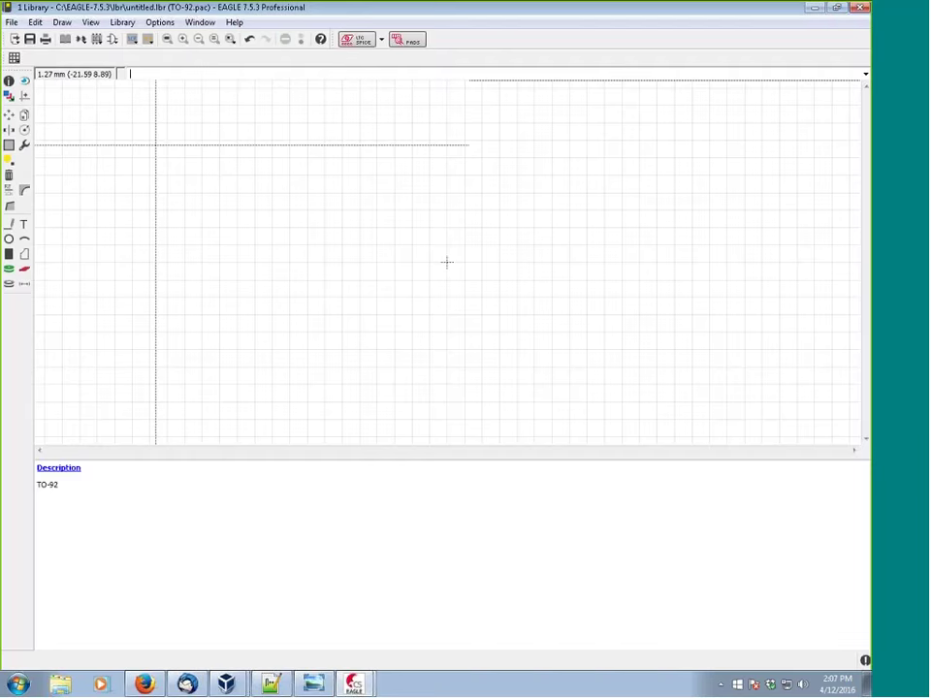
Compare the grid size with the lead spacing in the Firefox datasheet, and return to the EAGLE library editor.
click(143, 684)
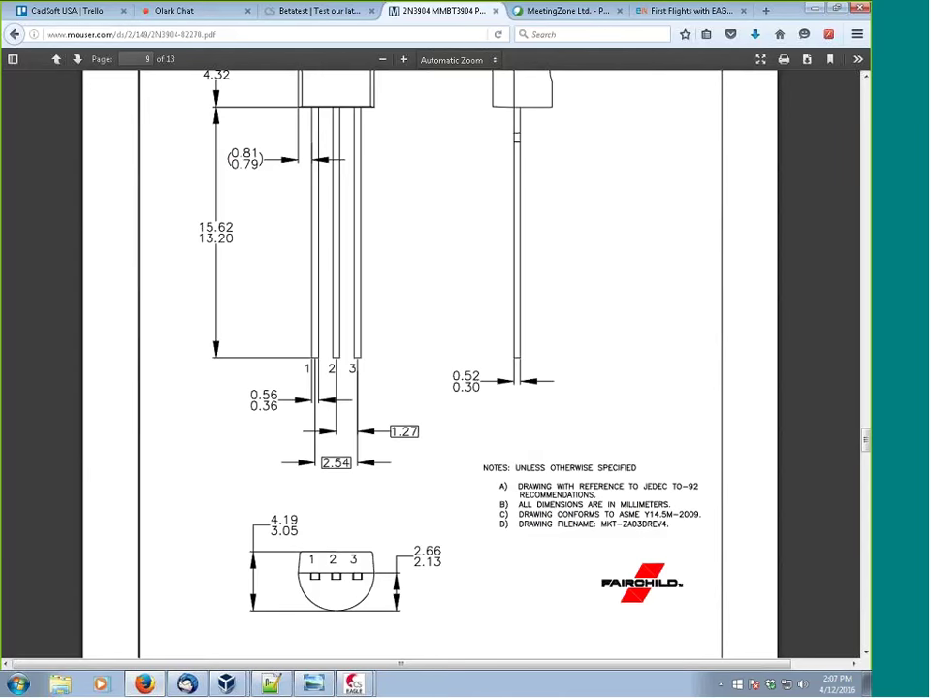
mouse_move(354, 686)
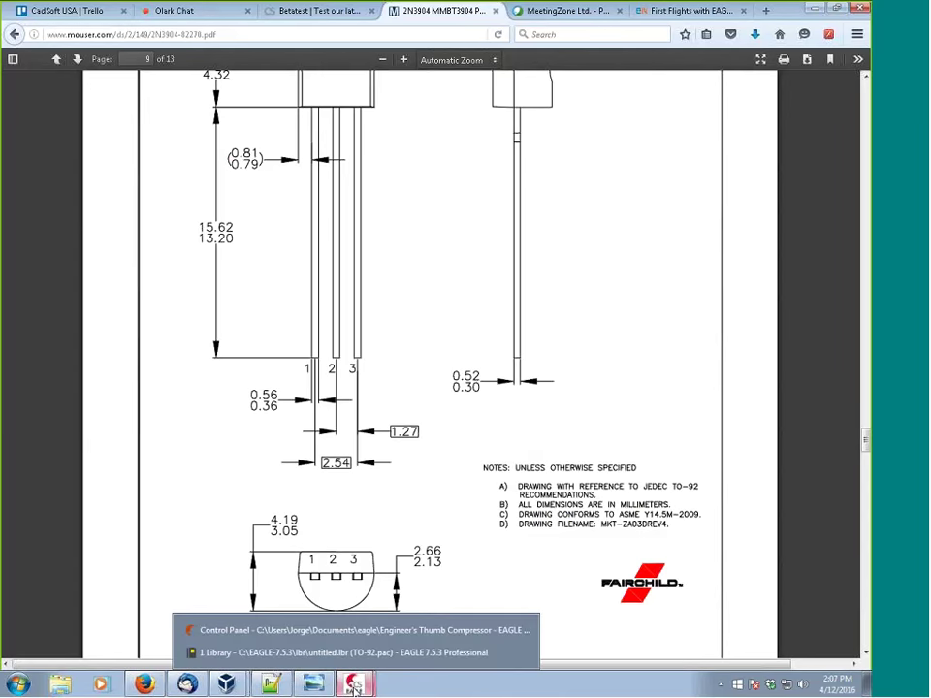
click(314, 654)
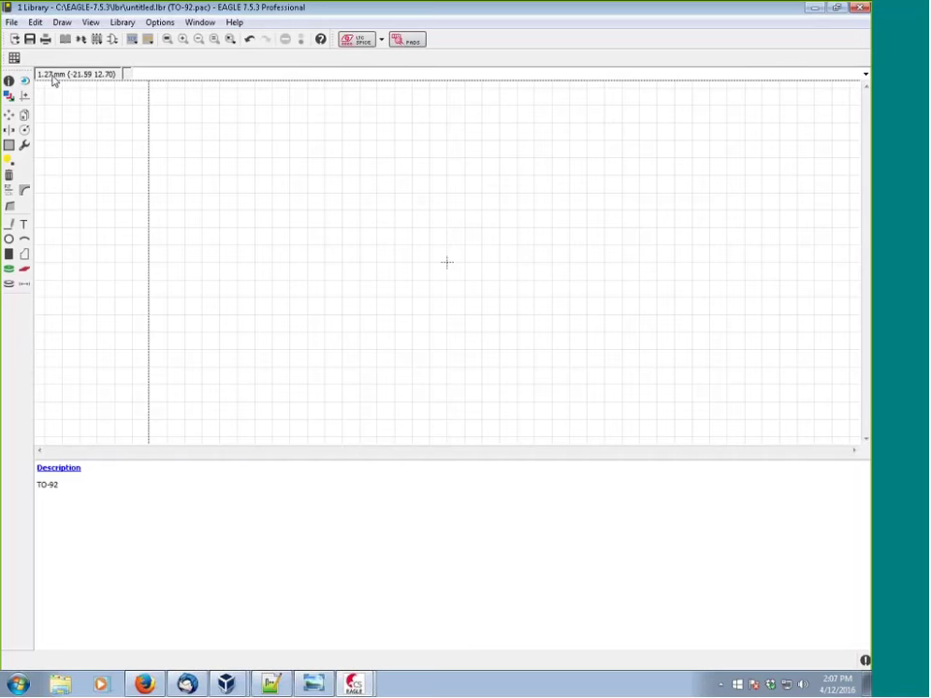
scroll(446, 262, up, 3)
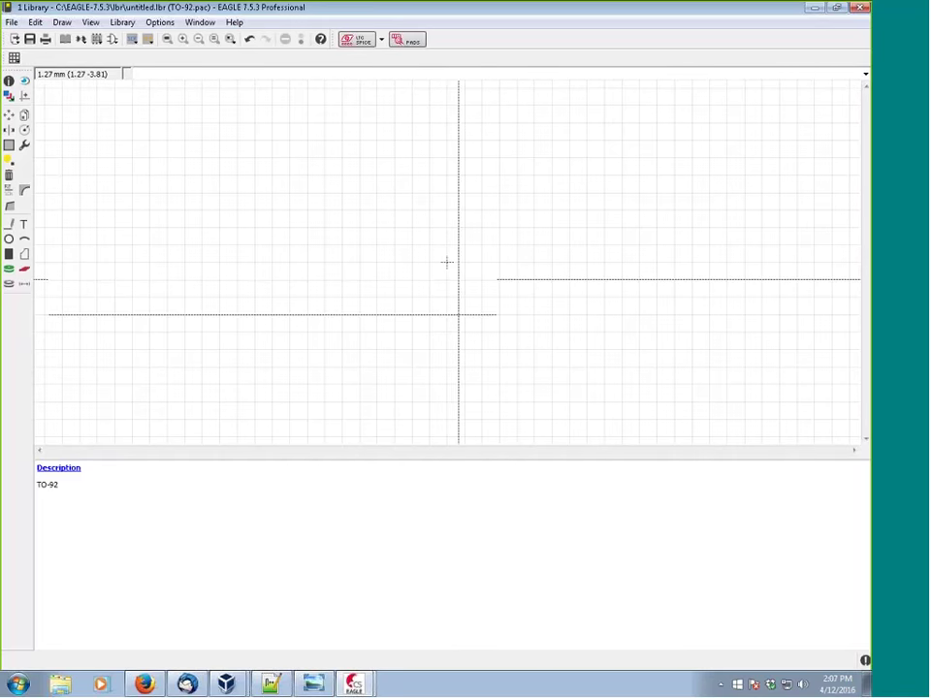
scroll(447, 262, up, 5)
scroll(447, 261, right, 3)
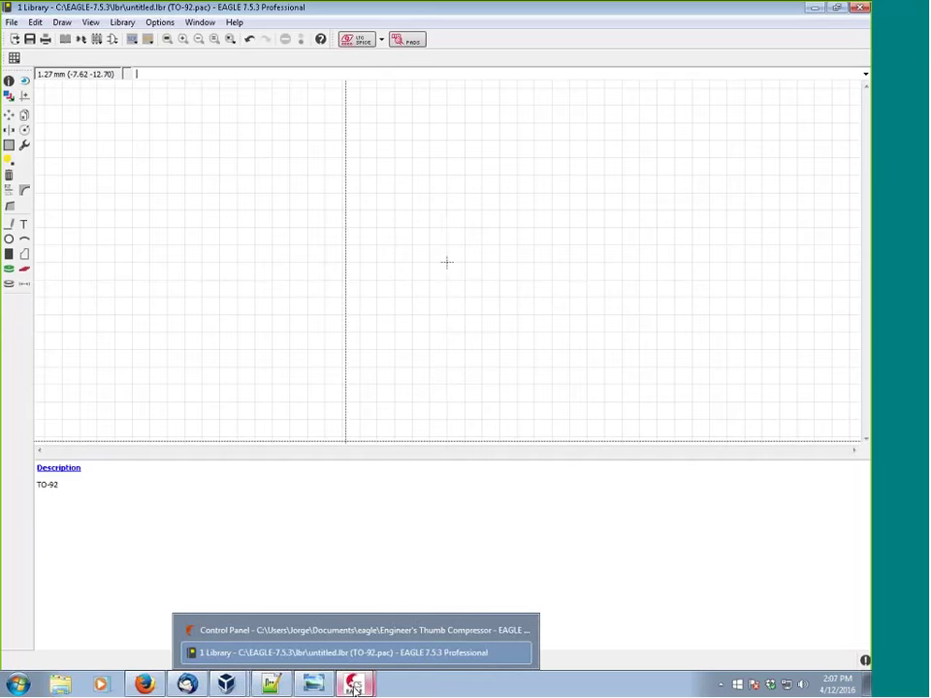
Switch to Firefox to check the lead dimensions in the datasheet's TO-92 drawing, and return to the EAGLE library editor.
click(161, 687)
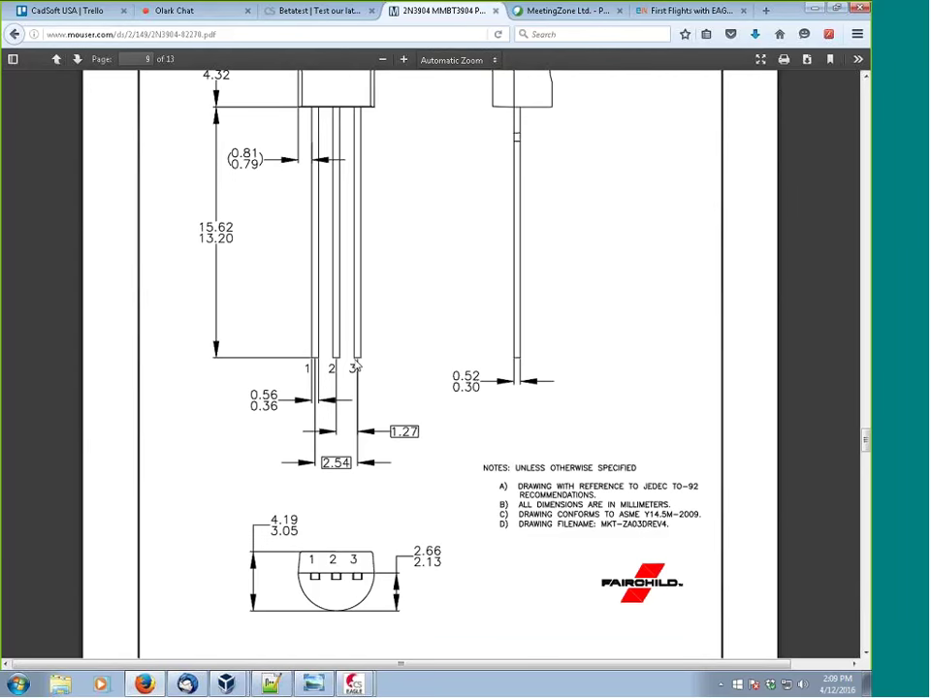
mouse_move(353, 683)
click(345, 660)
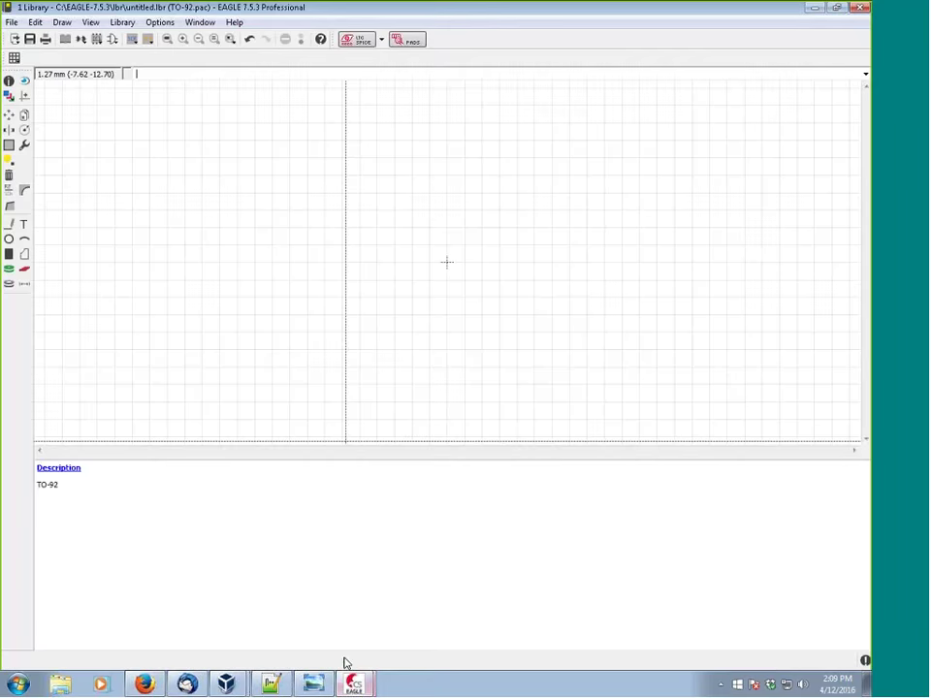
Place three round pads with a 0.7 mm drill and auto diameter in a row at X 0, -1.27 and 1.27 mm, all at Y 0.
click(9, 270)
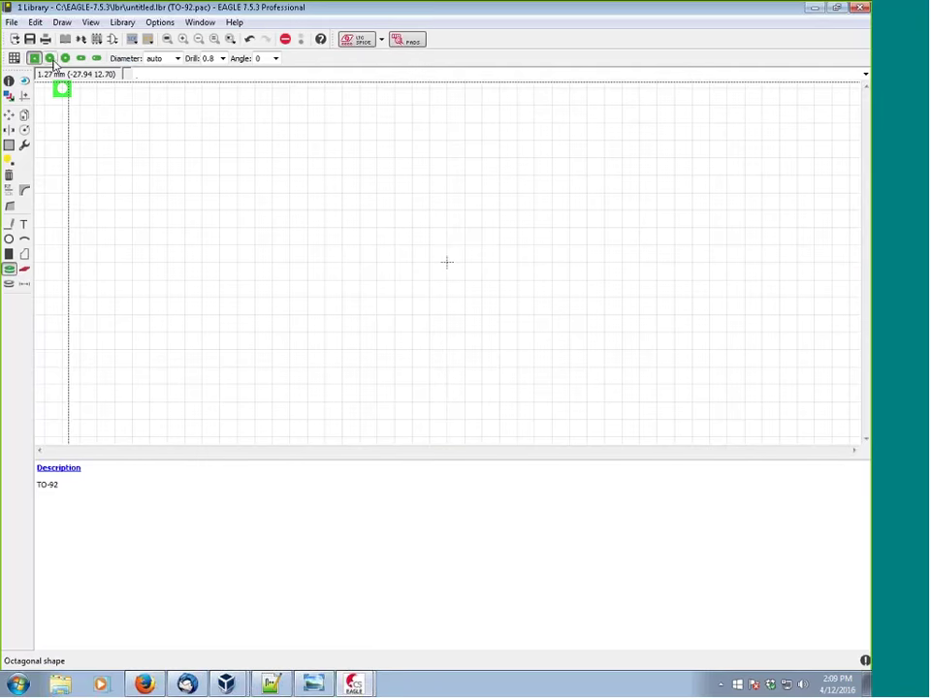
click(51, 59)
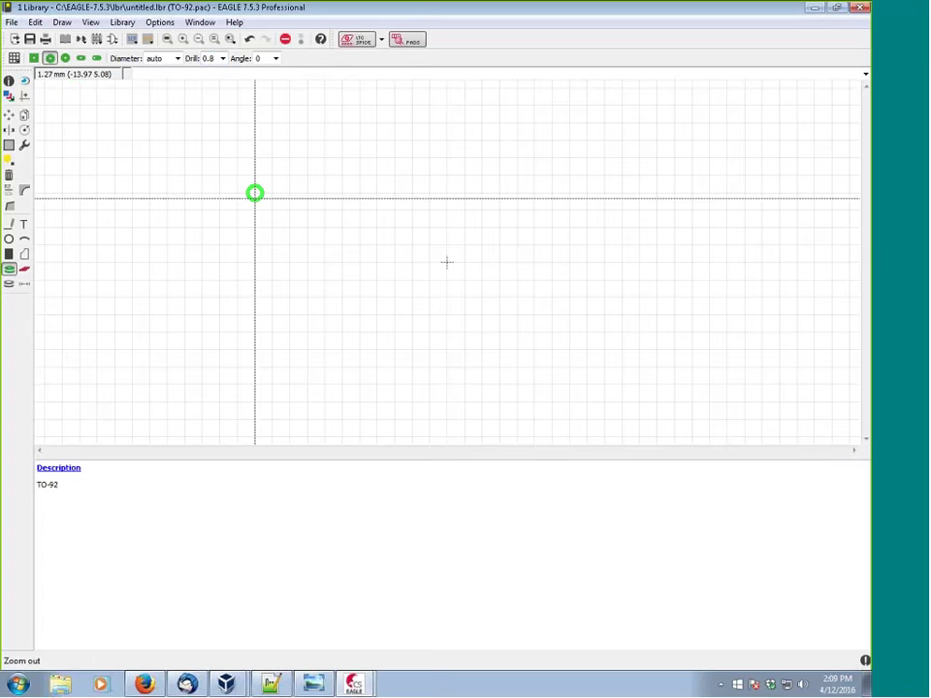
click(222, 58)
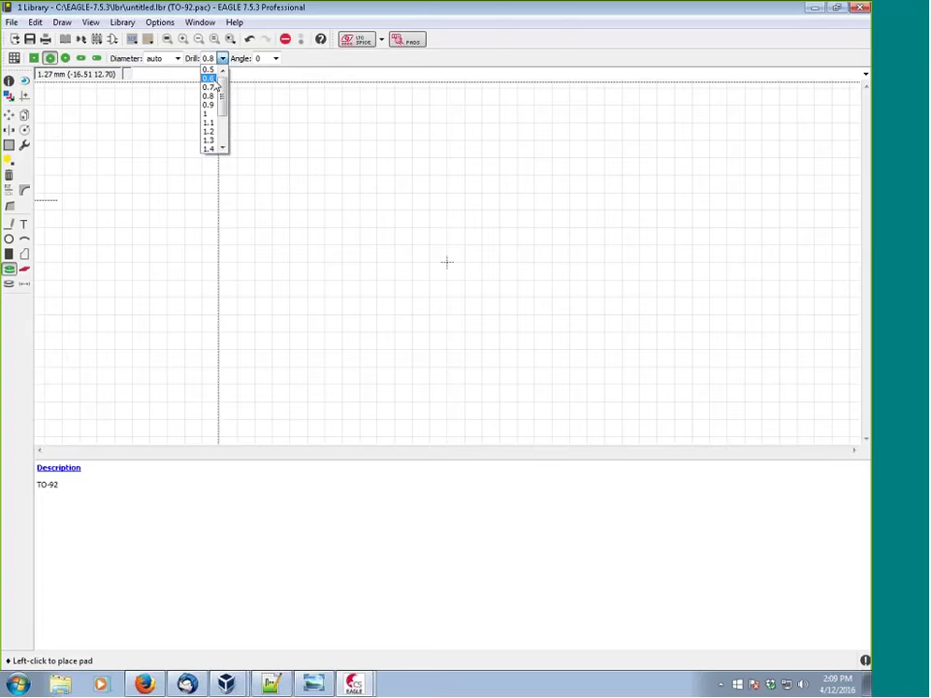
click(209, 87)
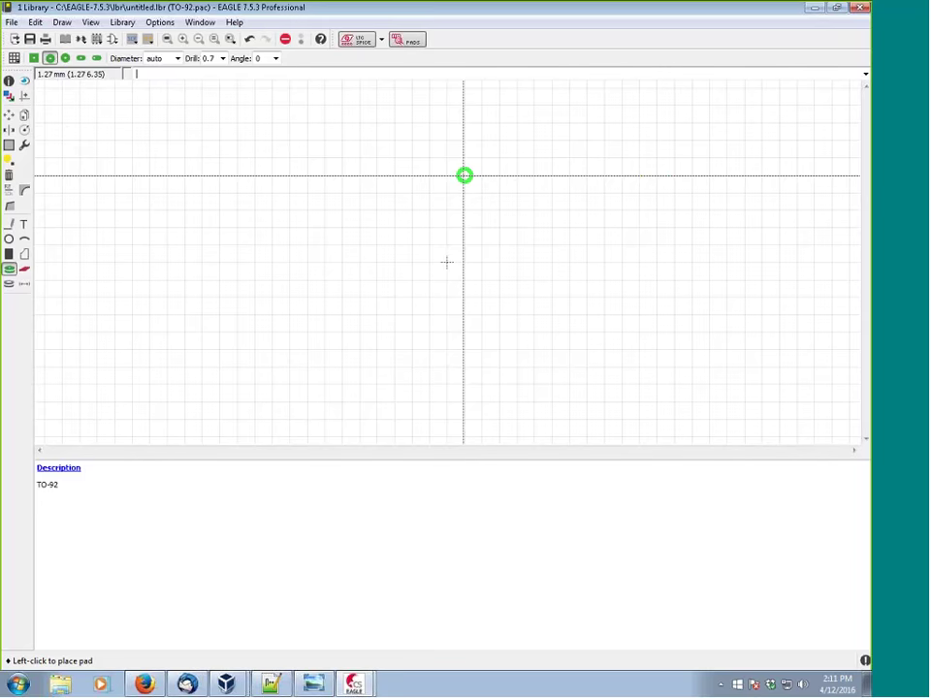
click(446, 262)
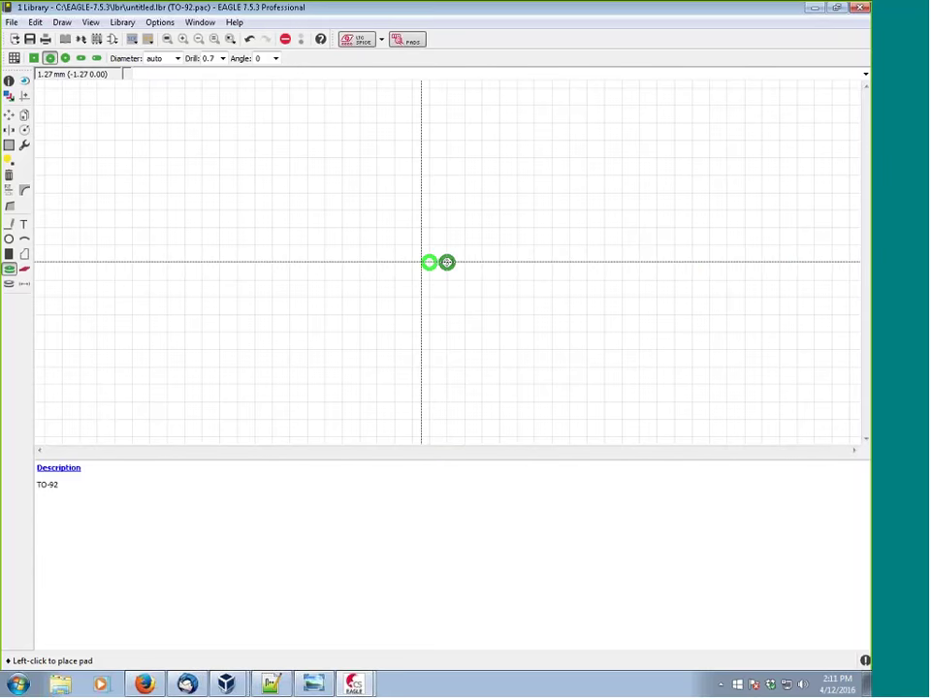
click(421, 262)
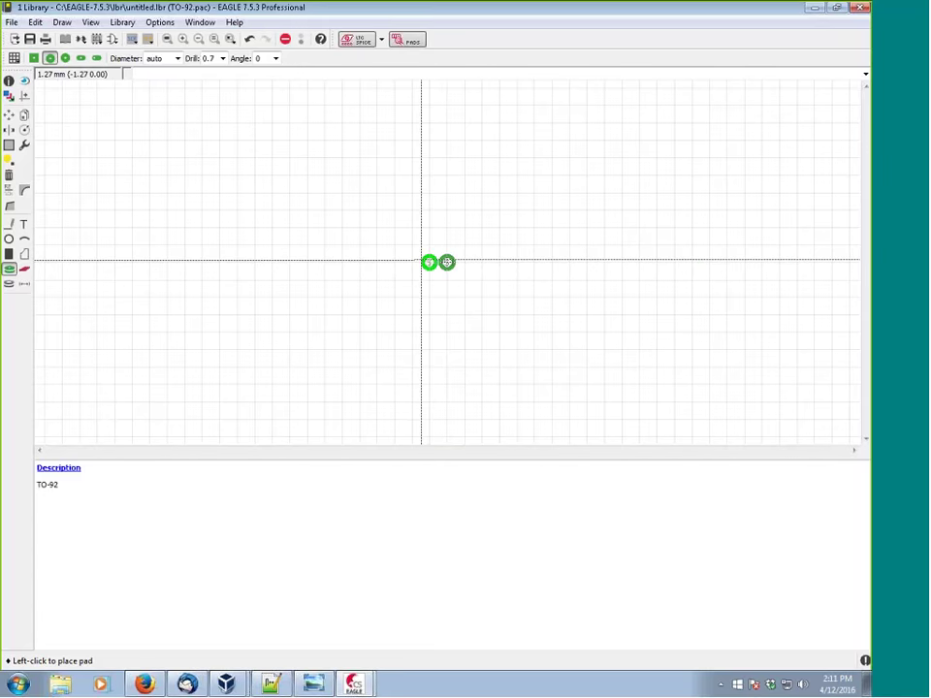
click(465, 261)
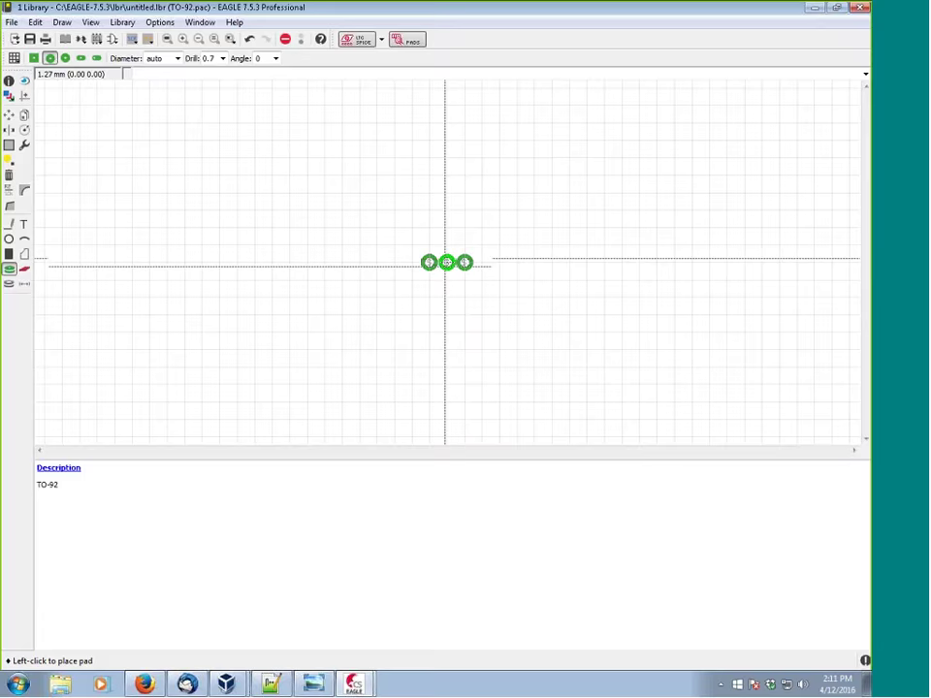
scroll(445, 262, up, 5)
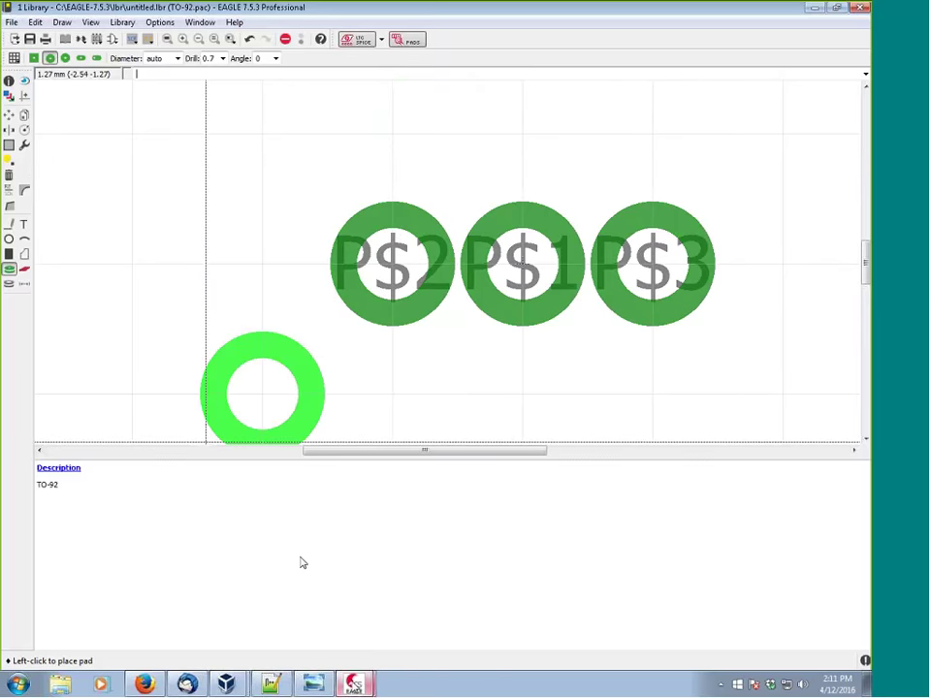
Compare the lead spacing in the datasheet's TO-92 drawings on pages 8 and 9 in Firefox, and return to the EAGLE library editor.
click(142, 686)
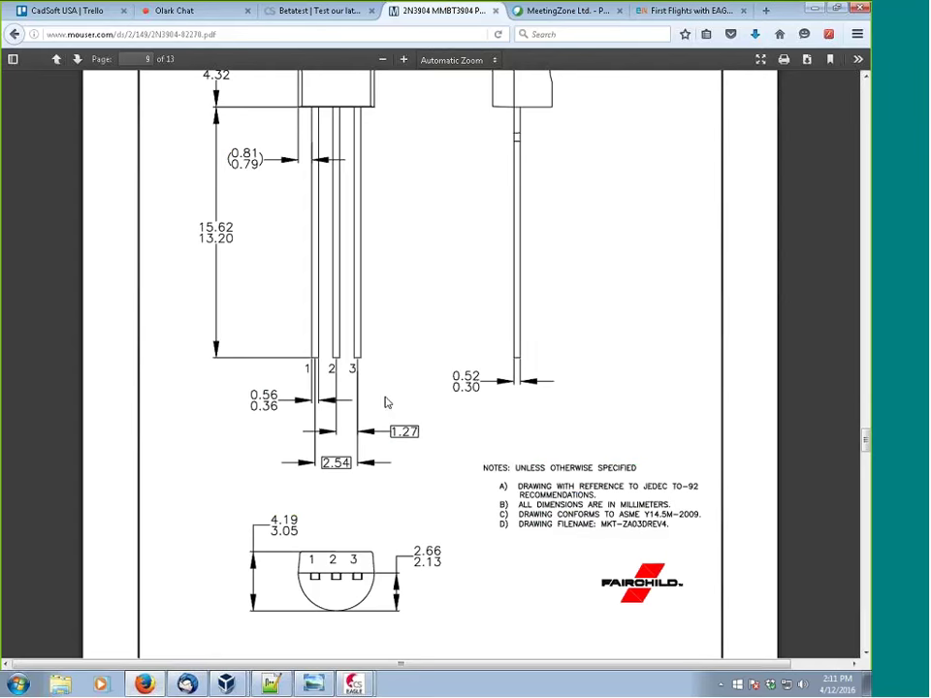
scroll(364, 343, up, 10)
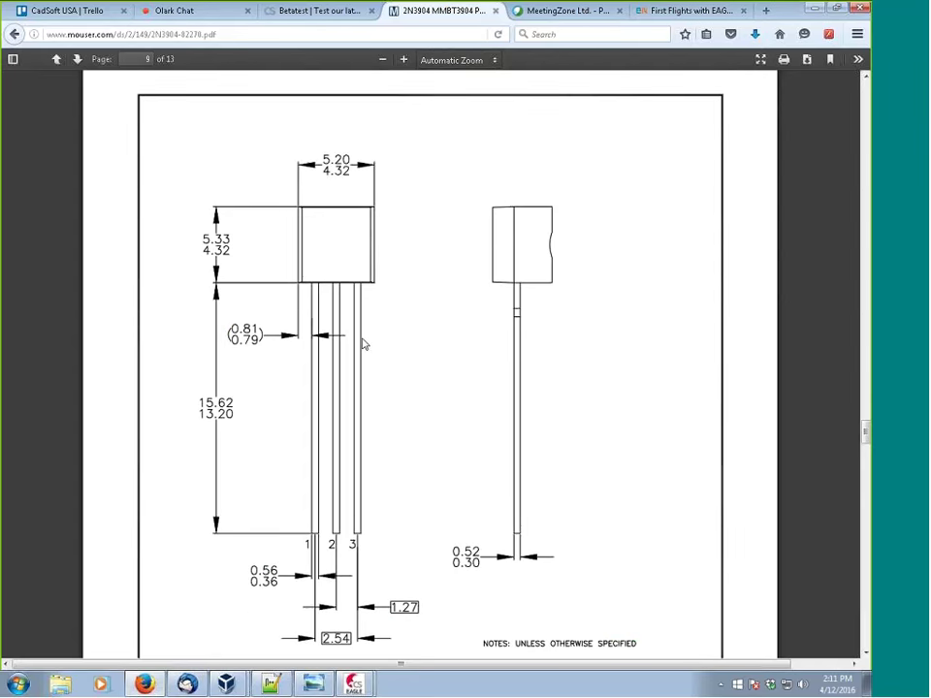
scroll(376, 371, up, 4)
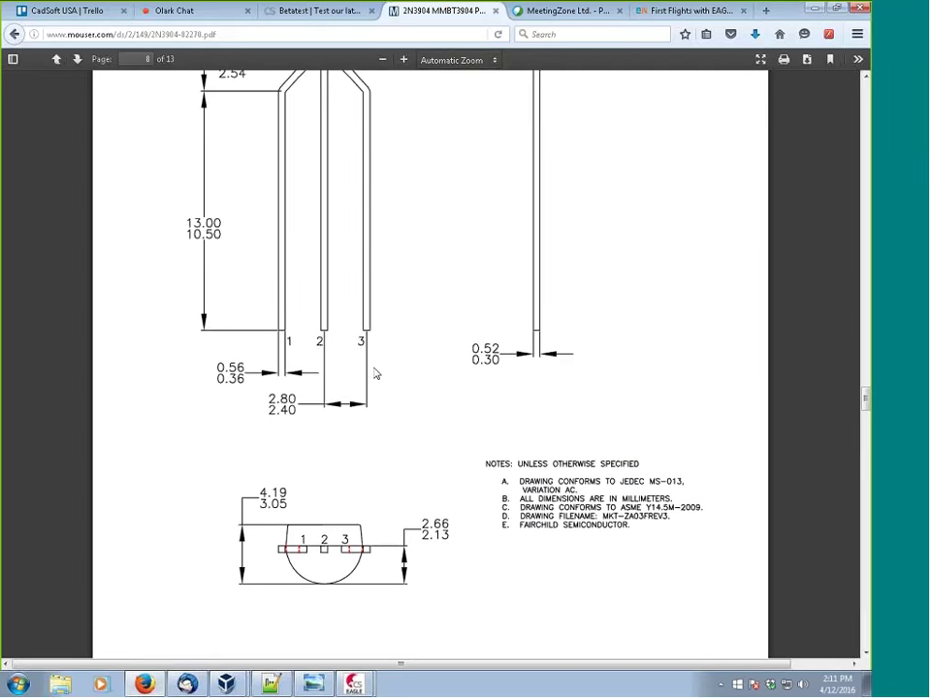
scroll(429, 368, up, 1)
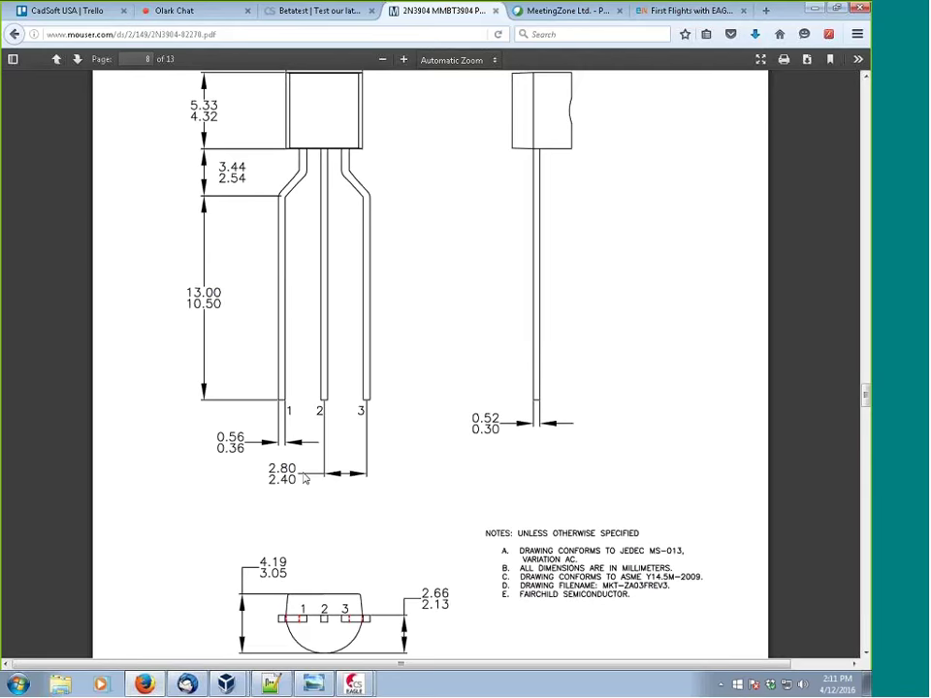
scroll(306, 362, down, 6)
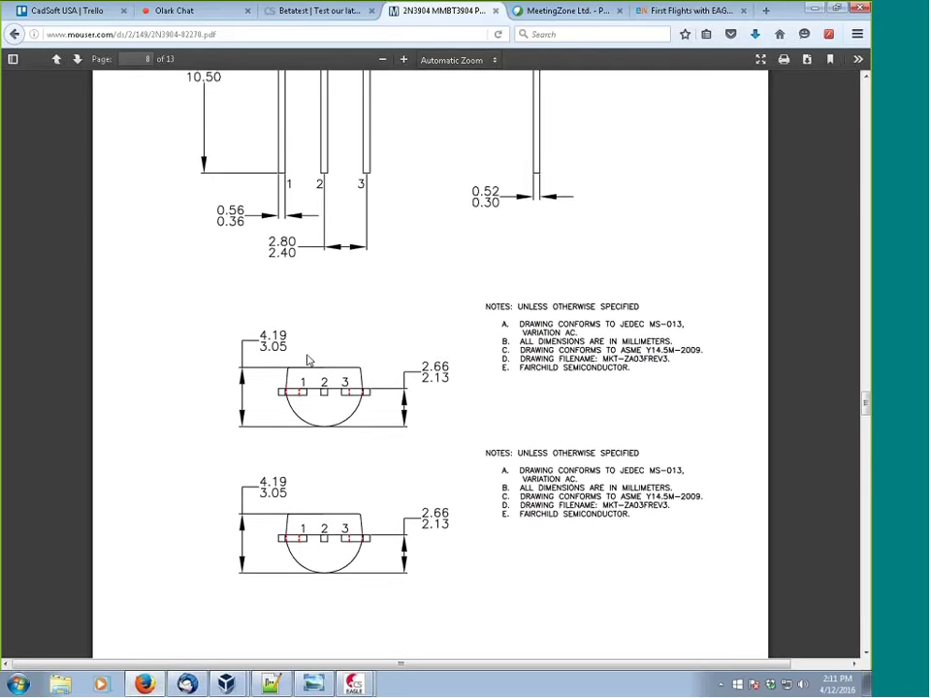
scroll(307, 362, down, 9)
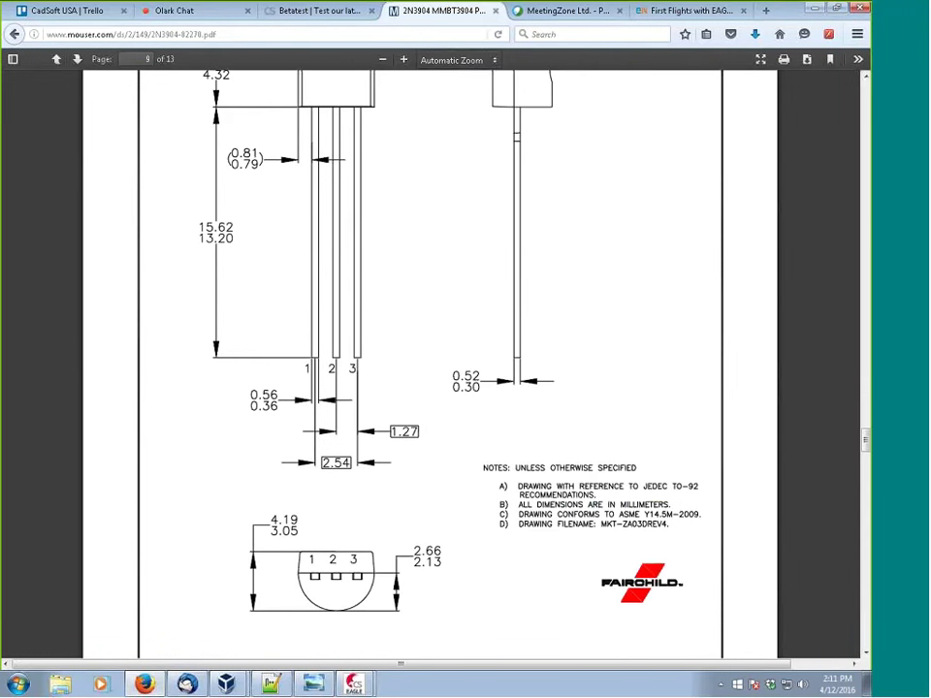
click(354, 683)
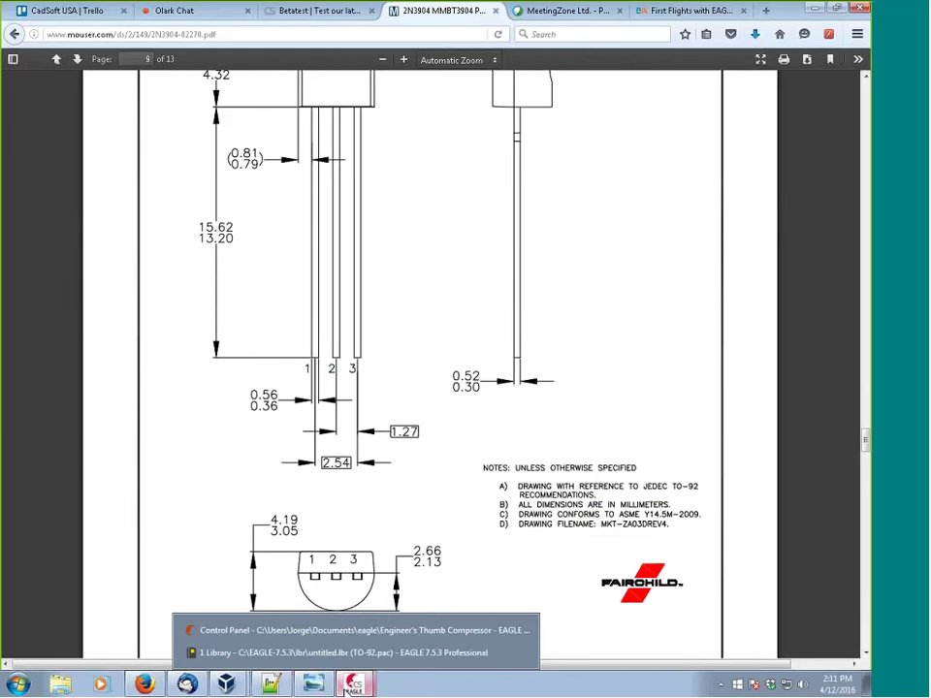
click(297, 657)
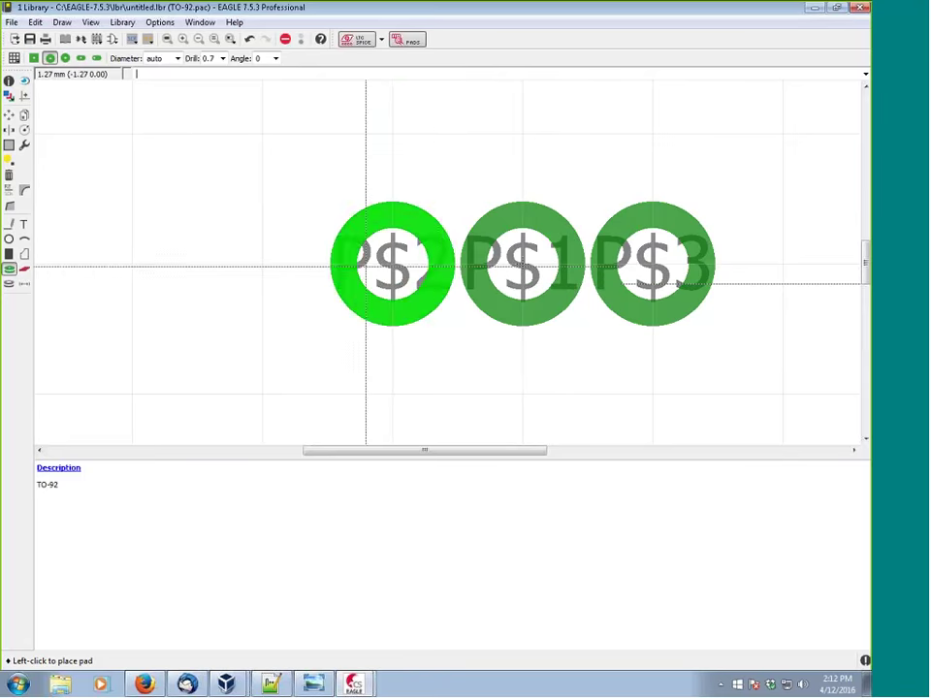
Try a 0.6 mm drill for new pads, and leave the Pad tool without placing one.
click(222, 58)
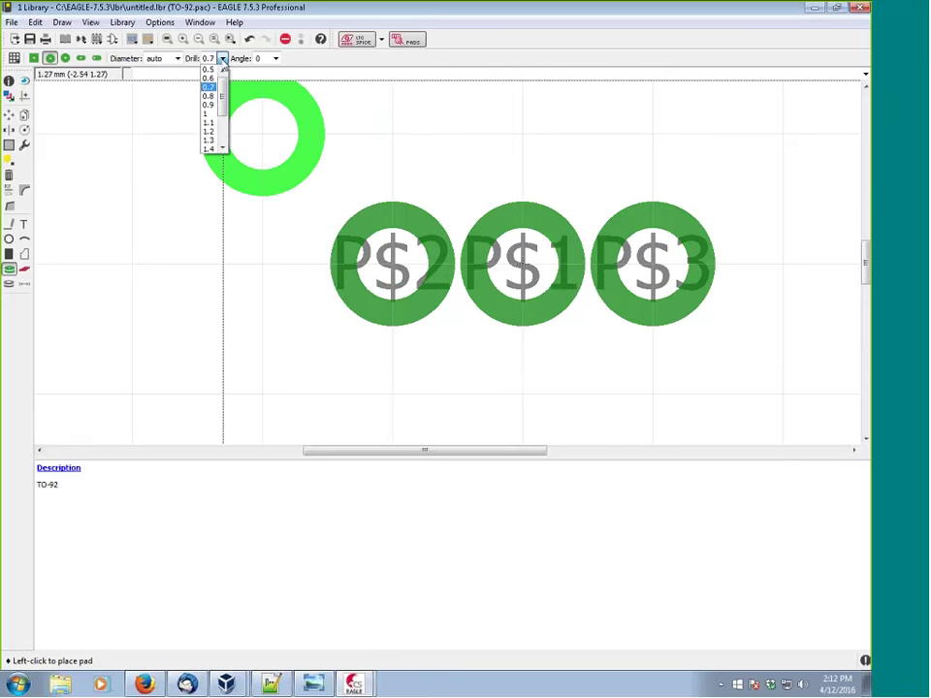
click(209, 78)
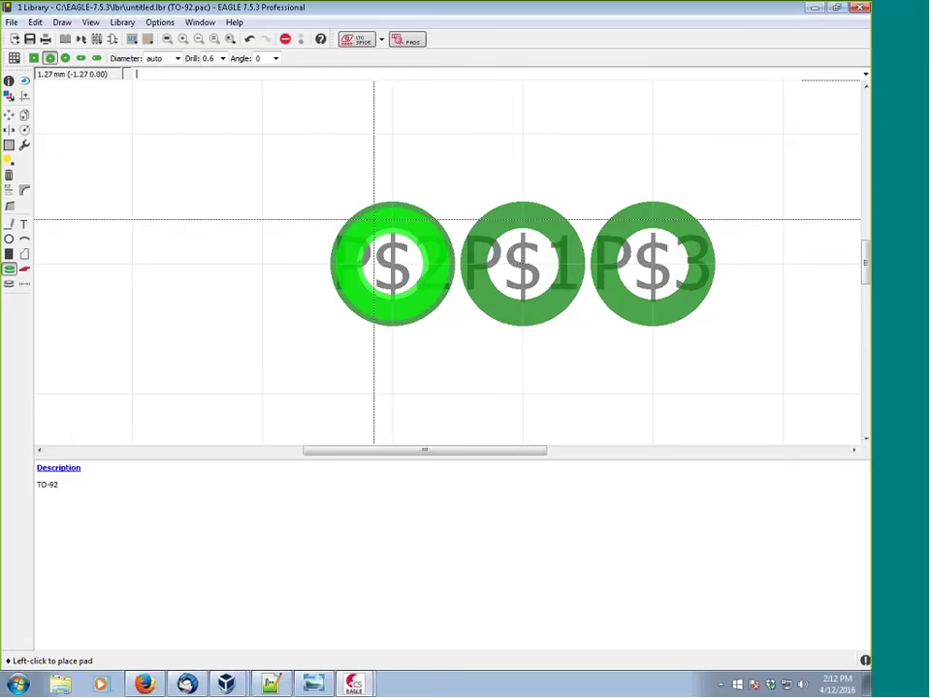
click(24, 145)
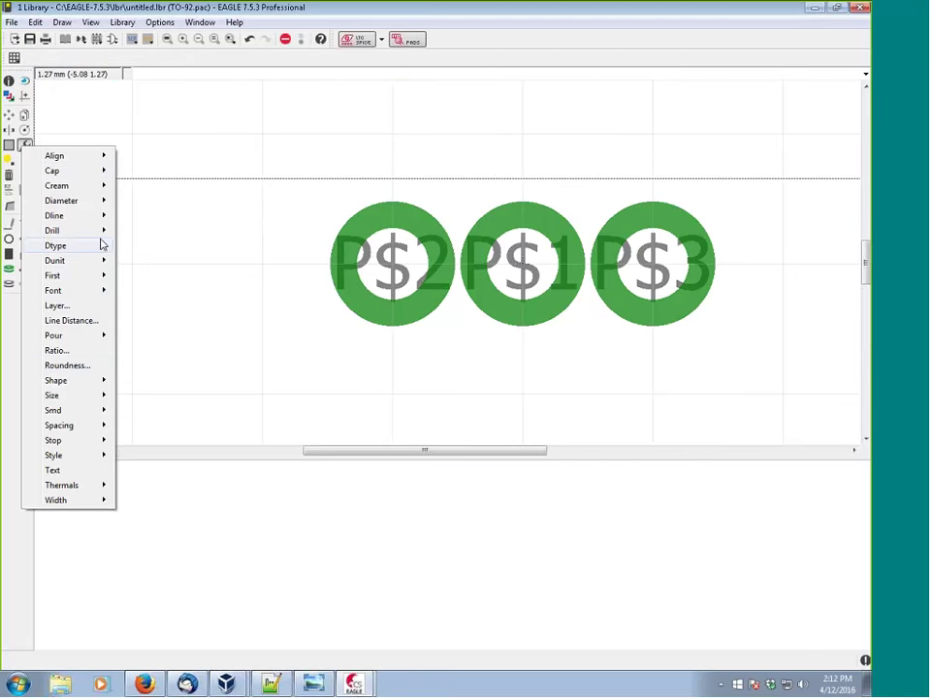
key(Escape)
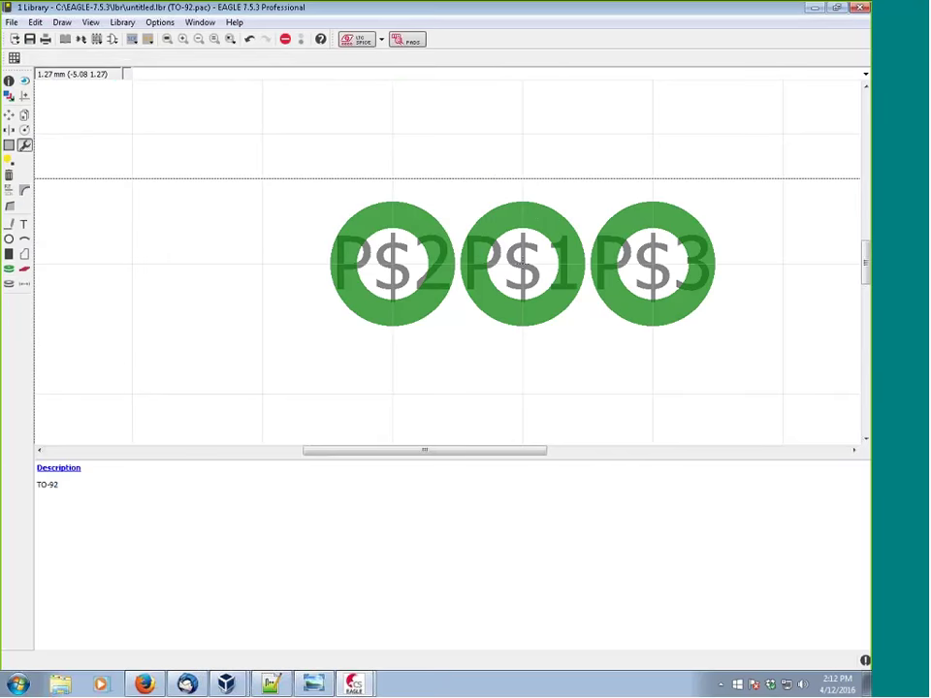
Set the diameter of pad P$2 to 1.4224 mm in its properties.
click(8, 80)
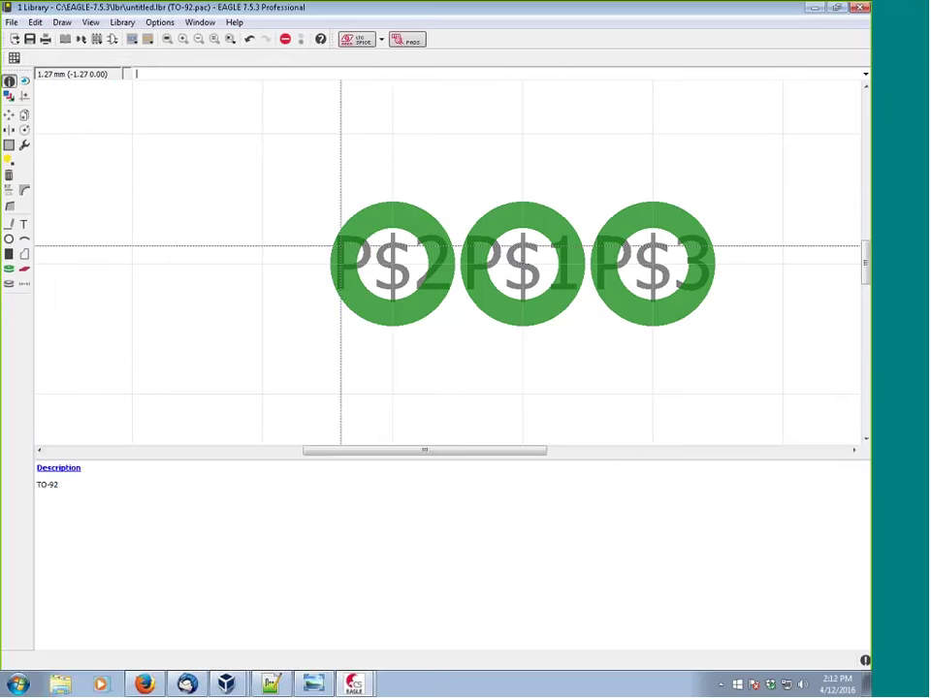
click(404, 279)
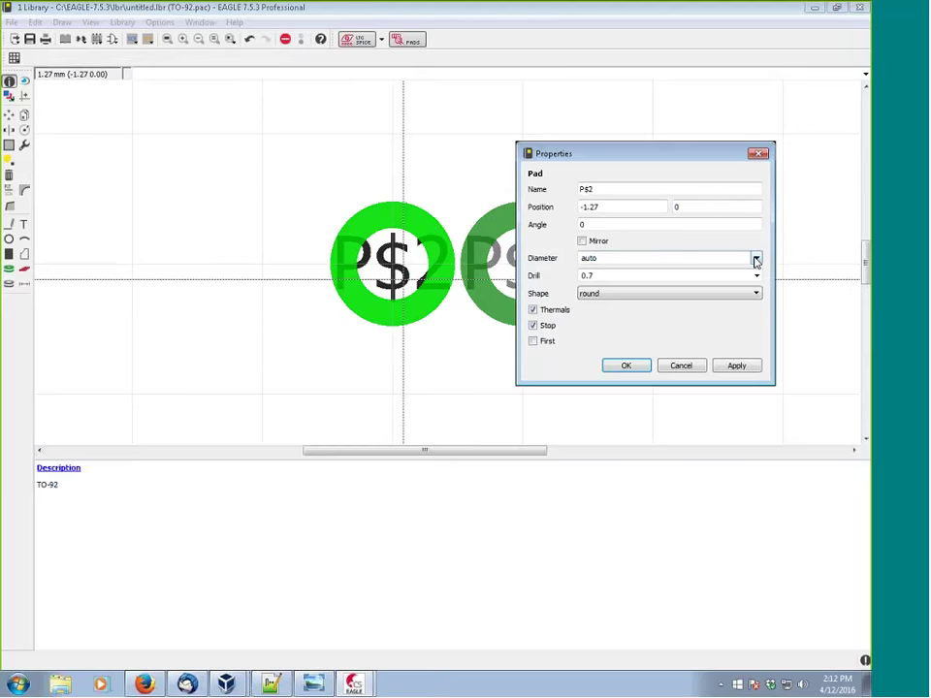
click(755, 258)
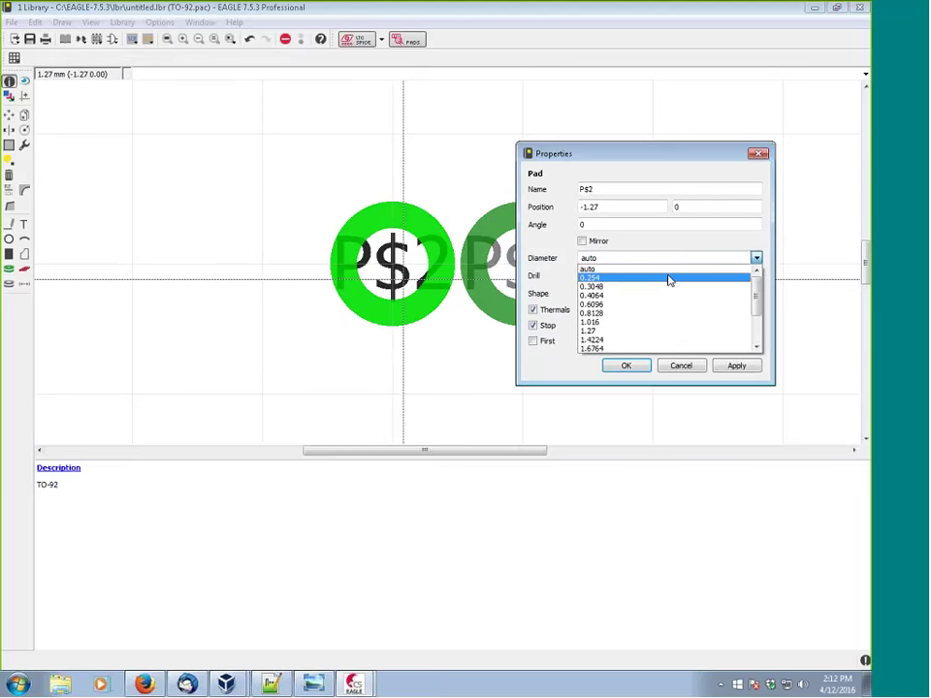
click(601, 341)
click(737, 366)
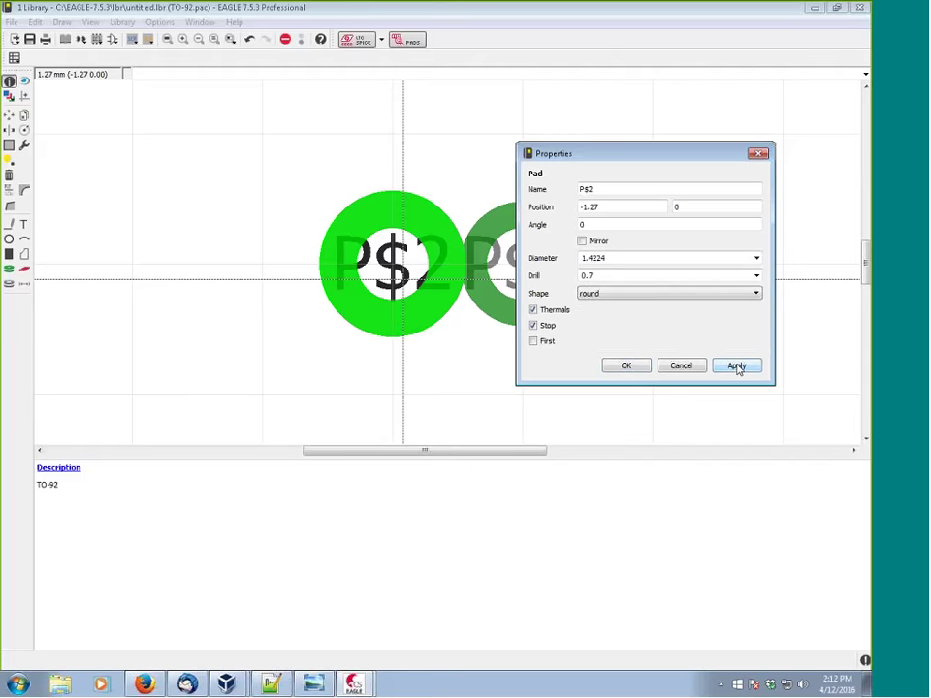
click(625, 366)
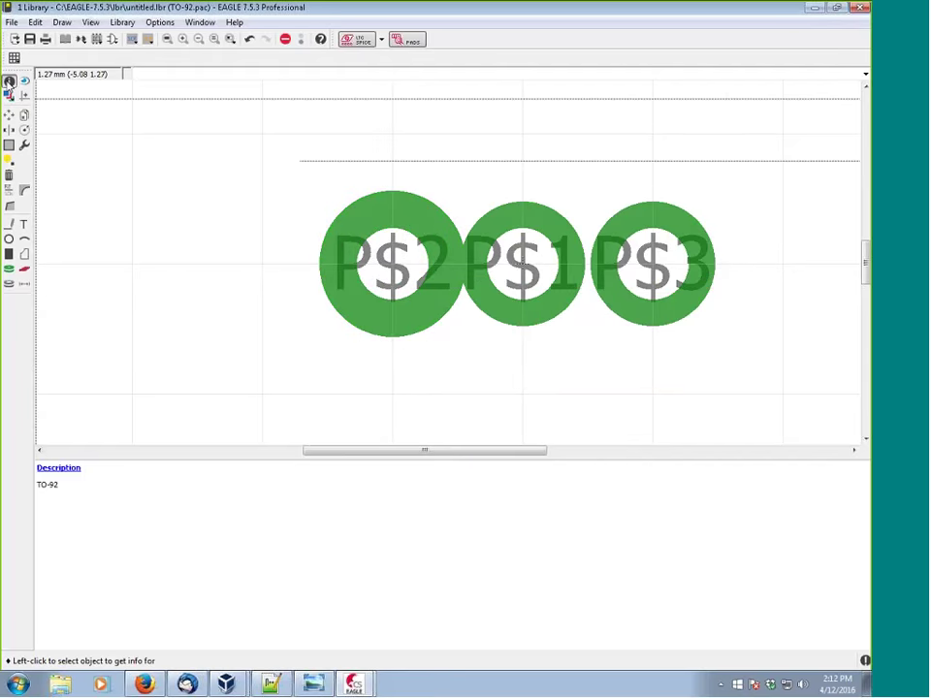
Set the diameter of pad P$2 back to auto in its properties.
click(401, 266)
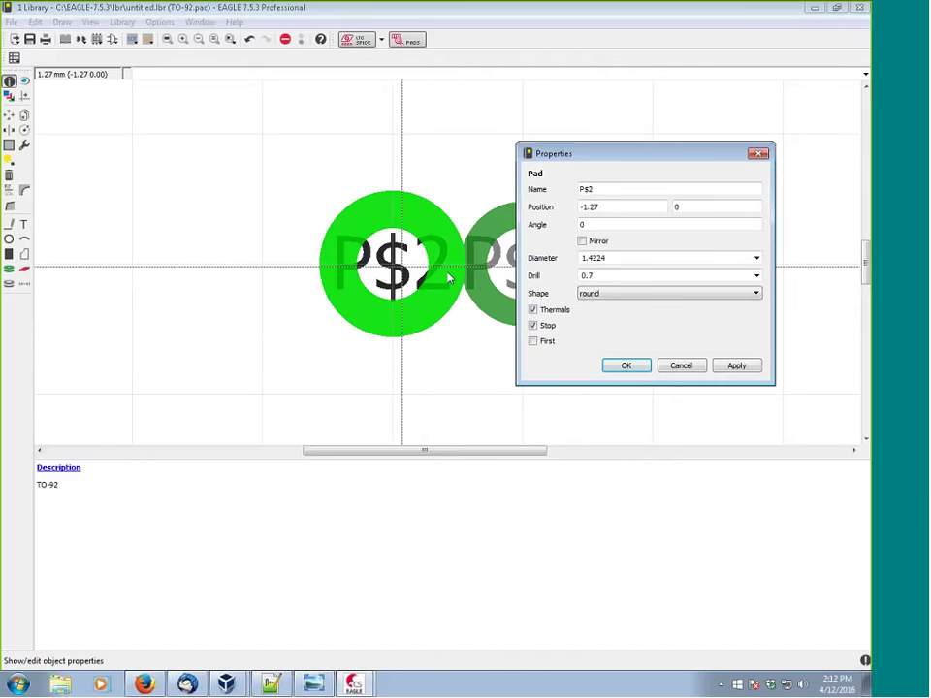
click(756, 258)
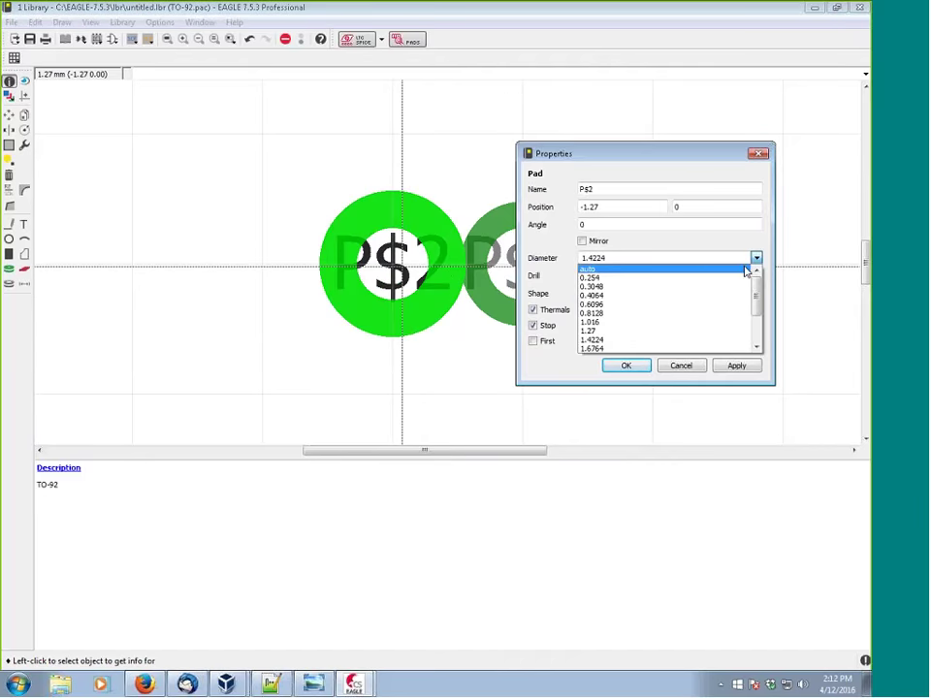
click(742, 269)
click(625, 365)
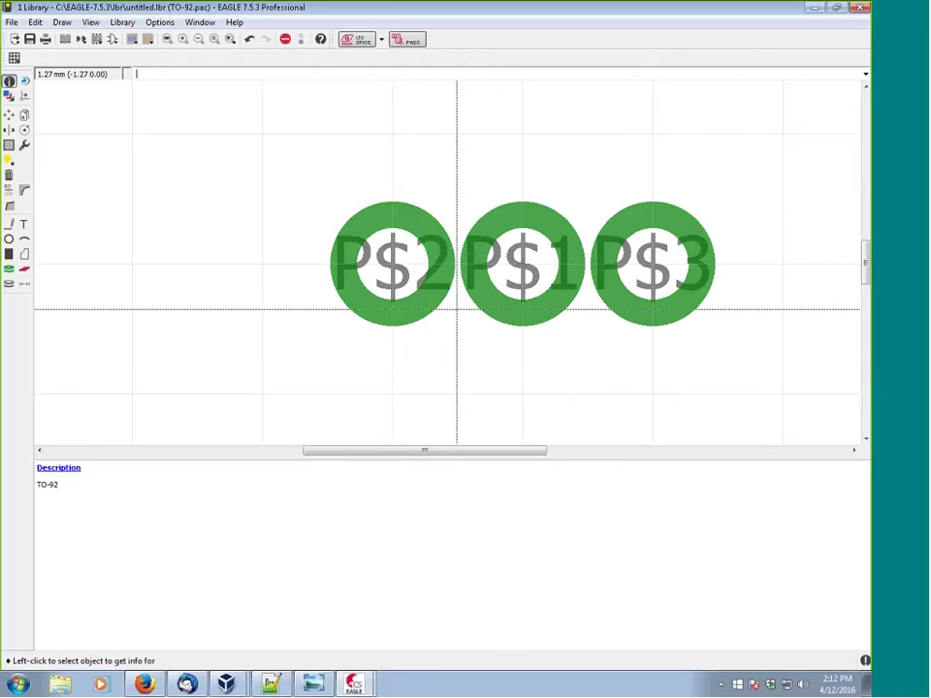
Set the grid size to 5 mil and the alternate grid to 25 mil.
scroll(436, 225, down, 1)
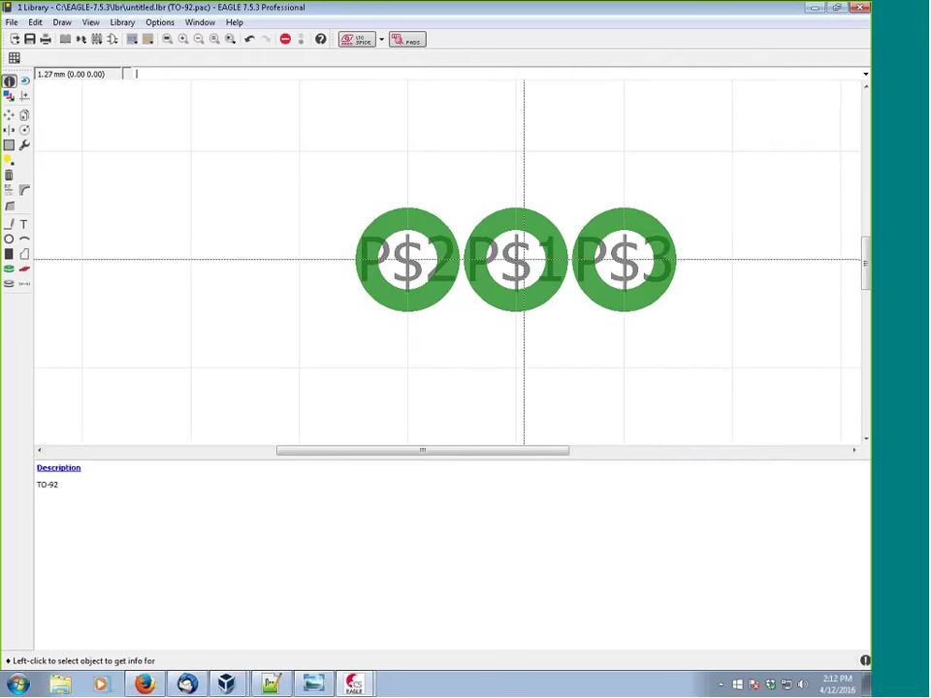
scroll(525, 257, up, 5)
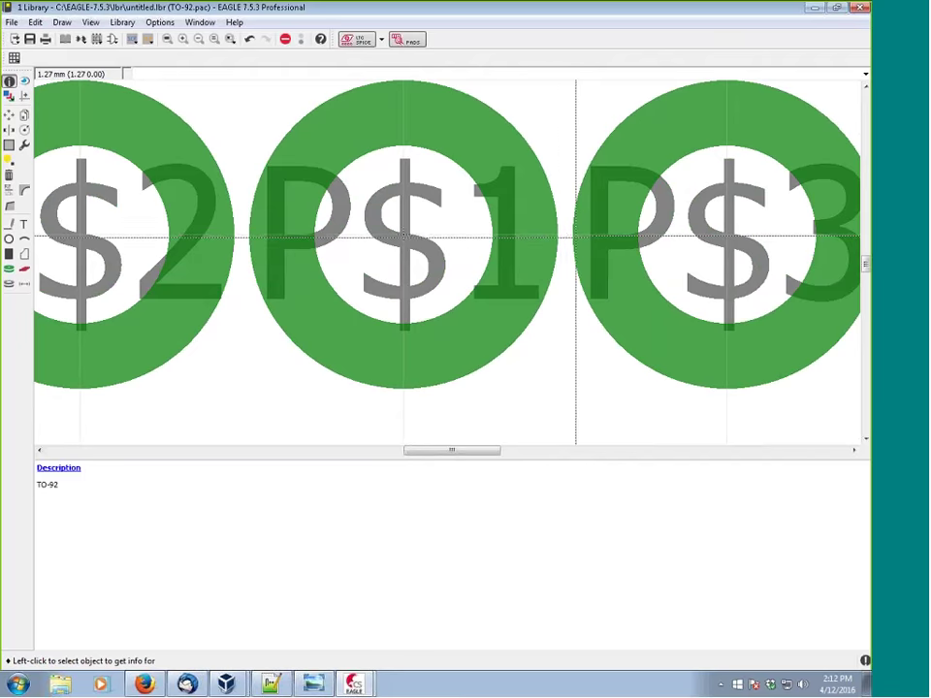
click(15, 58)
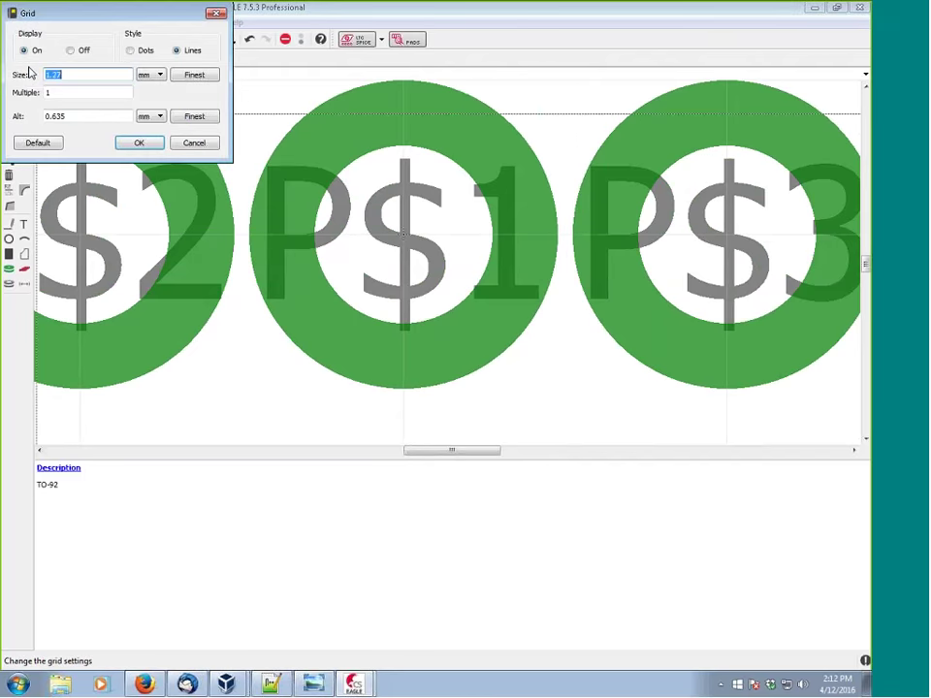
click(150, 75)
click(143, 103)
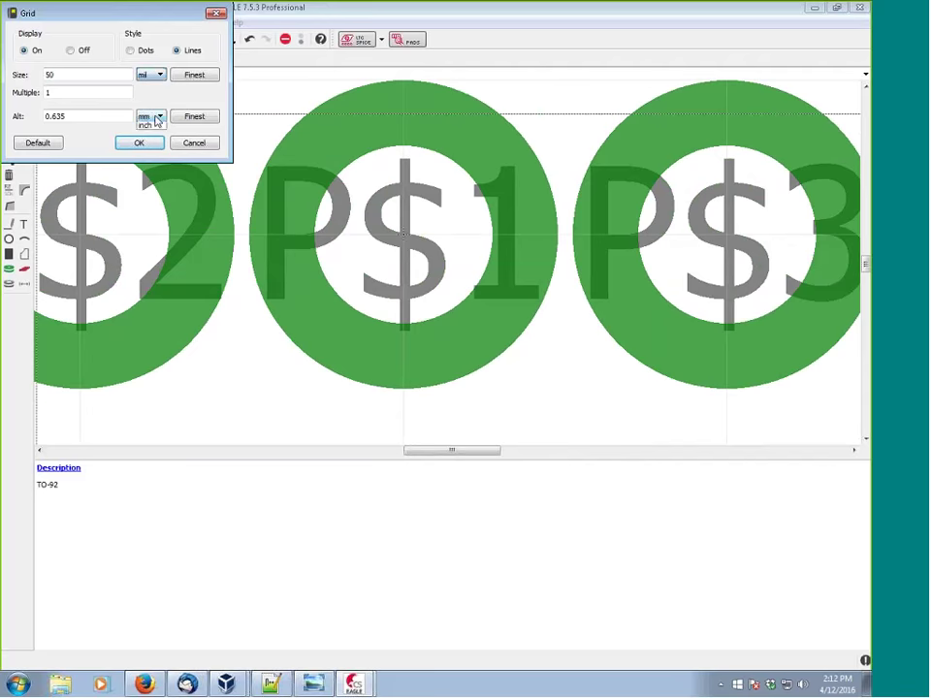
click(151, 116)
click(144, 144)
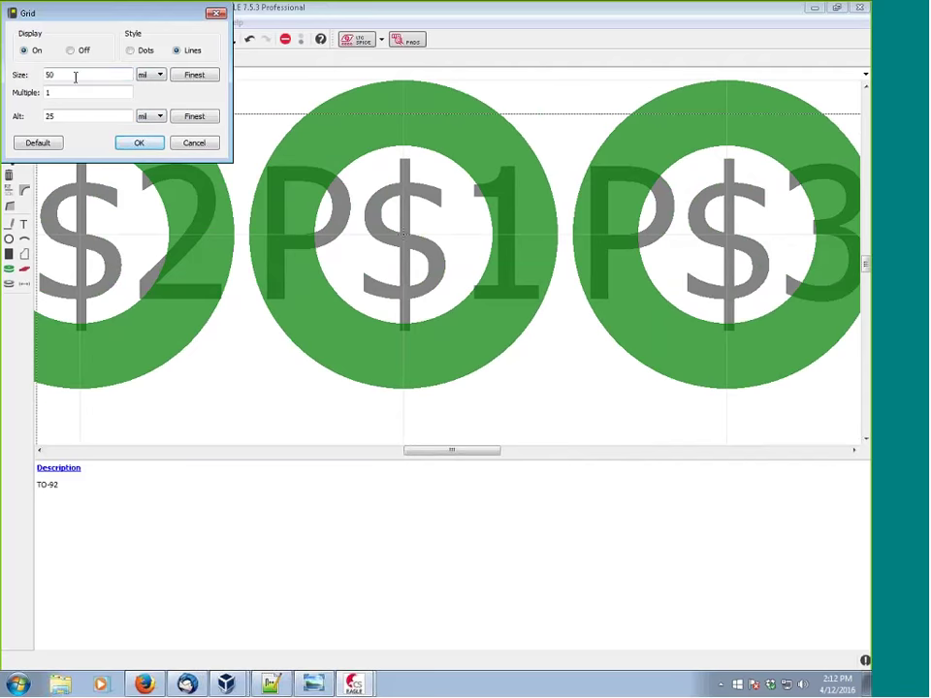
double_click(76, 77)
text(5)
key(Return)
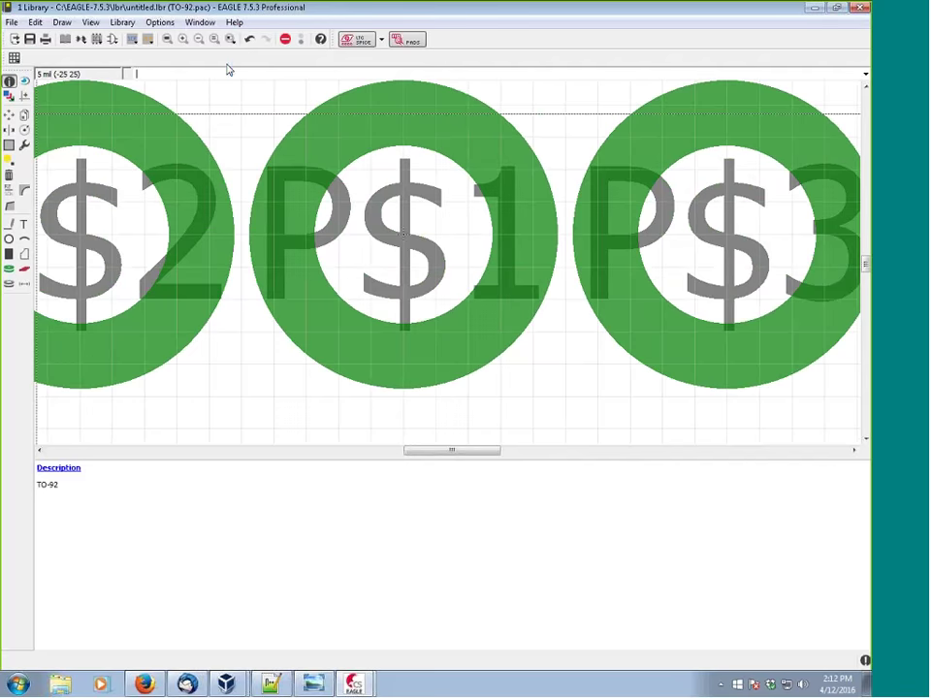
scroll(568, 212, up, 4)
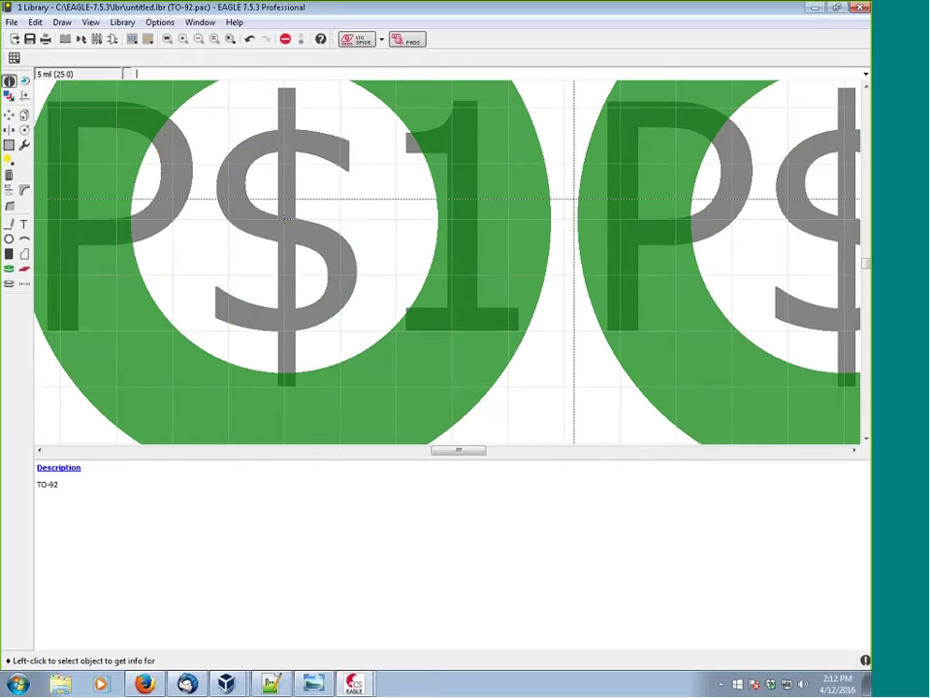
scroll(576, 198, down, 4)
scroll(515, 212, down, 2)
scroll(519, 238, up, 2)
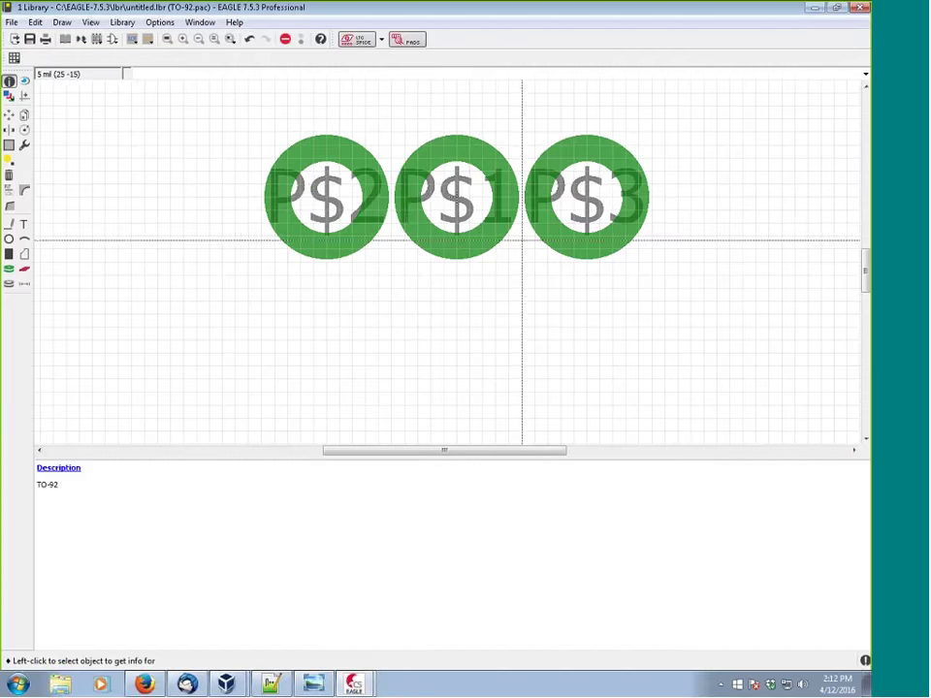
Review the lead spacing on the datasheet's page 8 TO-92 drawing in Firefox, and return to the EAGLE library editor.
click(143, 684)
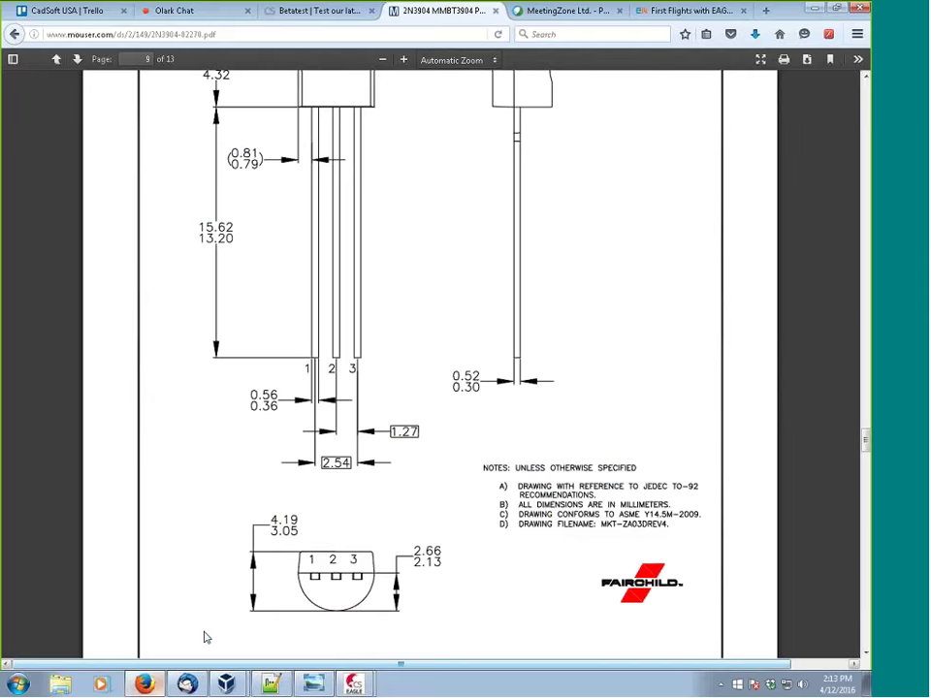
scroll(345, 404, up, 3)
scroll(345, 403, up, 10)
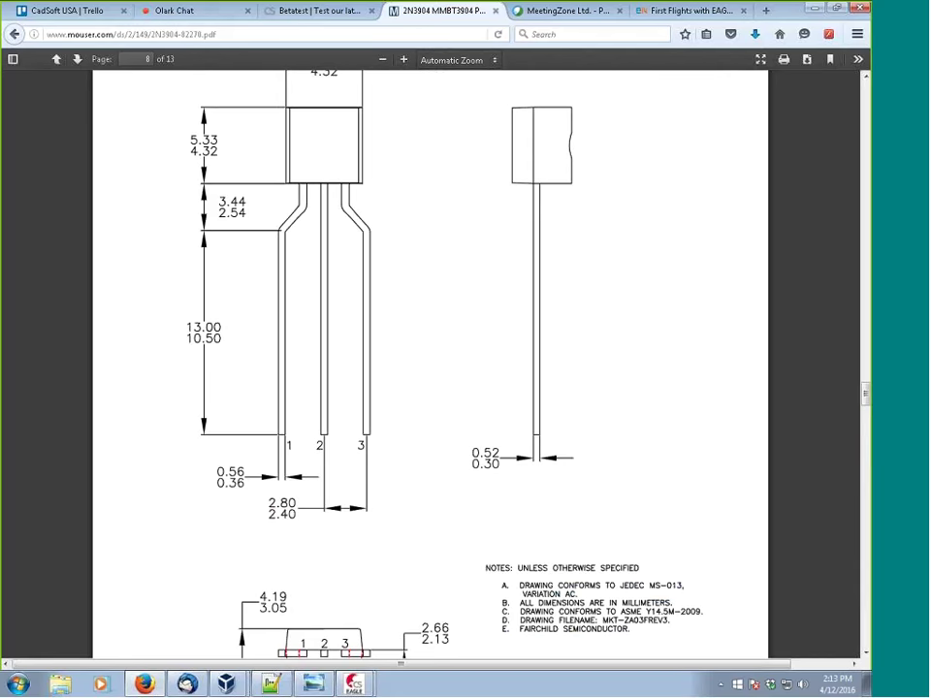
key(alt+Tab)
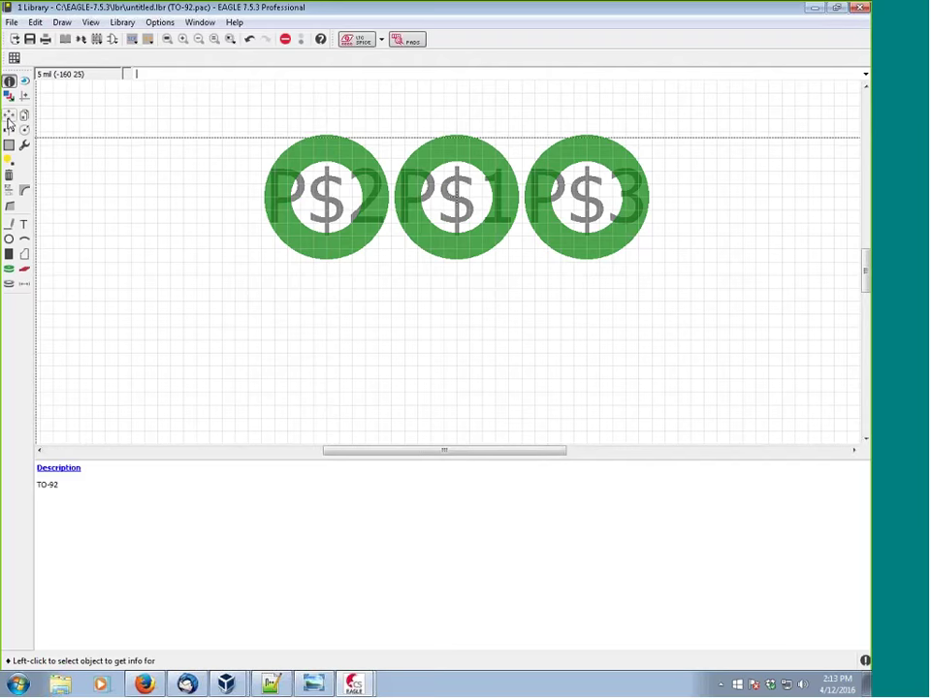
Set the grid size to 1.4 mm and the alternate grid to 0.7 mm.
click(14, 58)
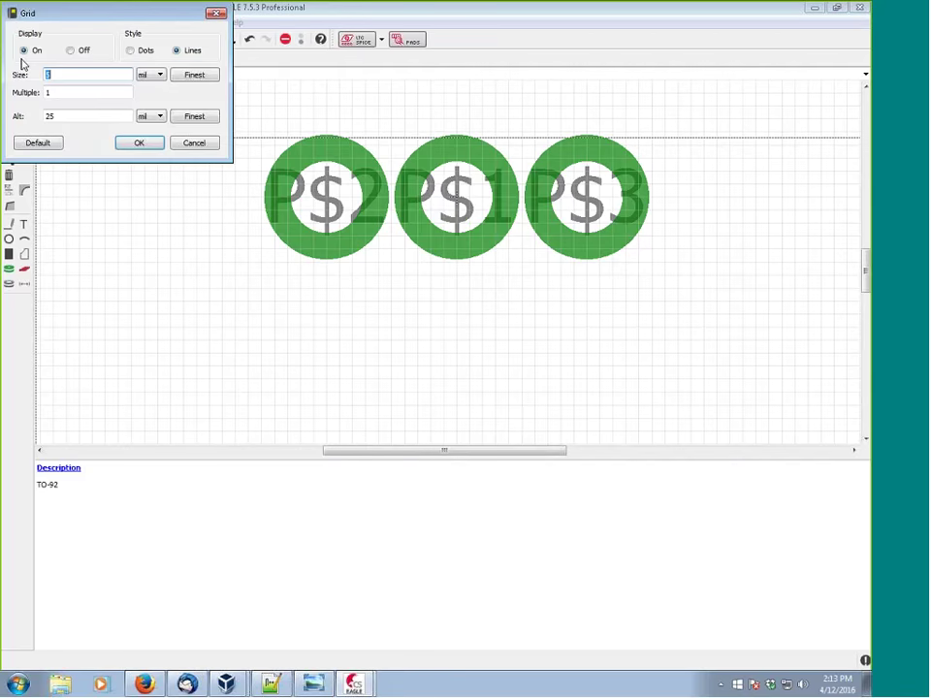
click(194, 75)
click(150, 75)
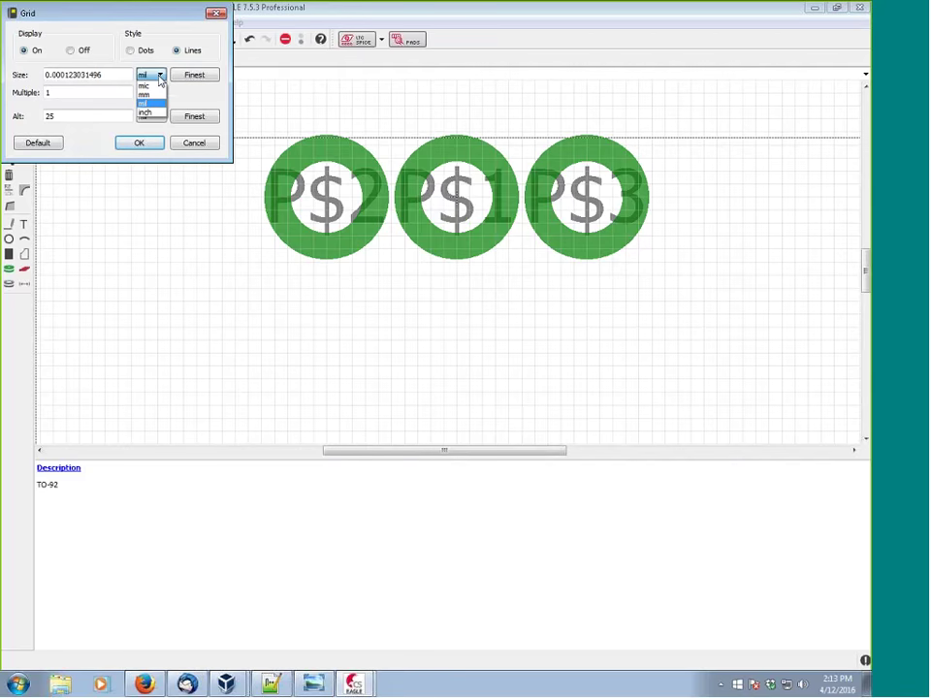
click(150, 95)
click(151, 117)
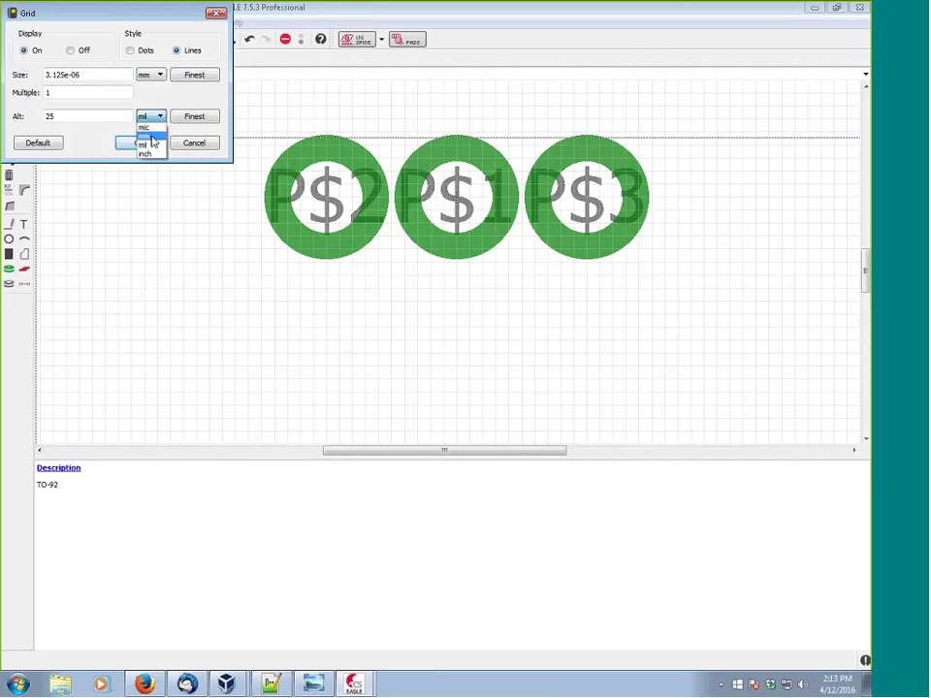
click(147, 134)
drag(94, 74, 44, 75)
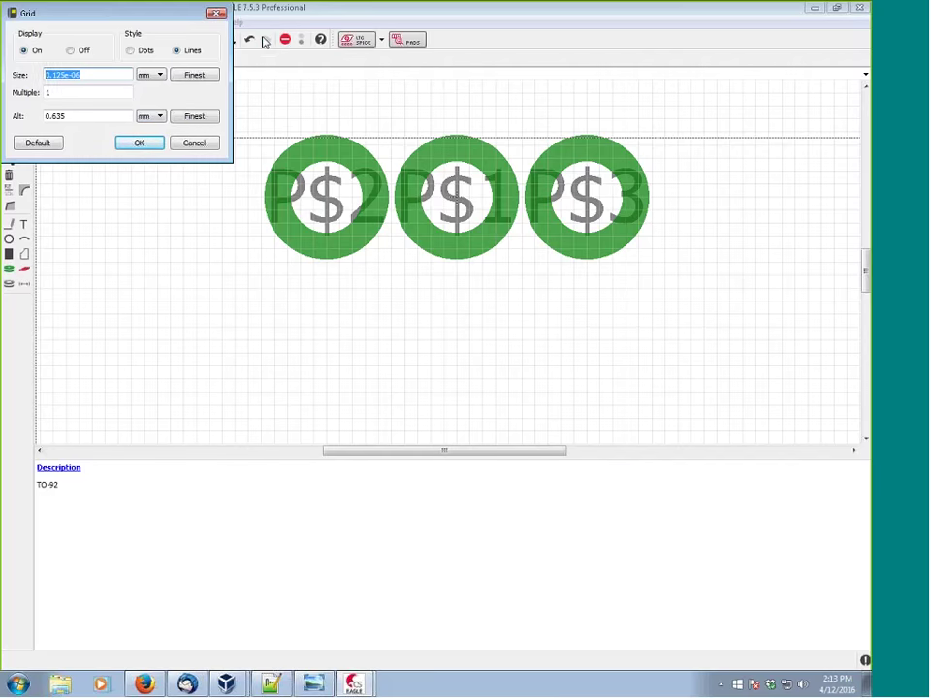
text(1.4)
drag(69, 117, 54, 117)
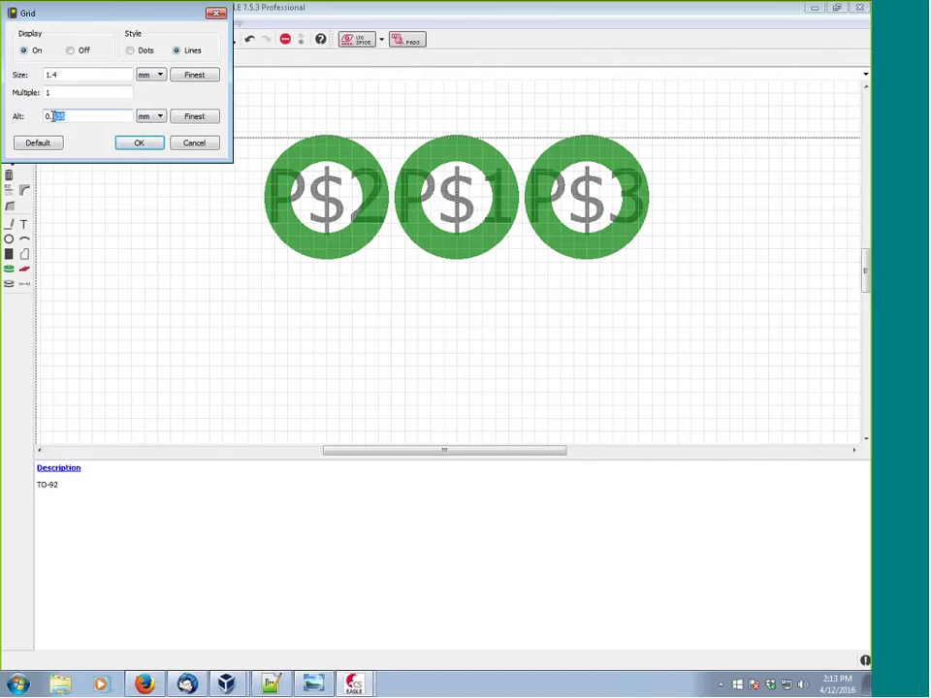
text(7)
click(144, 145)
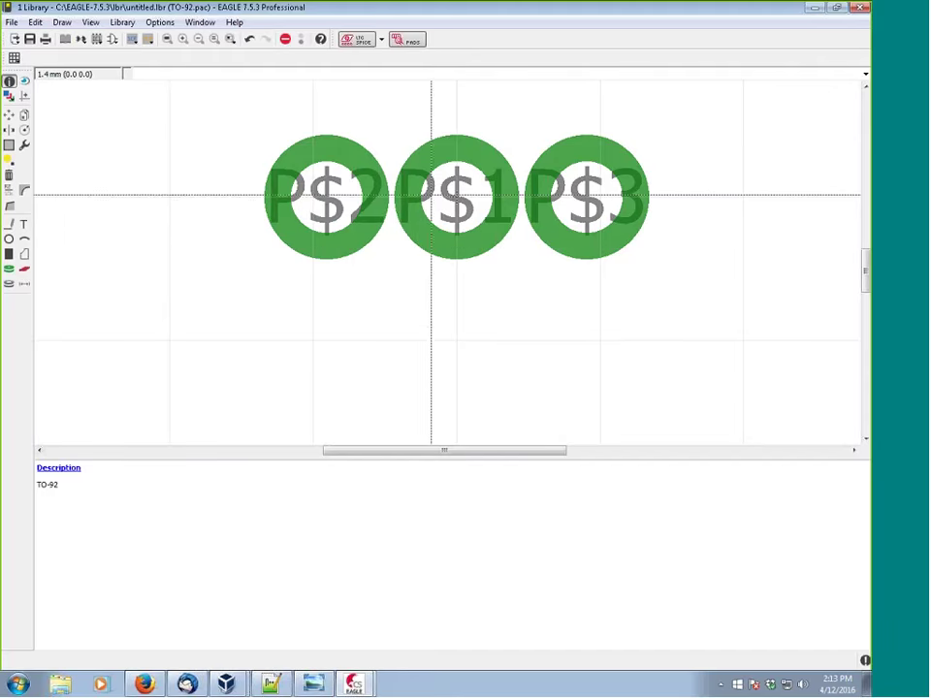
Check the position of pad P$2 in its properties, and close them without changes.
click(8, 83)
scroll(533, 222, up, 1)
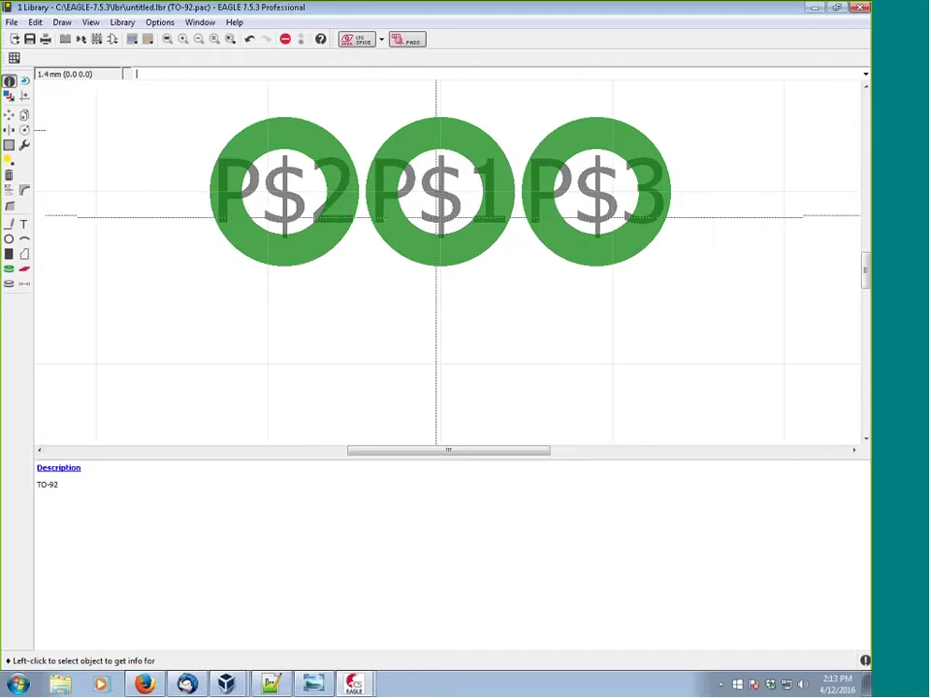
scroll(436, 216, down, 3)
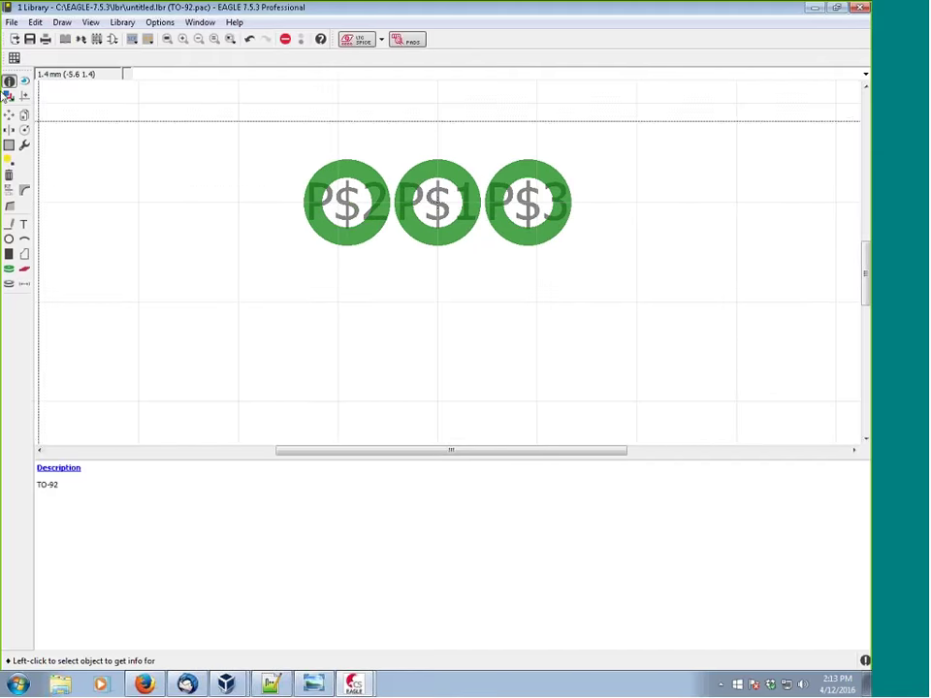
click(353, 201)
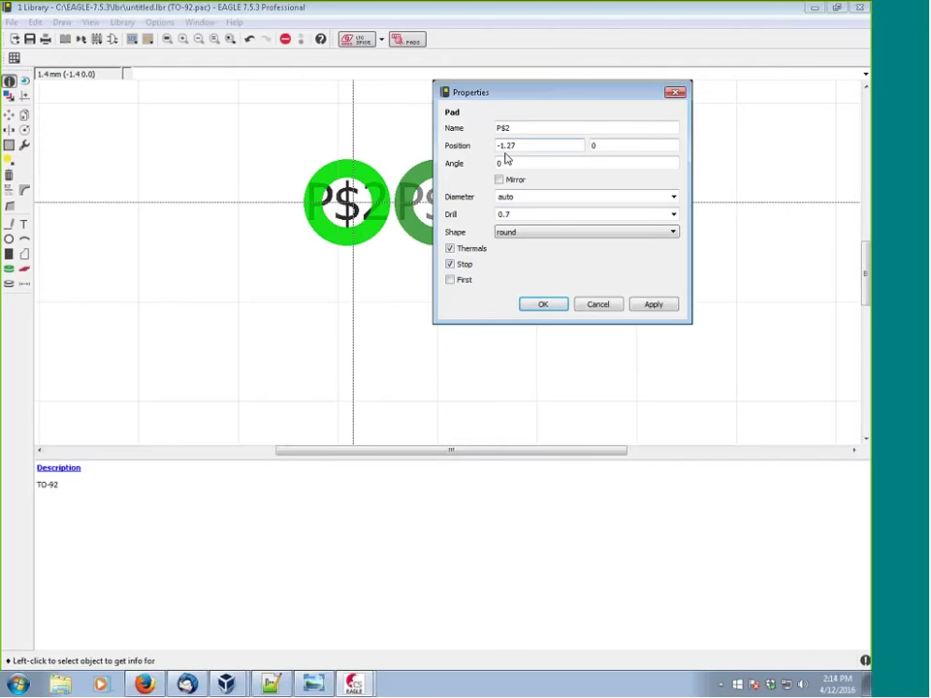
click(598, 305)
Delete pads P$2 and P$3, keeping the centre pad P$1.
click(8, 174)
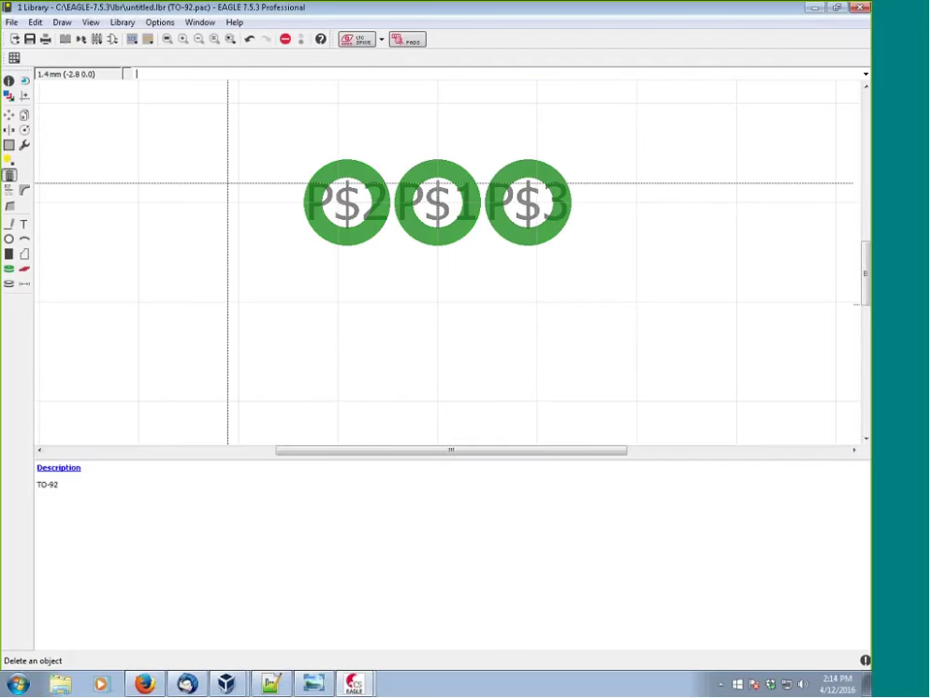
click(349, 198)
click(524, 201)
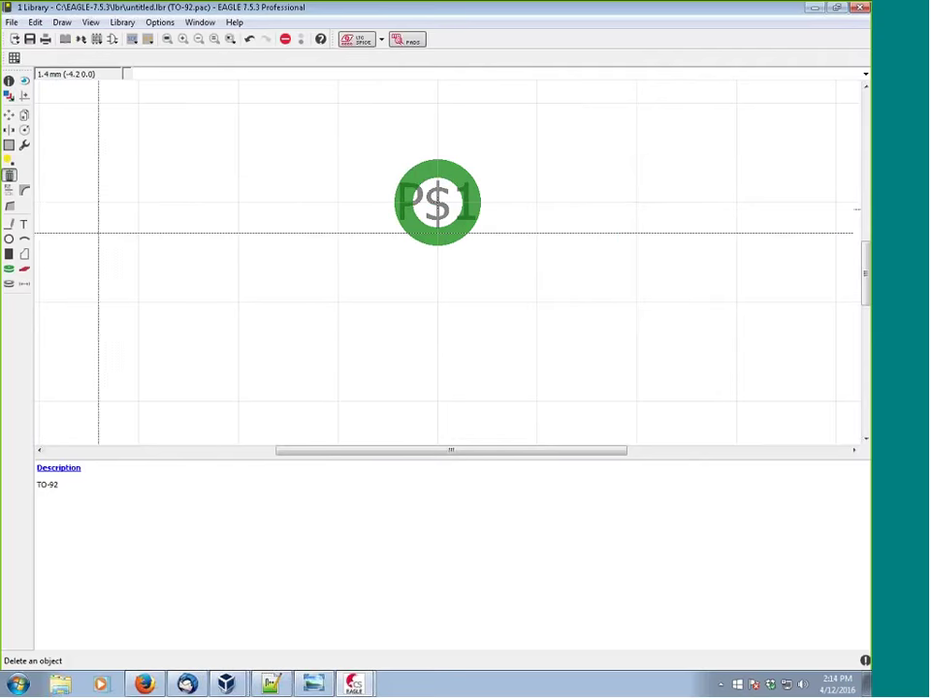
Place round pads with a 0.7 mm drill at (-2.8 0) and (2.8 0), and check the lead spacing in the Firefox datasheet.
click(9, 269)
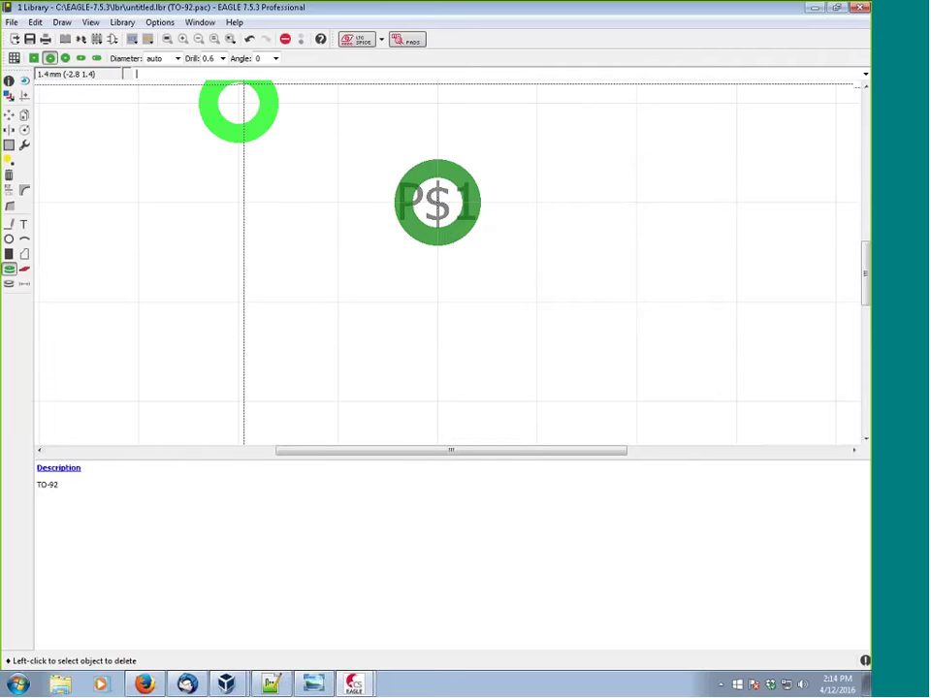
click(222, 58)
click(209, 87)
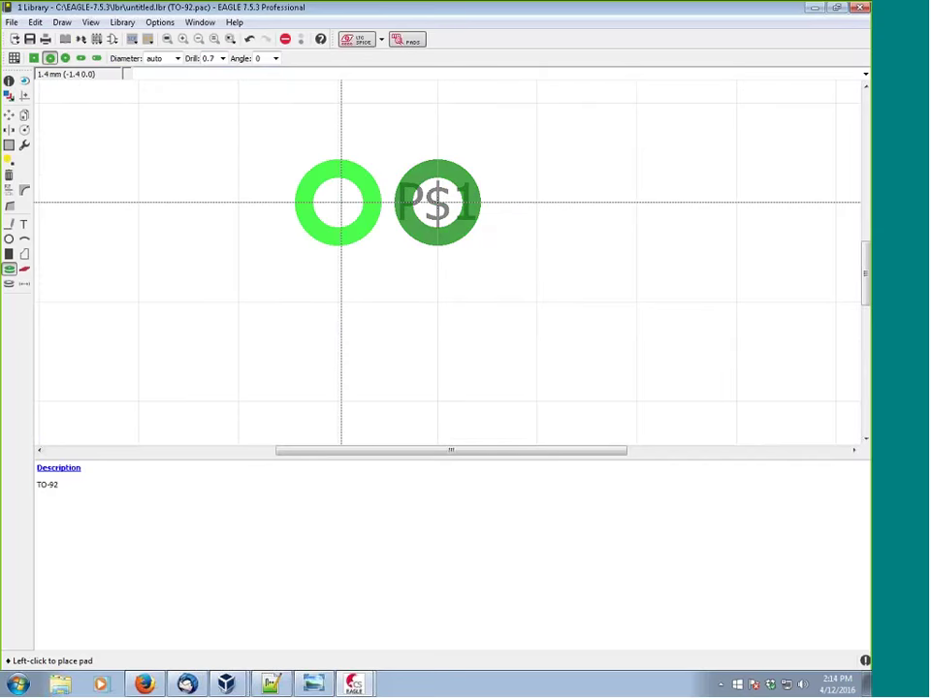
click(235, 201)
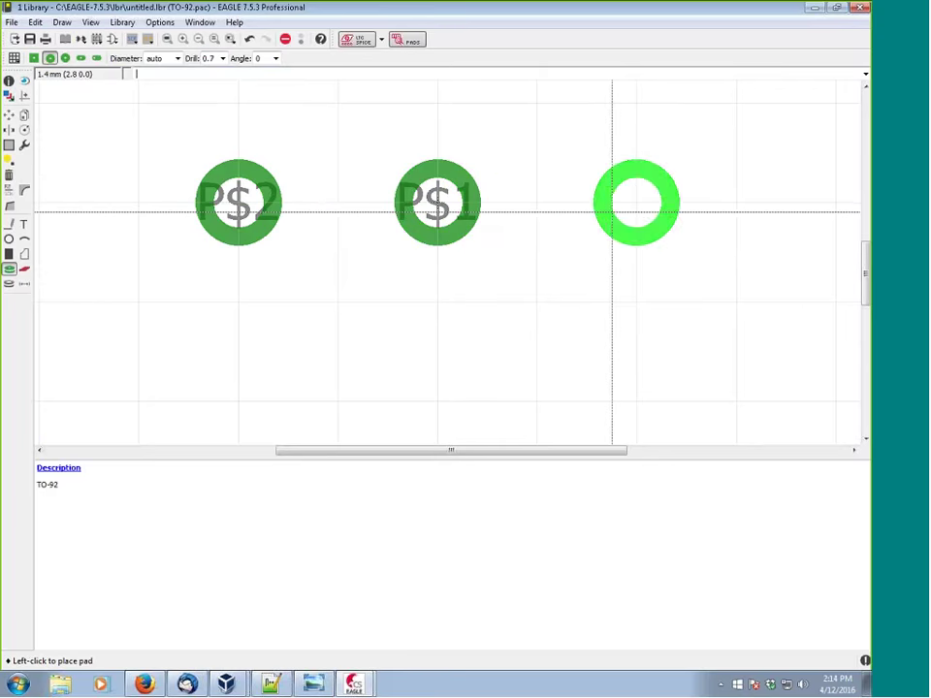
click(640, 203)
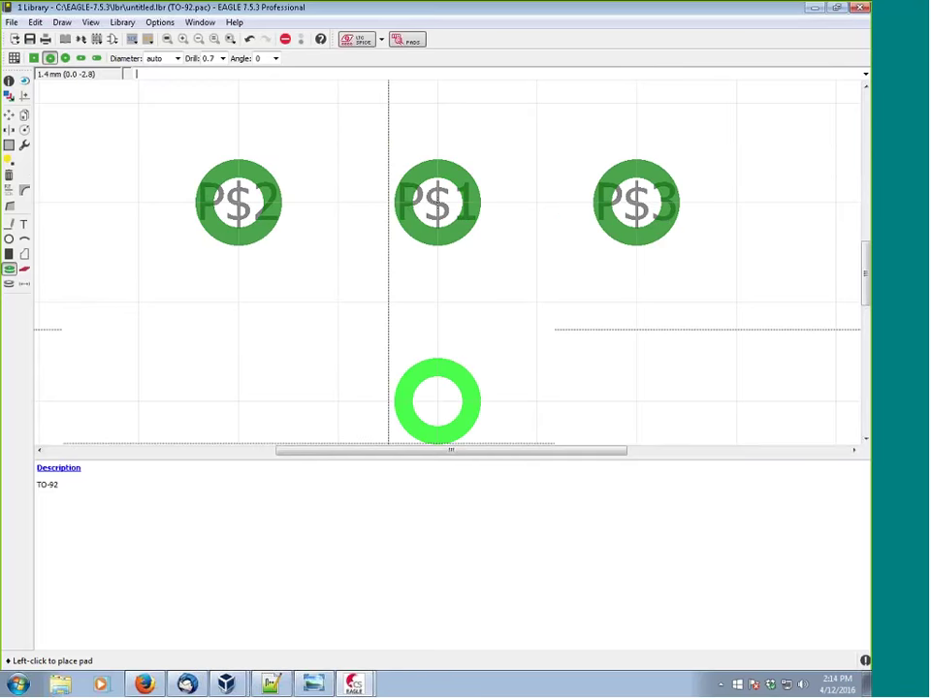
key(alt+Tab)
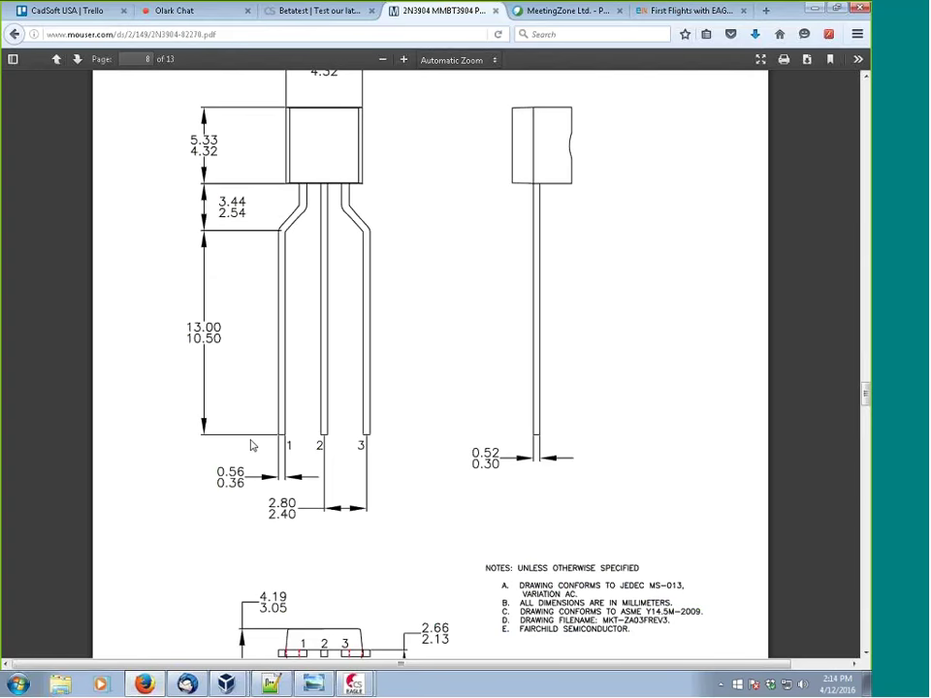
click(814, 10)
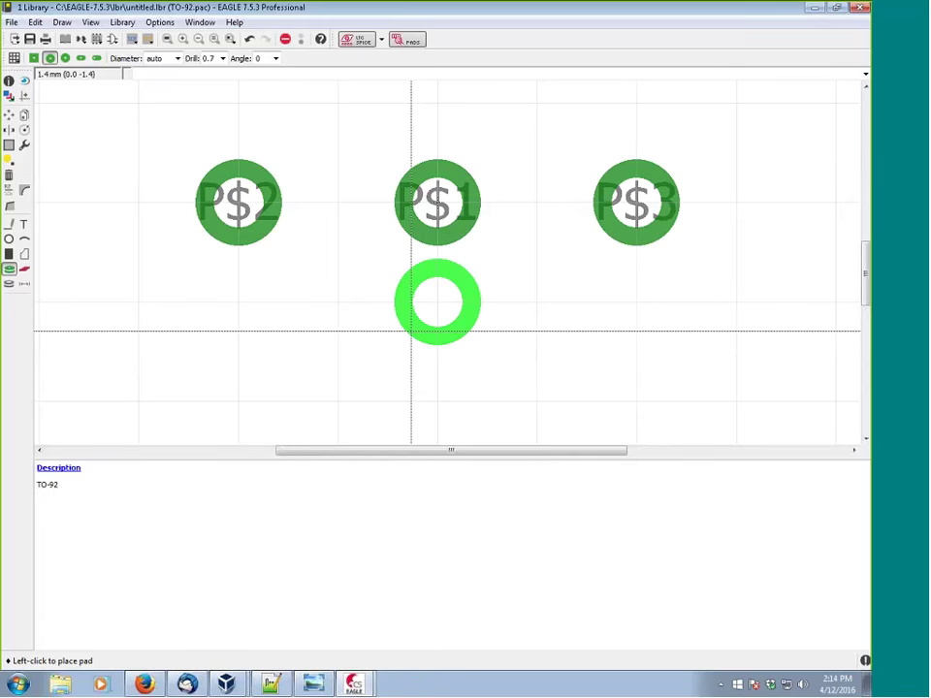
Place a trial pad at the exact coordinates (2 2).
text(()
text(2)
text(2)
text())
key(Return)
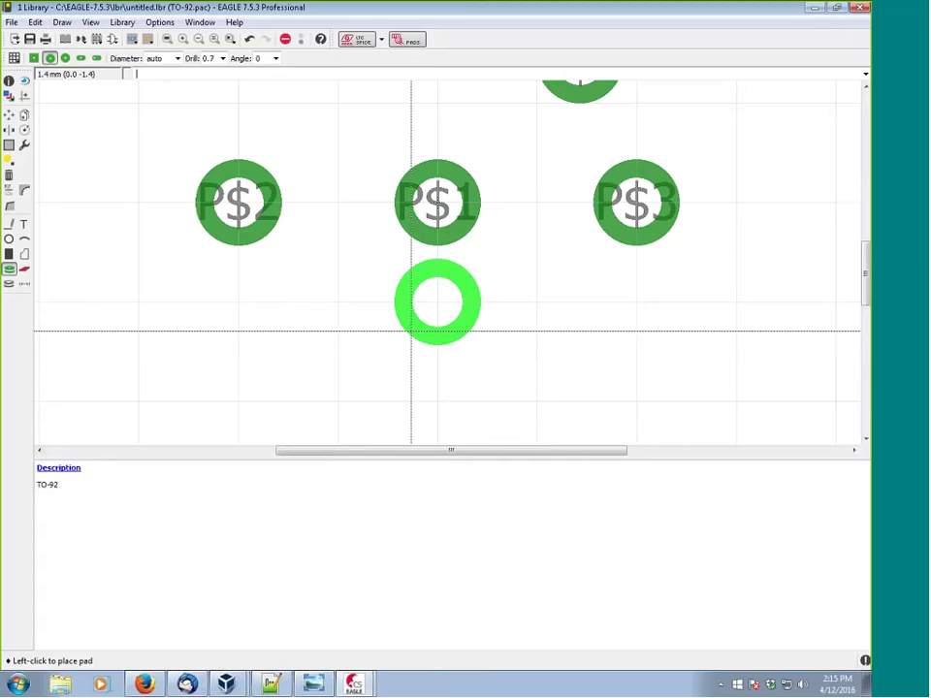
scroll(465, 266, down, 1)
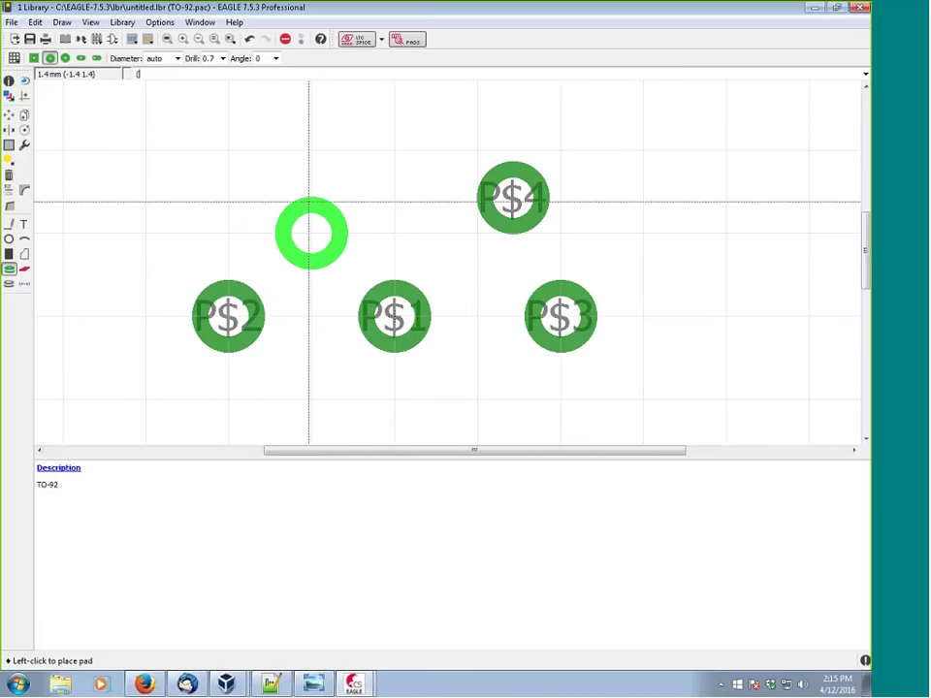
Place two more trial pads in one entry at the exact coordinates (-1 -3) and (-2 2).
text(-)
text(1)
text(.2 )
text(-3))
text( (-)
text(1.)
text(2 2)
key(Return)
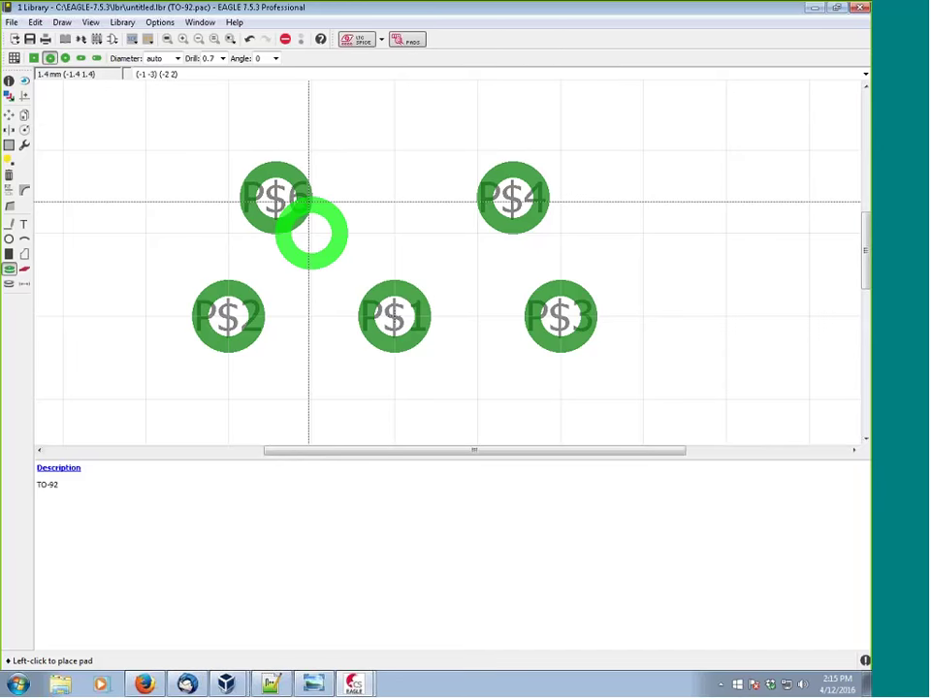
scroll(247, 248, down, 2)
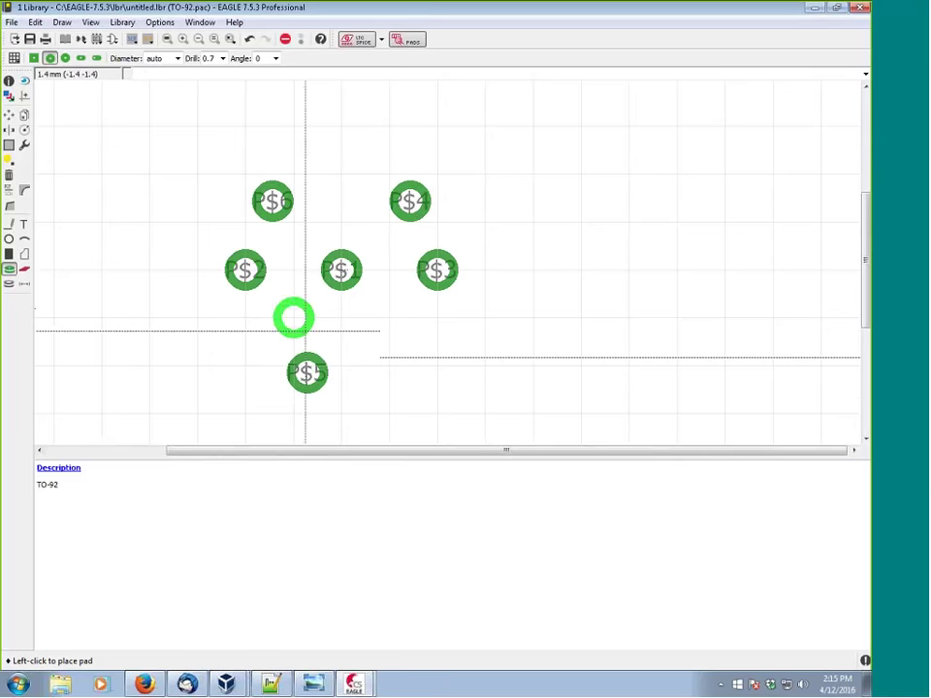
Delete the three trial pads P$4, P$5 and P$6.
click(8, 175)
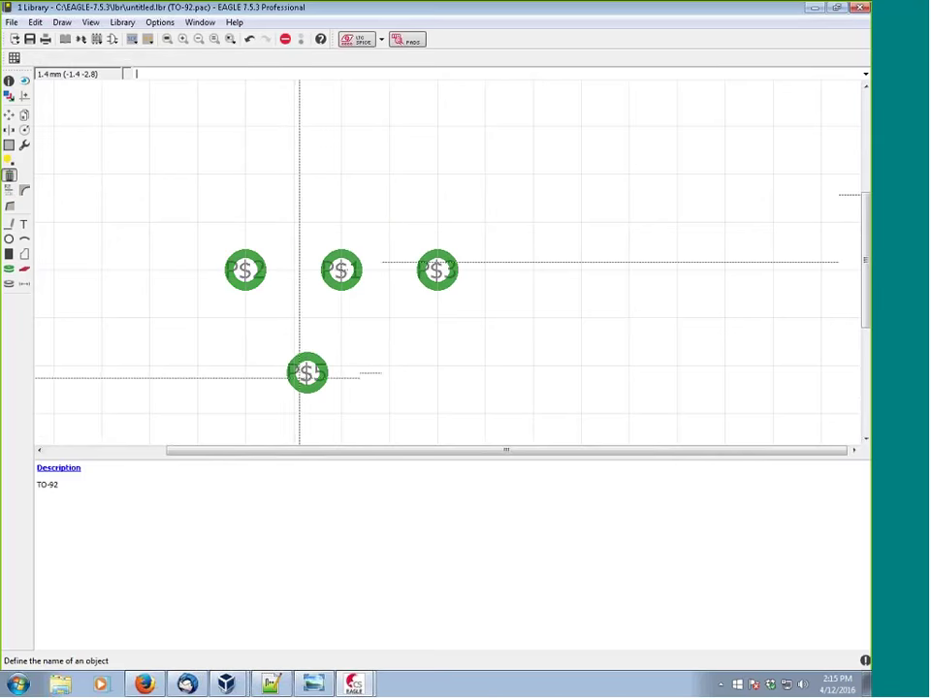
key(Delete)
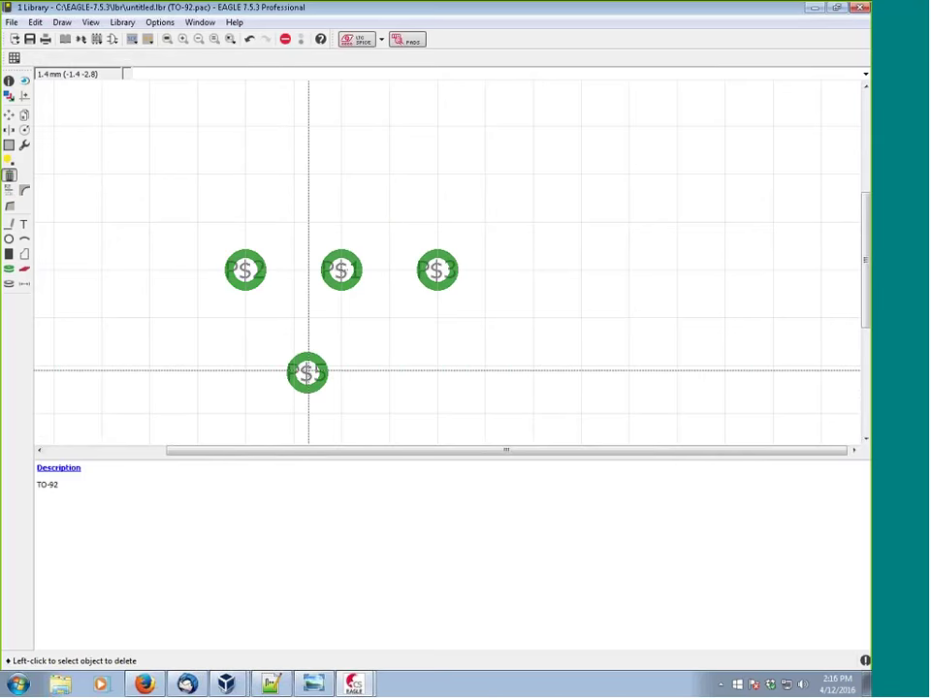
click(308, 372)
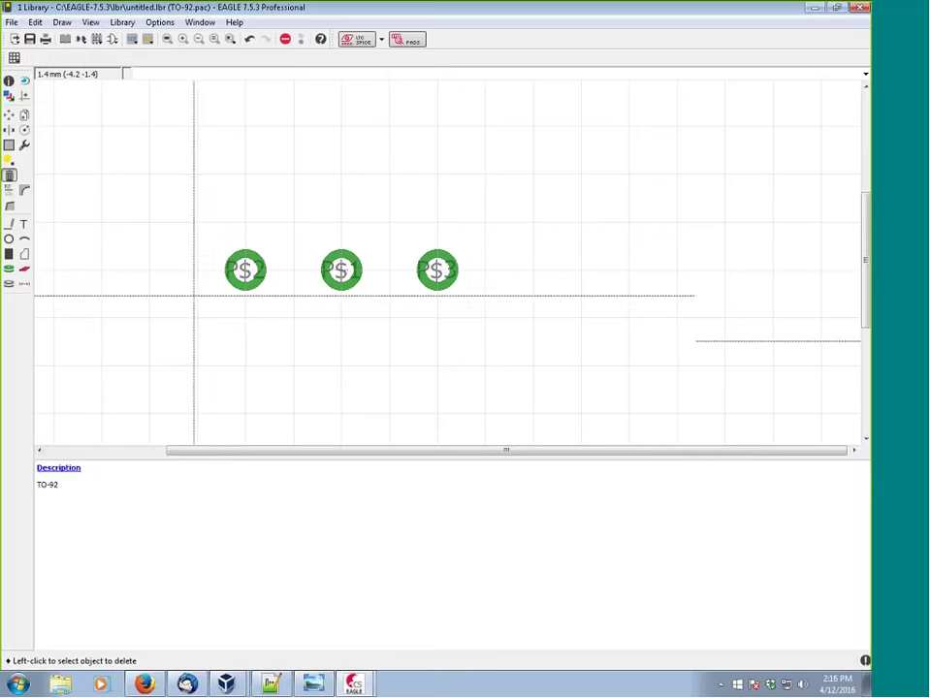
Open the Misc settings and check the option that displays pad names, keeping the settings as they are.
scroll(292, 267, up, 4)
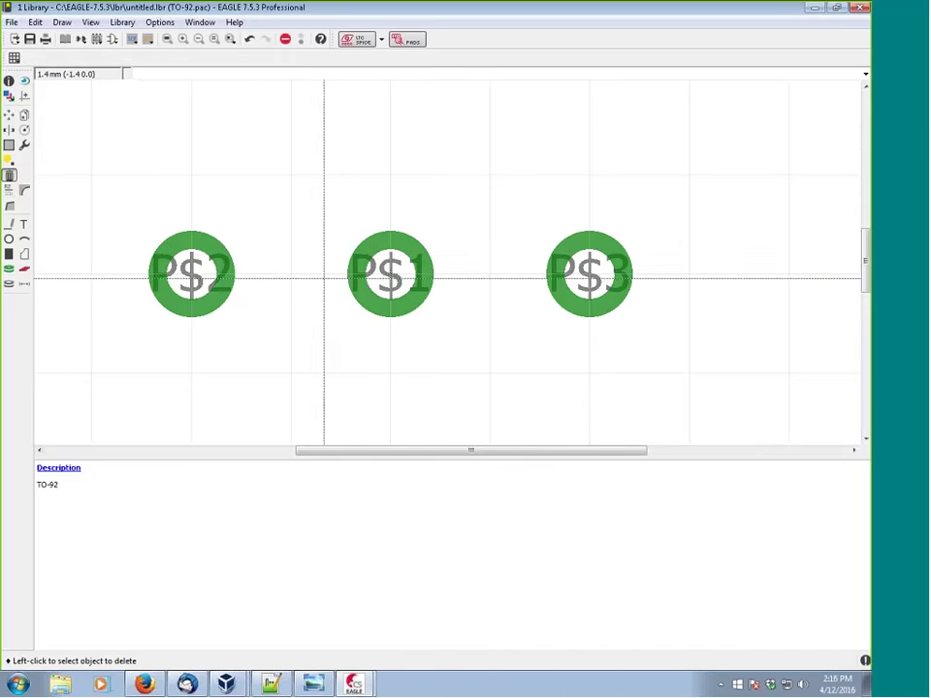
click(160, 22)
click(173, 56)
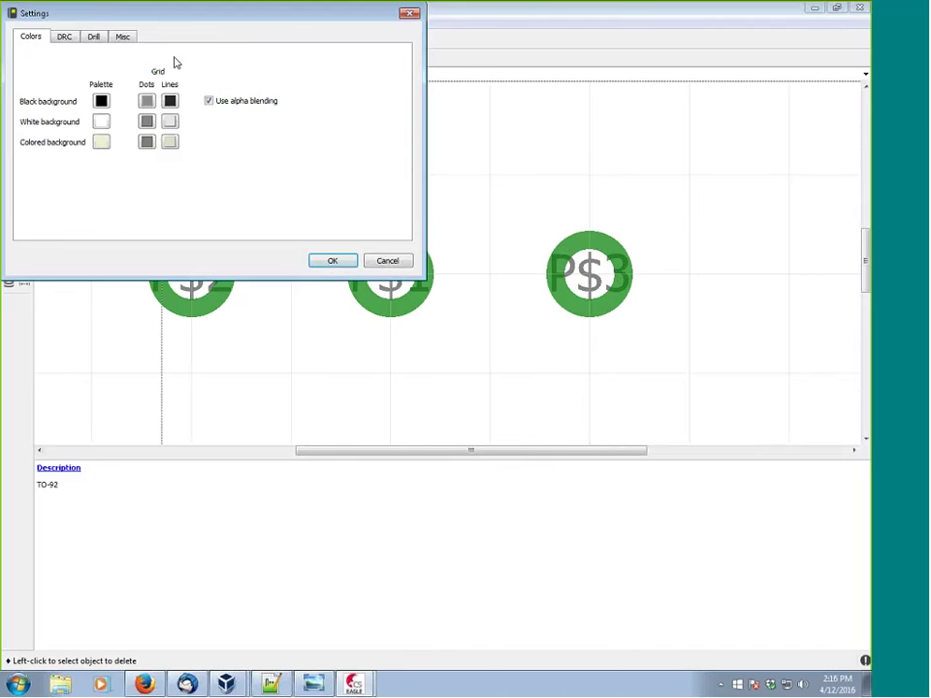
click(123, 36)
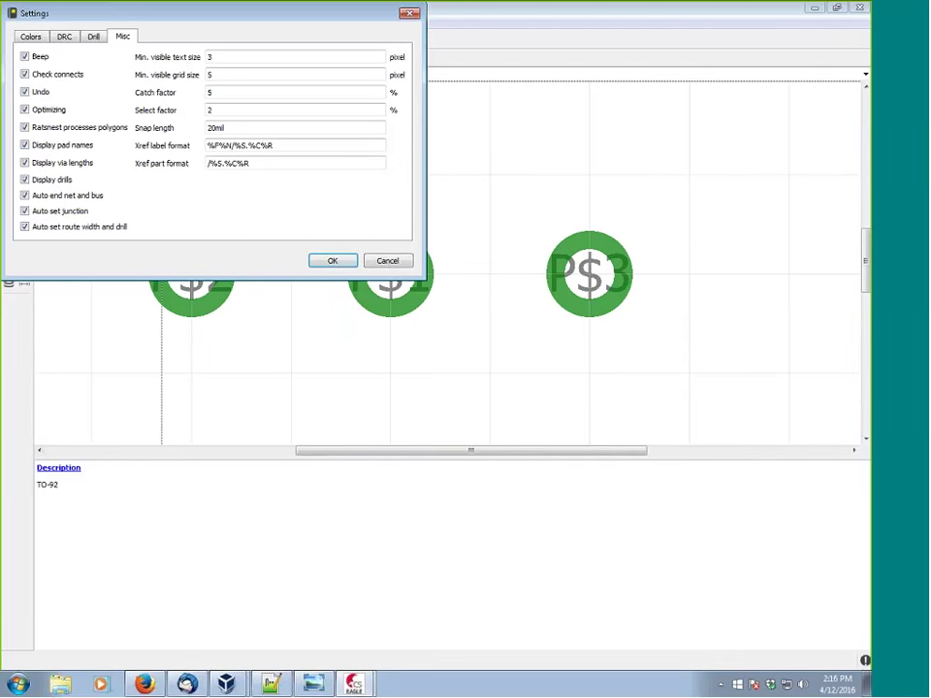
click(331, 262)
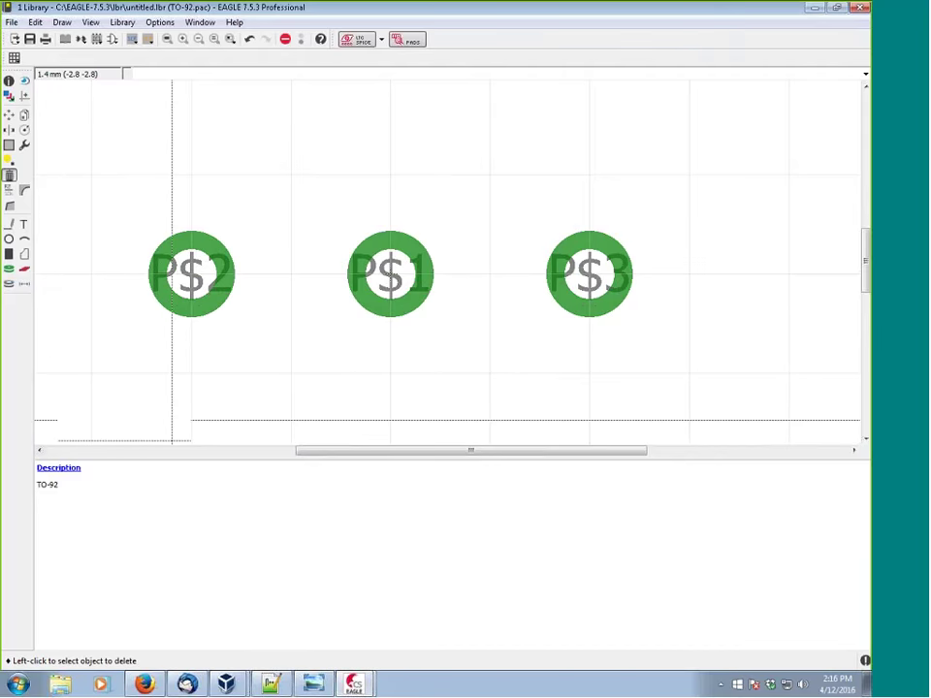
Switch to the 2N3904 datasheet in Firefox and examine the body width, body depth and lead positions in the package drawing on page 8.
click(144, 682)
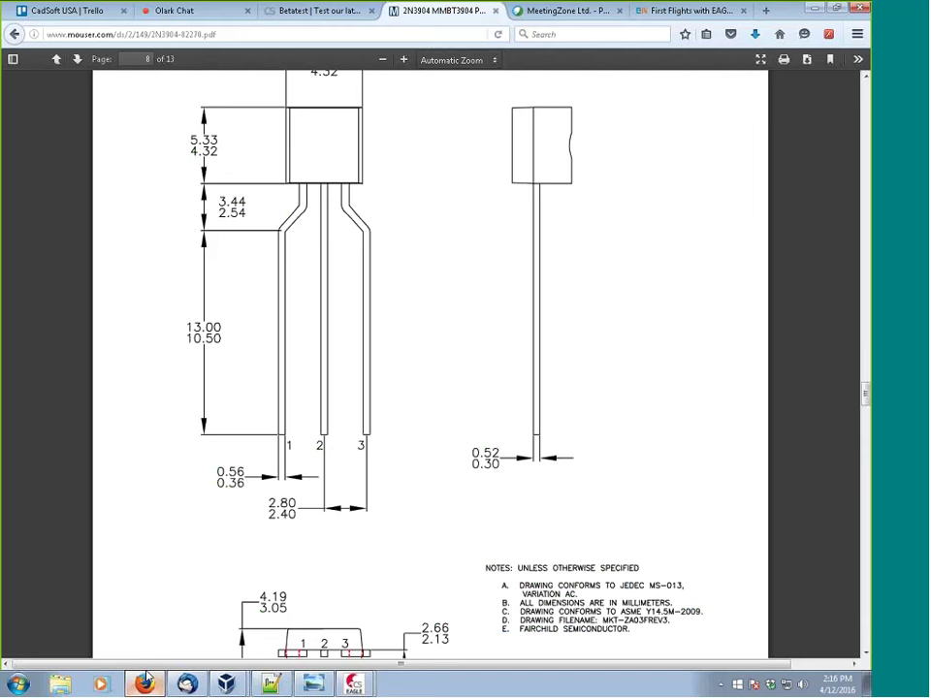
scroll(351, 419, down, 4)
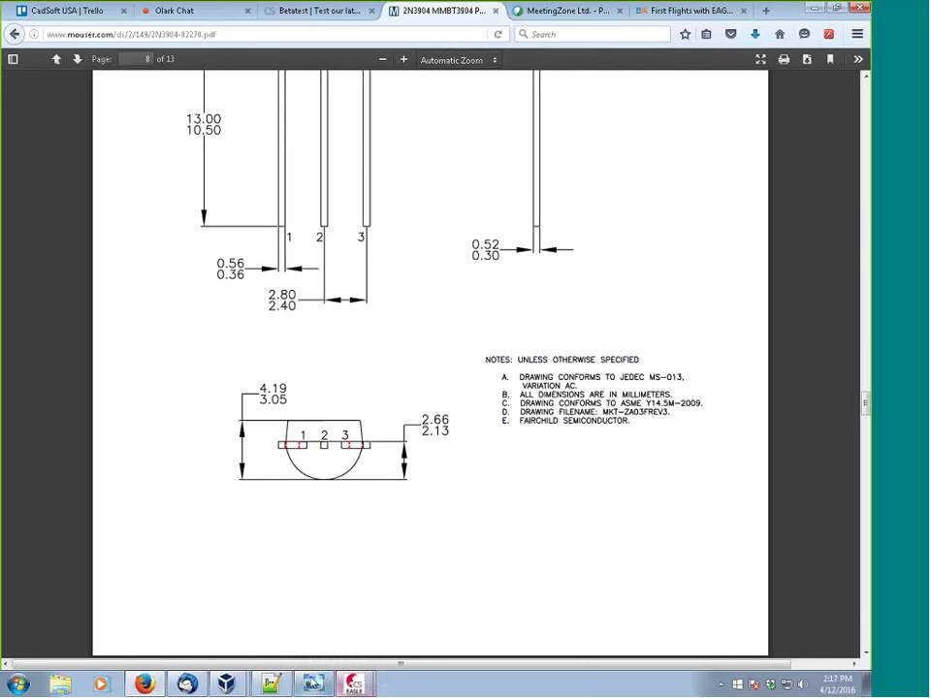
scroll(327, 448, up, 3)
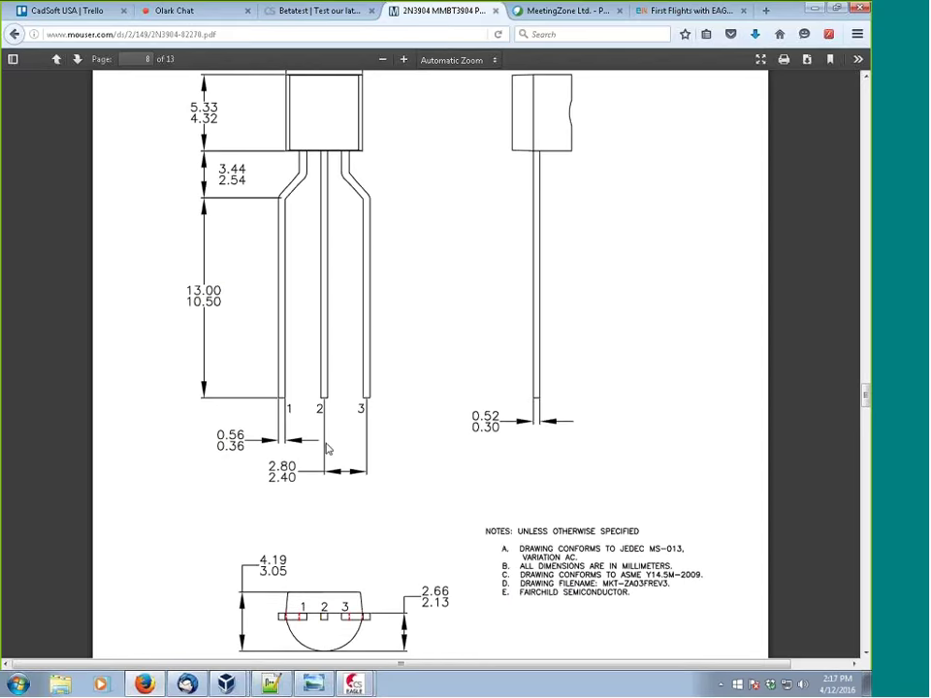
scroll(327, 448, up, 2)
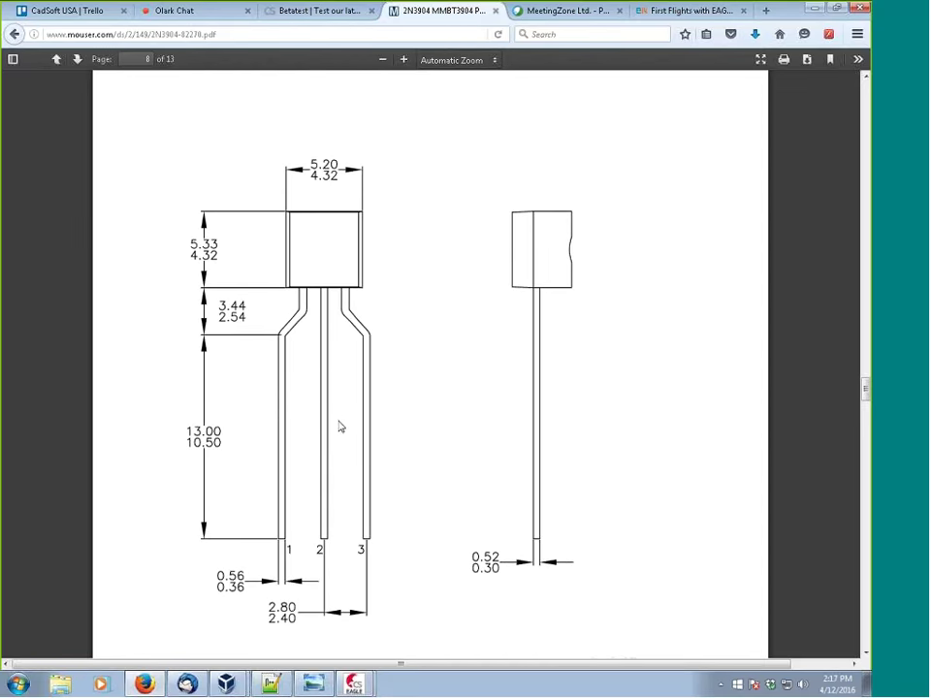
scroll(340, 427, down, 4)
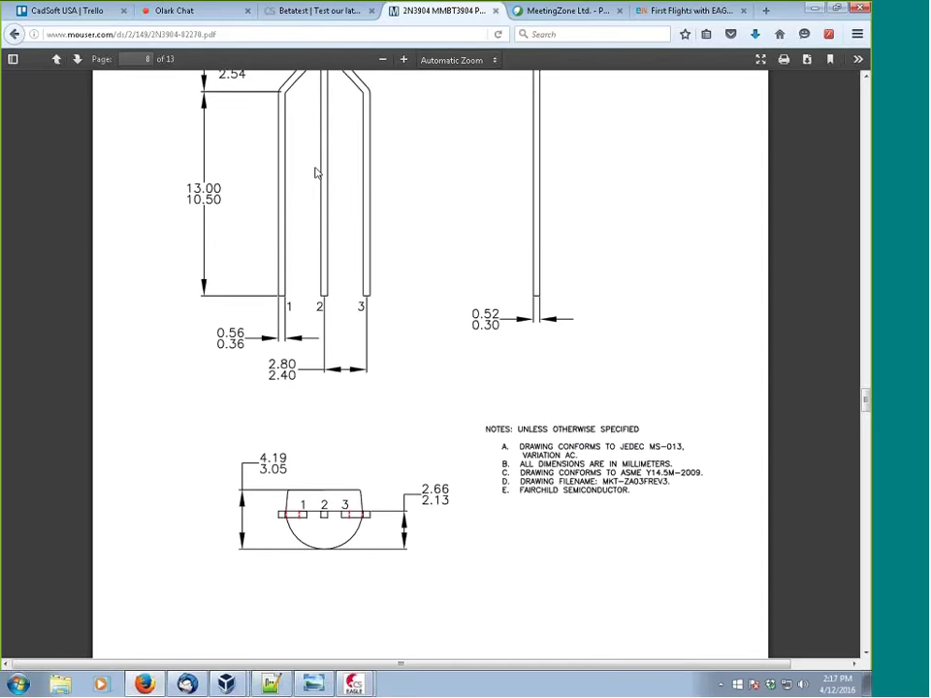
scroll(353, 238, up, 3)
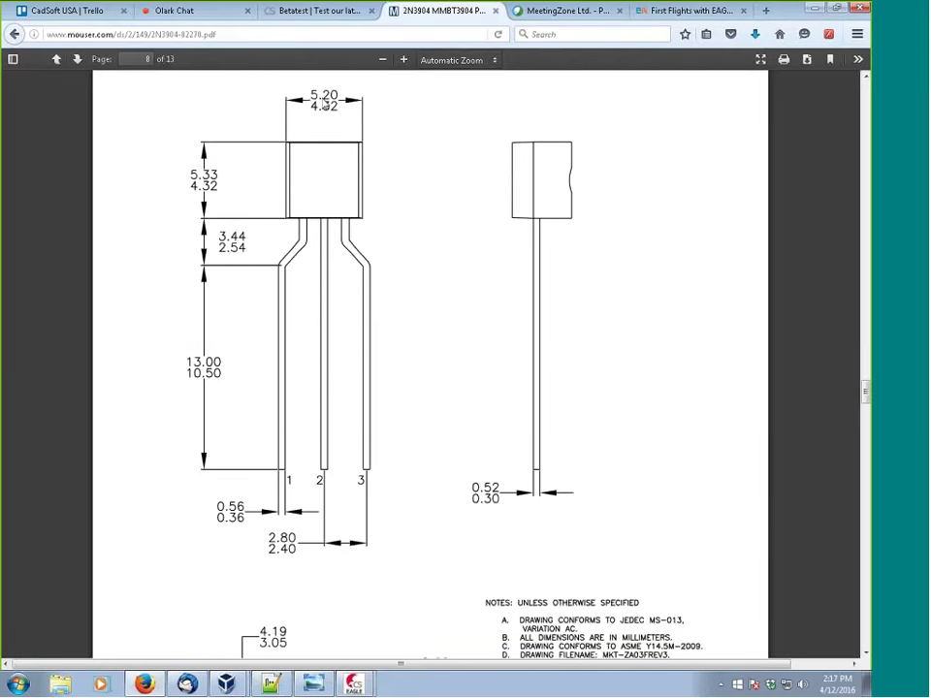
scroll(341, 500, down, 3)
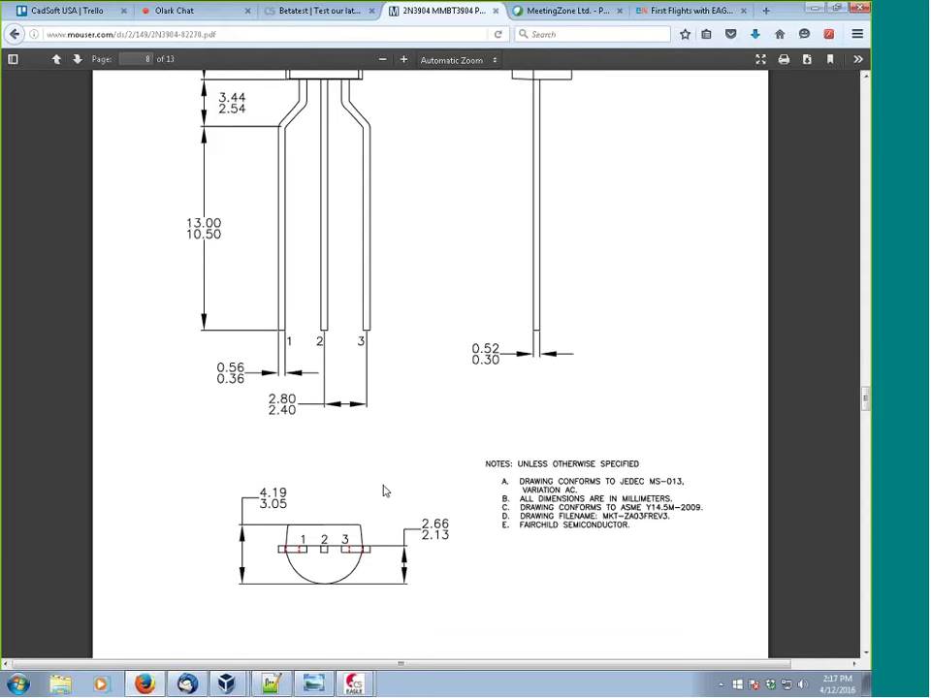
scroll(388, 495, up, 1)
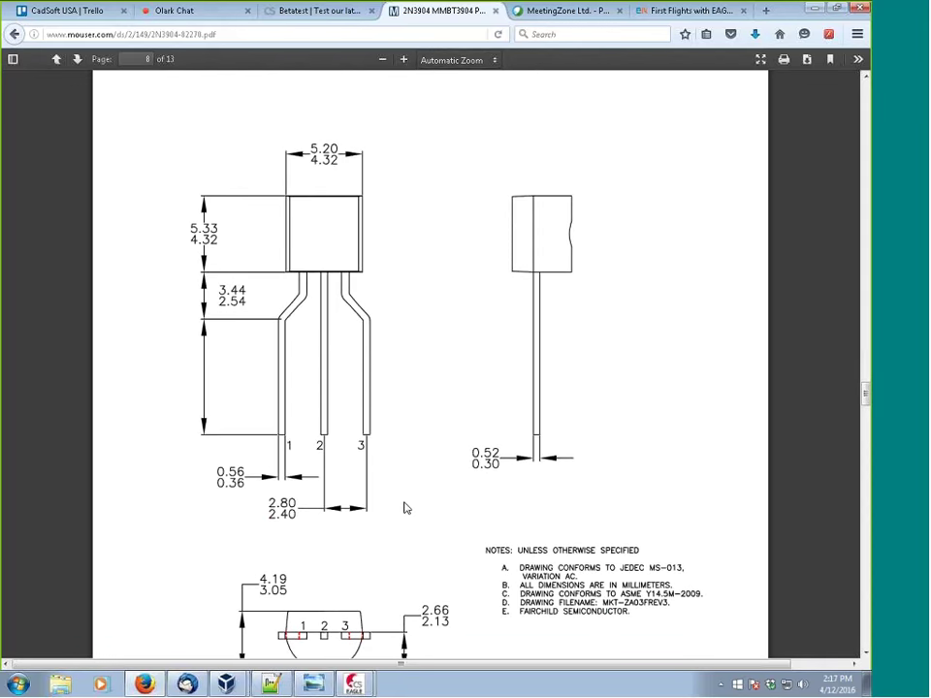
scroll(339, 262, up, 2)
scroll(330, 194, up, 3)
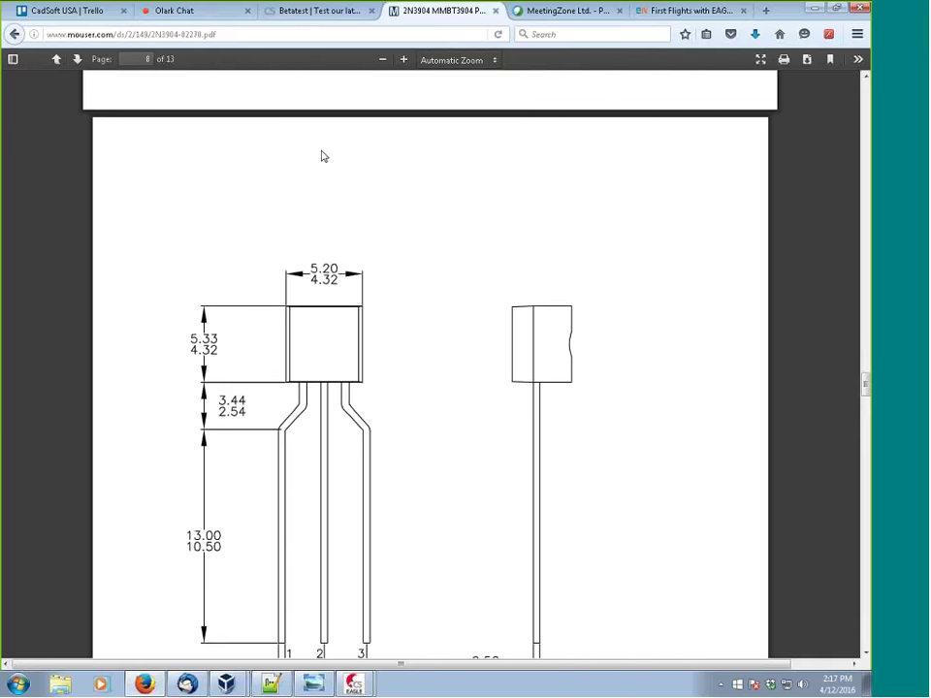
scroll(323, 156, down, 3)
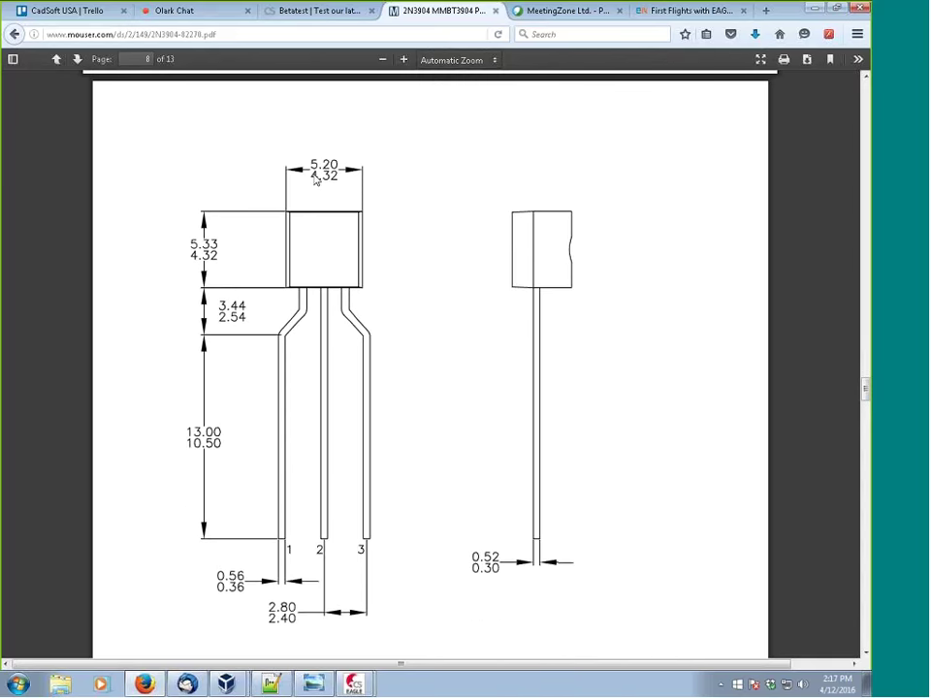
scroll(369, 313, down, 5)
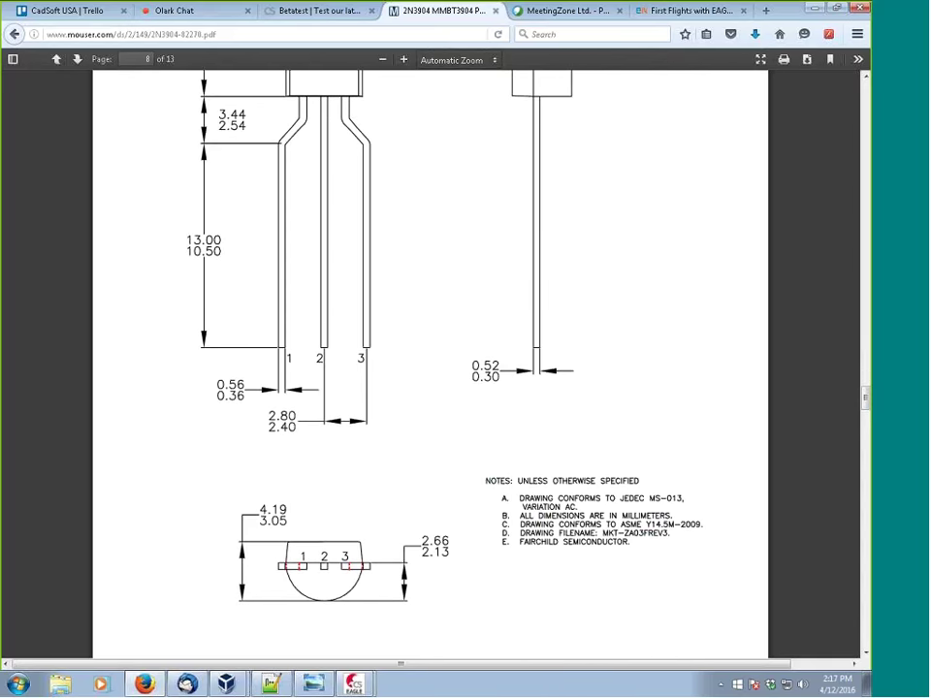
scroll(336, 574, down, 3)
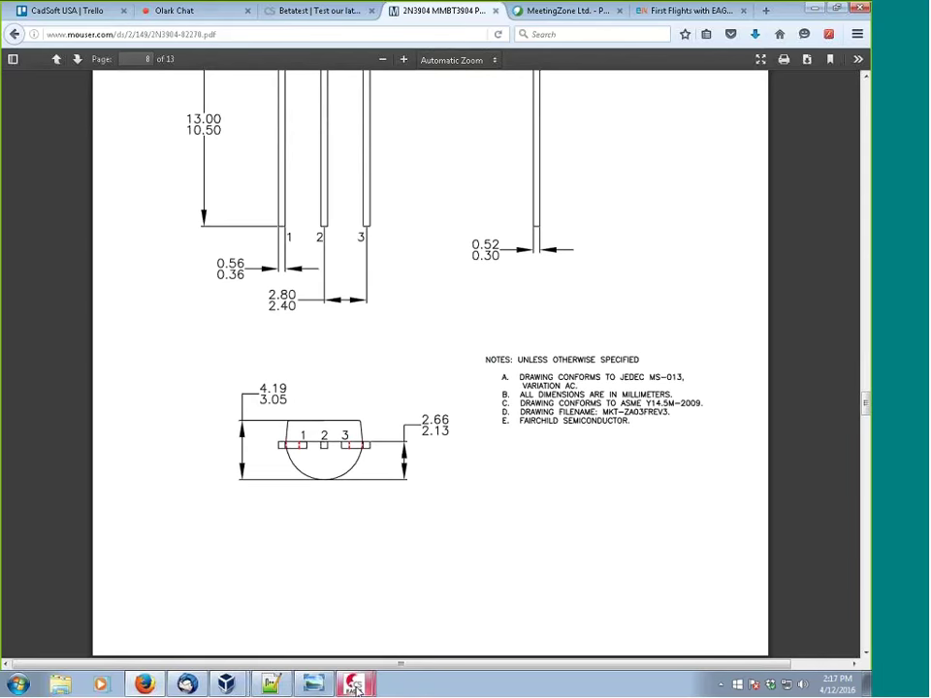
mouse_move(356, 688)
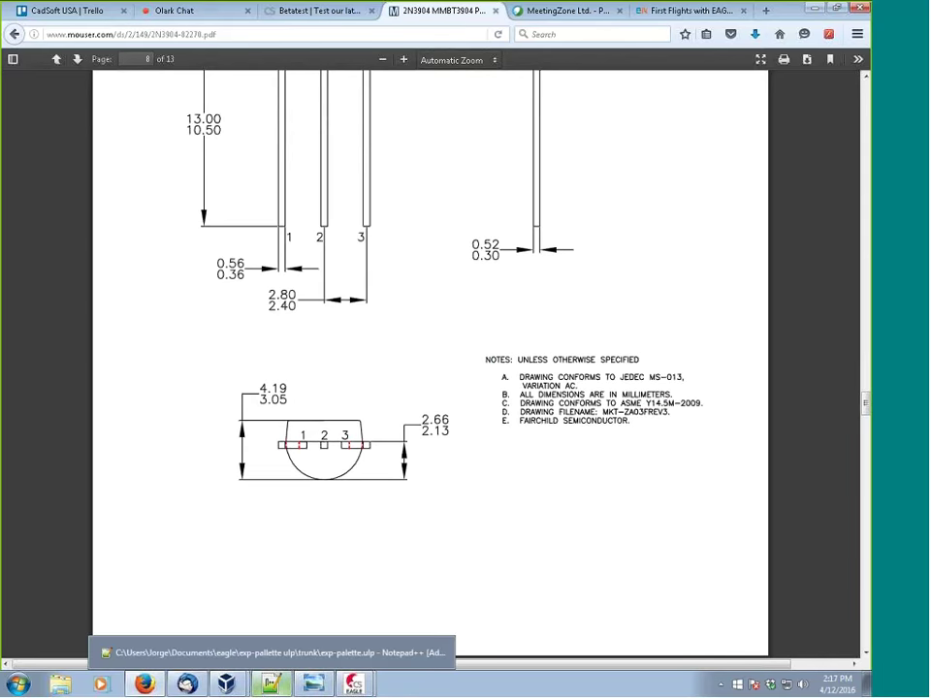
scroll(332, 451, up, 3)
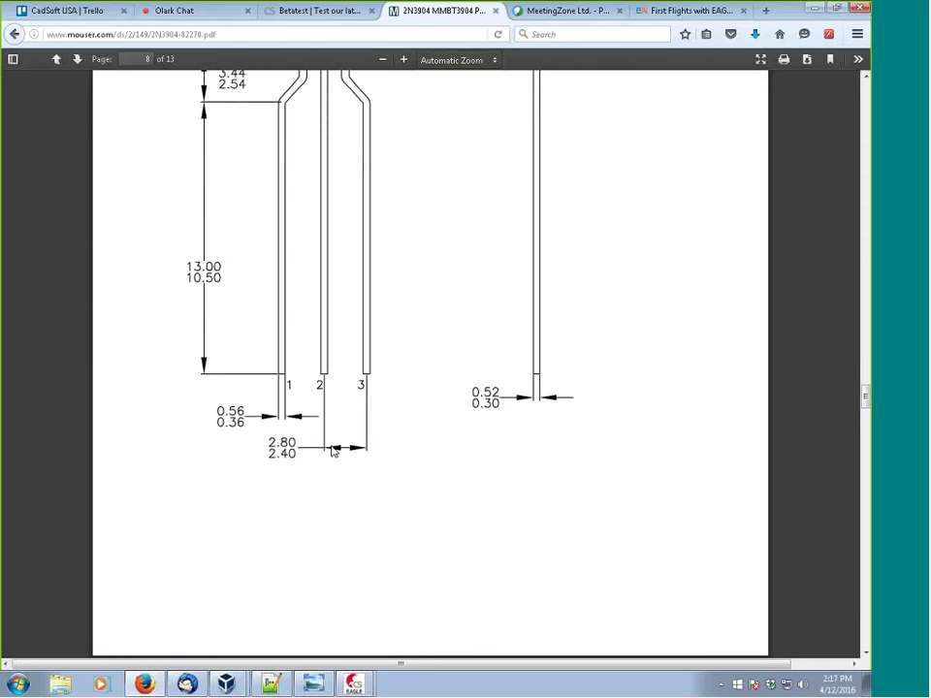
scroll(332, 451, up, 5)
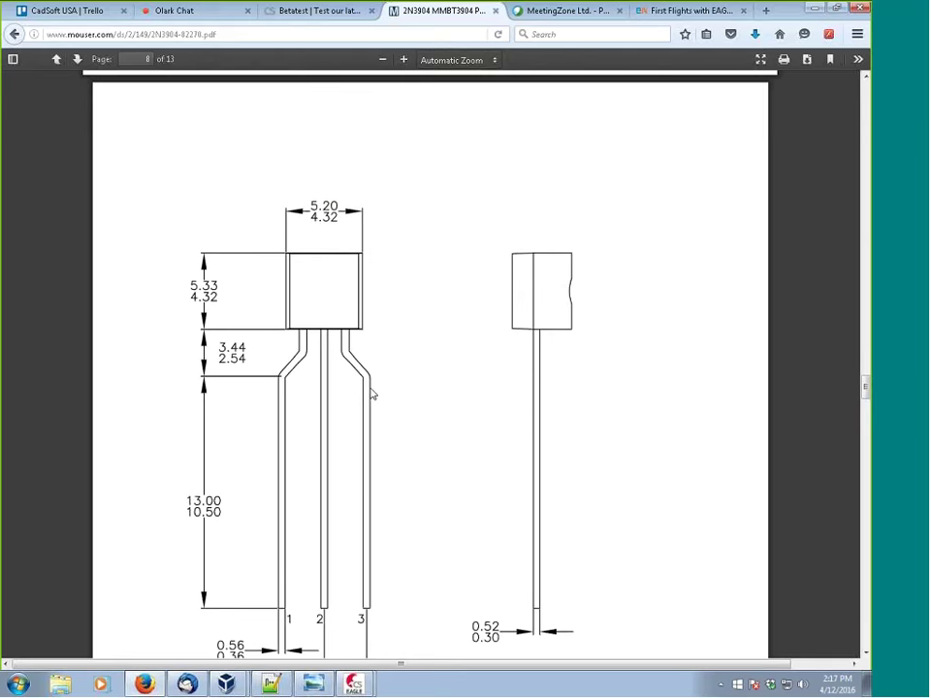
scroll(372, 394, down, 8)
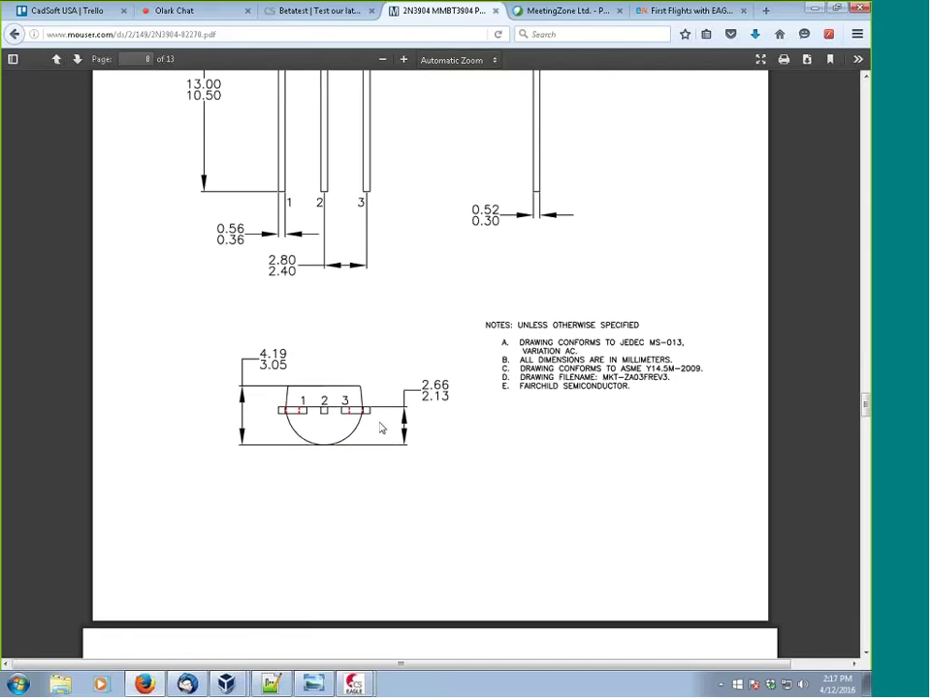
scroll(381, 428, up, 8)
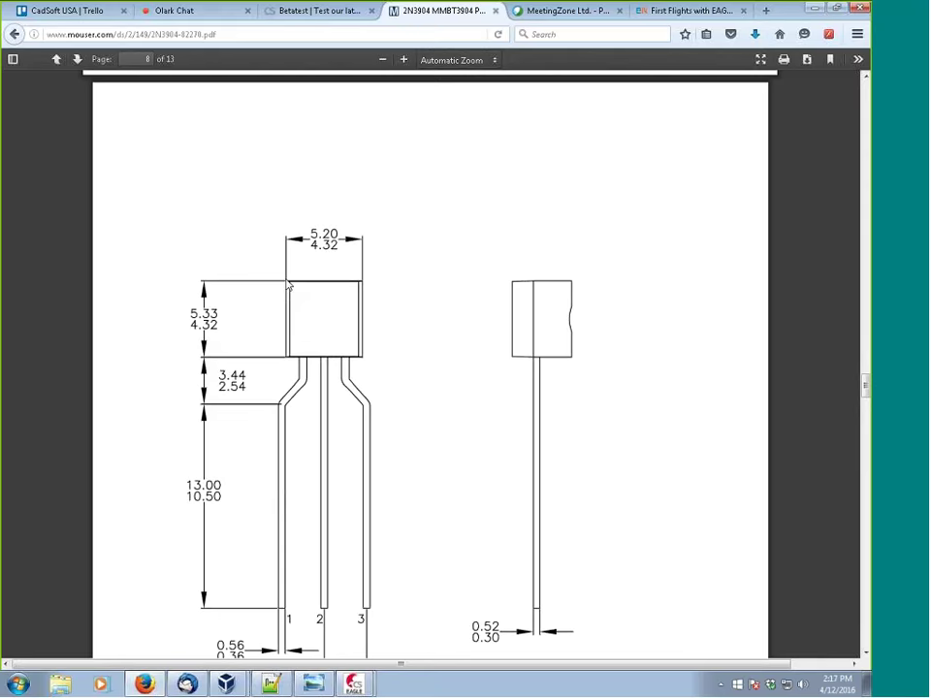
scroll(387, 407, down, 10)
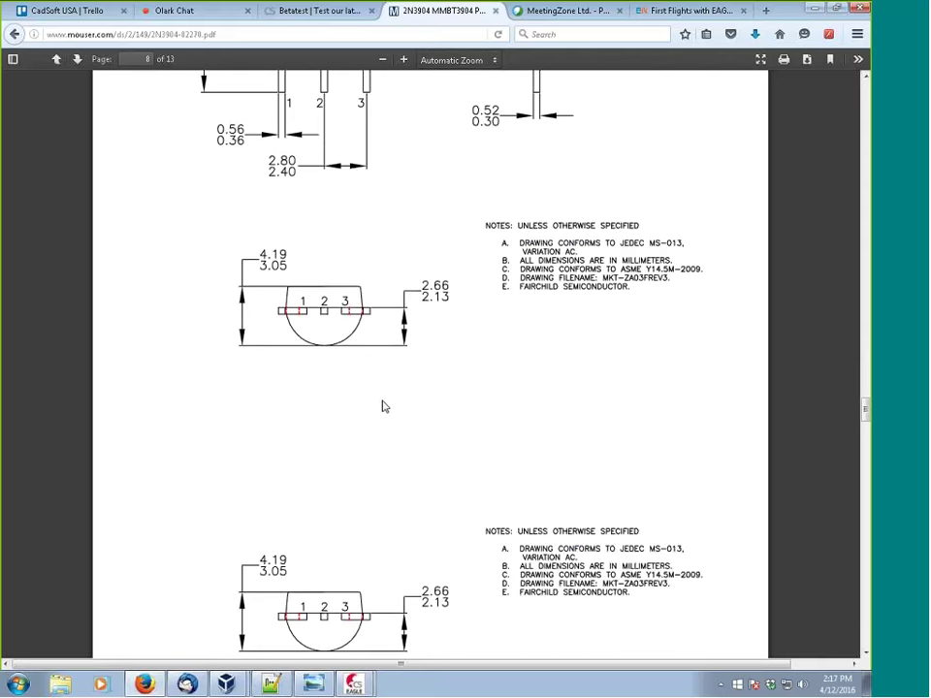
scroll(382, 408, up, 3)
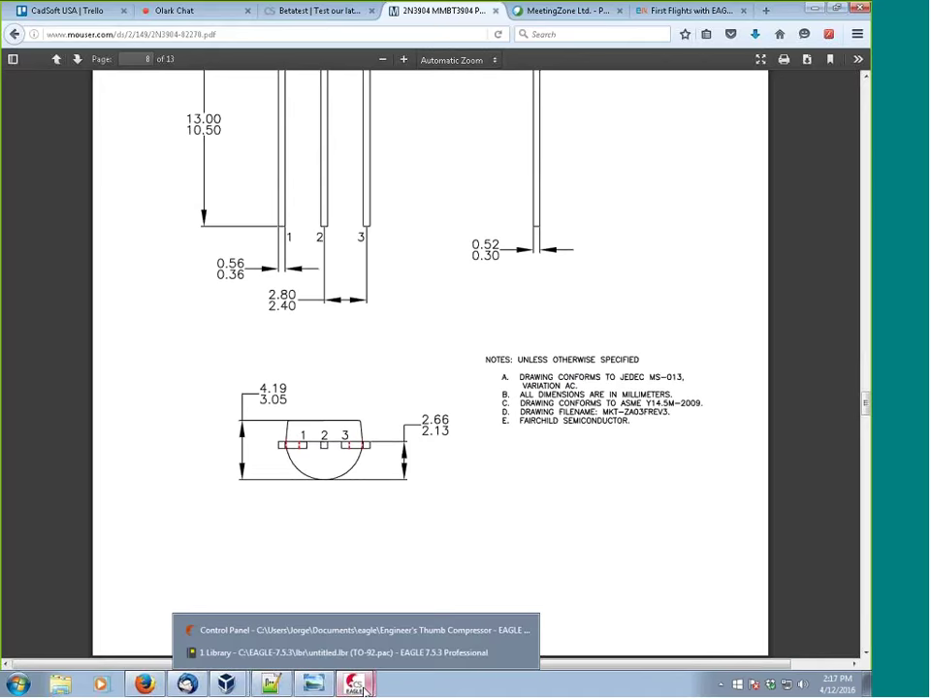
Switch back to the EAGLE library window and start the Arc tool on layer 21 tPlace with a width of 0.127.
click(302, 655)
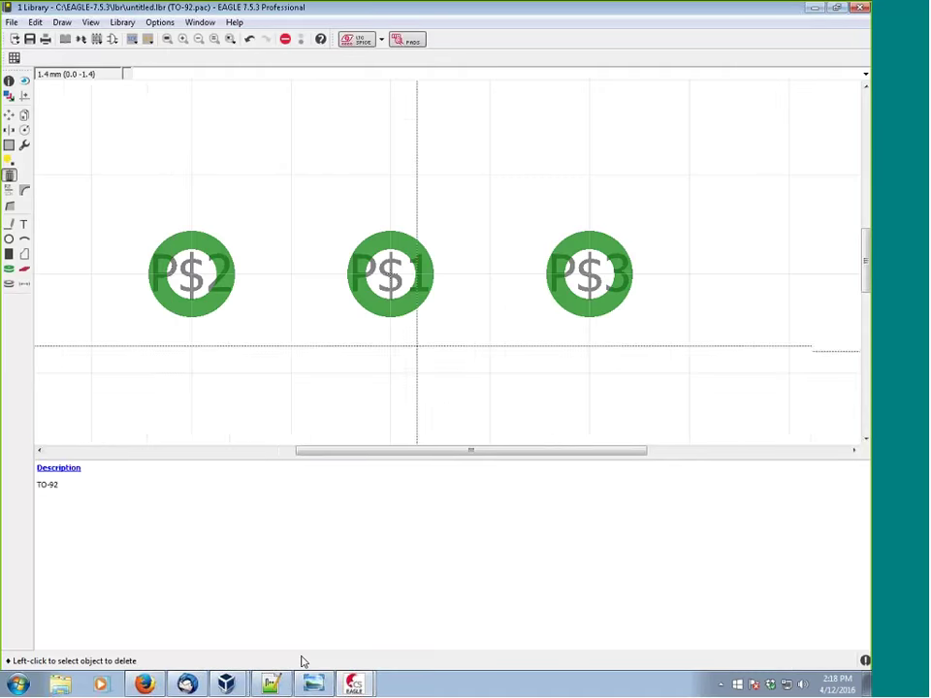
click(25, 241)
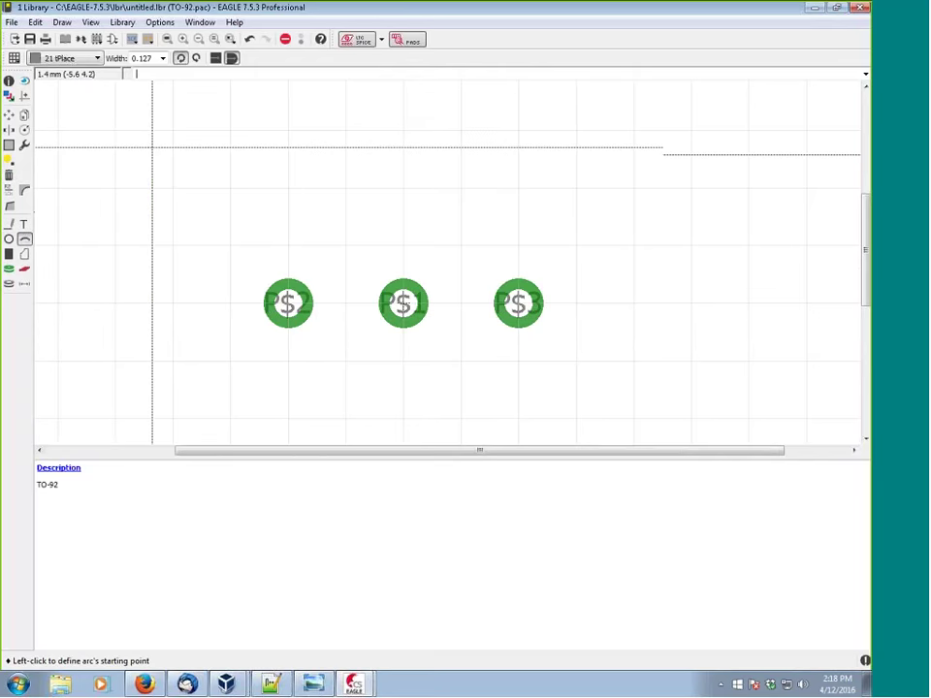
click(215, 59)
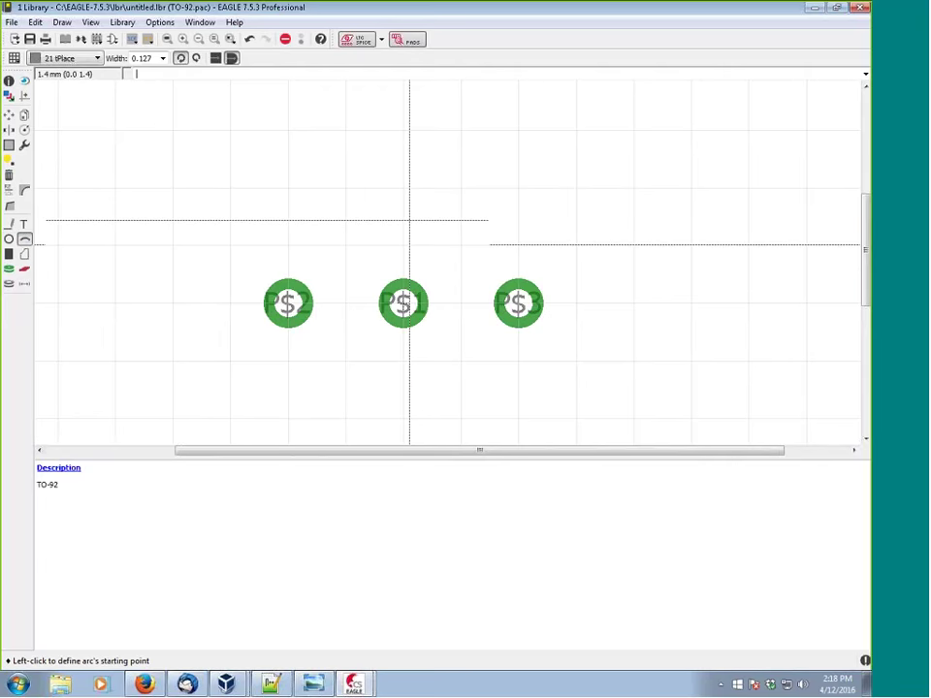
click(163, 58)
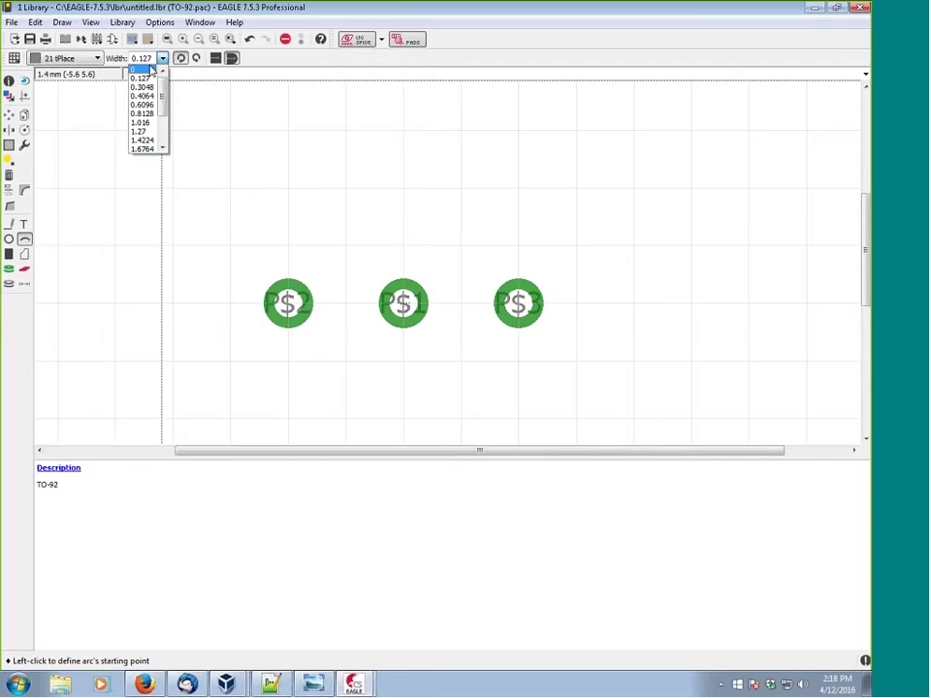
click(145, 79)
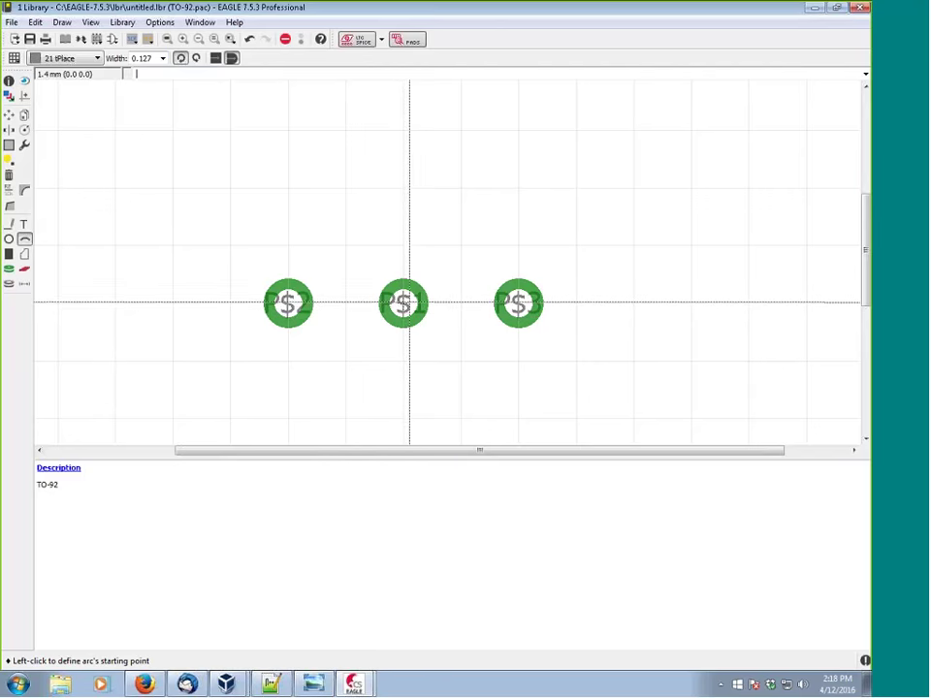
click(406, 303)
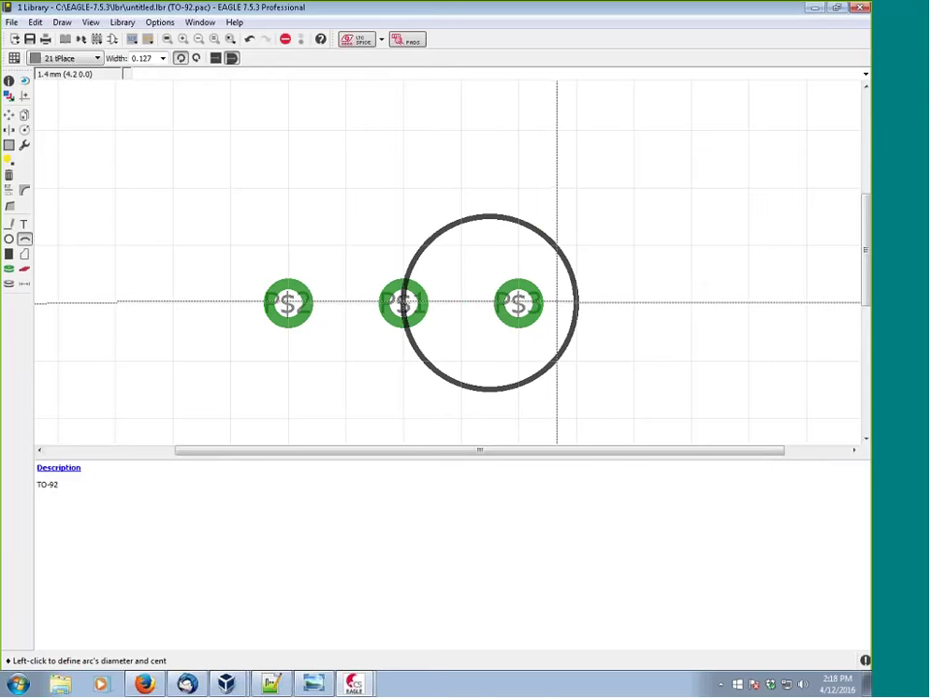
key(Escape)
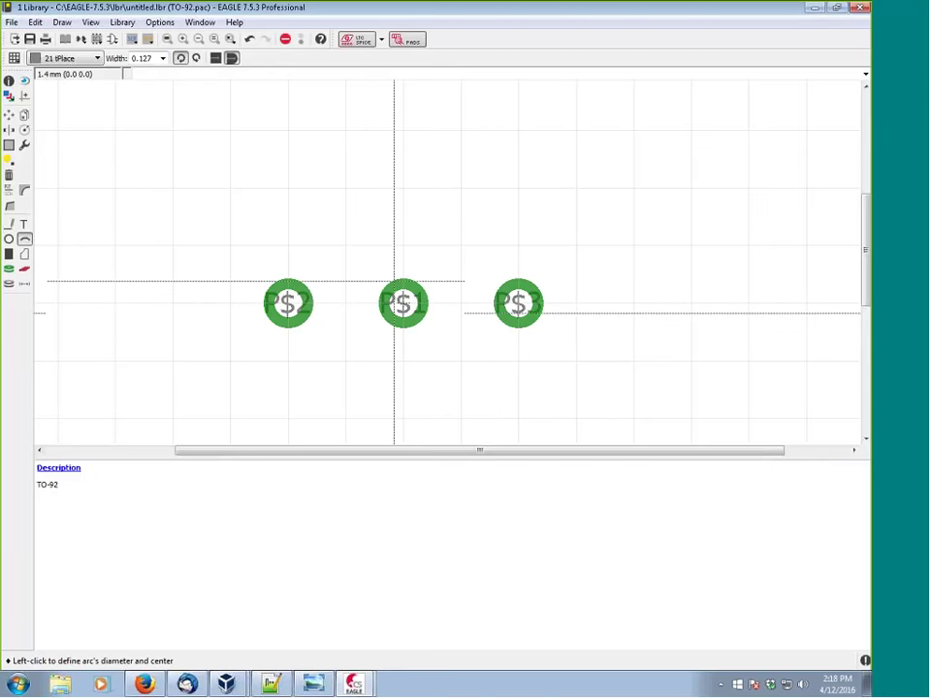
click(405, 300)
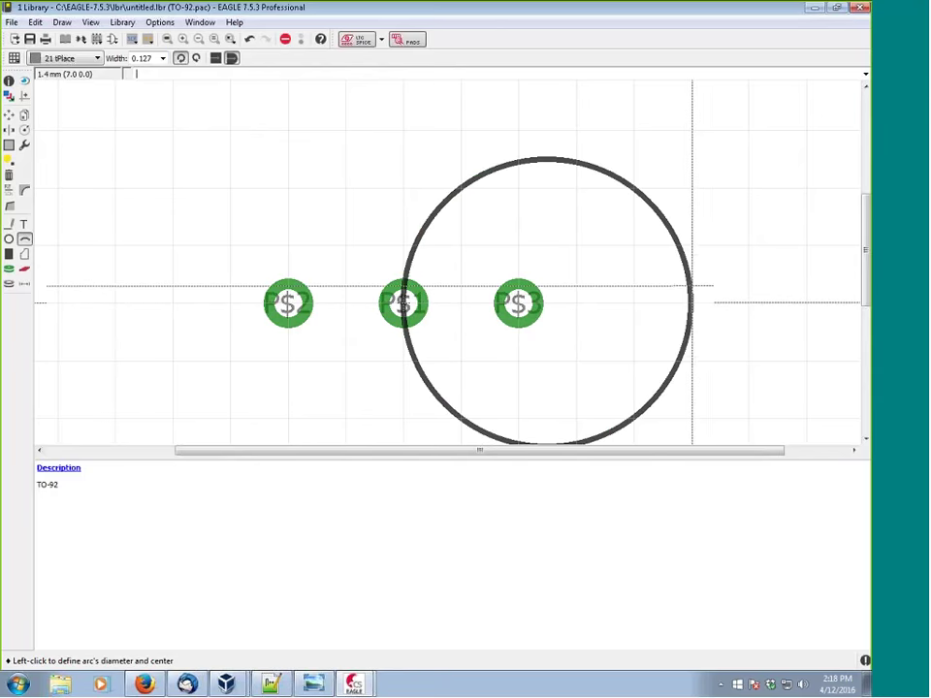
click(690, 301)
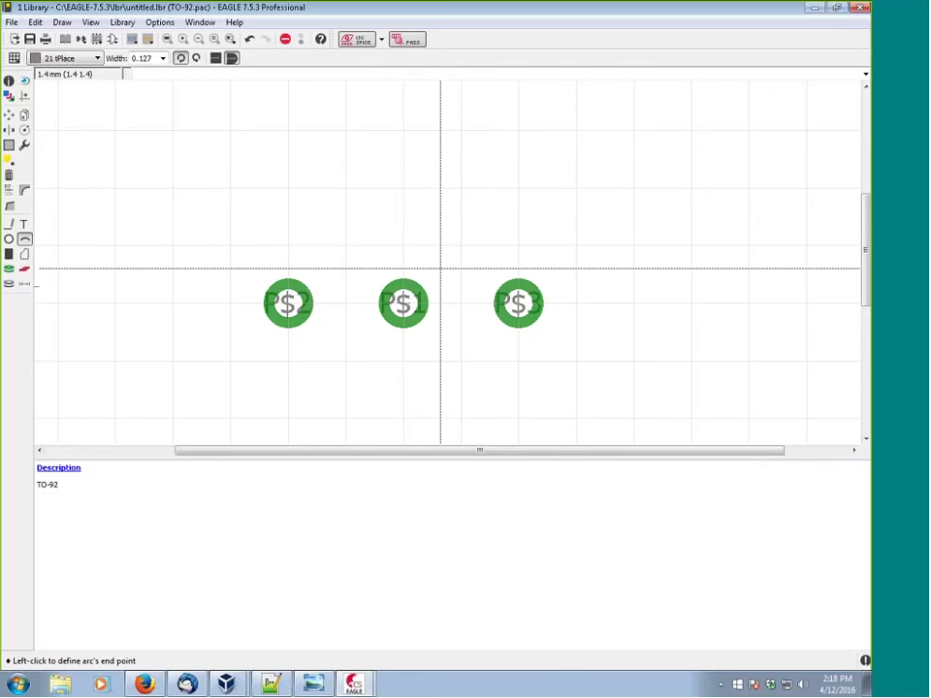
key(Escape)
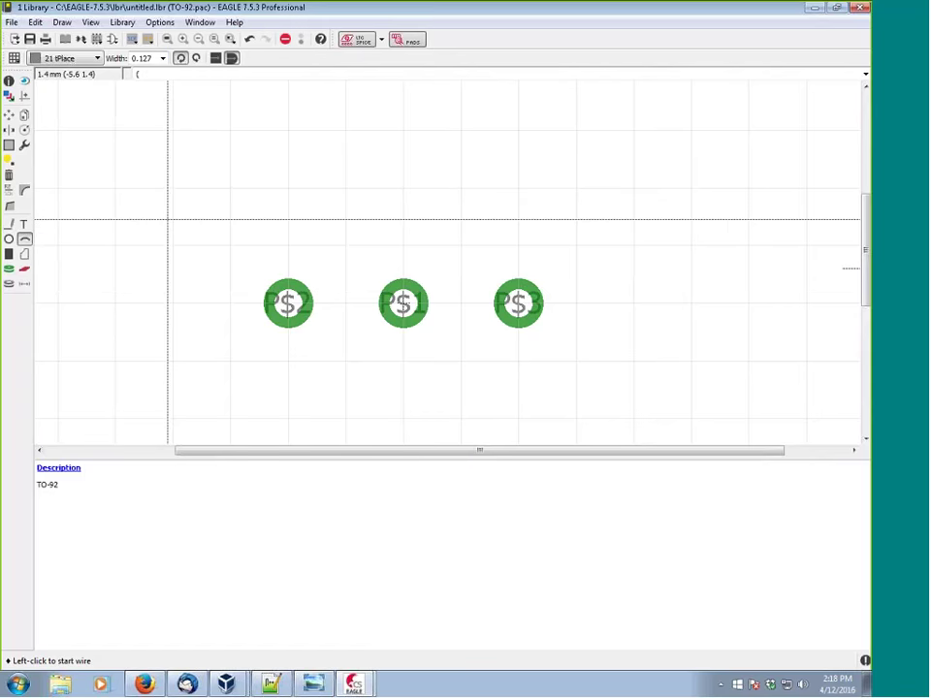
Draw the semicircular body arc on tPlace from (2.6 0) to (-2.6 0), curving below the three pads.
text(2.6 0))
key(Return)
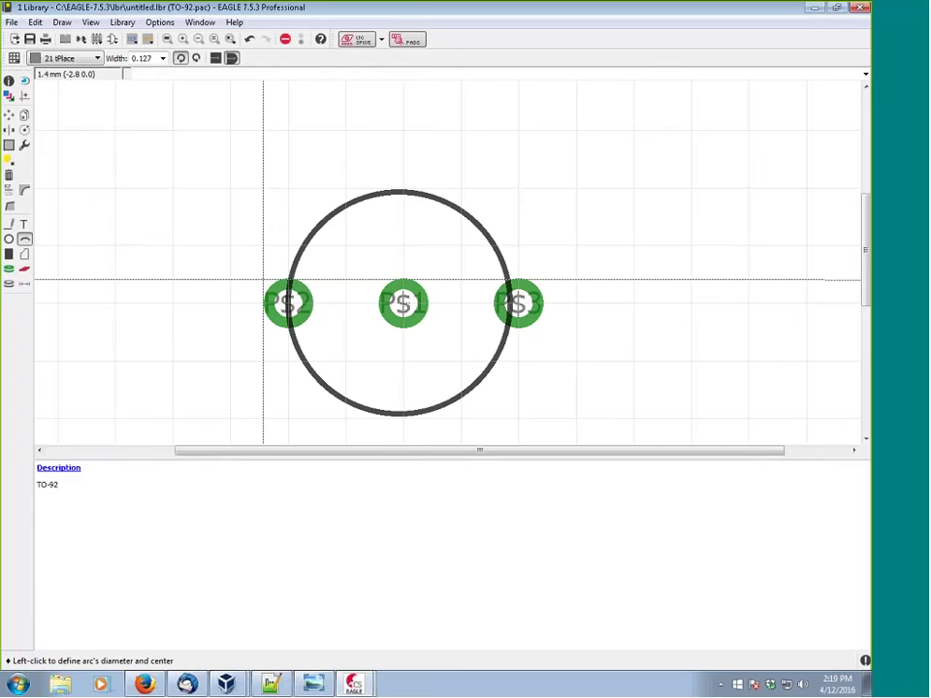
text((-2.6 0))
key(Return)
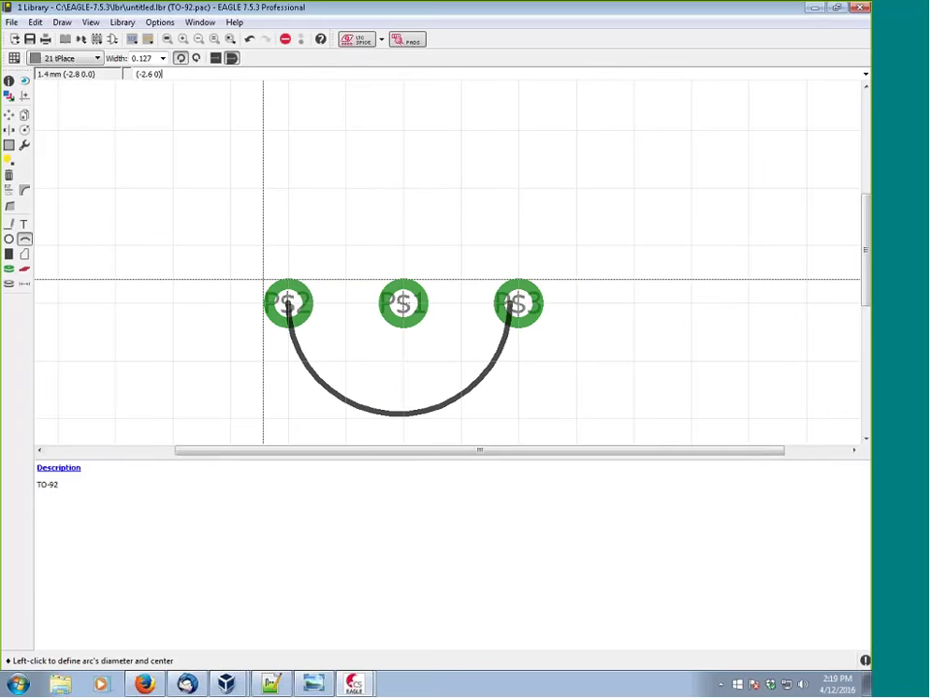
key(Return)
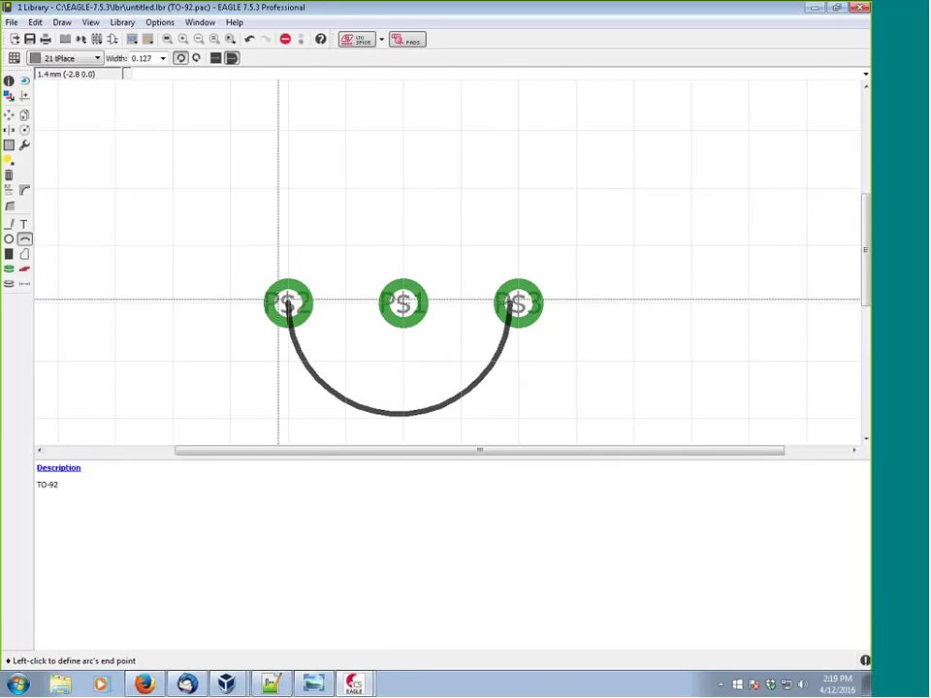
click(279, 298)
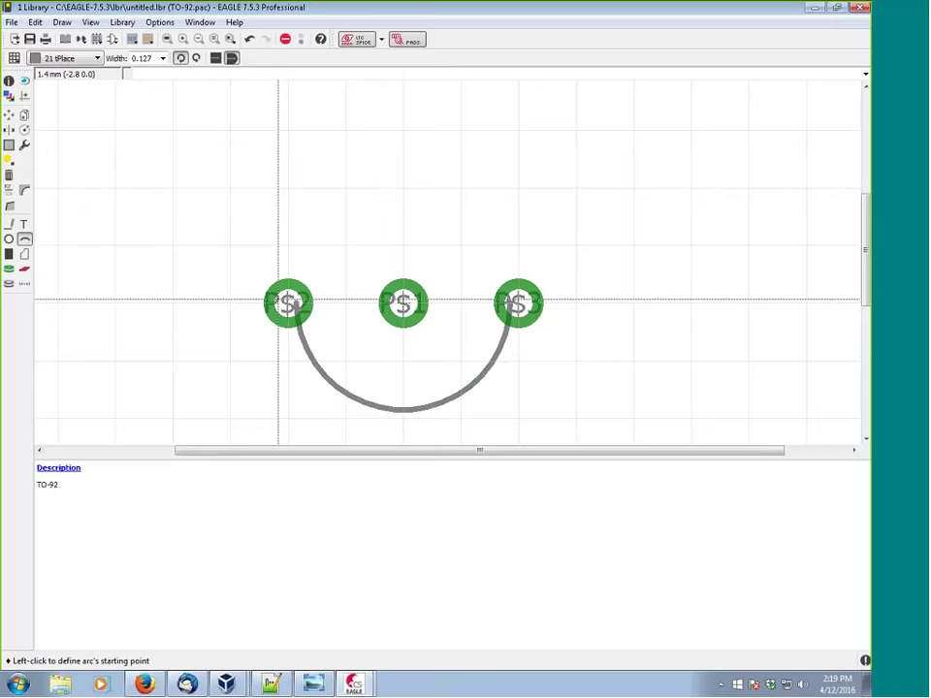
Open the body arc's properties and examine its end points, curve angle and radius, leaving them as they are.
scroll(303, 330, up, 4)
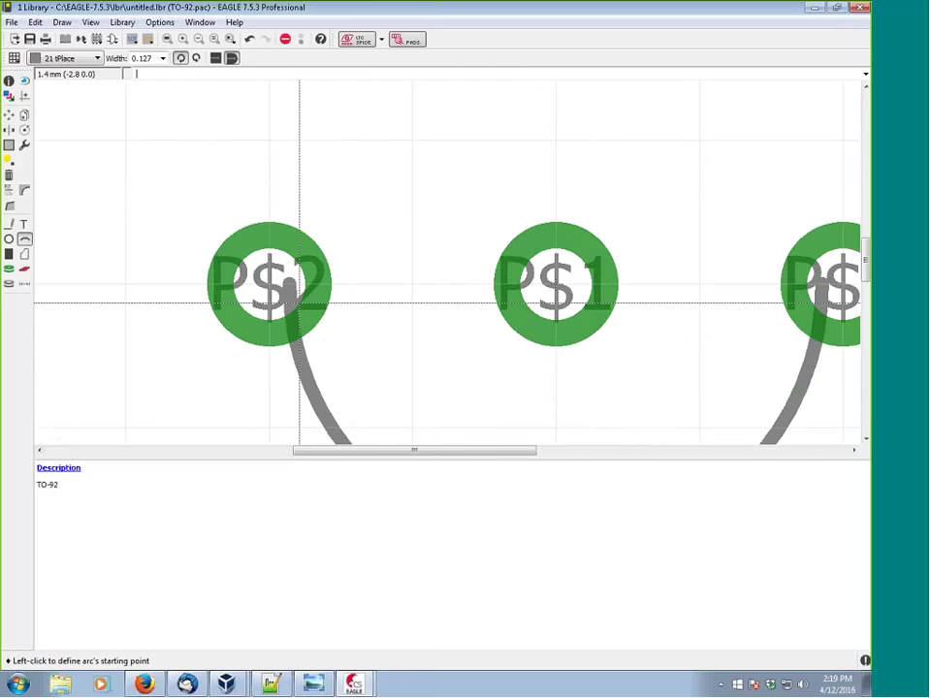
scroll(303, 330, down, 3)
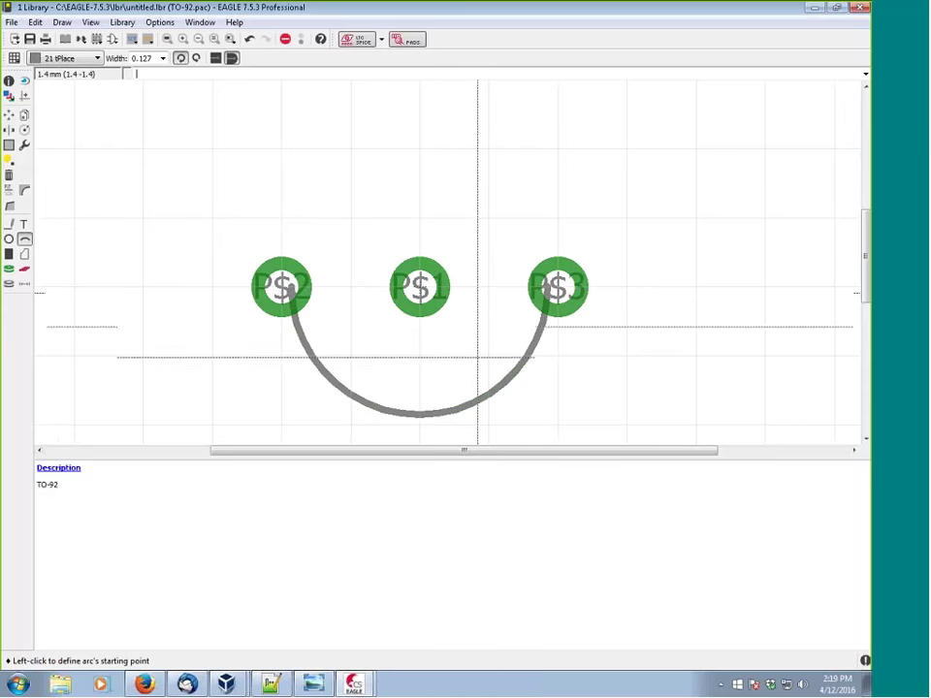
click(10, 81)
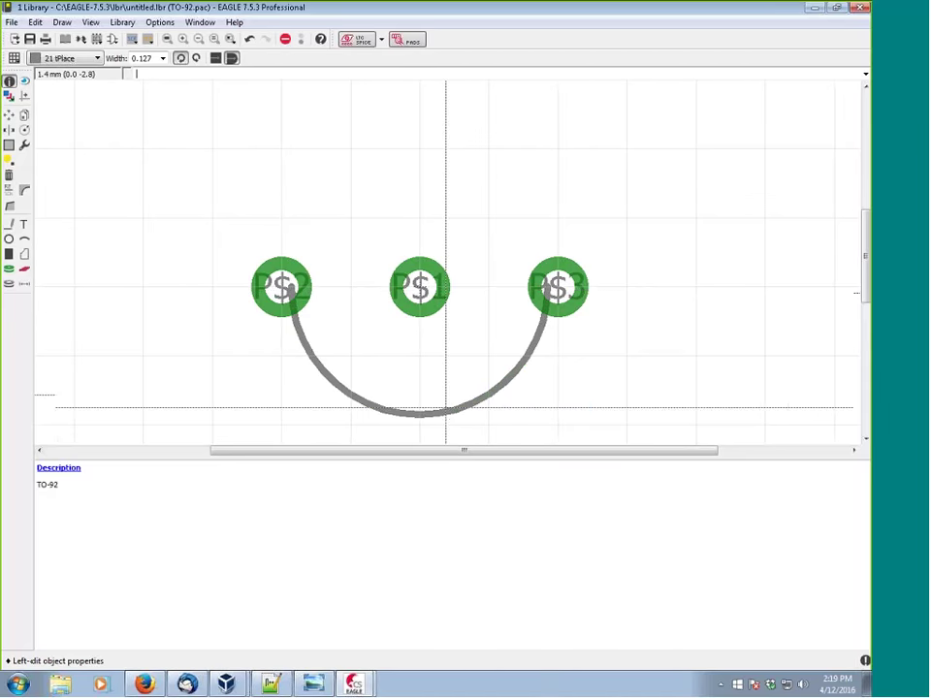
click(446, 407)
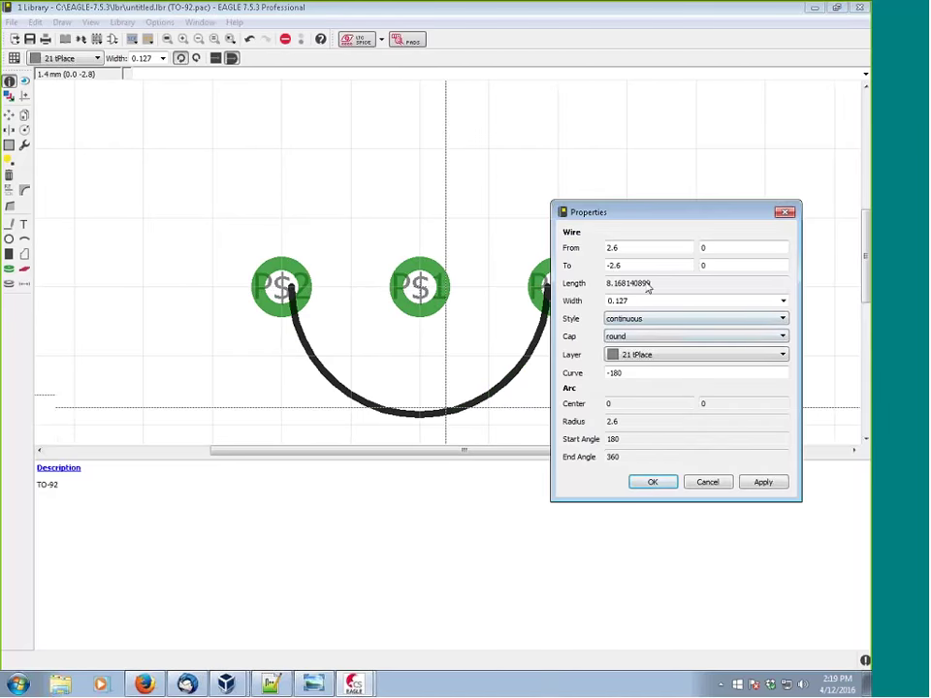
click(609, 374)
text(-)
click(692, 483)
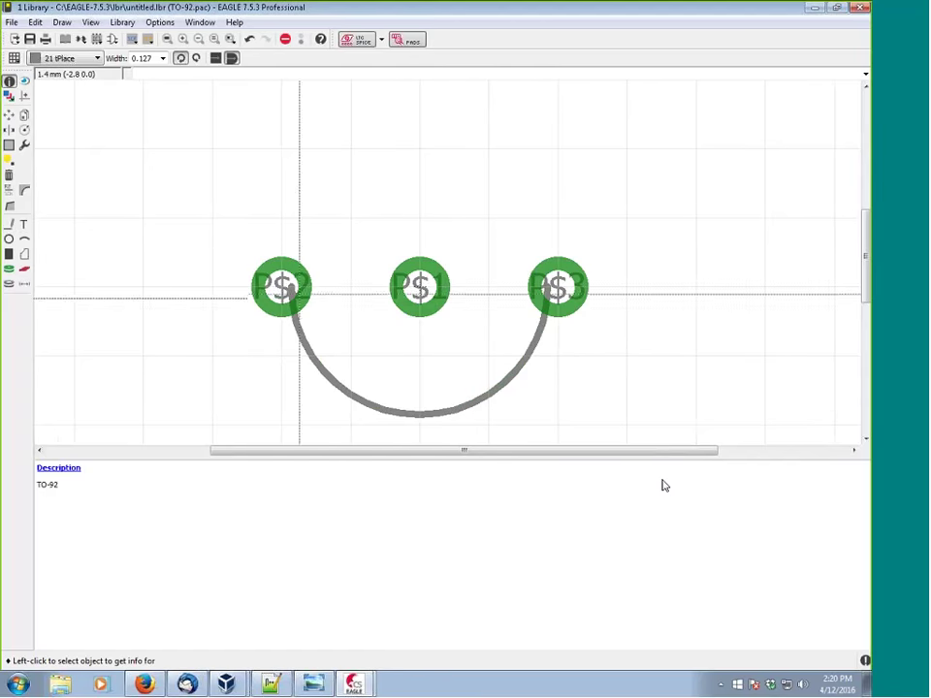
Open the help topic for the ARC command, read through its syntax and text input example, and close the help window.
click(234, 23)
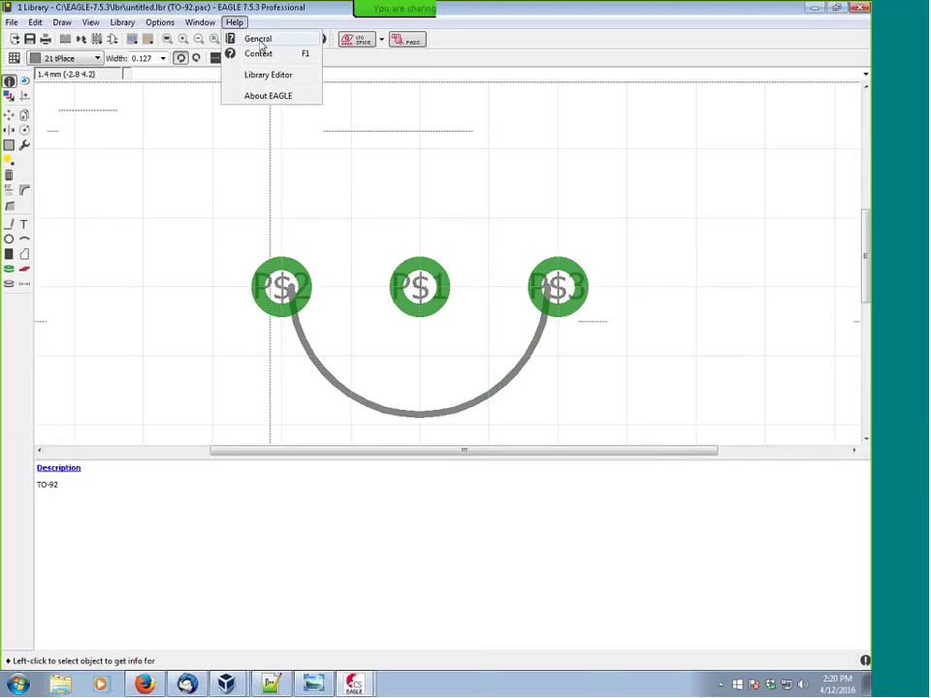
click(258, 39)
key(alt+F4)
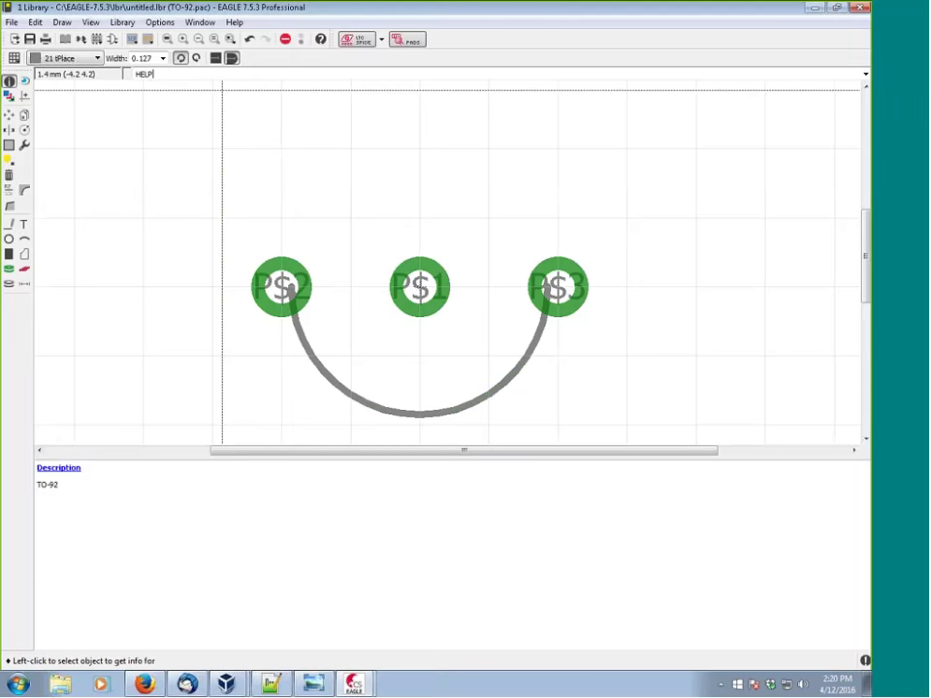
key(Return)
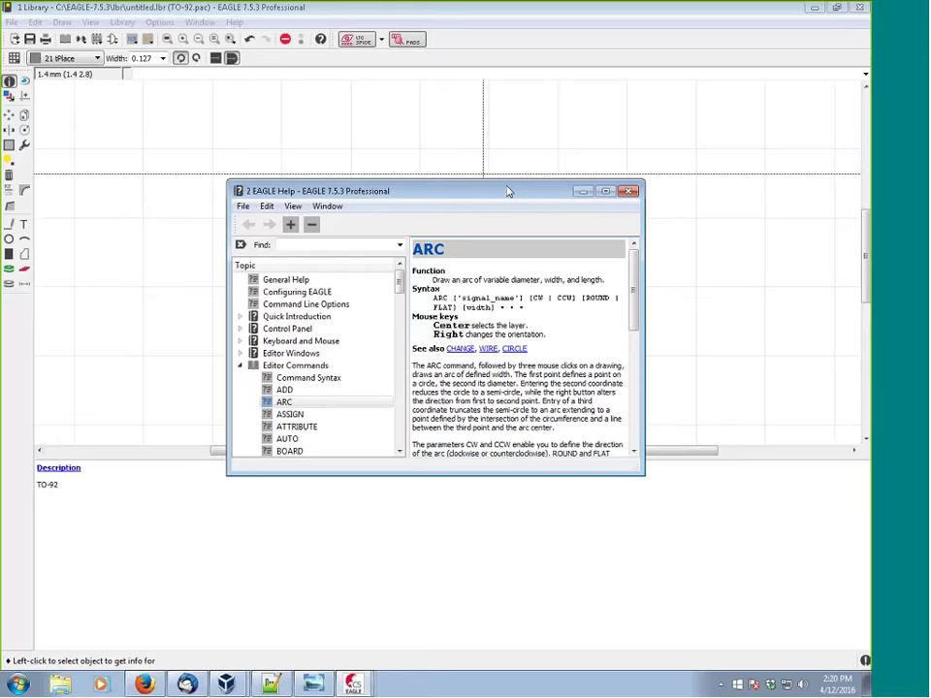
drag(507, 191, 427, 126)
drag(564, 409, 721, 492)
scroll(501, 287, down, 3)
scroll(501, 287, down, 2)
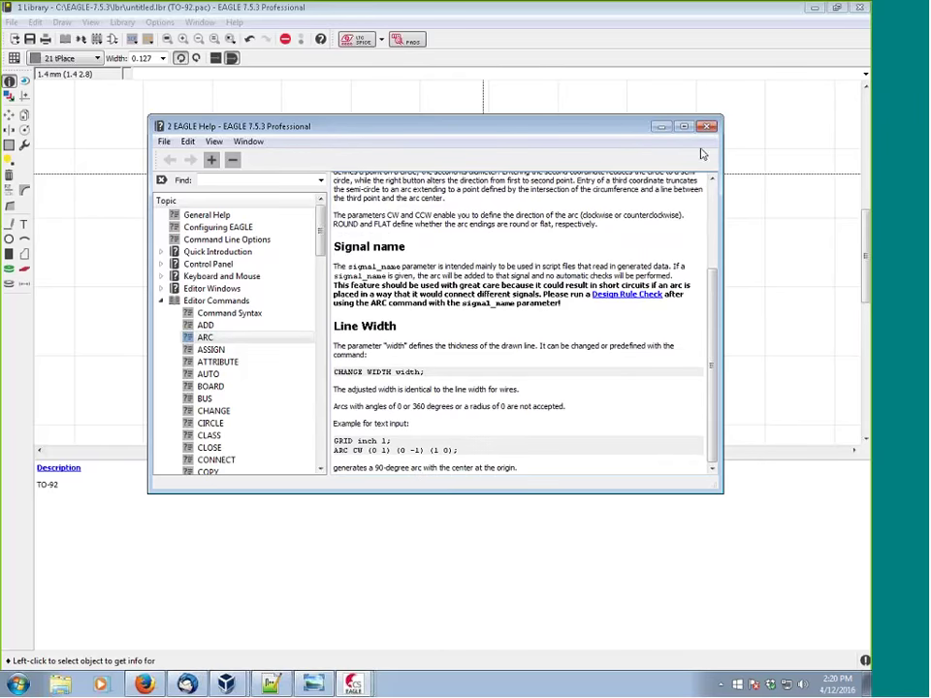
click(531, 105)
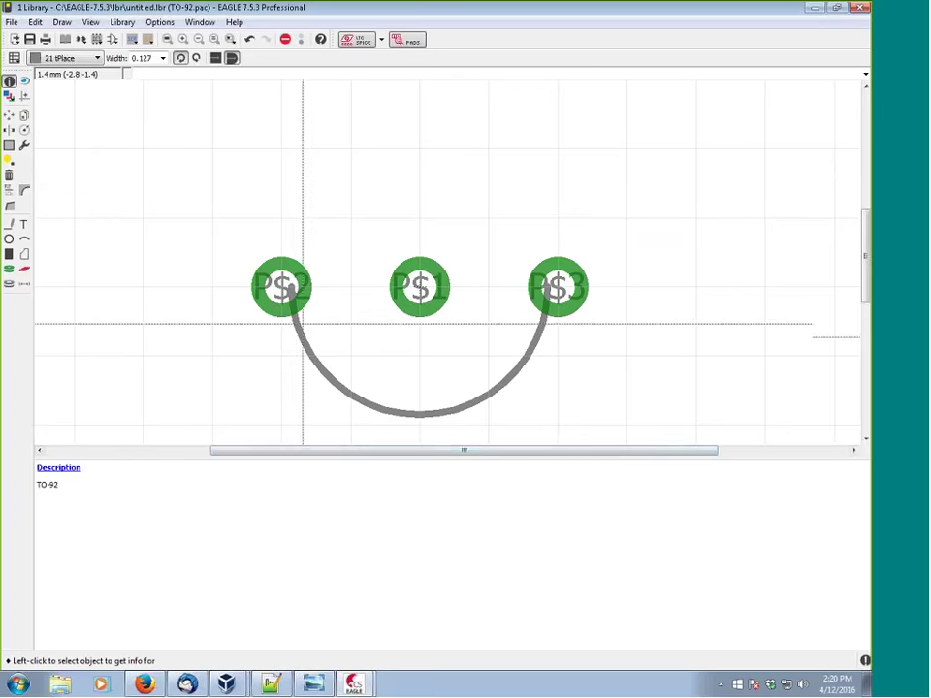
Switch to the 2N3904 datasheet in Firefox and examine the body width, total depth and round-side depth in the page 8 package drawing.
click(146, 685)
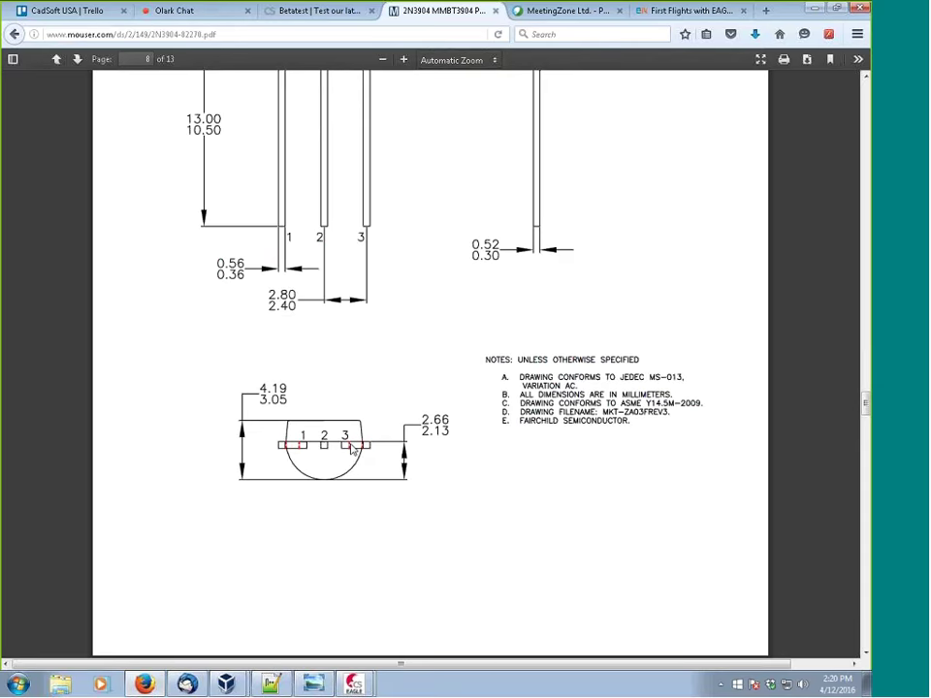
scroll(353, 451, up, 10)
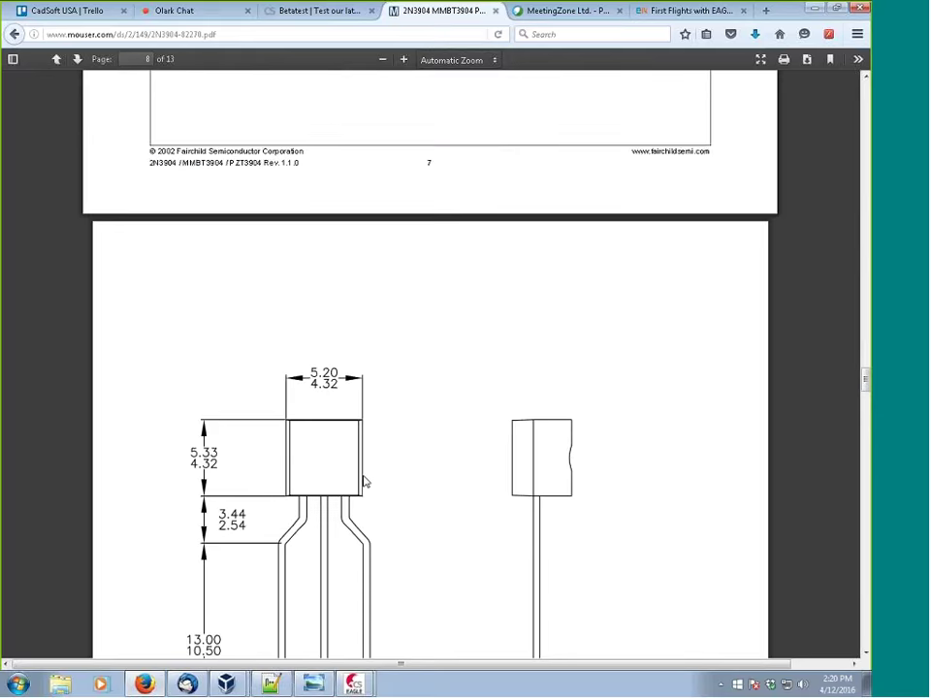
scroll(364, 482, down, 10)
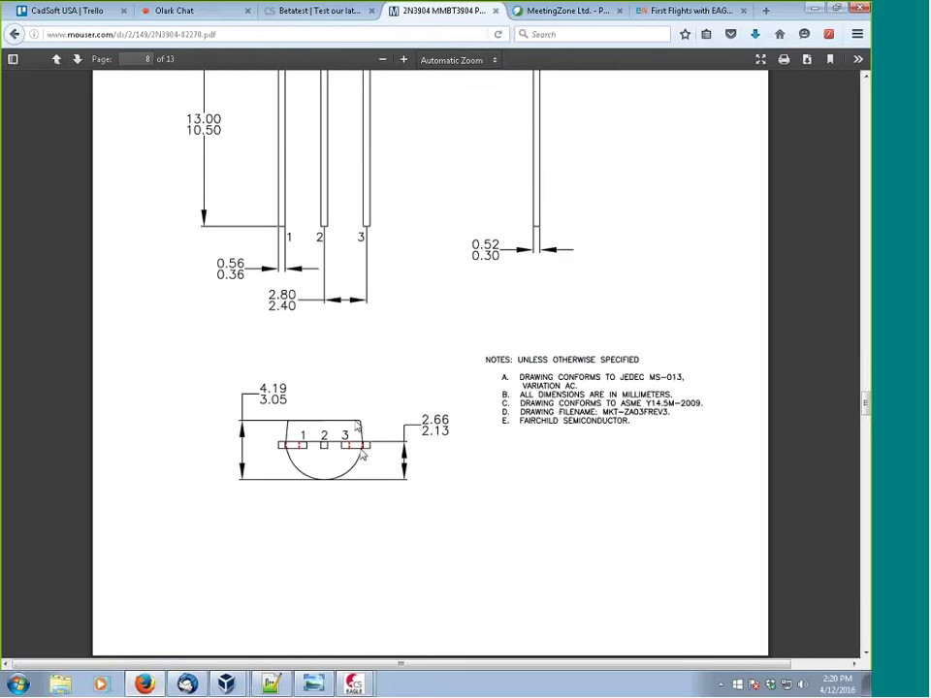
scroll(361, 453, up, 8)
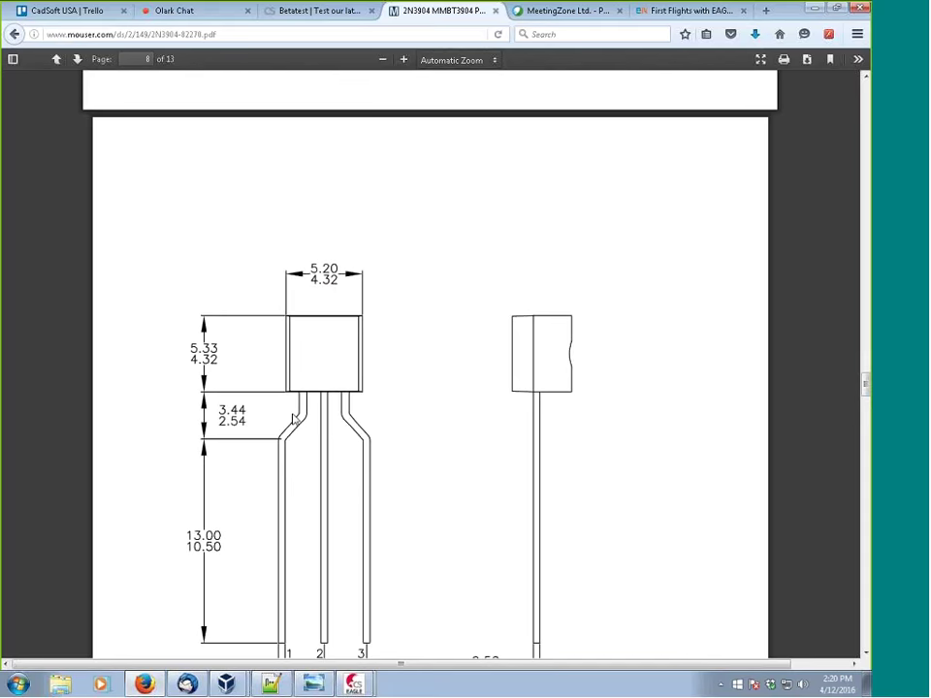
scroll(294, 419, down, 7)
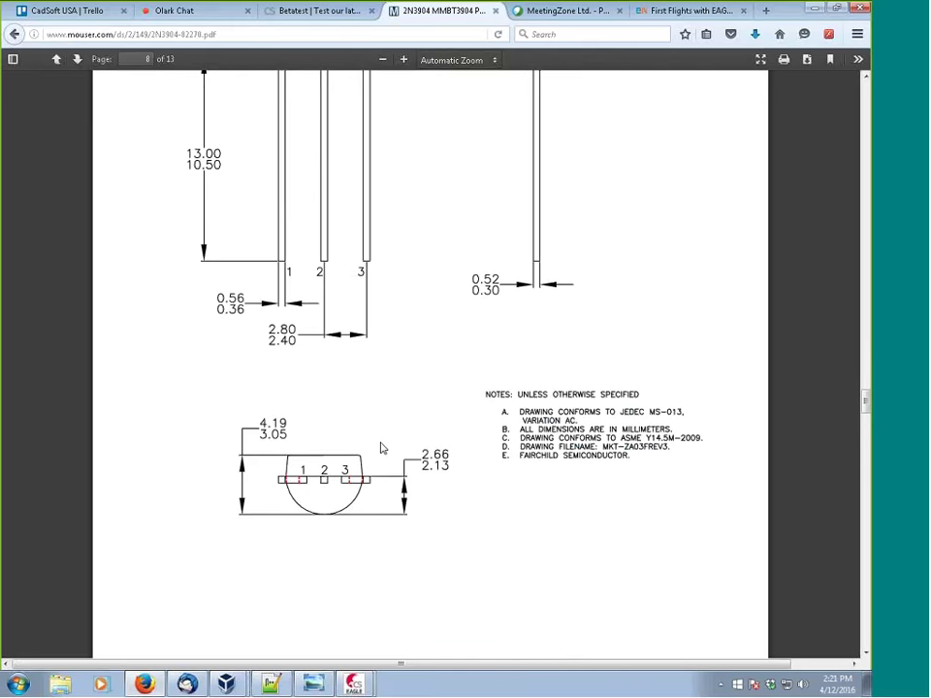
scroll(380, 445, down, 1)
scroll(380, 445, up, 1)
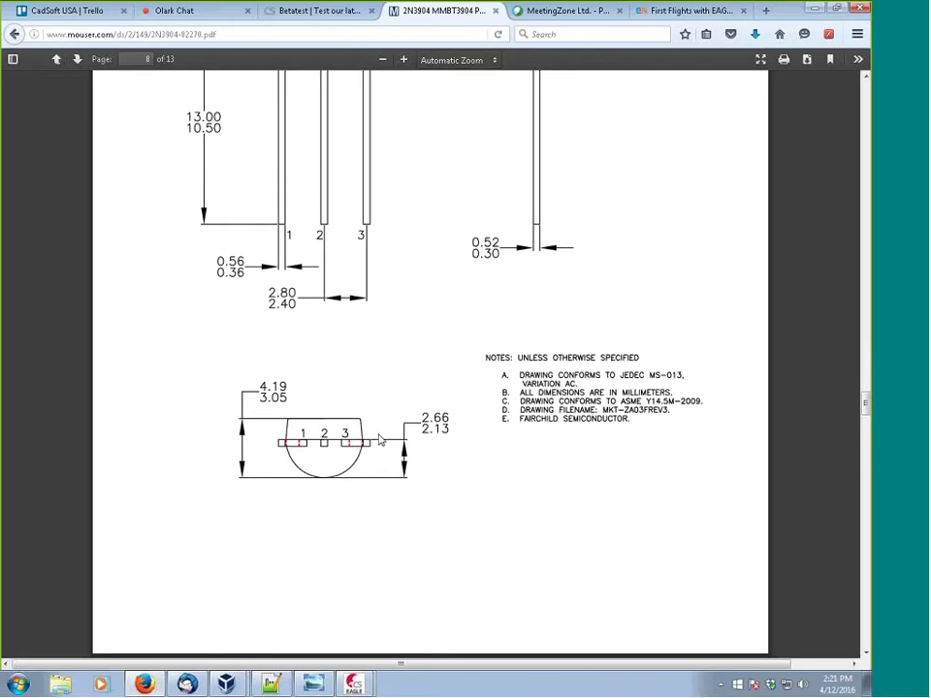
scroll(343, 438, up, 2)
scroll(376, 462, up, 1)
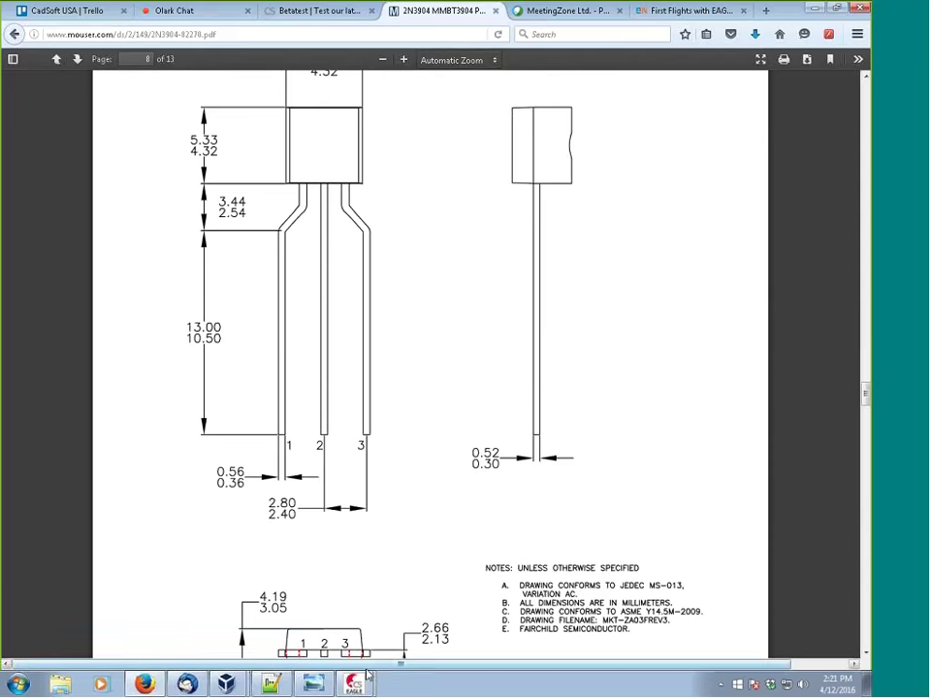
scroll(293, 500, up, 2)
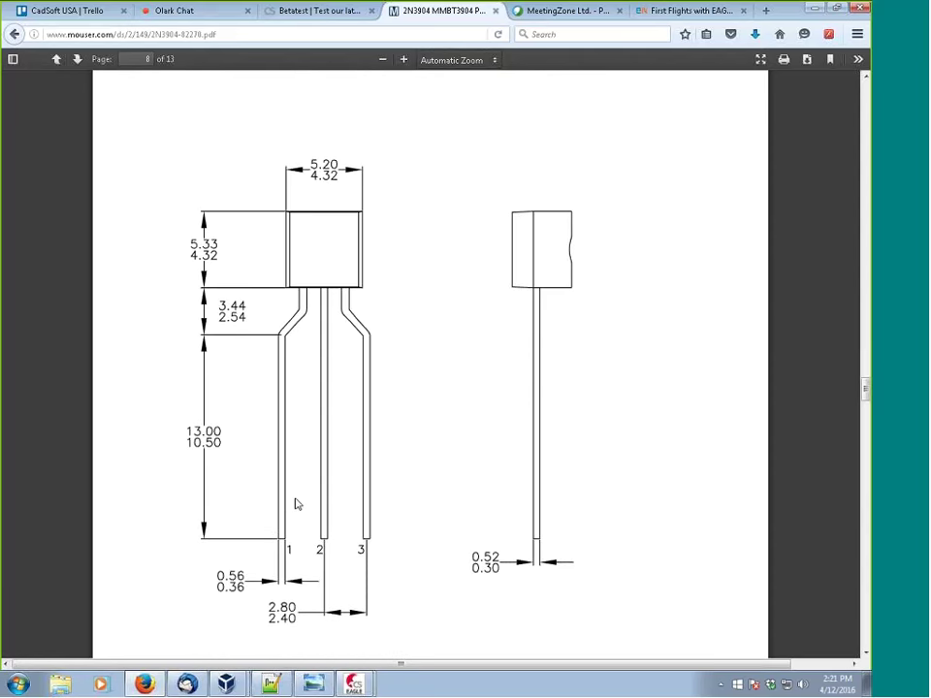
scroll(367, 493, down, 3)
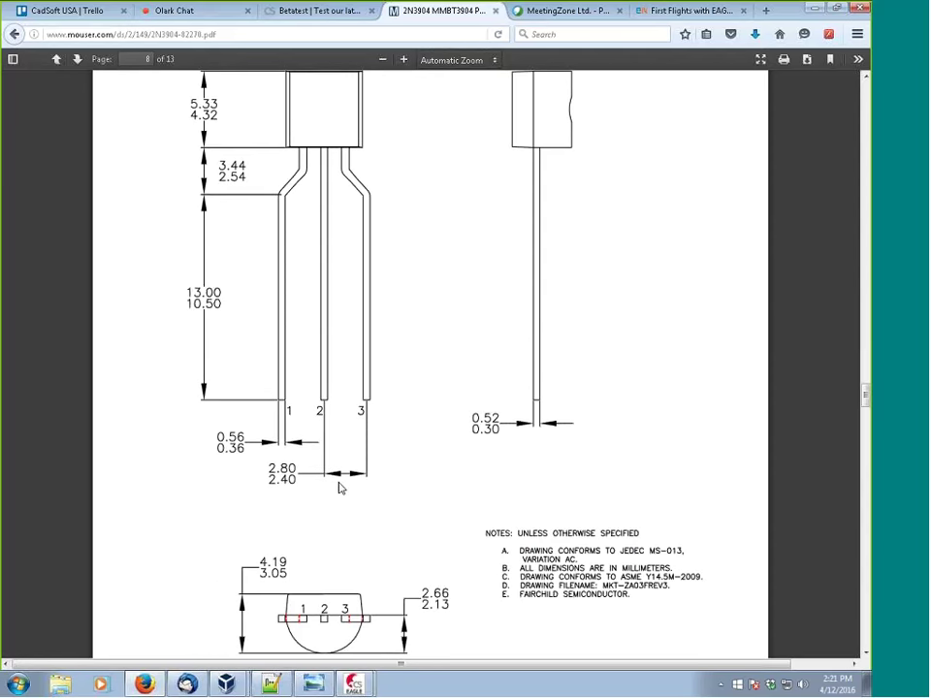
scroll(344, 495, down, 2)
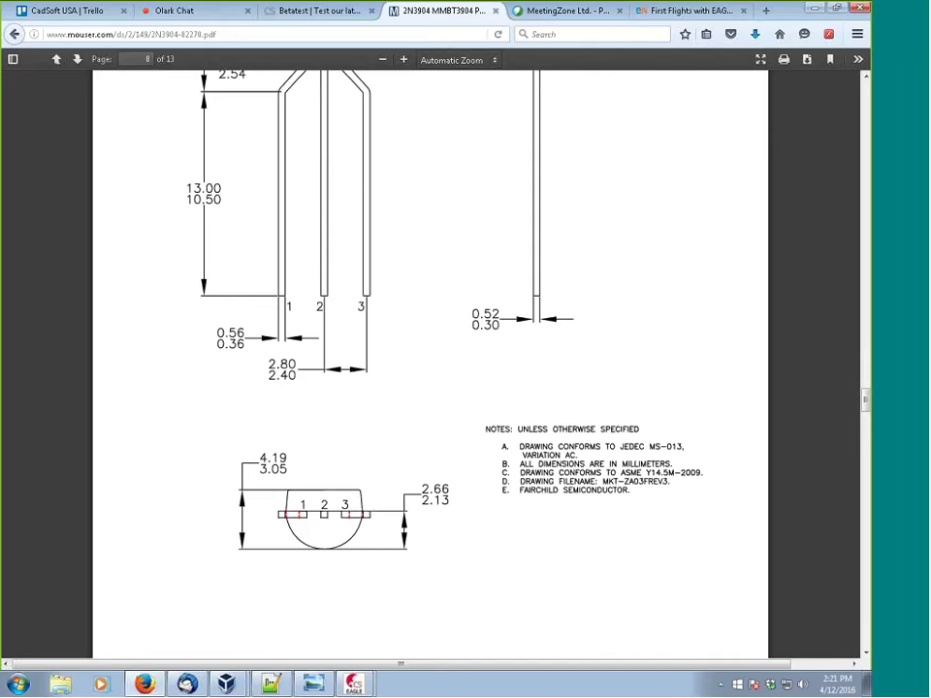
scroll(316, 447, down, 2)
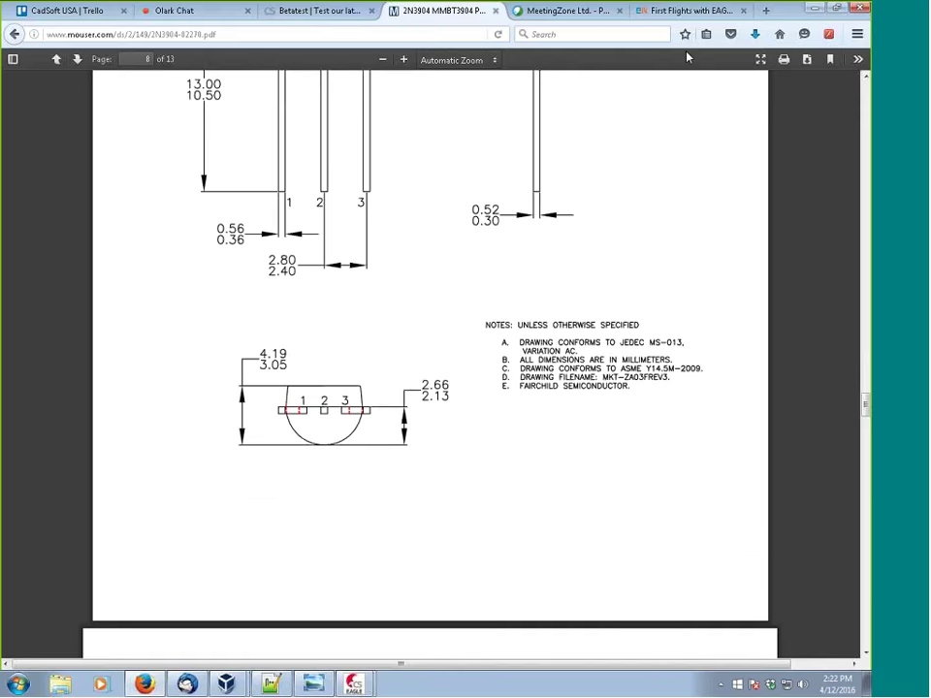
Switch back to EAGLE and close the body outline with a 0.127 wide tPlace wire through (2.6 0), (2.6 1.6), (-2.6 1.6) and (-2.6 0).
key(alt+Tab)
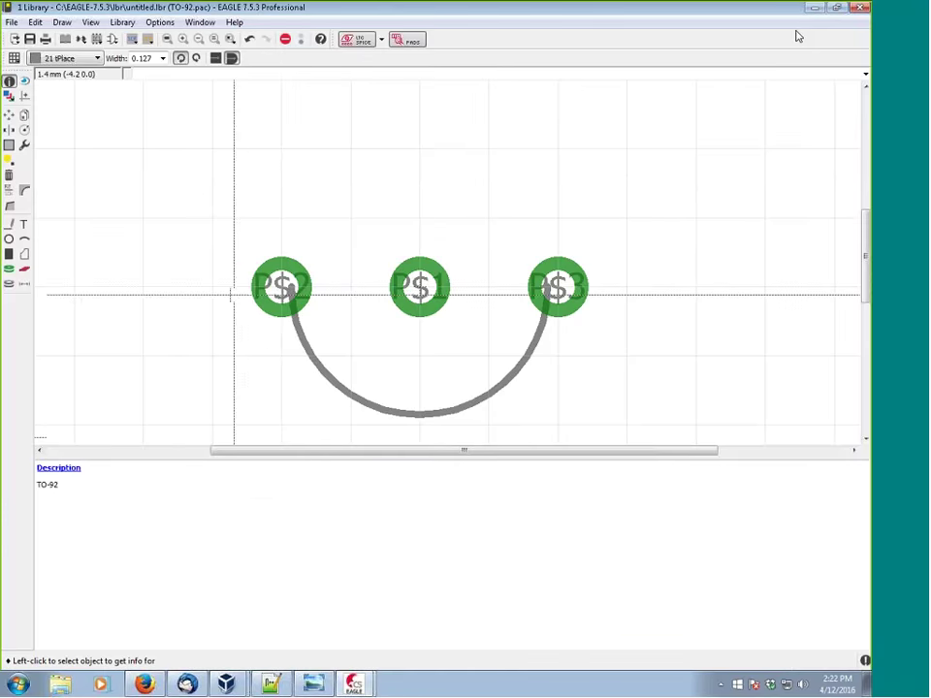
click(8, 224)
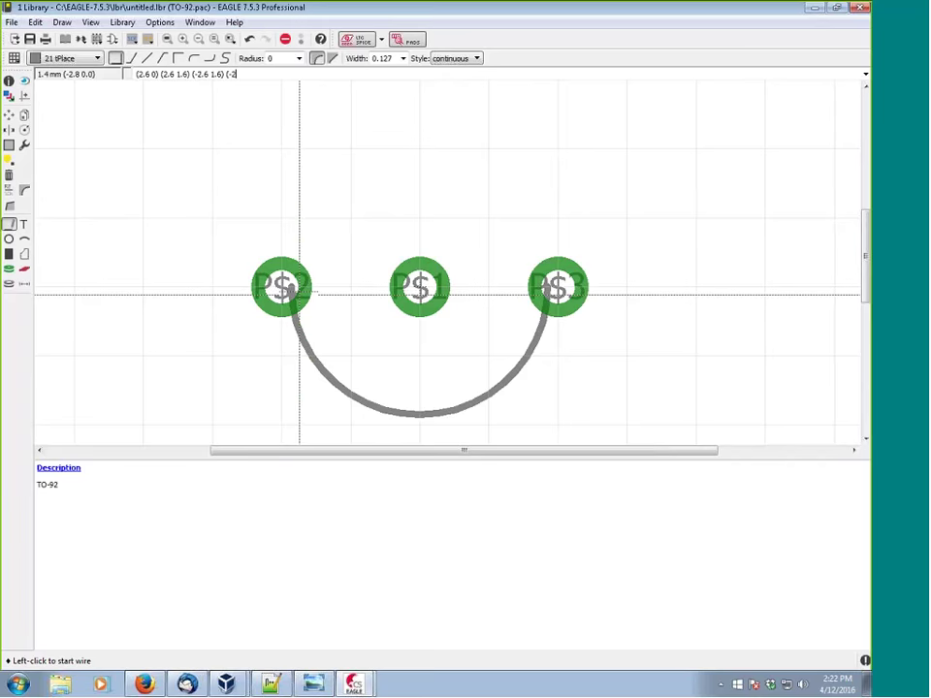
key(ctrl+y)
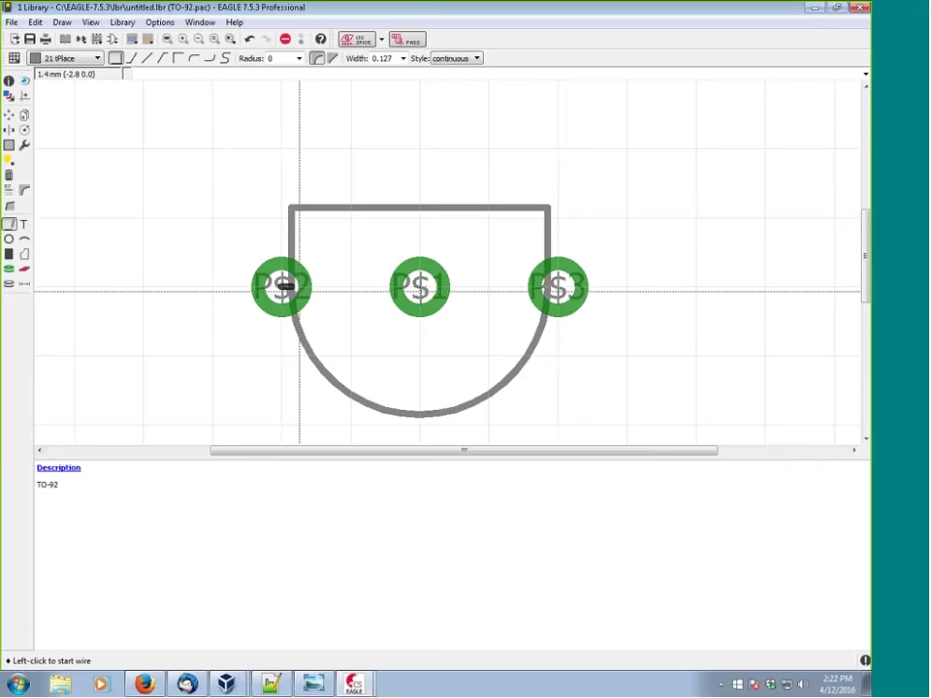
click(298, 291)
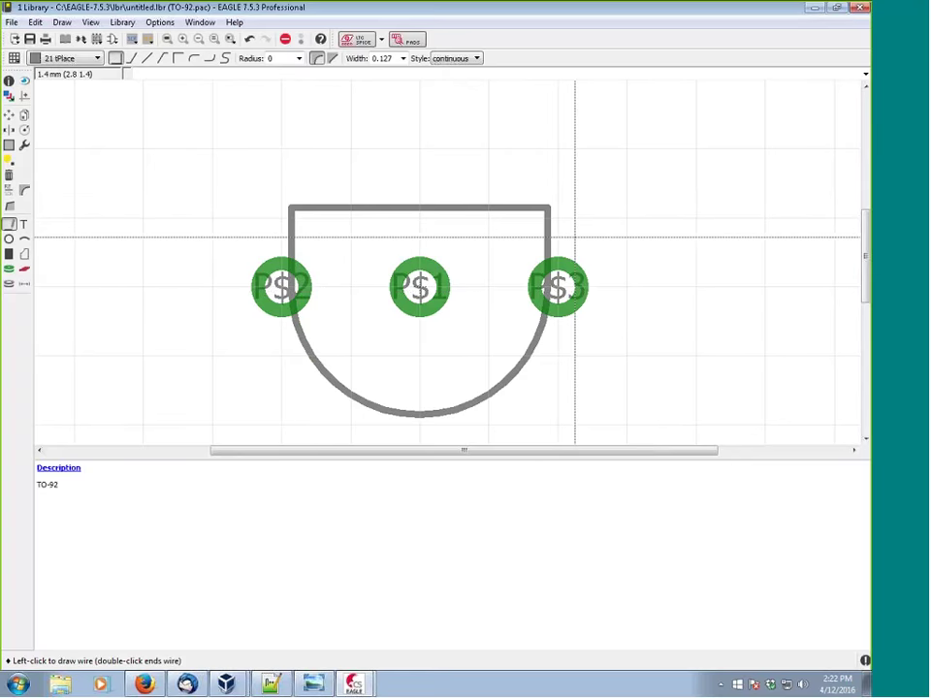
key(Escape)
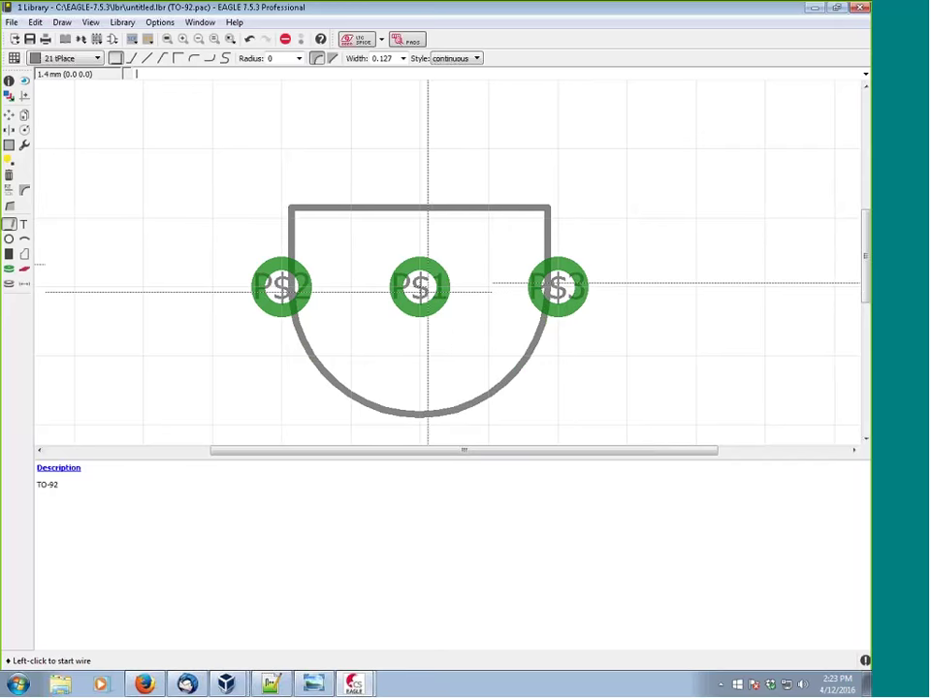
scroll(353, 286, down, 2)
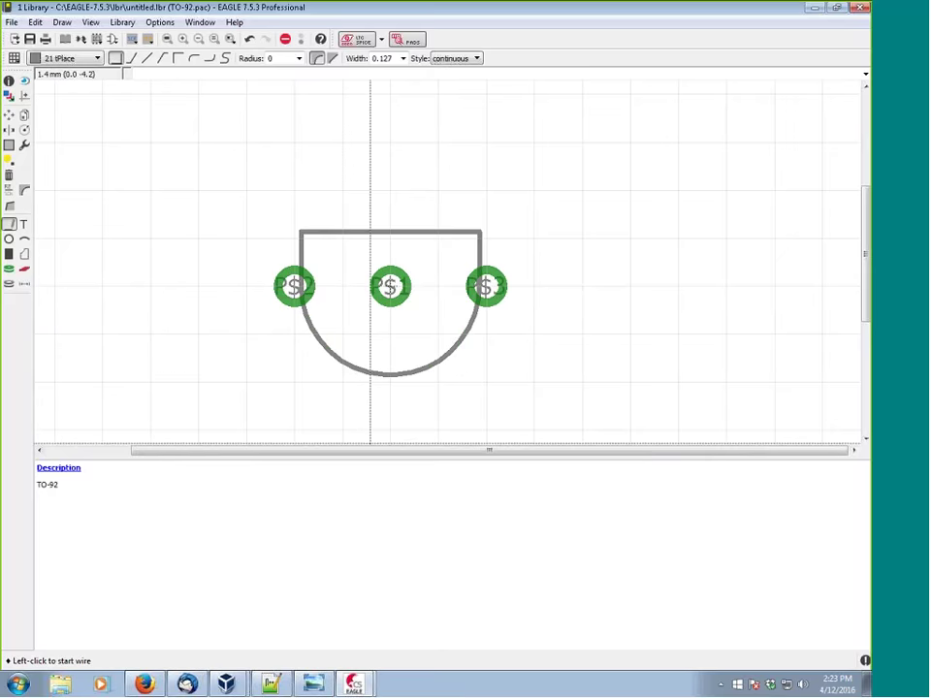
mouse_move(330, 680)
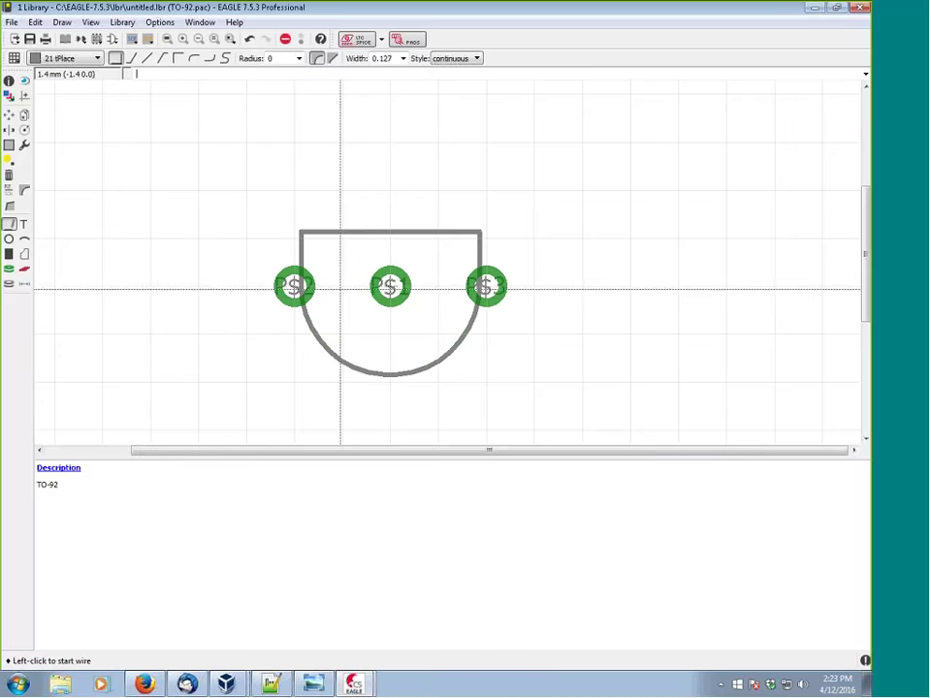
scroll(339, 288, up, 5)
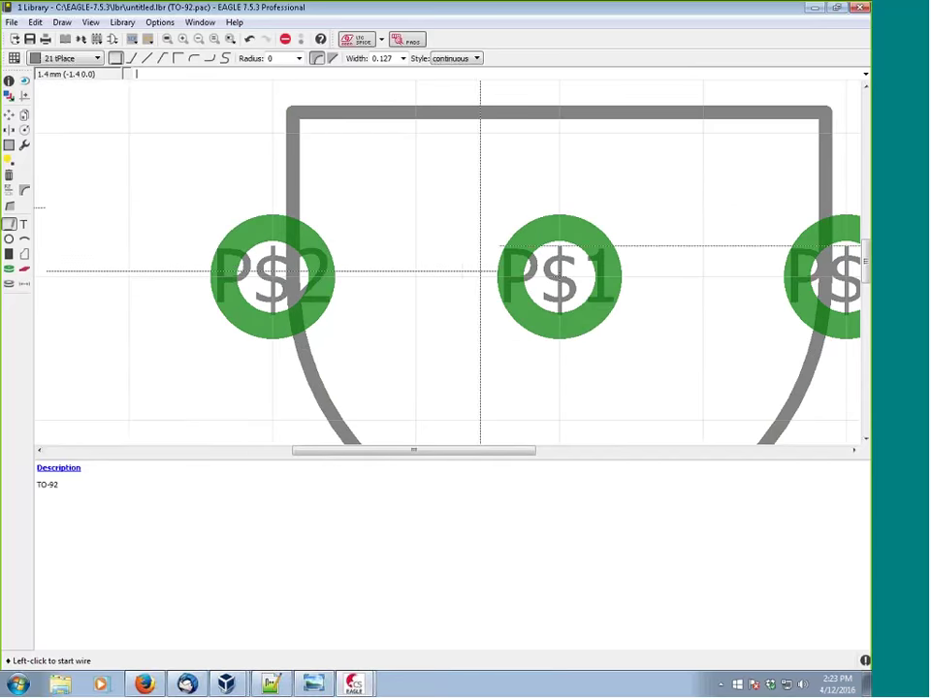
scroll(480, 272, down, 5)
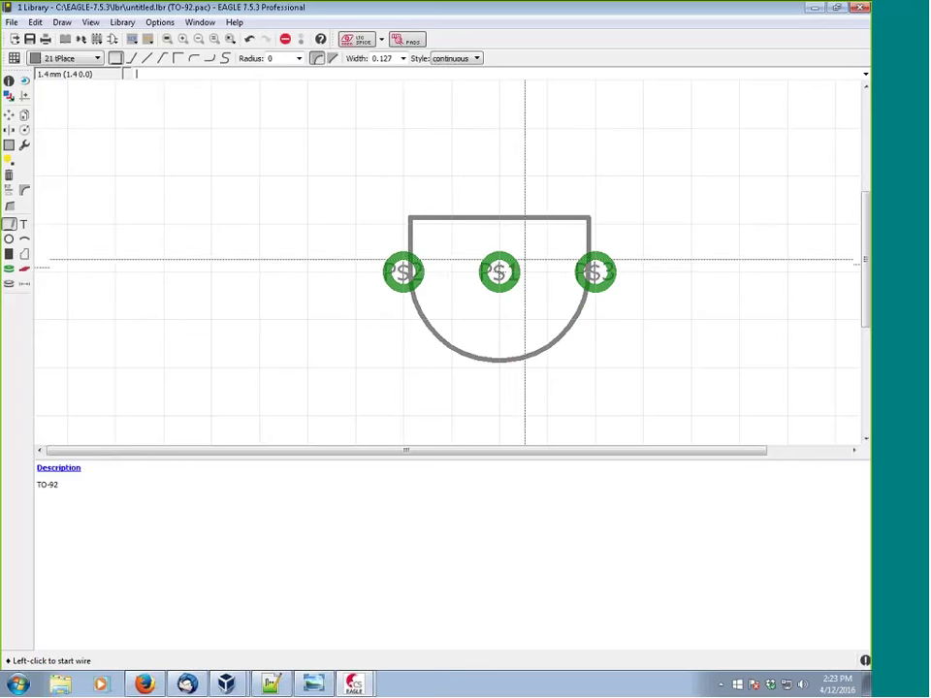
scroll(409, 286, up, 4)
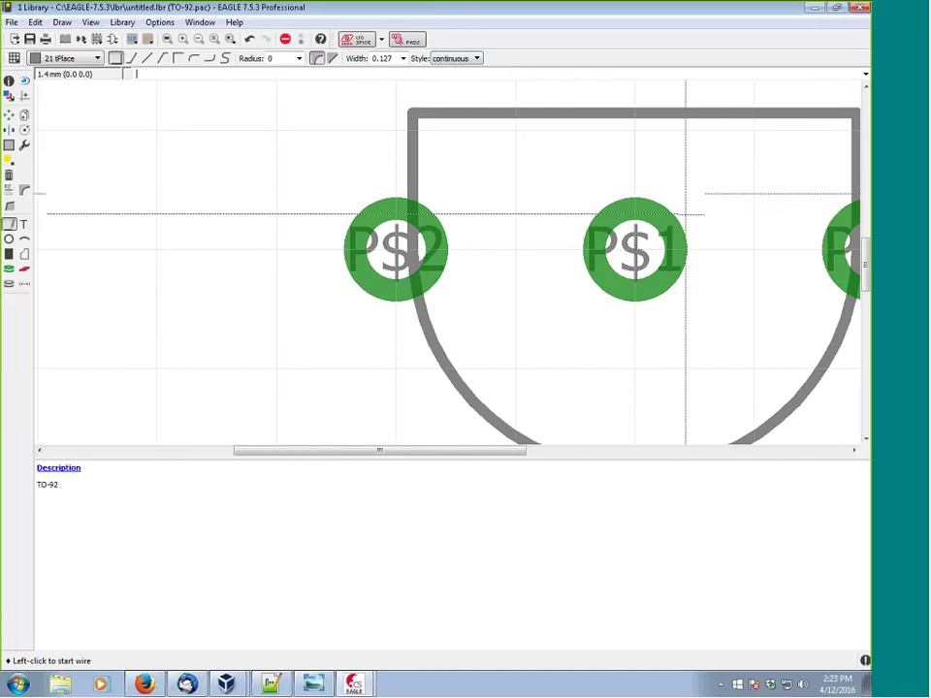
scroll(679, 212, down, 3)
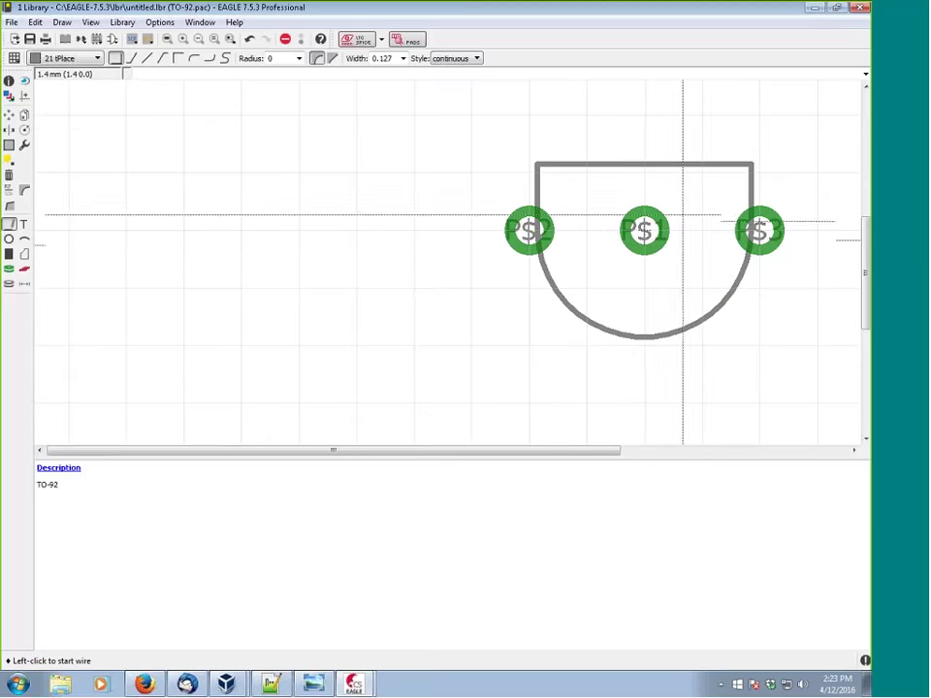
middle_click(711, 216)
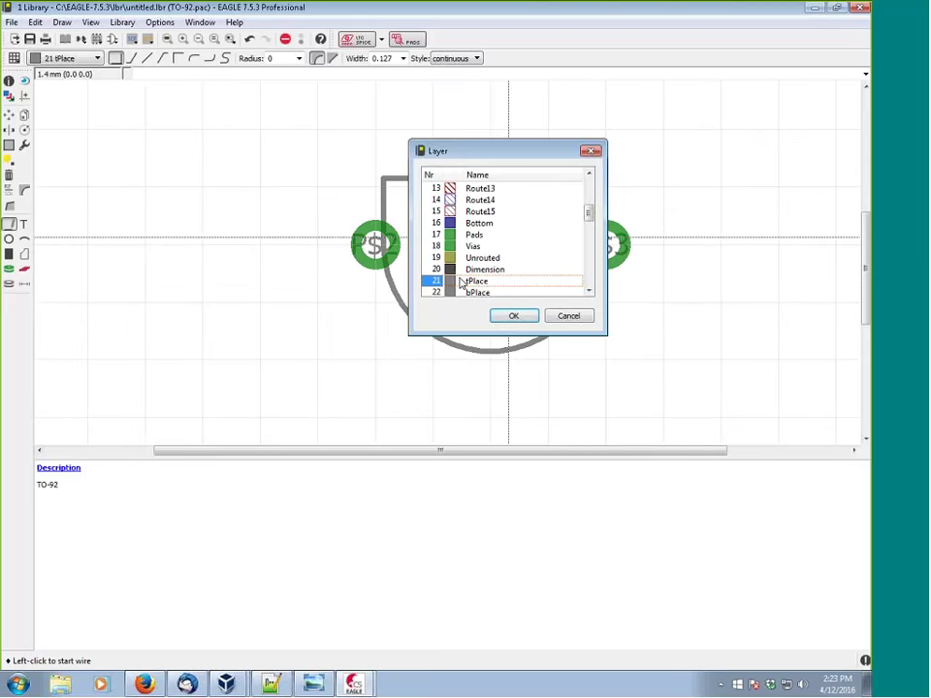
click(569, 317)
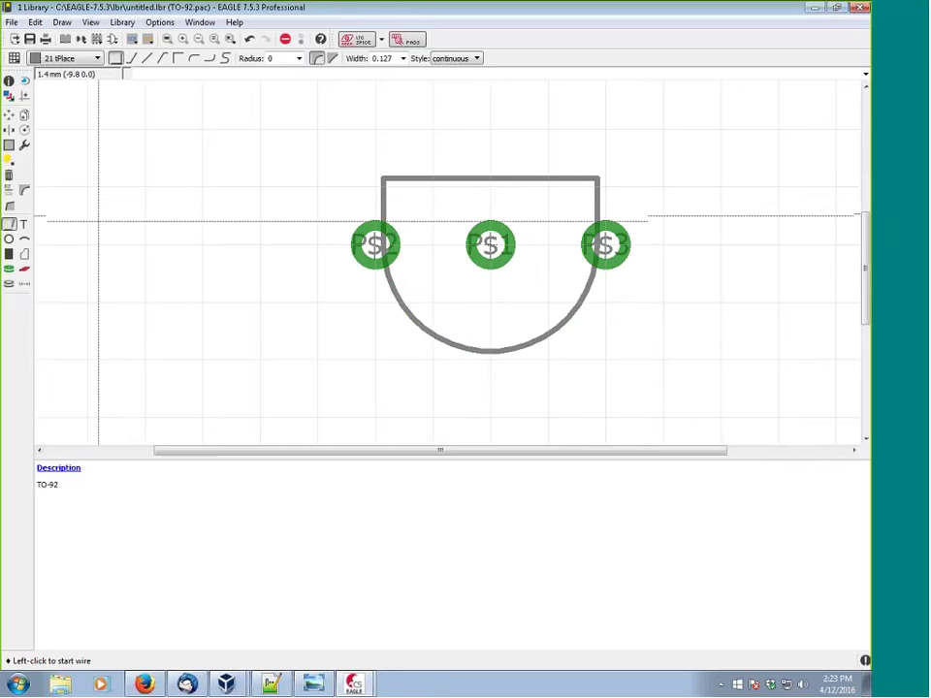
Place a >NAME text on layer 25 tNames just above the flat side of the body outline.
click(29, 226)
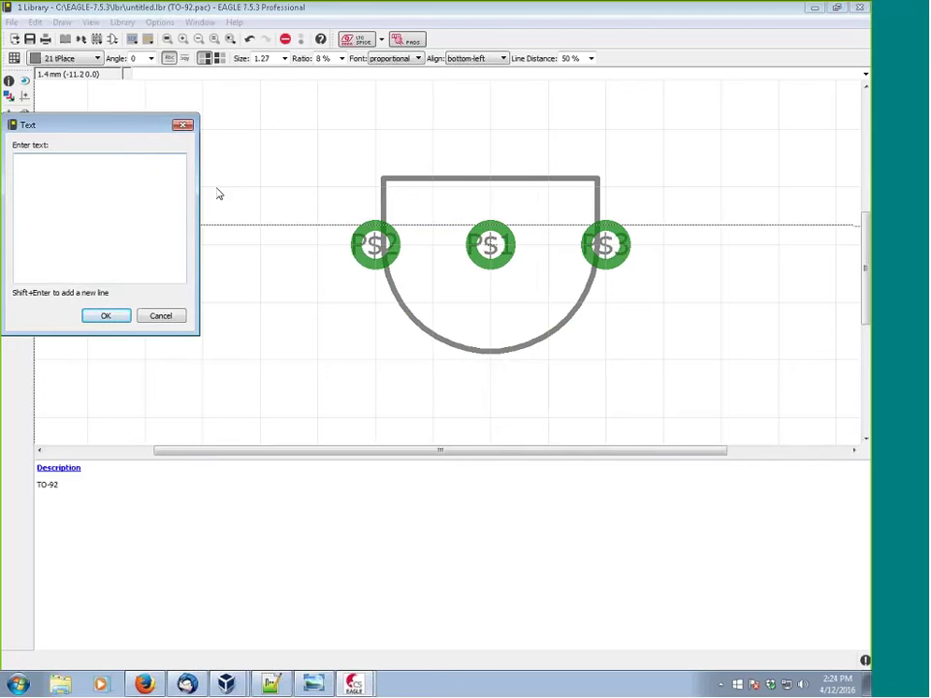
text(>NAME)
key(Return)
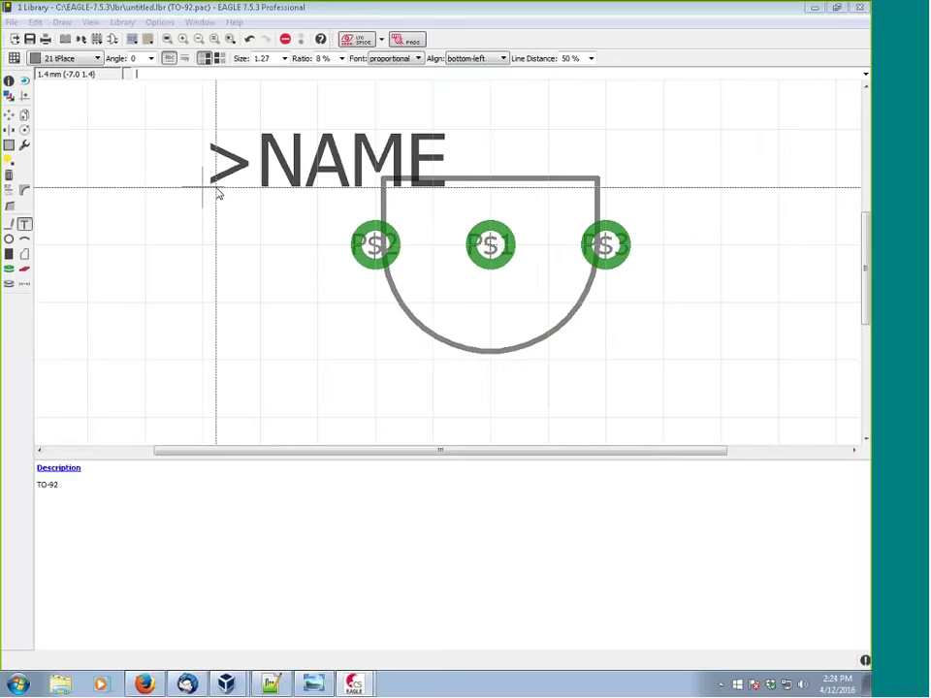
click(67, 58)
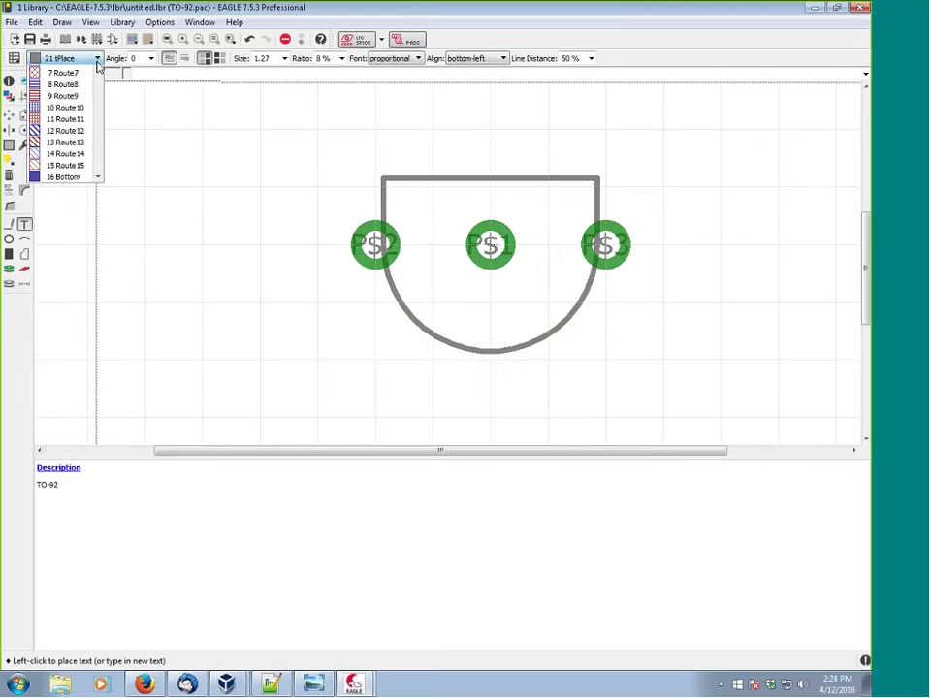
scroll(100, 160, down, 3)
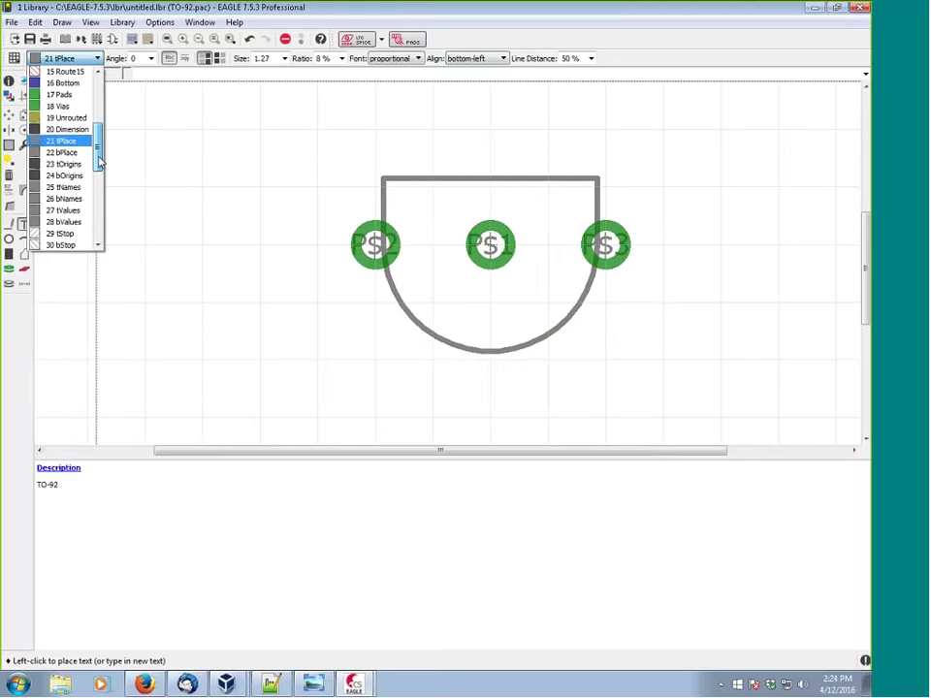
click(64, 198)
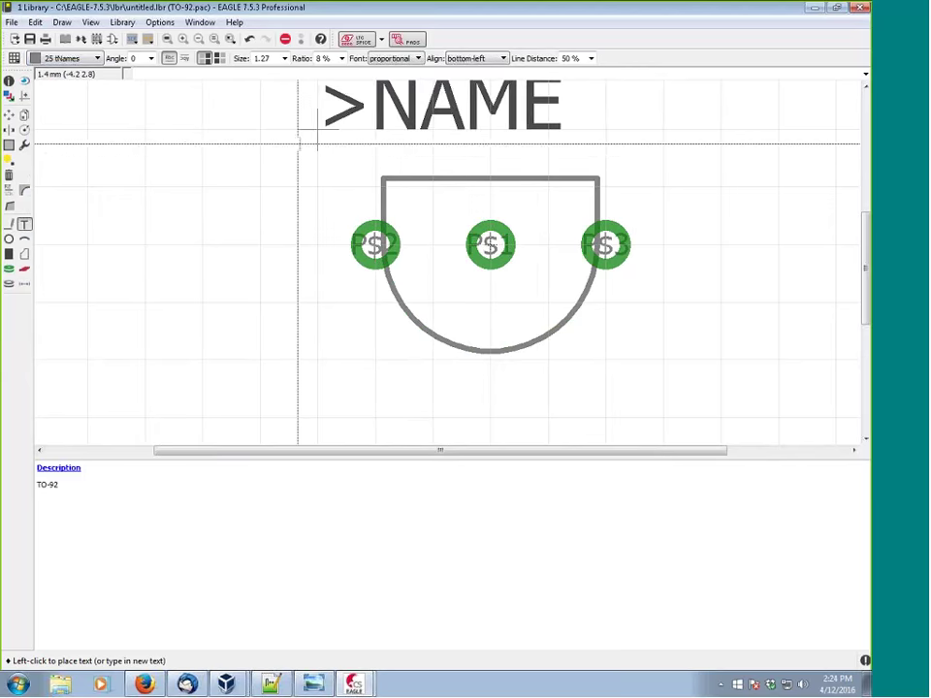
click(368, 163)
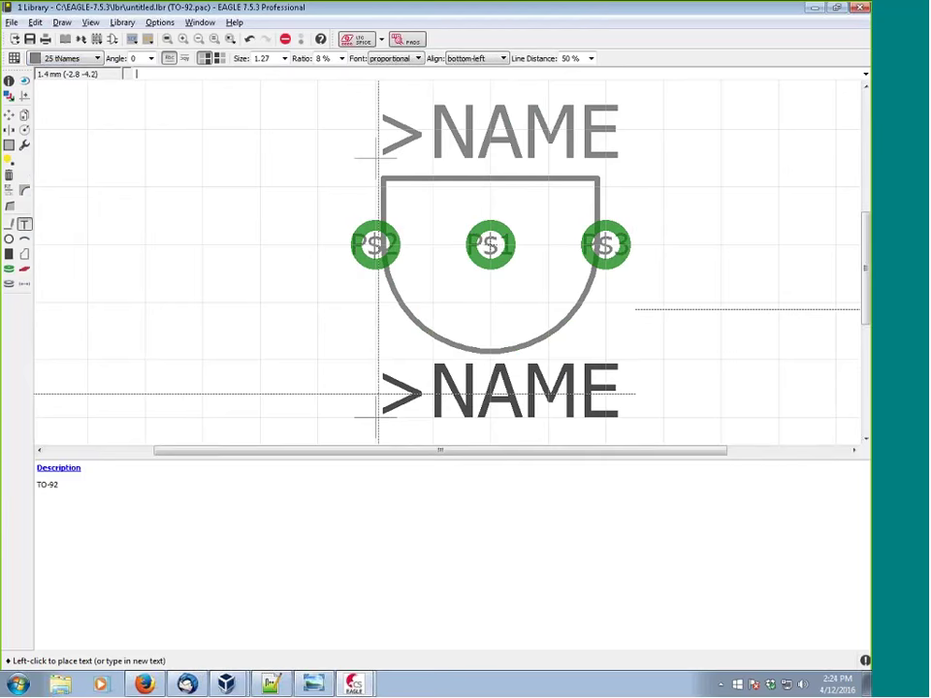
Place a >VALUE text on layer 27 tValues just below the round side of the body outline, and end the Text command.
key(Escape)
click(342, 331)
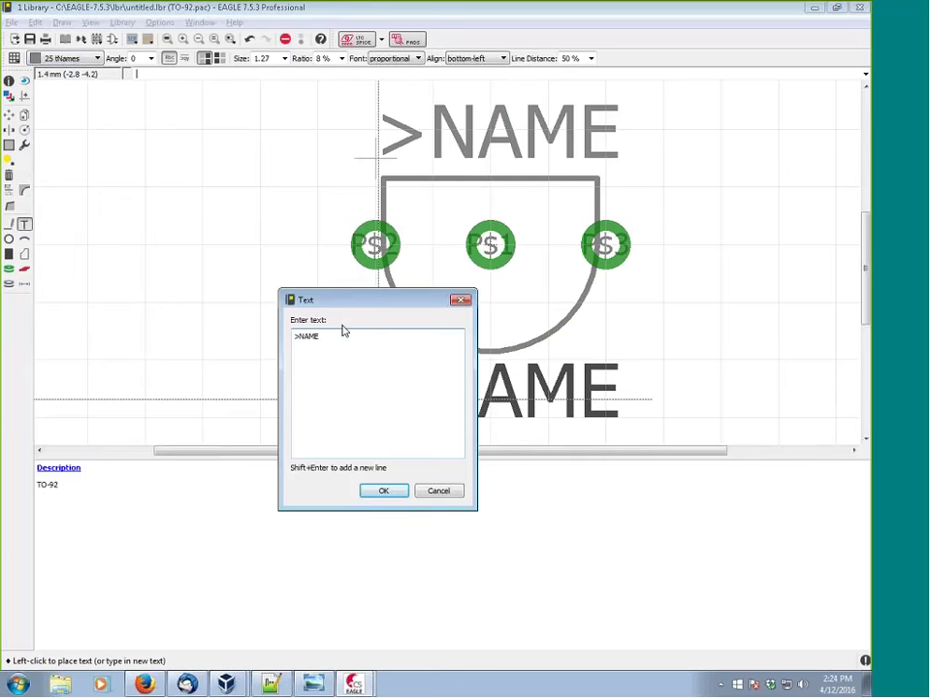
key(BackSpace)
key(BackSpace)
key(BackSpace)
key(BackSpace)
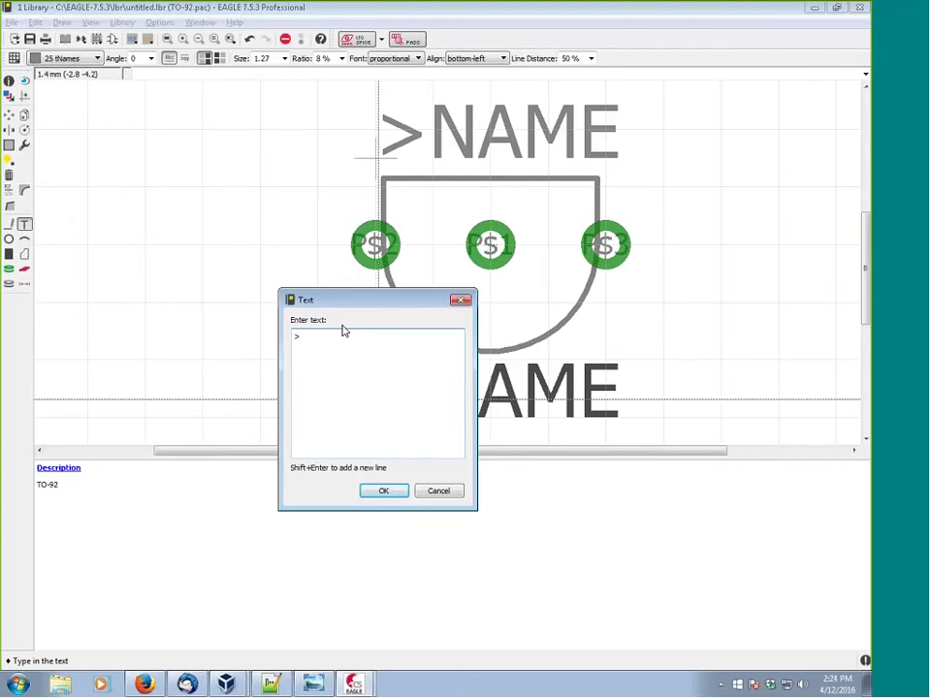
text(VALUE)
key(Return)
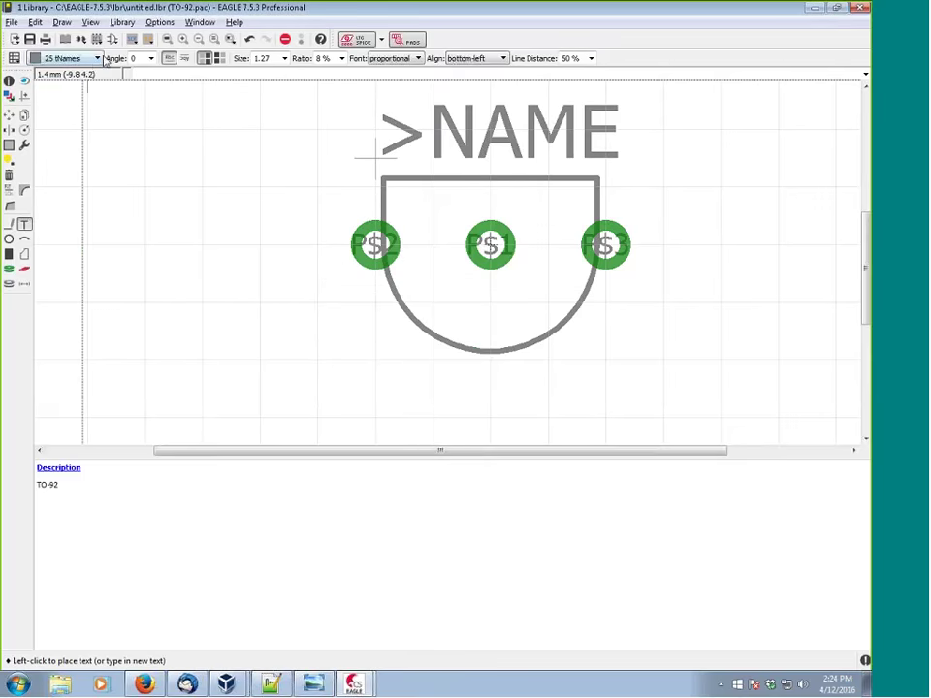
click(68, 58)
click(68, 210)
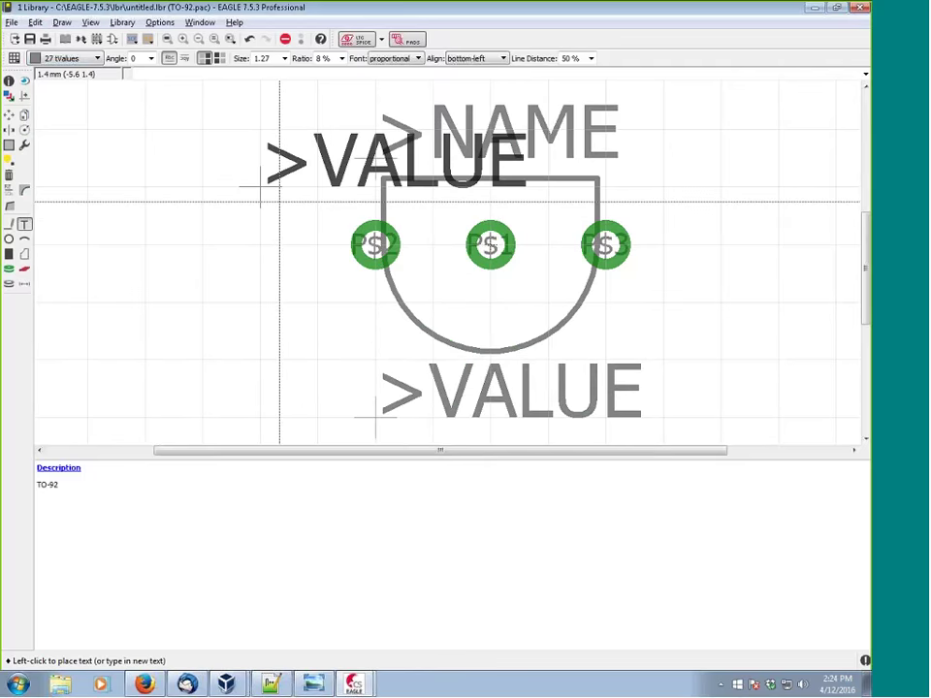
key(Escape)
key(Escape)
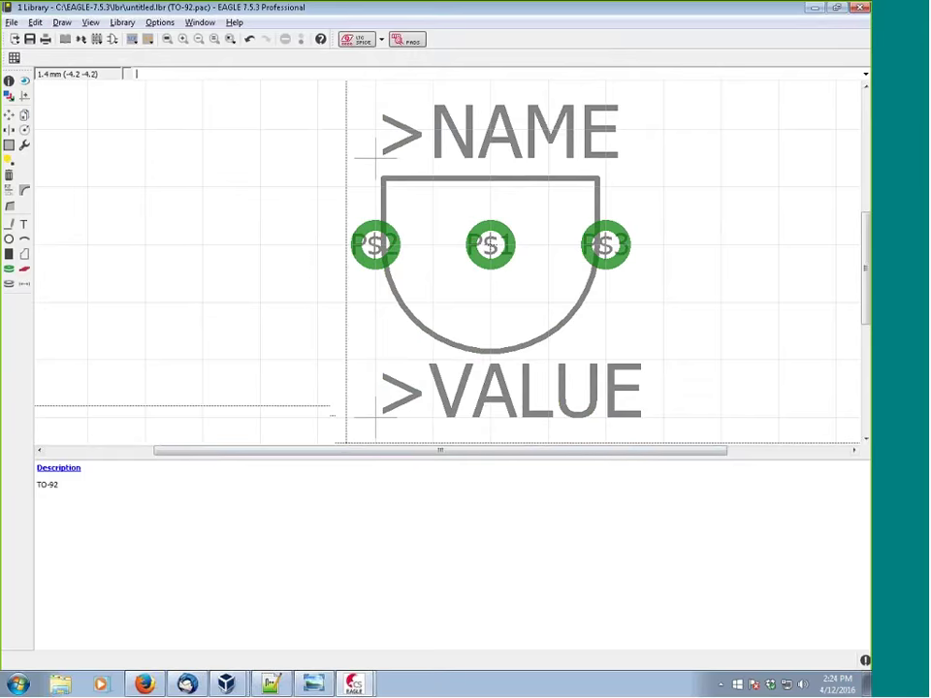
Check the pin numbering in the page 8 package drawing of the 2N3904 datasheet in Firefox and return to the EAGLE library window.
mouse_move(204, 682)
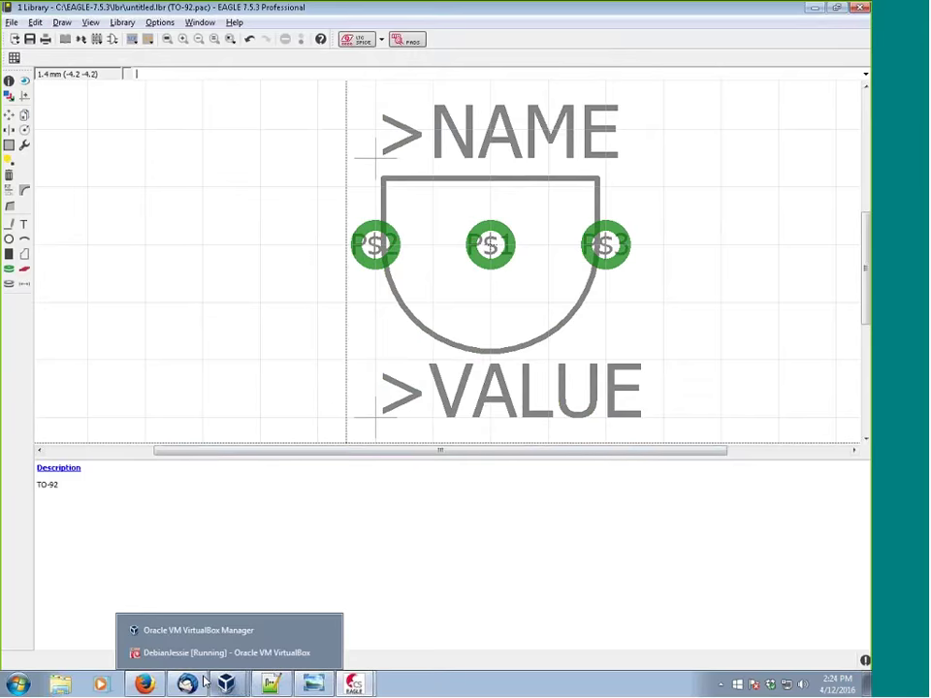
click(143, 684)
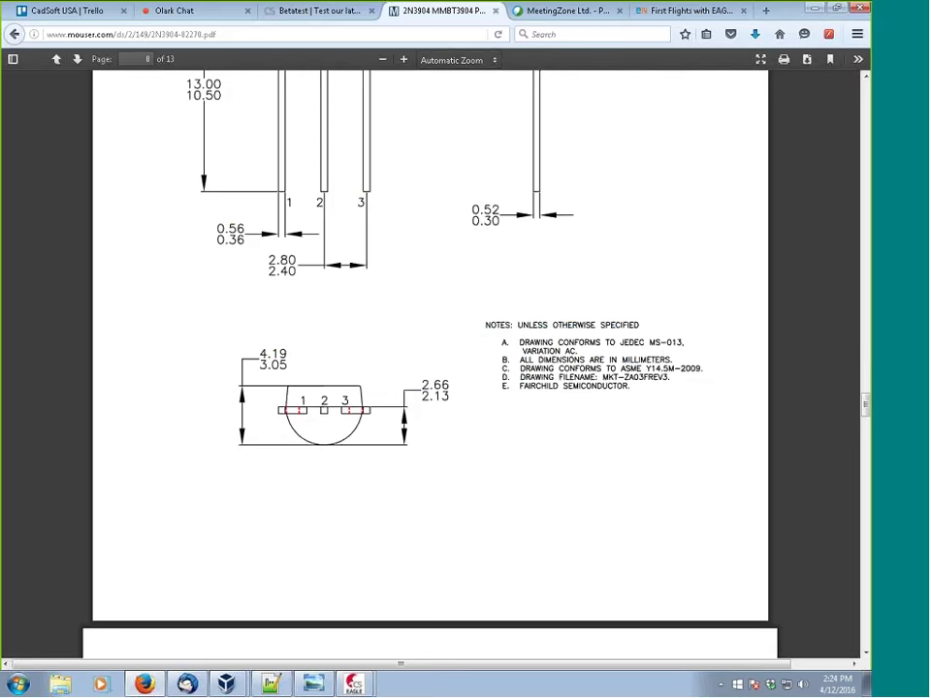
mouse_move(354, 684)
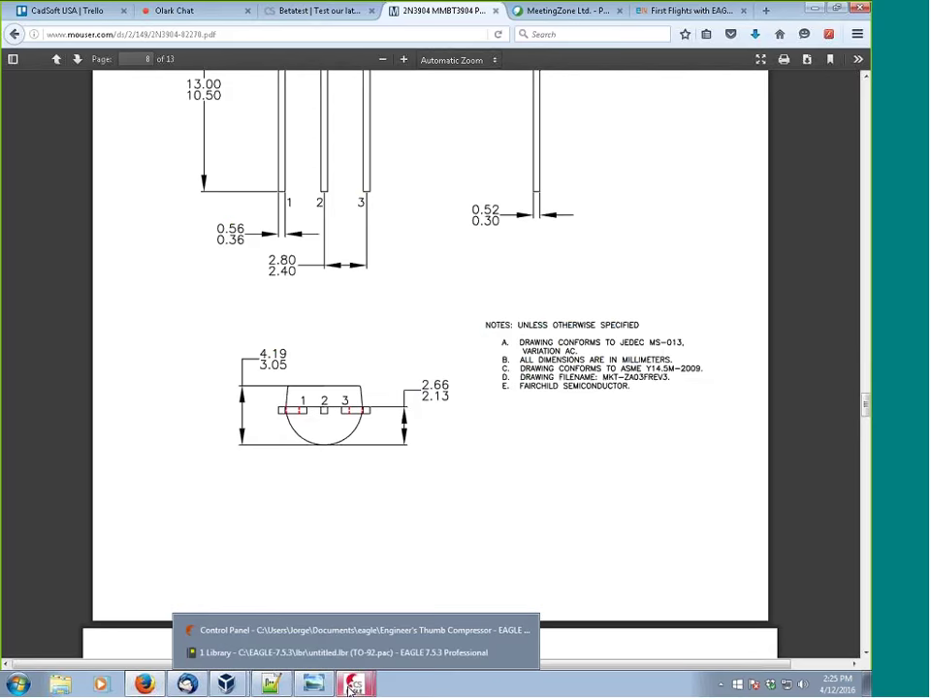
click(267, 652)
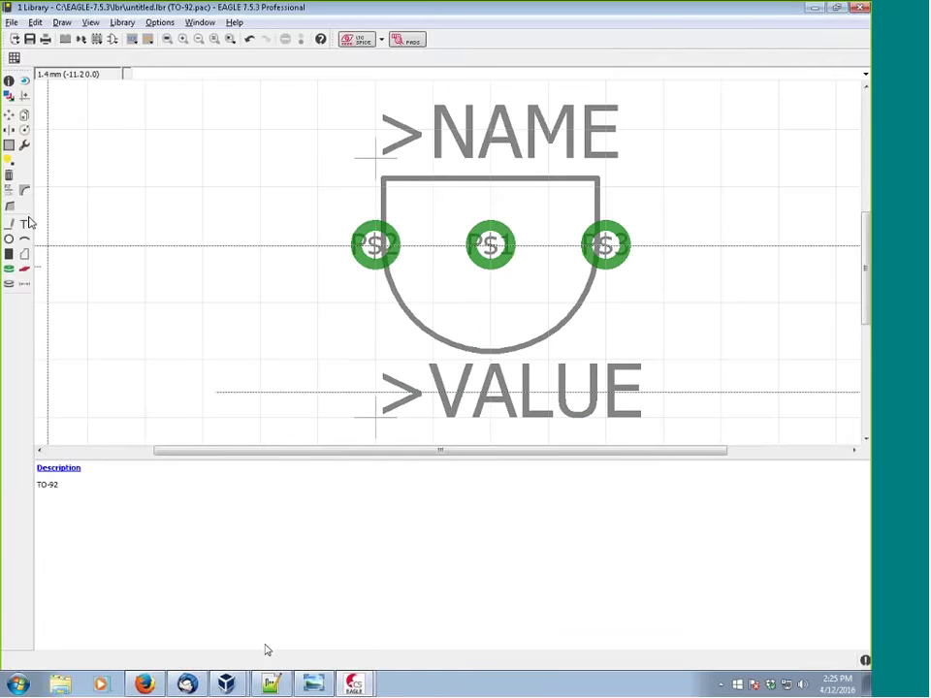
Rename the three pads 1, 2 and 3 in order from left to right.
click(9, 189)
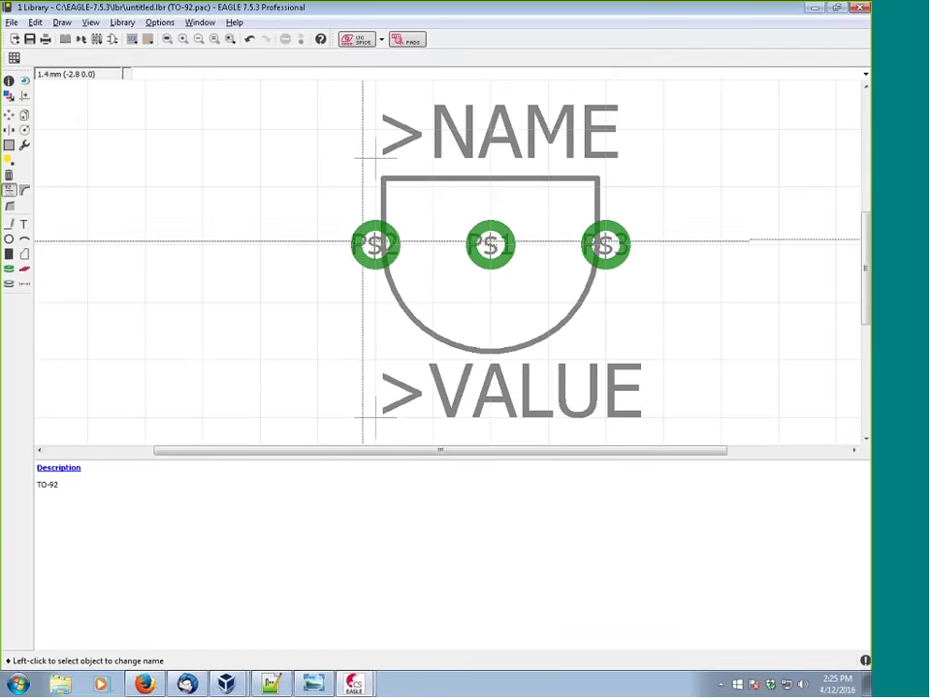
click(370, 244)
text(1)
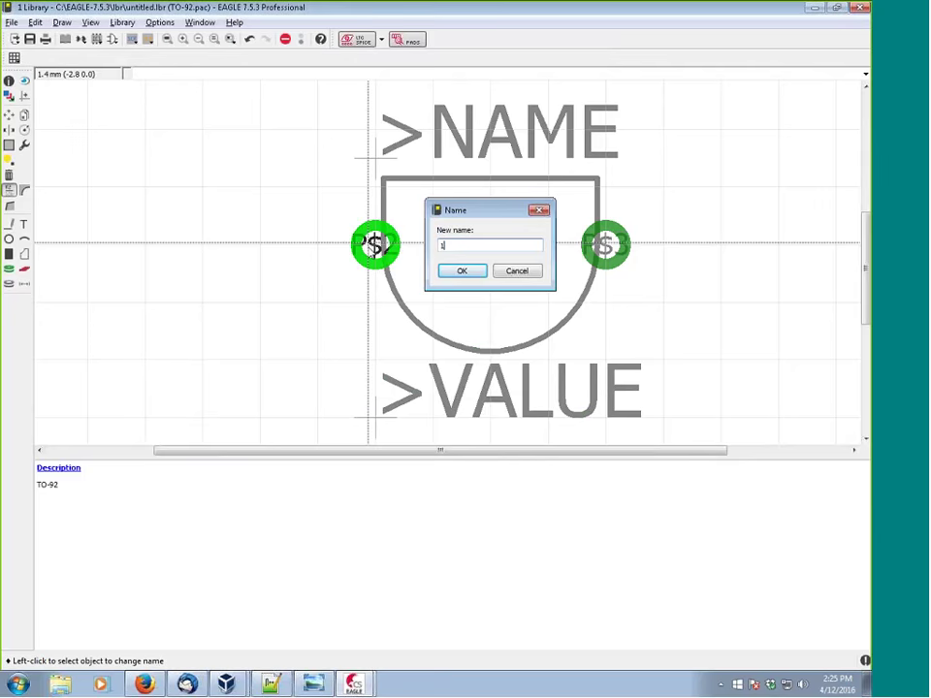
key(Return)
click(490, 247)
text(2)
key(Return)
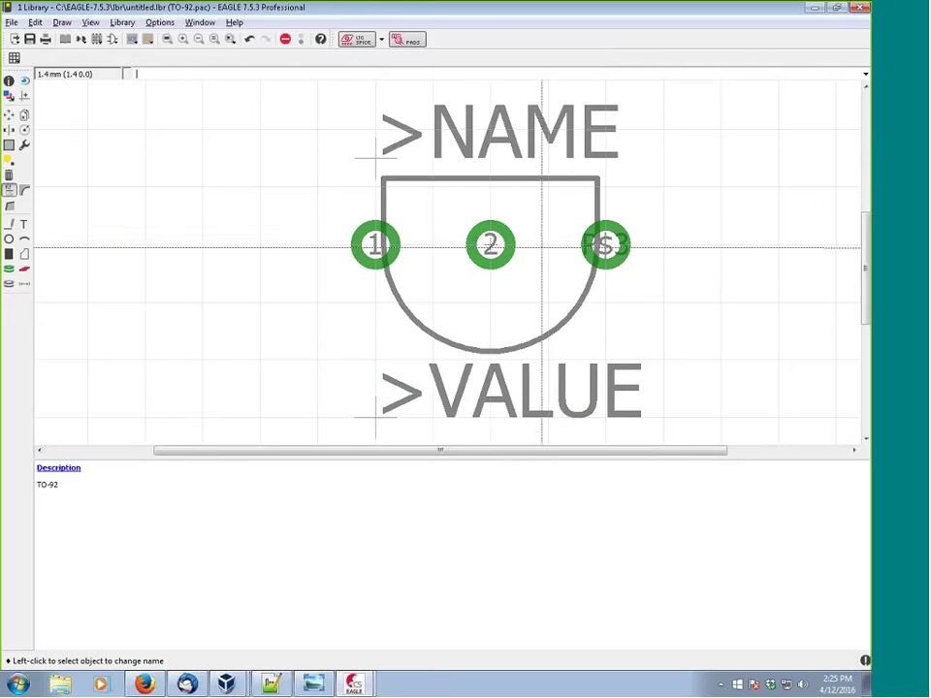
click(606, 246)
text(3)
key(Return)
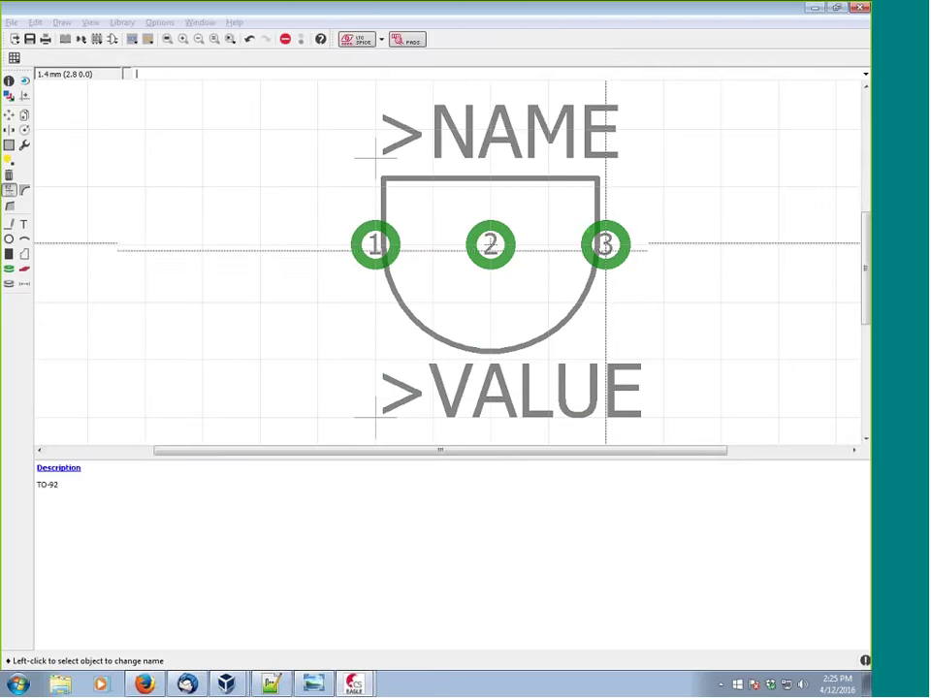
Create a new symbol named 2N3904 in the library and confirm its creation.
scroll(387, 301, down, 3)
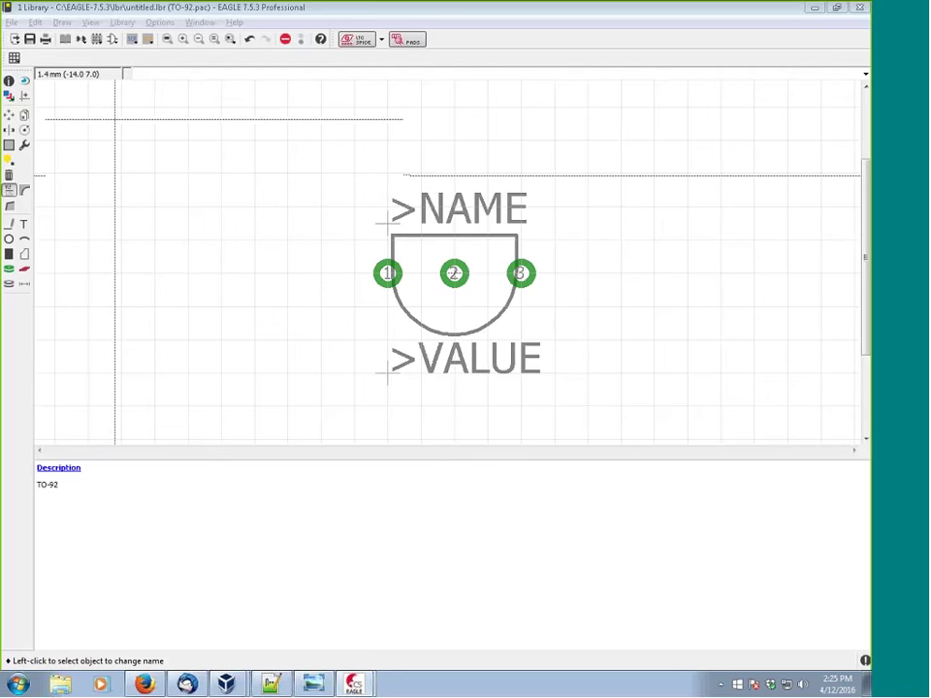
click(452, 303)
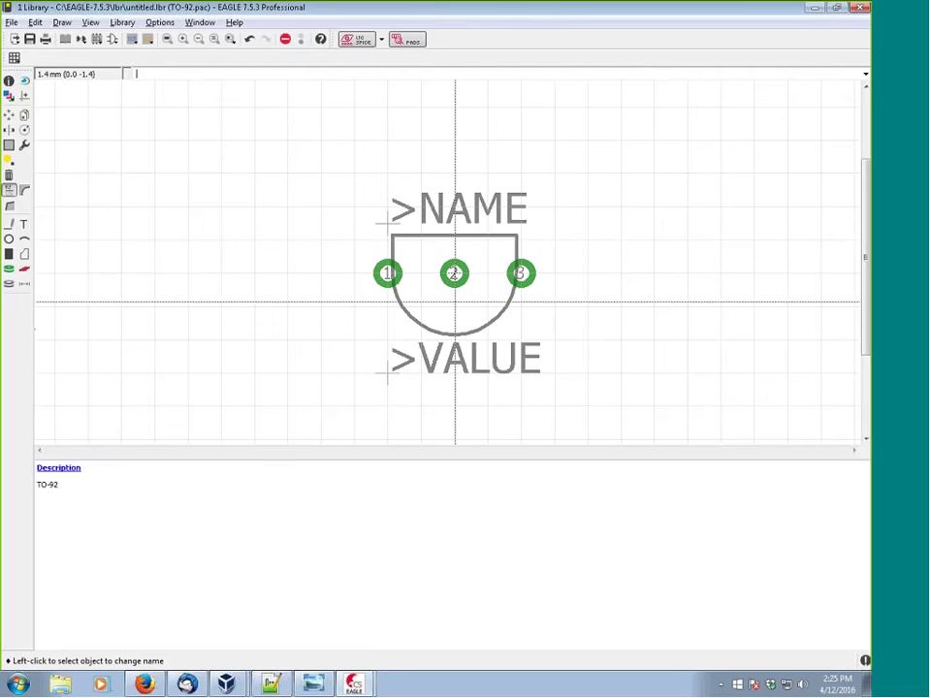
click(113, 41)
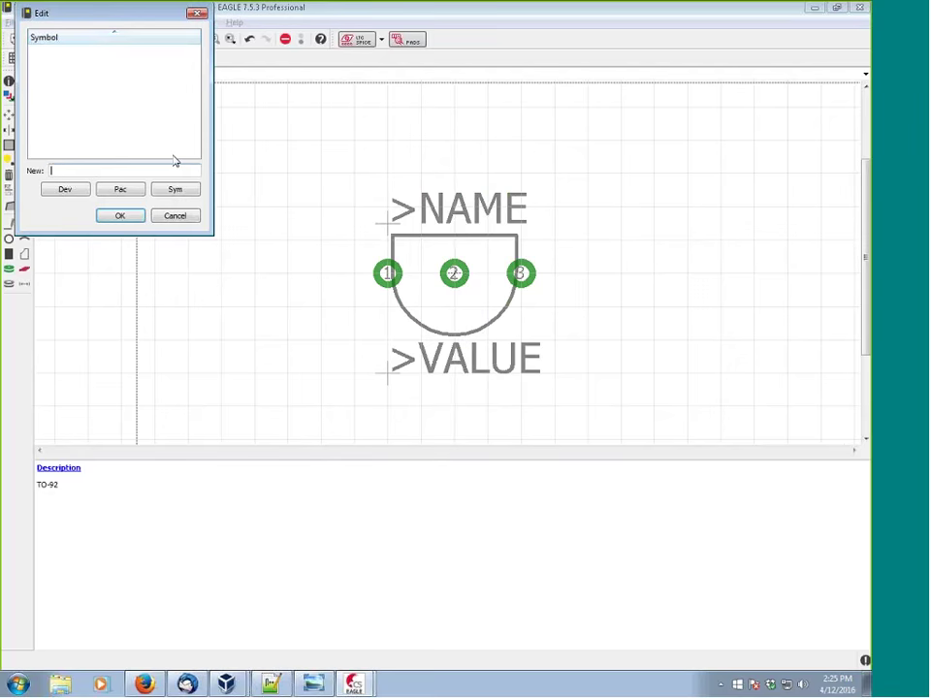
text(2N3904)
key(Return)
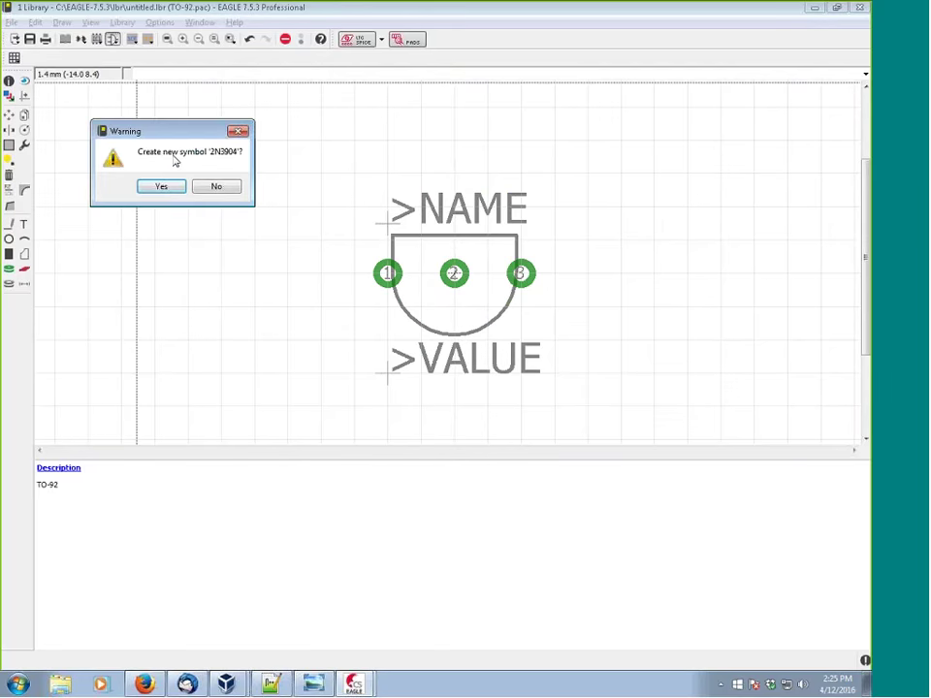
key(Return)
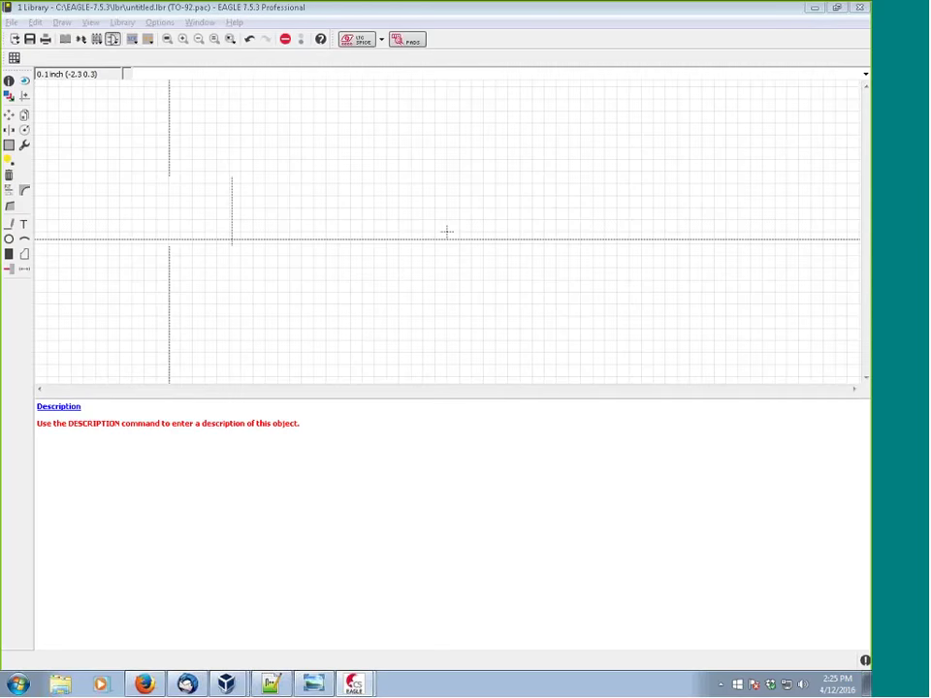
Draw two 0.01 wide diagonal wires on layer 94 Symbols, from (0 -0.1) to (0.1 -0.2) and from (0 0) to (0.1 0.1).
scroll(444, 233, up, 3)
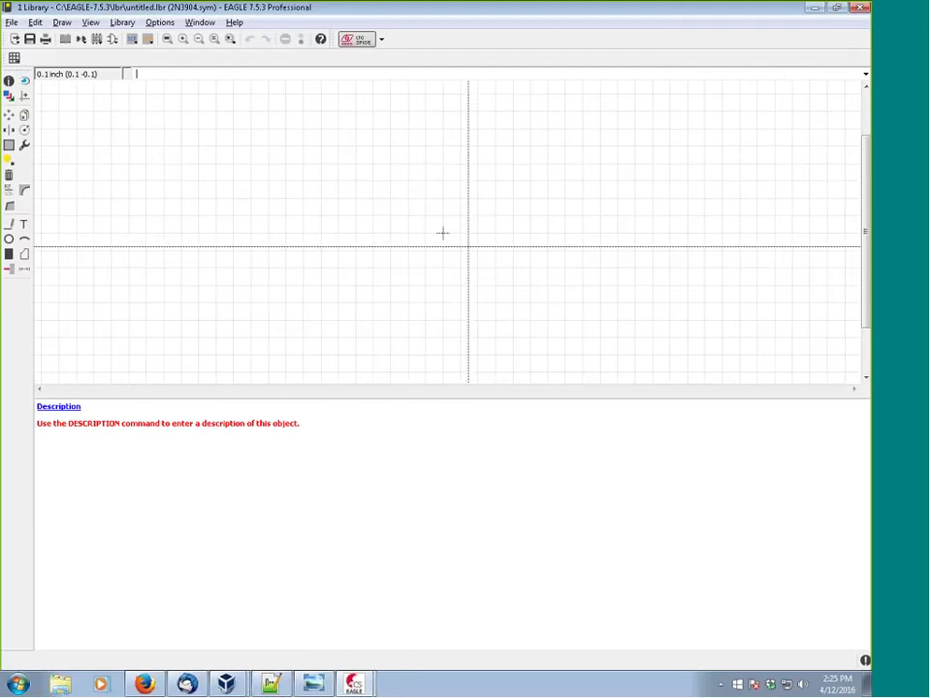
scroll(442, 233, down, 2)
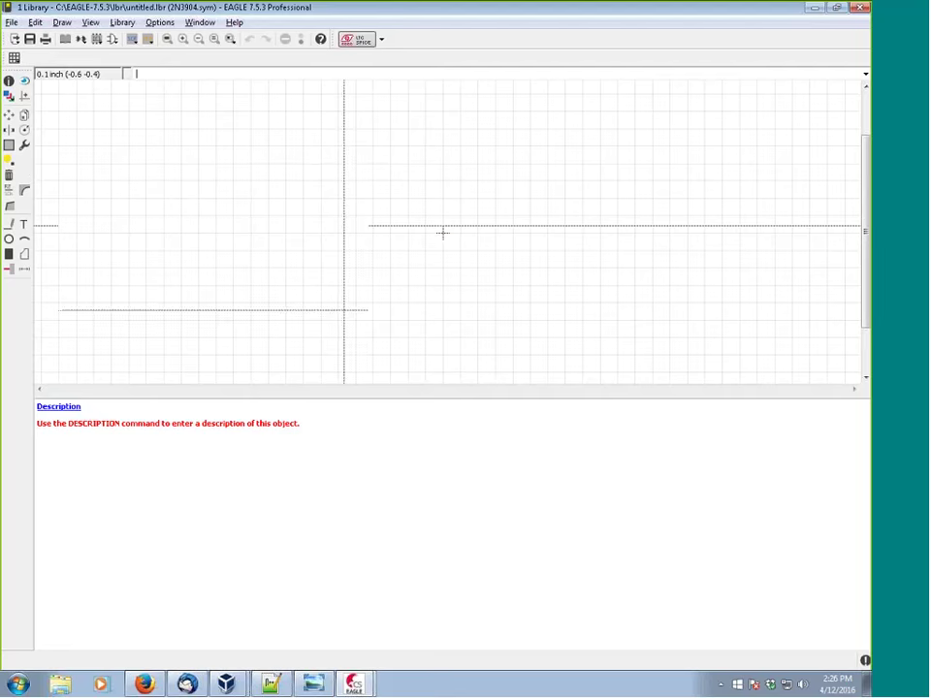
click(9, 224)
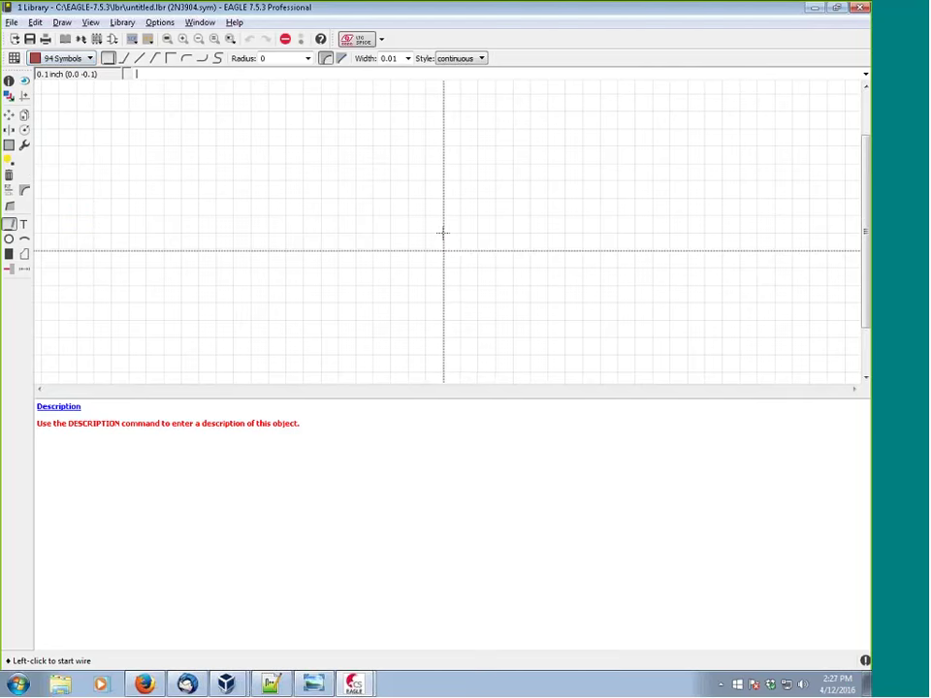
click(442, 252)
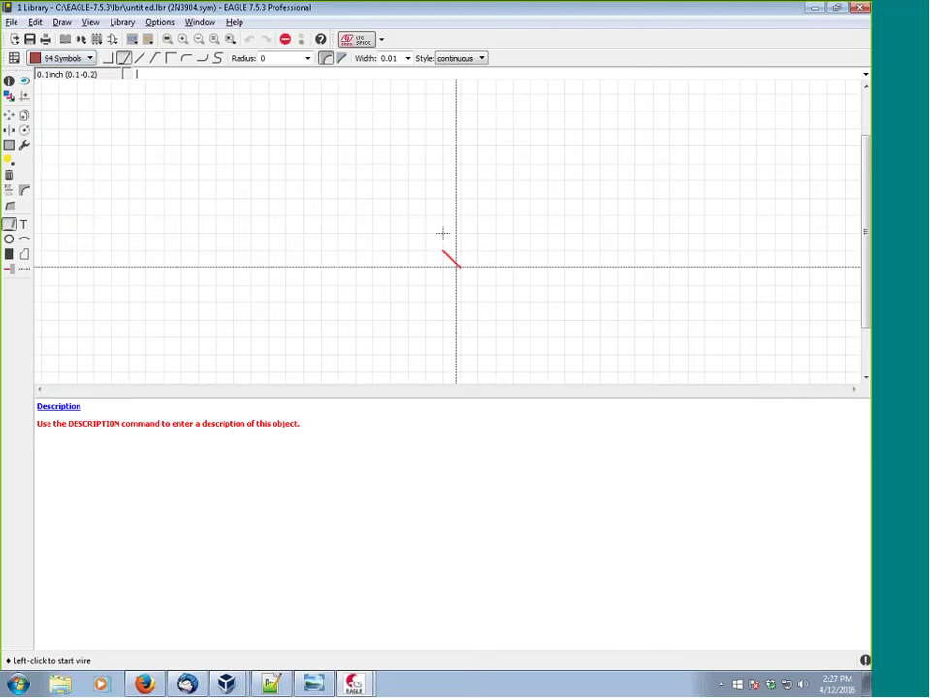
click(442, 232)
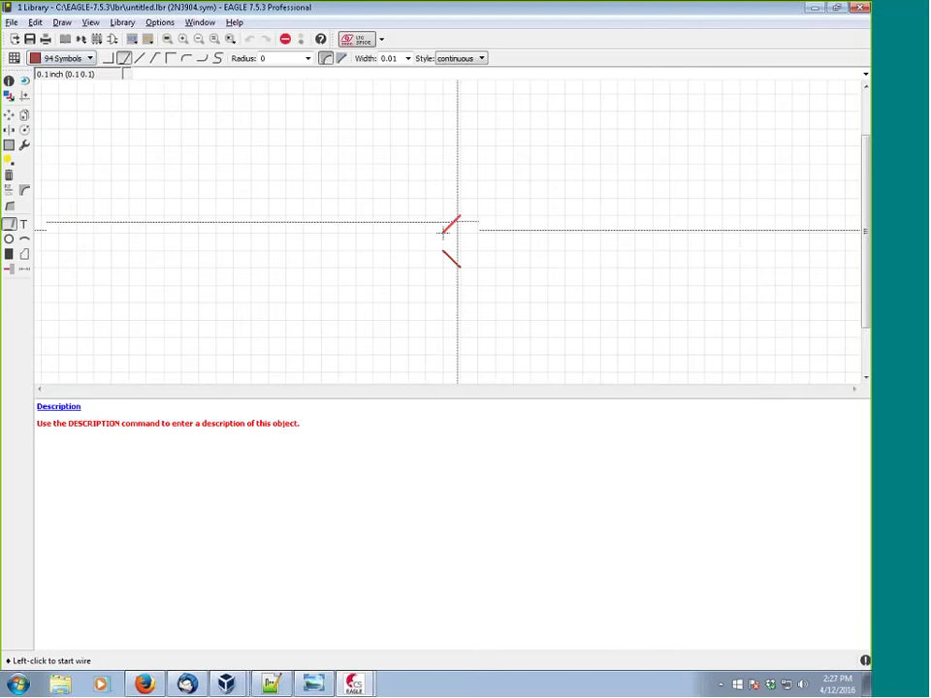
click(457, 217)
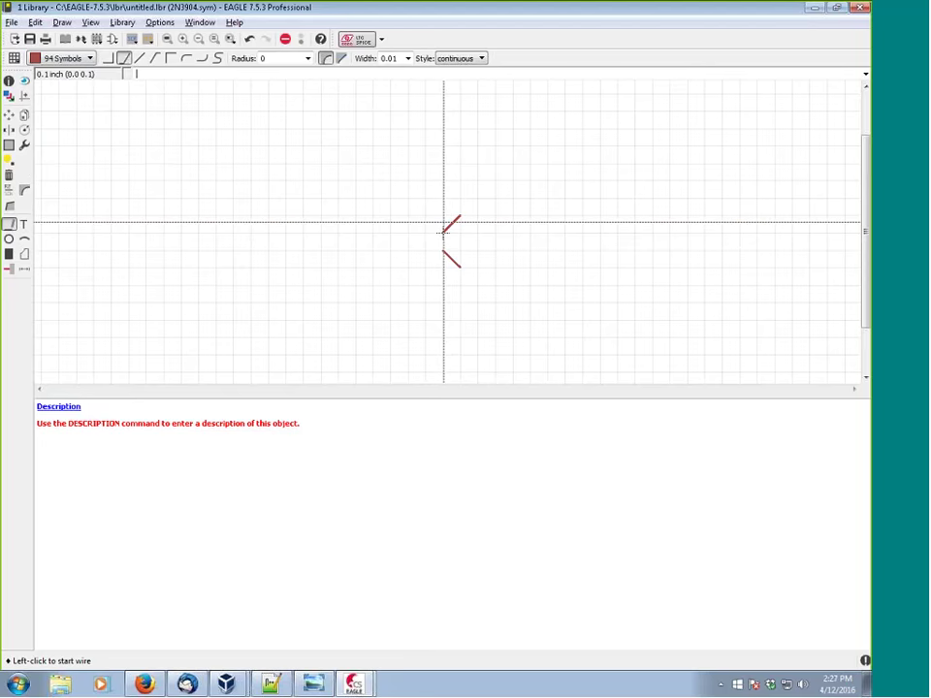
Open the grid settings and examine the grid size and alternate grid size, leaving them as they are.
click(15, 58)
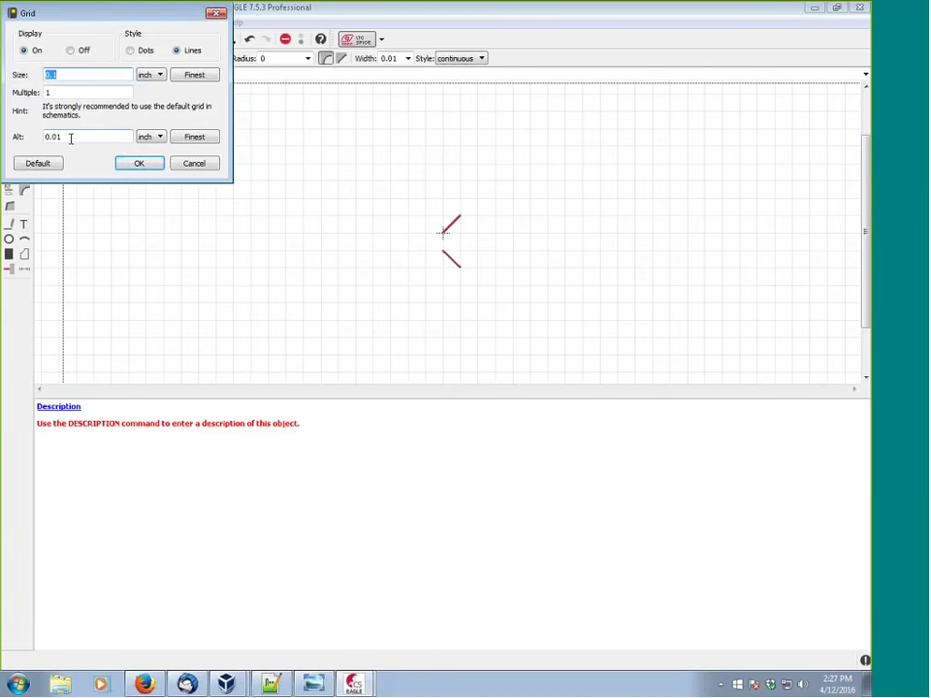
click(122, 161)
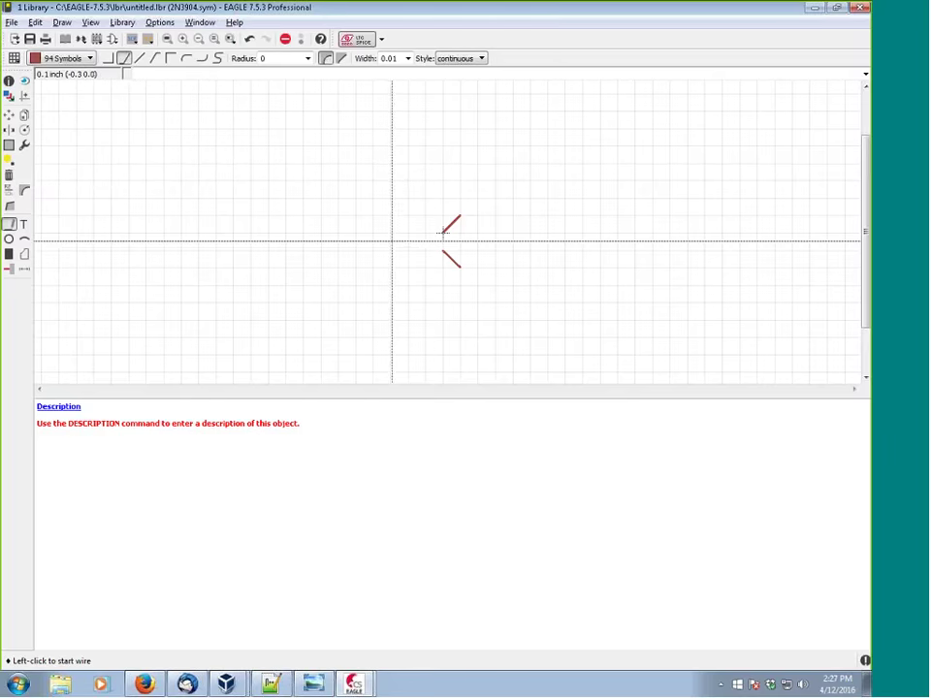
Set the alternate grid size of the symbol drawing to 0.05 inch, keeping the main grid size at 0.1 inch.
scroll(443, 231, up, 2)
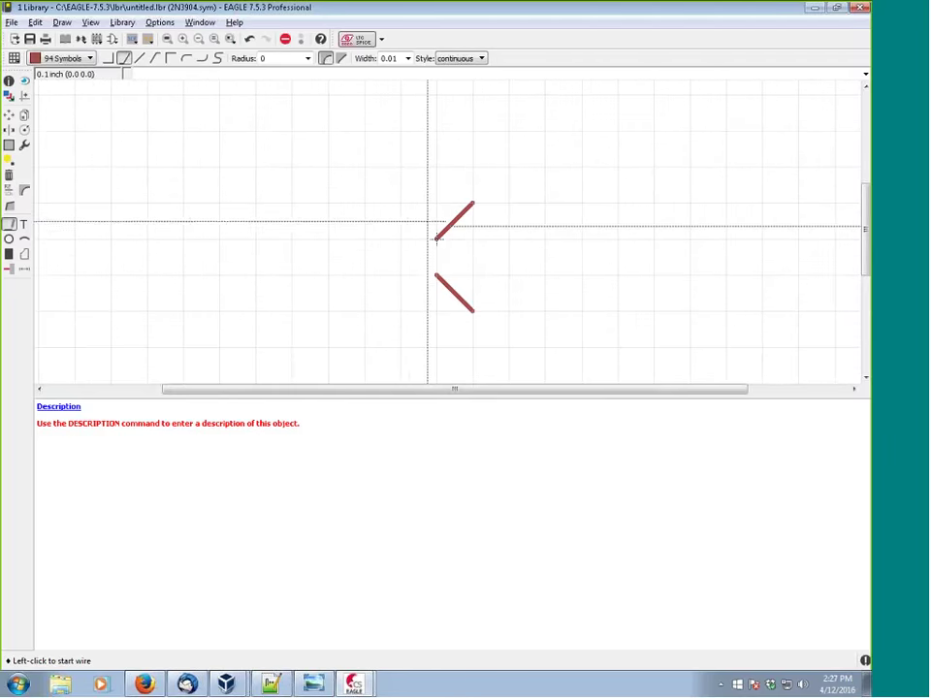
scroll(436, 238, up, 1)
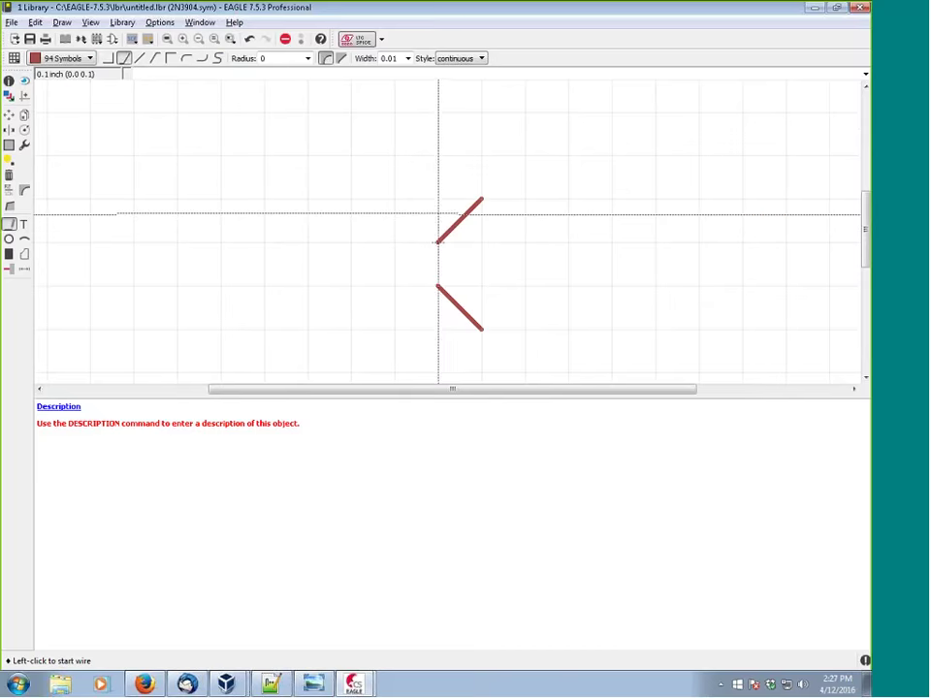
click(14, 58)
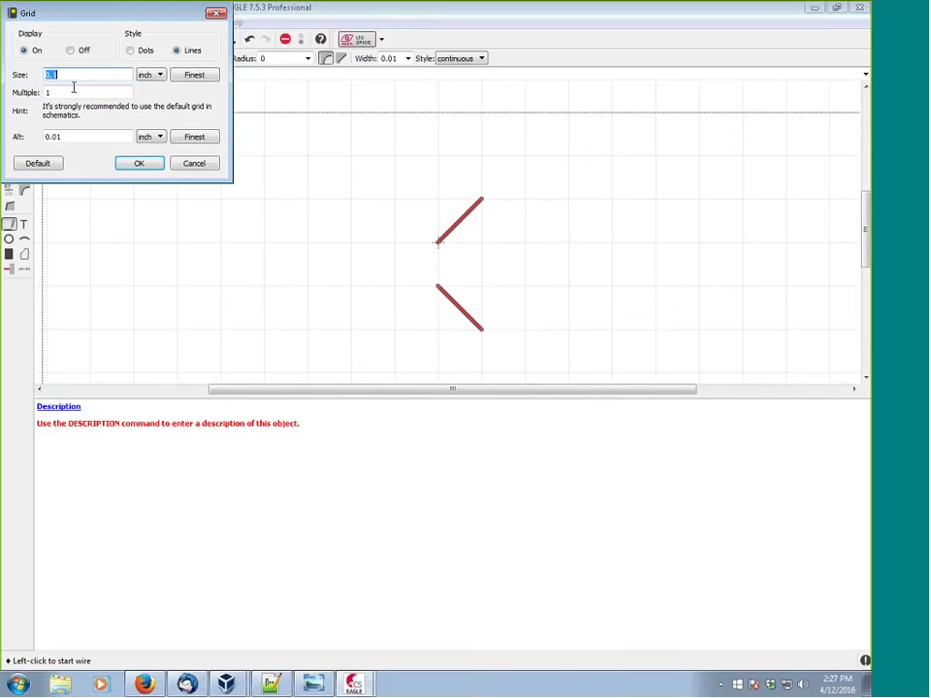
click(121, 139)
key(BackSpace)
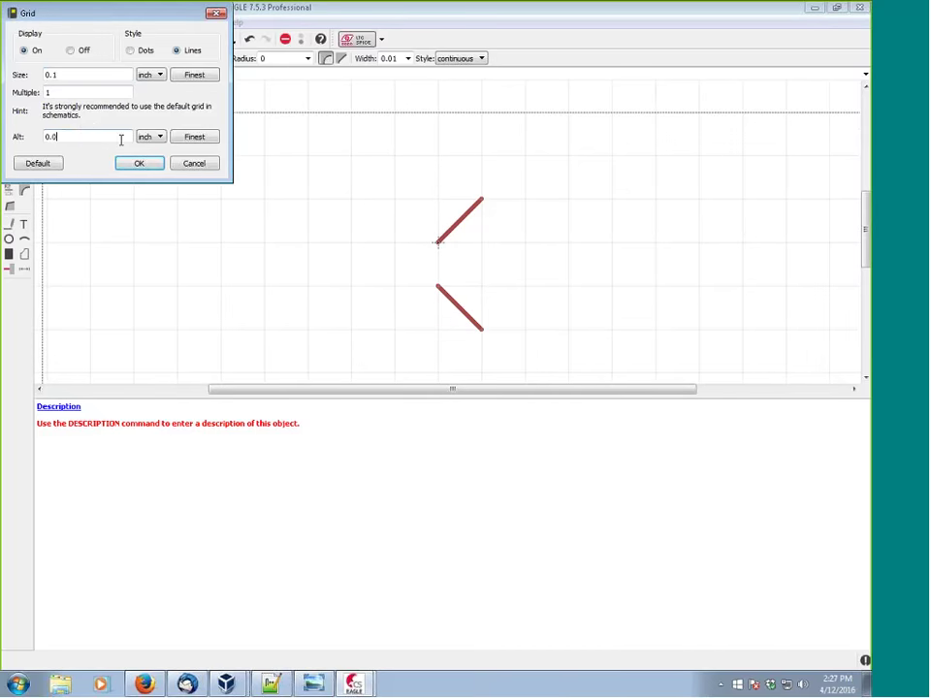
text(5)
click(136, 165)
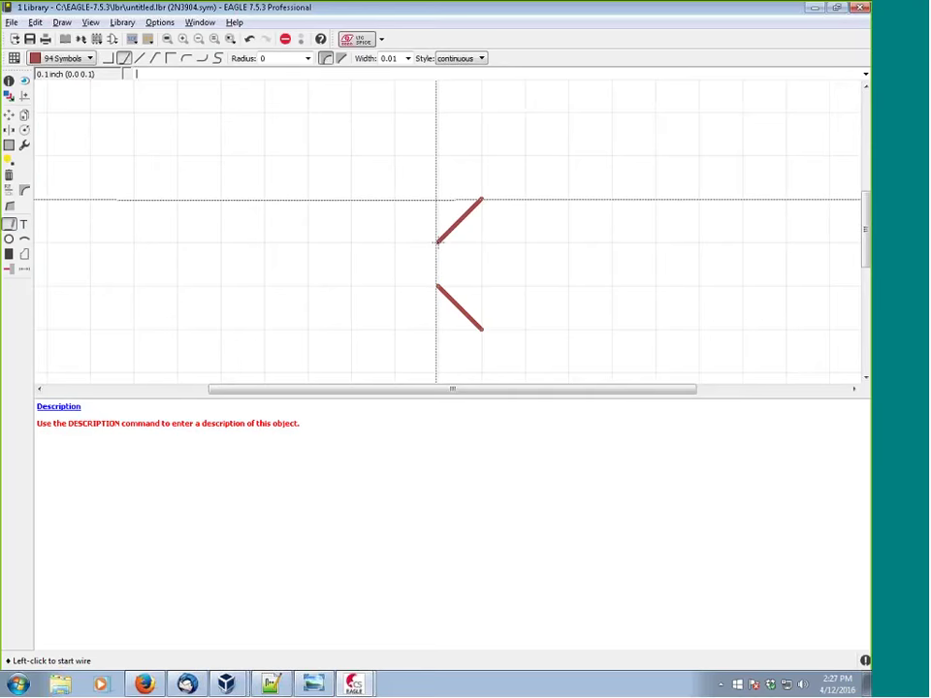
click(437, 198)
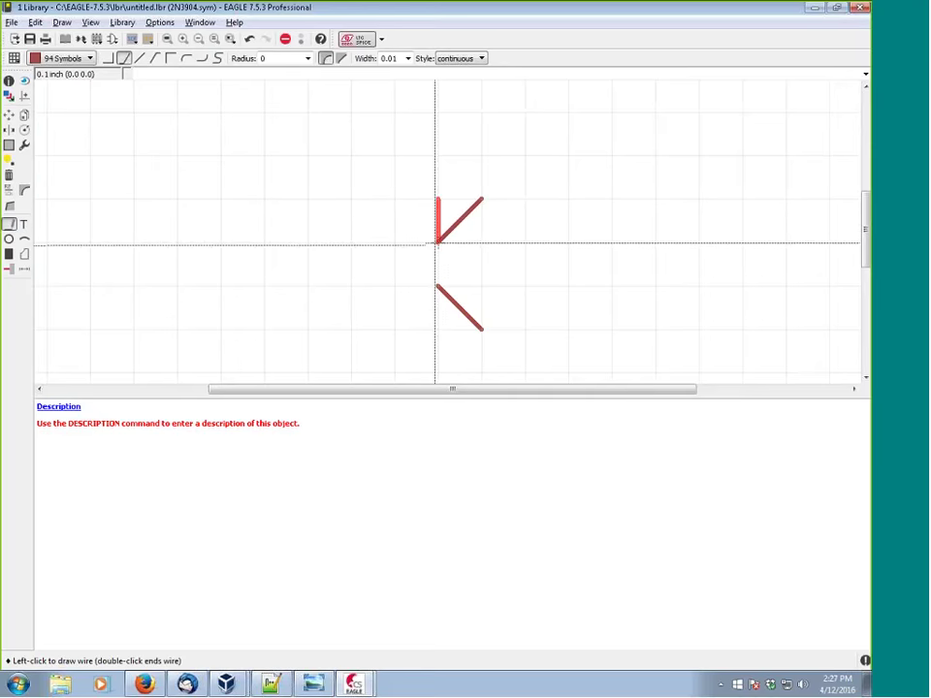
key(Escape)
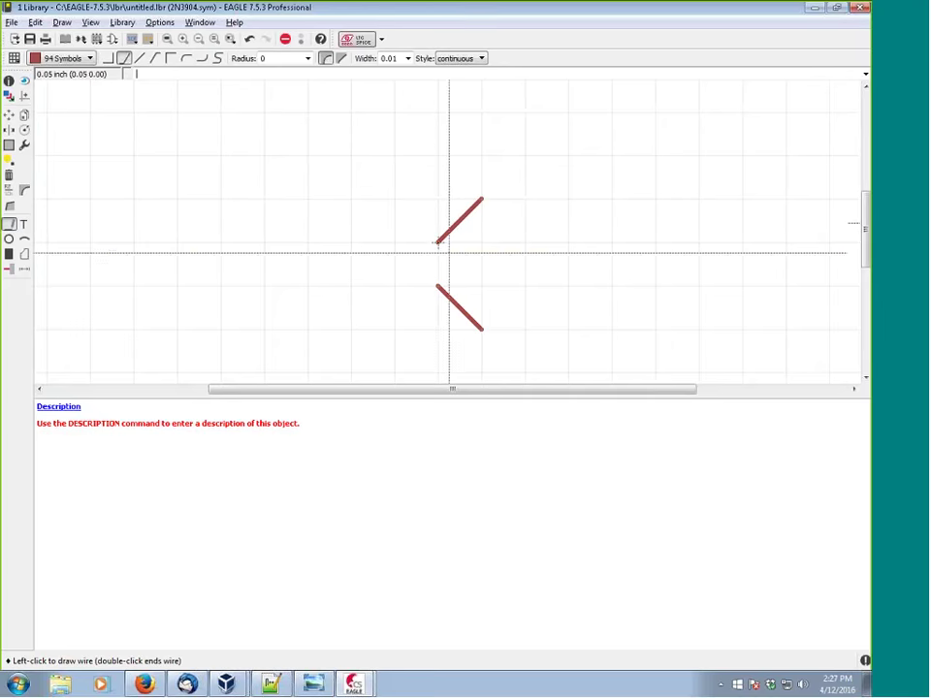
Draw a vertical base line about 0.2 inch long, joining the inner ends of the two diagonal lines.
click(437, 221)
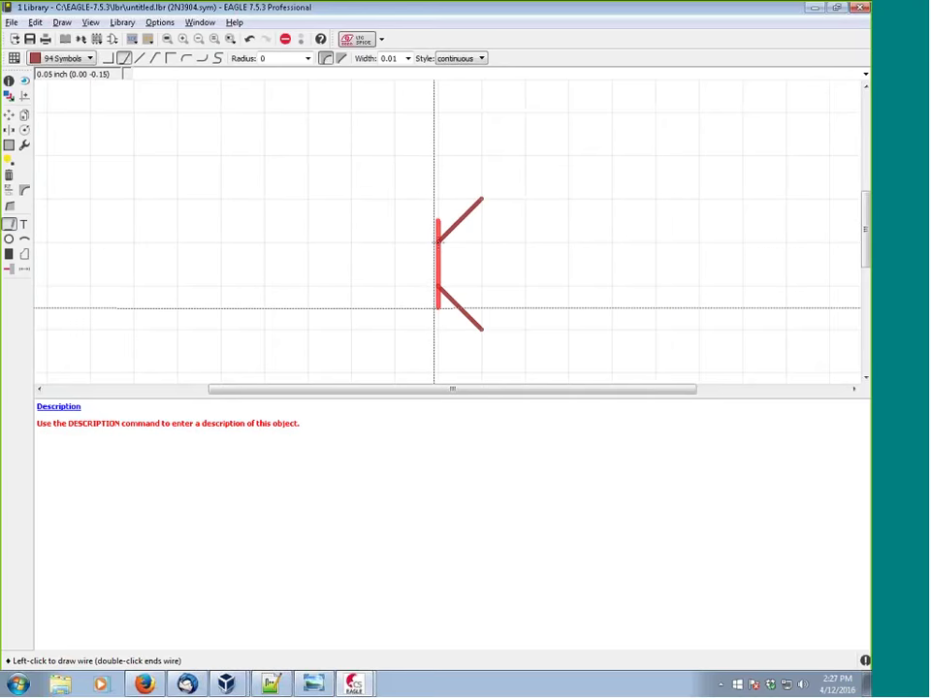
double_click(433, 309)
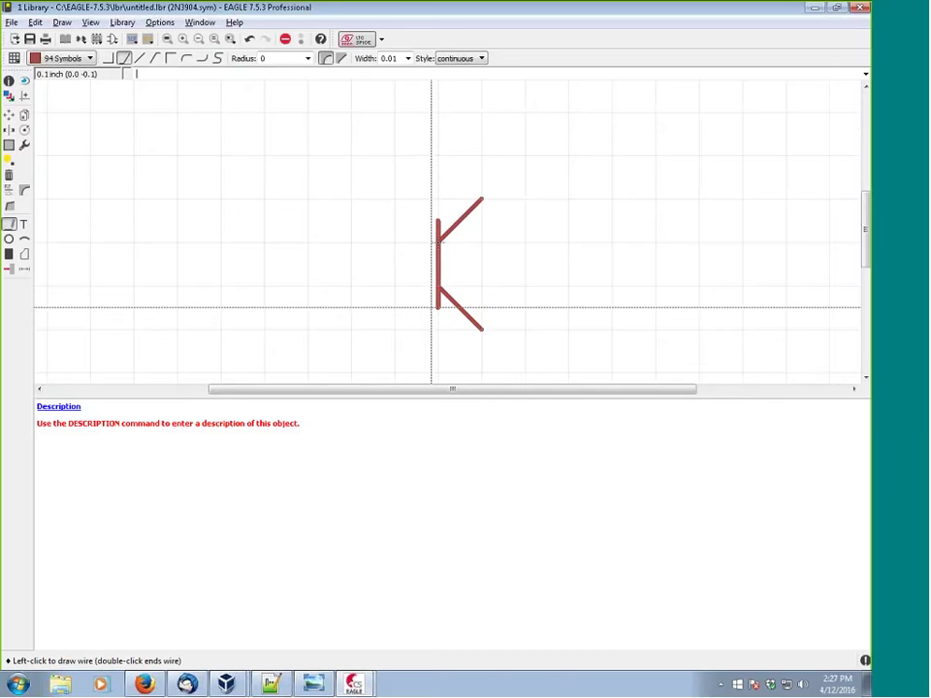
Group the upper diagonal and the base line's upper end, and move them up 0.1 inch to stretch the symbol.
scroll(243, 214, down, 1)
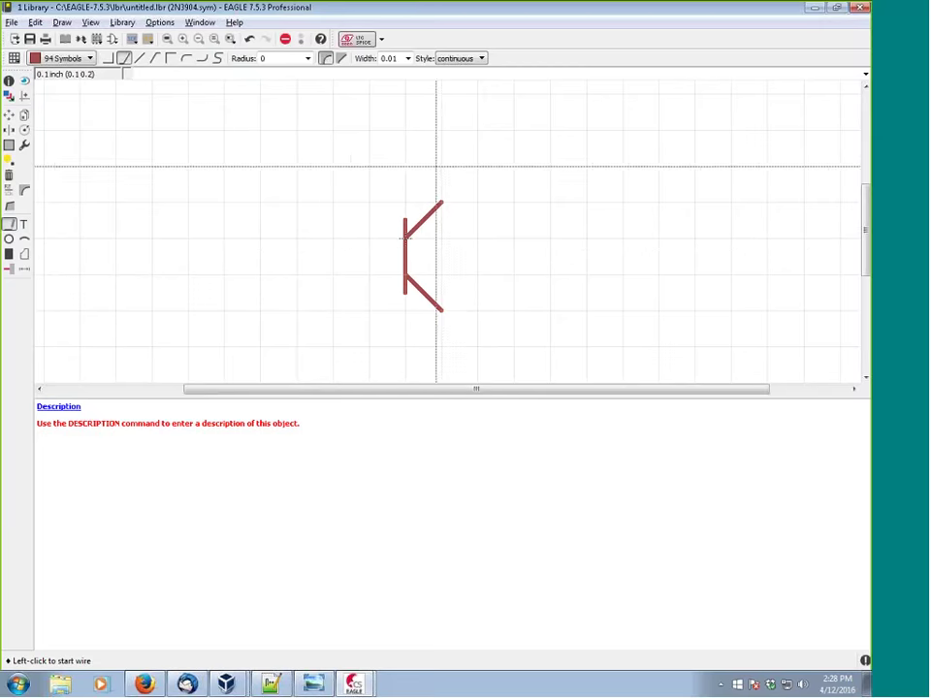
scroll(404, 270, up, 1)
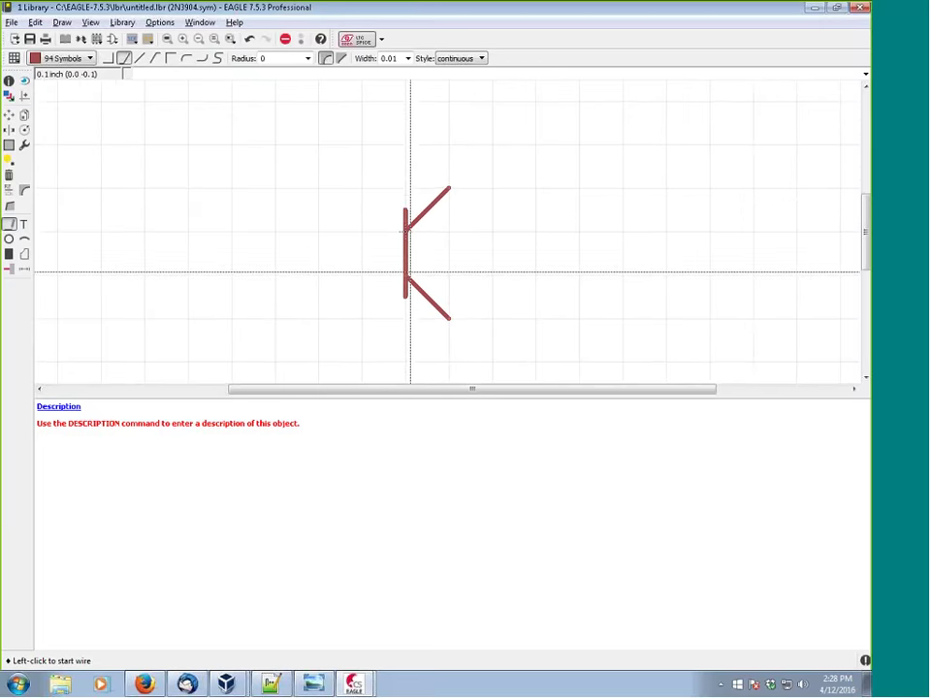
scroll(409, 271, up, 1)
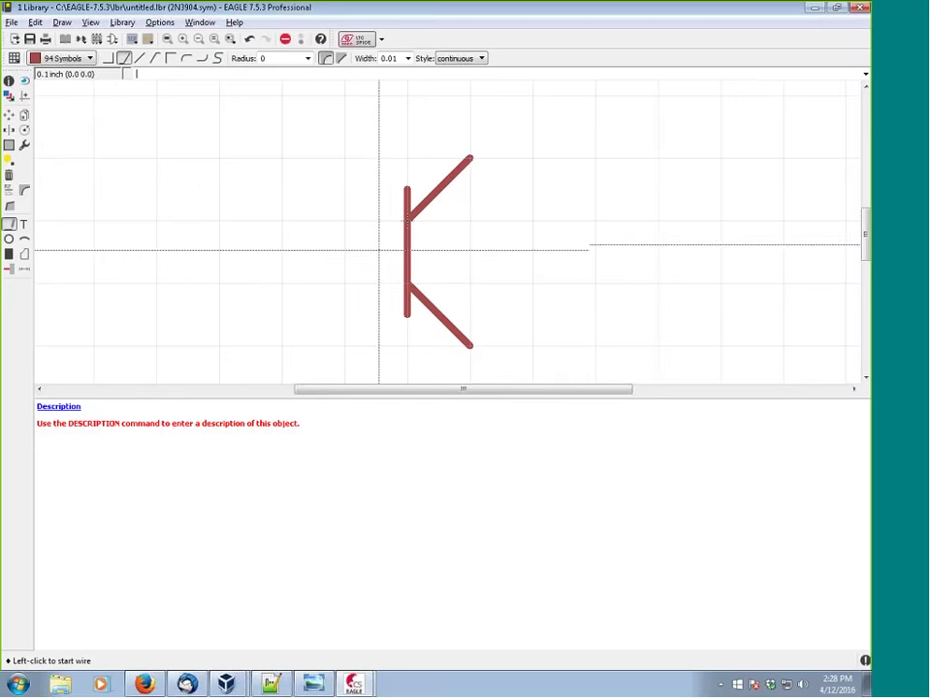
scroll(395, 247, up, 1)
scroll(385, 240, down, 2)
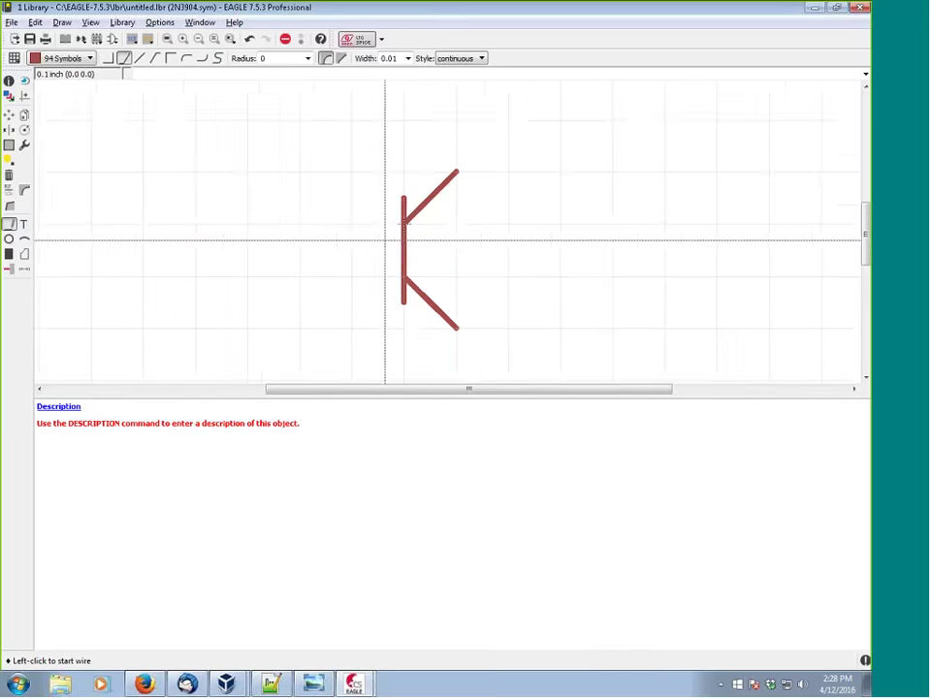
scroll(402, 223, down, 1)
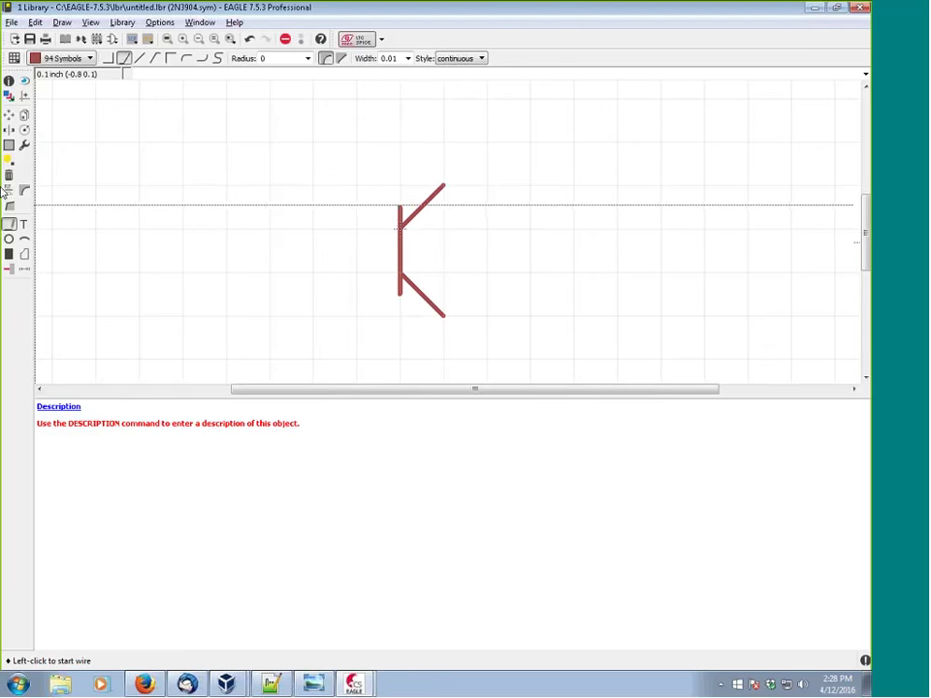
click(8, 144)
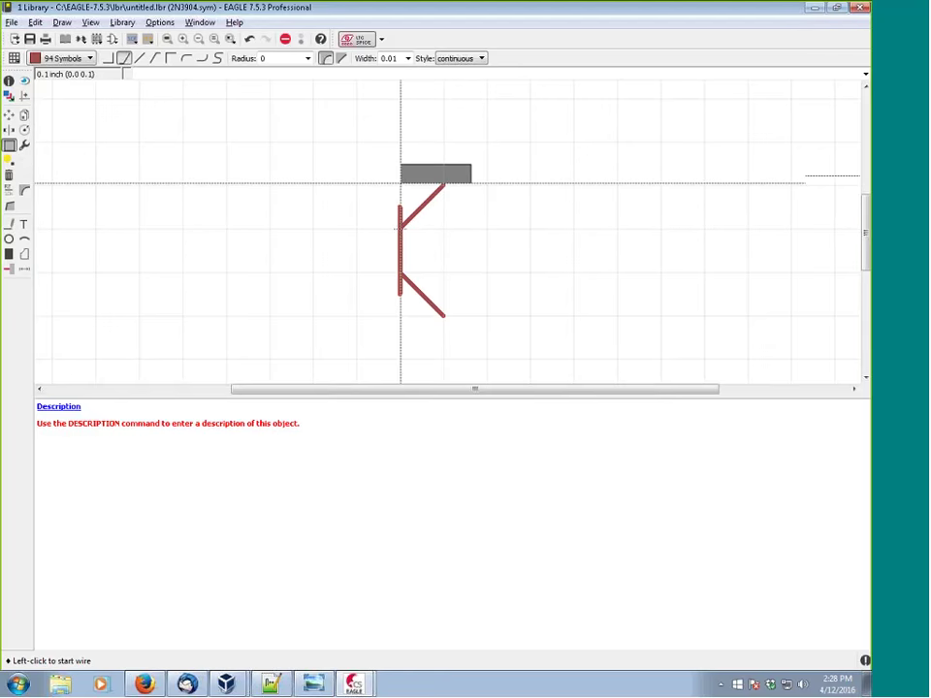
drag(400, 182, 365, 245)
click(9, 114)
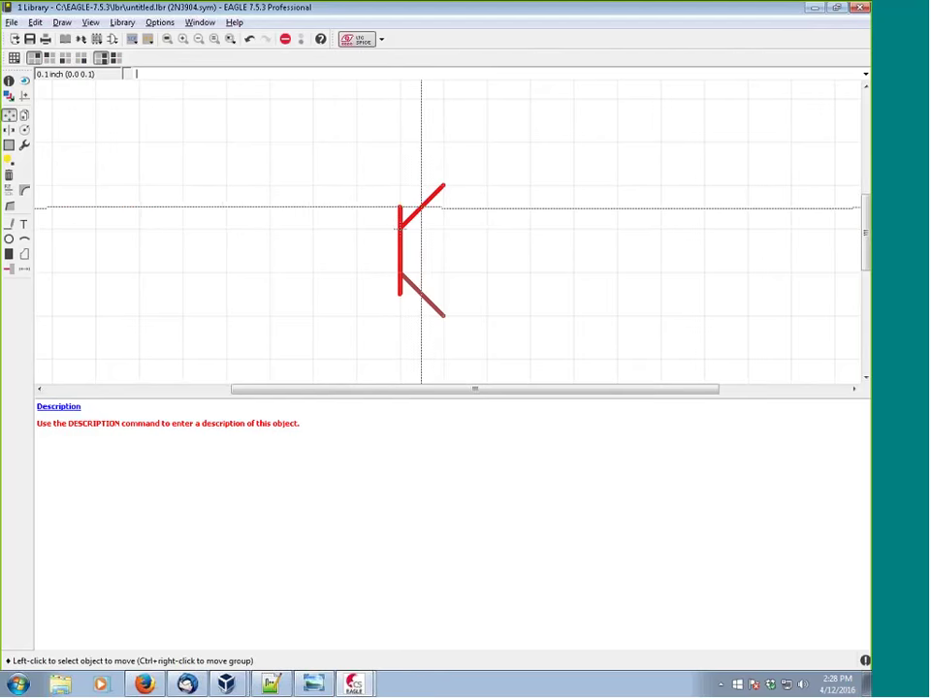
click(398, 222)
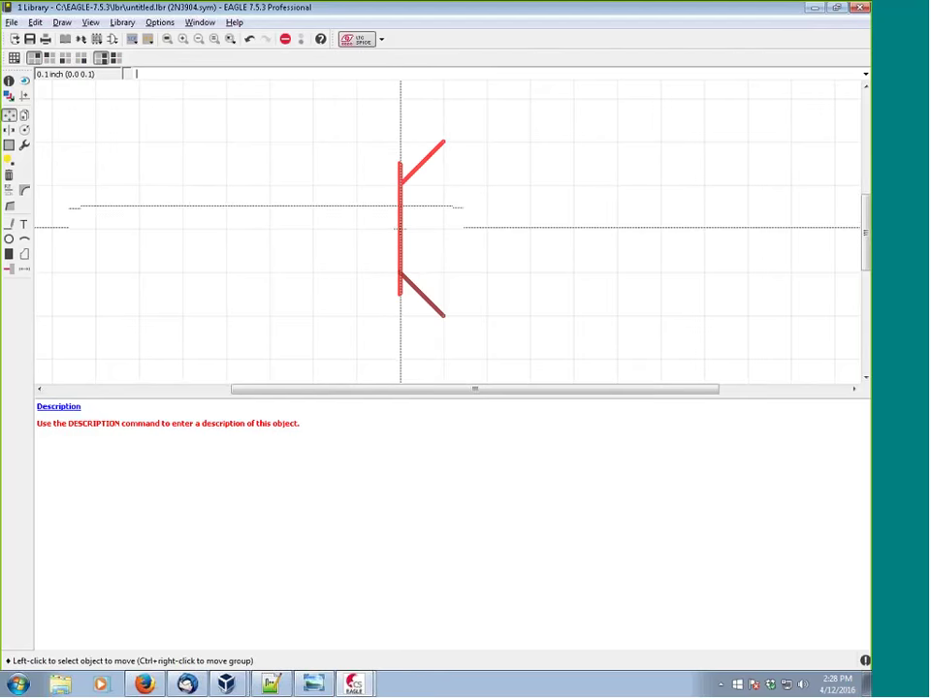
click(401, 194)
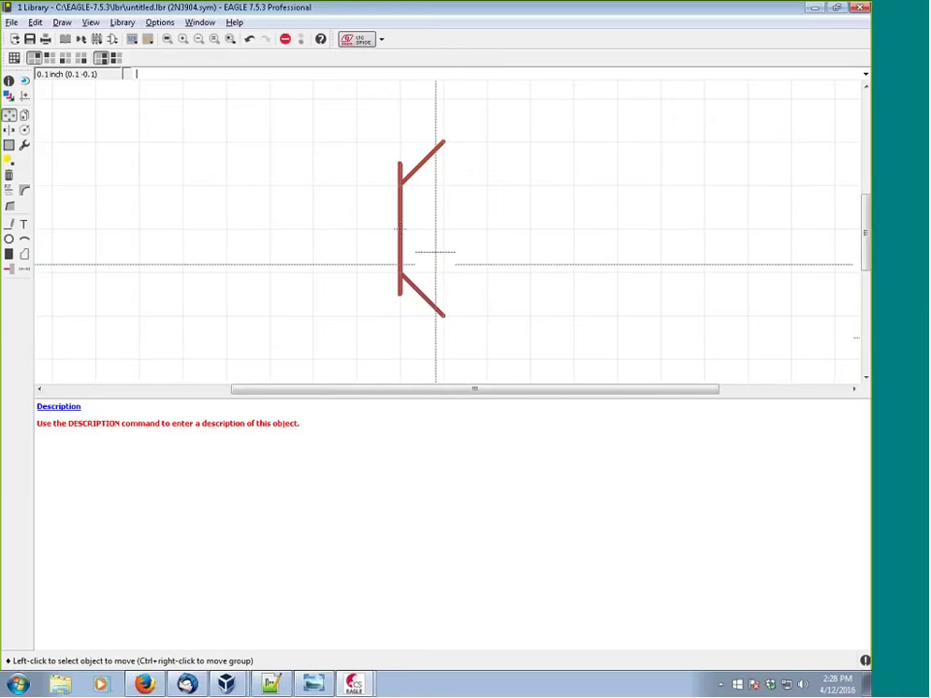
Place a horizontal base pin at -0.2, 0 so that it meets the middle of the vertical line.
scroll(463, 188, down, 1)
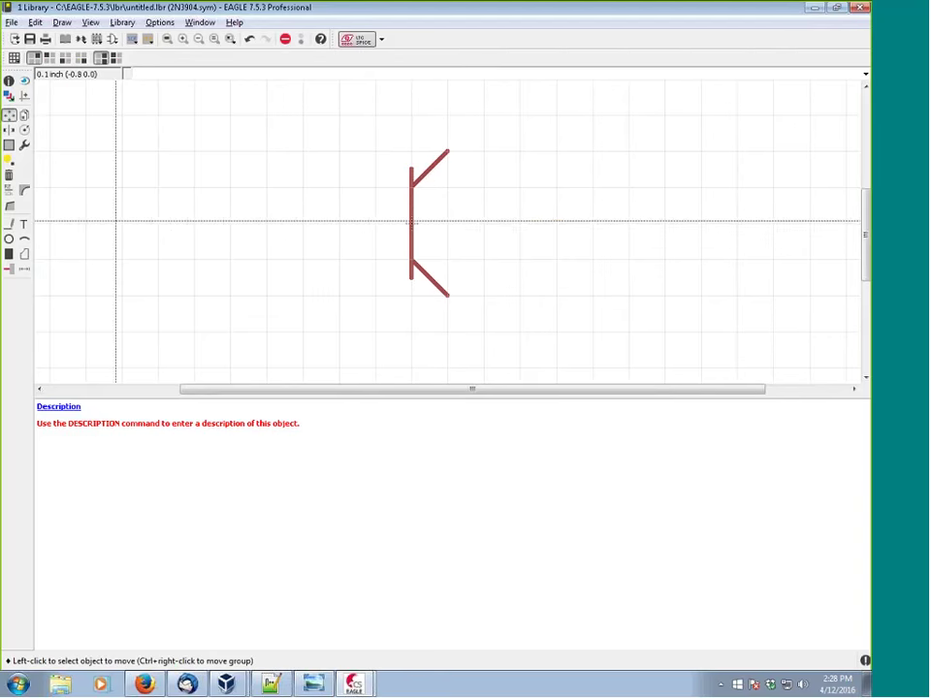
click(8, 270)
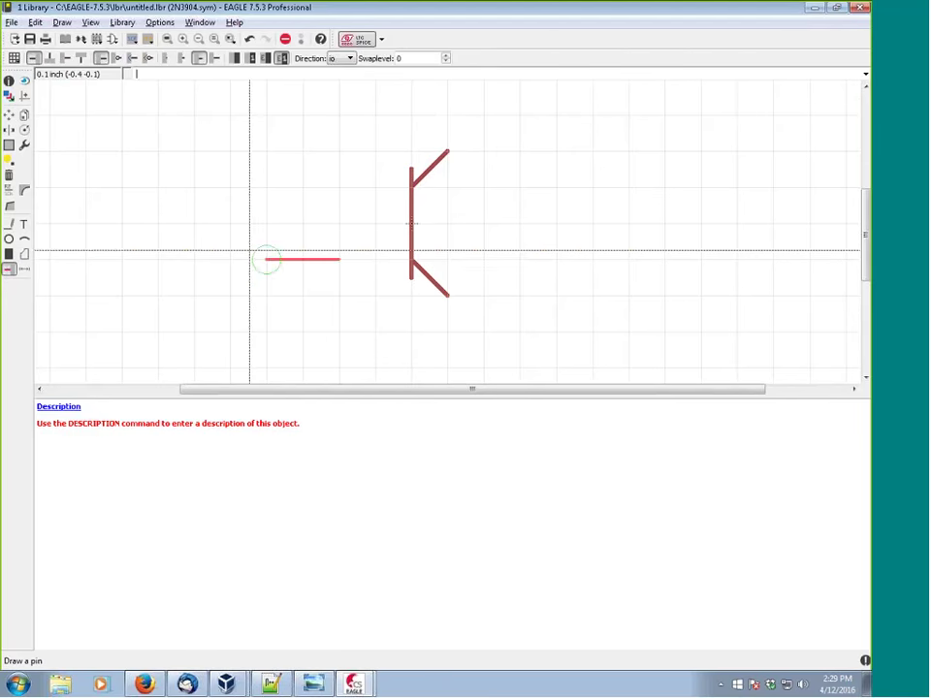
click(335, 221)
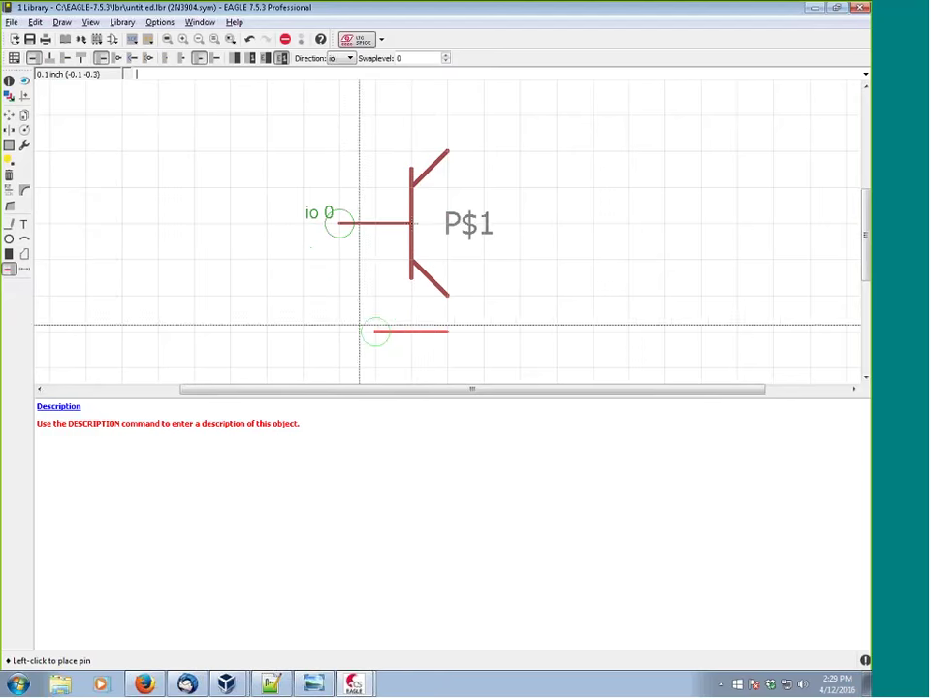
Place vertical collector and emitter pins at 0.1, 0.4 and 0.1, -0.4, each meeting the outer end of its diagonal line.
right_click(367, 136)
right_click(371, 130)
right_click(376, 127)
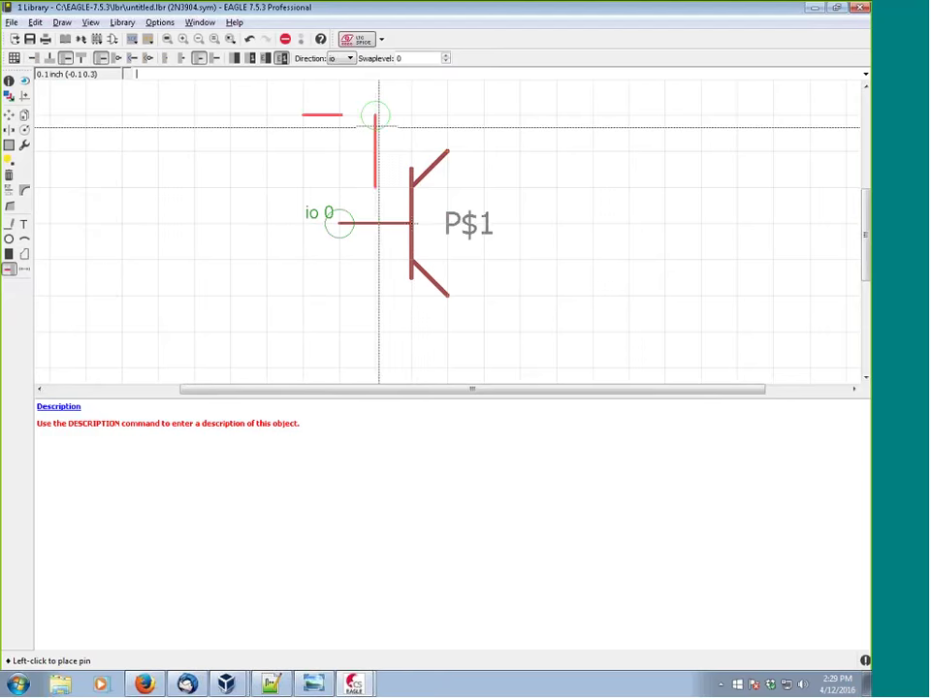
click(447, 87)
right_click(418, 273)
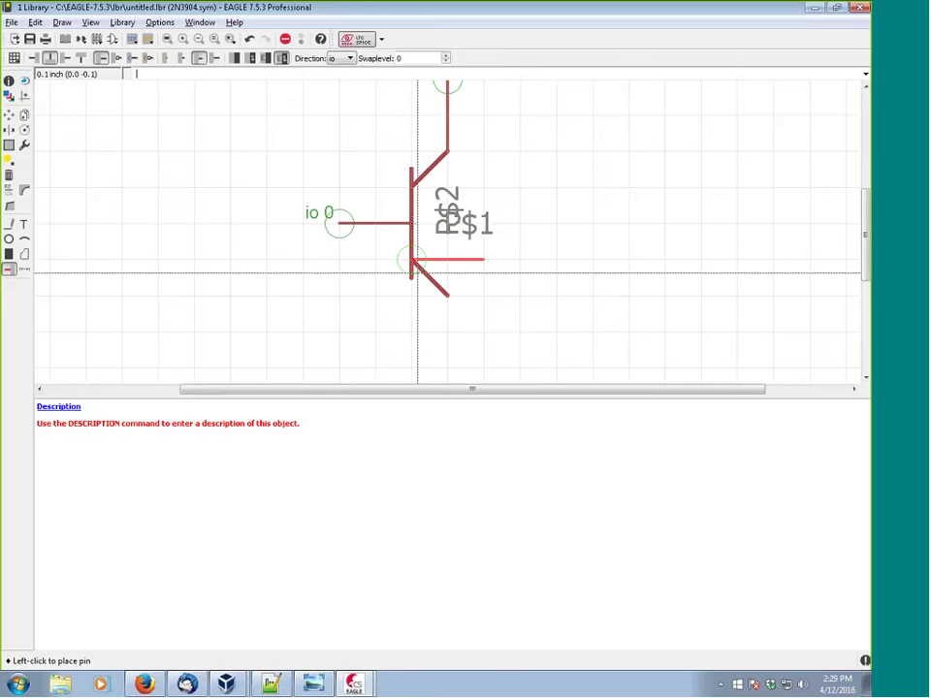
right_click(418, 273)
click(447, 369)
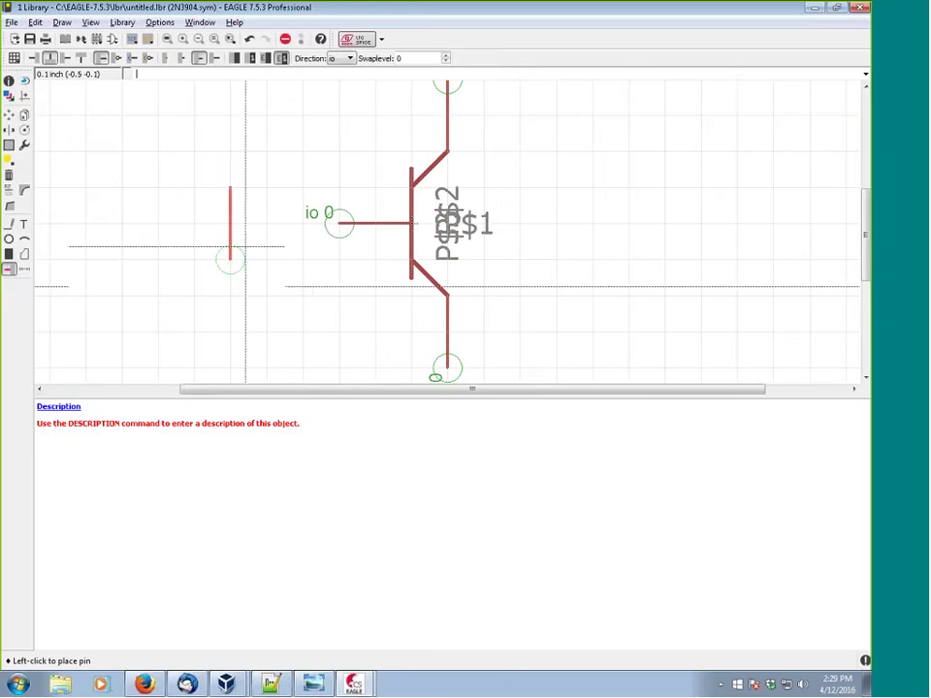
Set the upper pin's length to short and its position to 0.1, 0.3.
scroll(245, 246, down, 1)
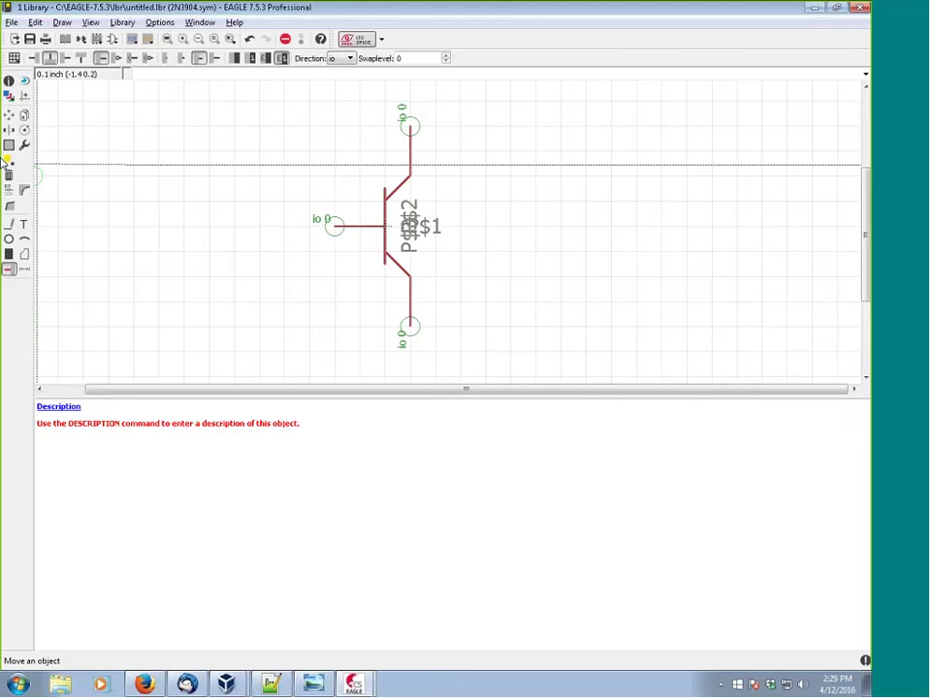
click(9, 81)
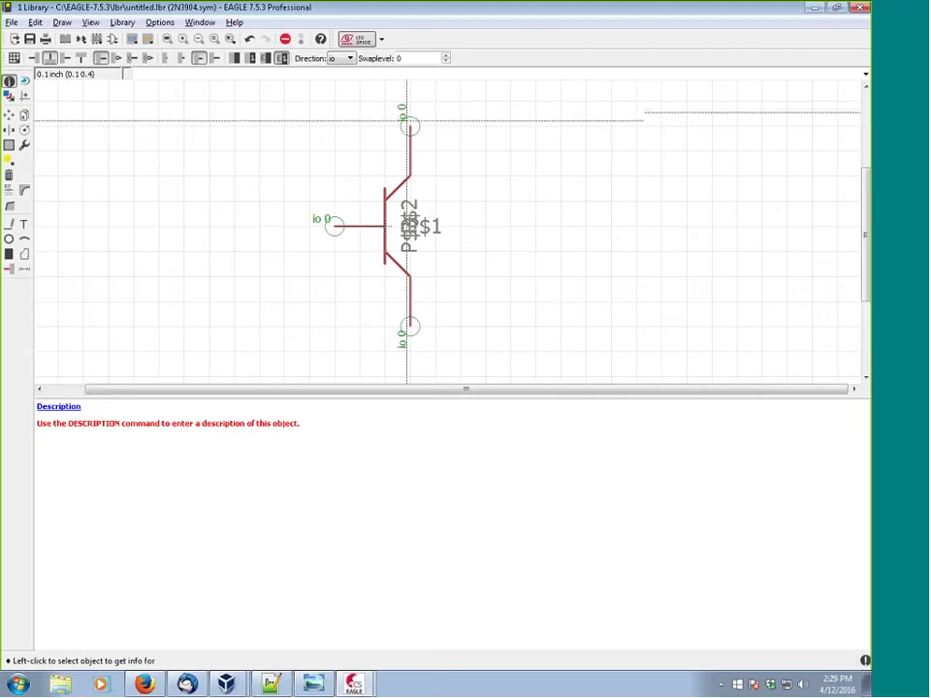
click(411, 127)
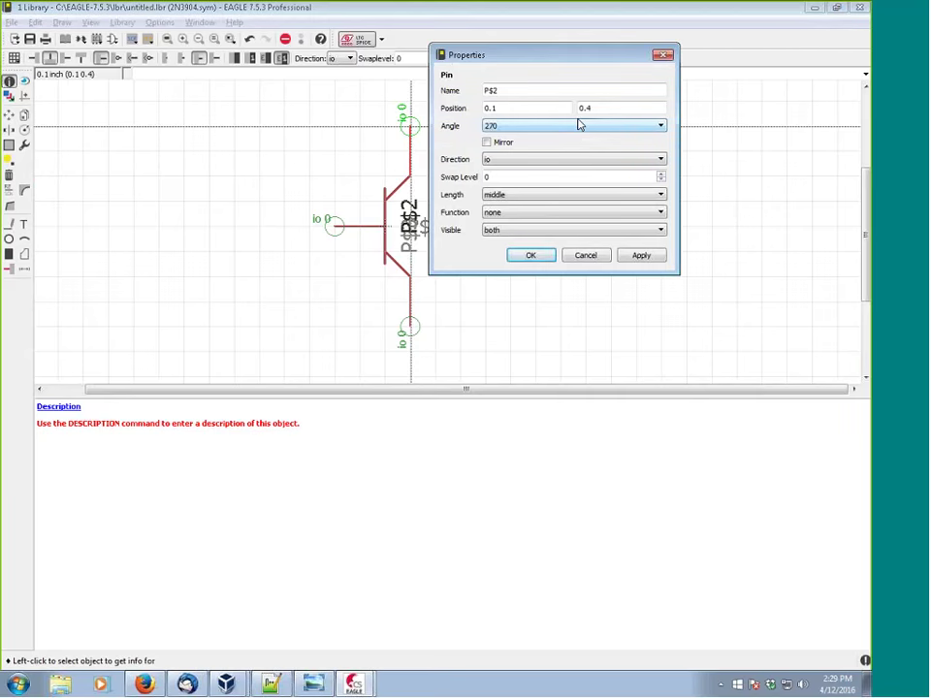
click(661, 195)
click(493, 215)
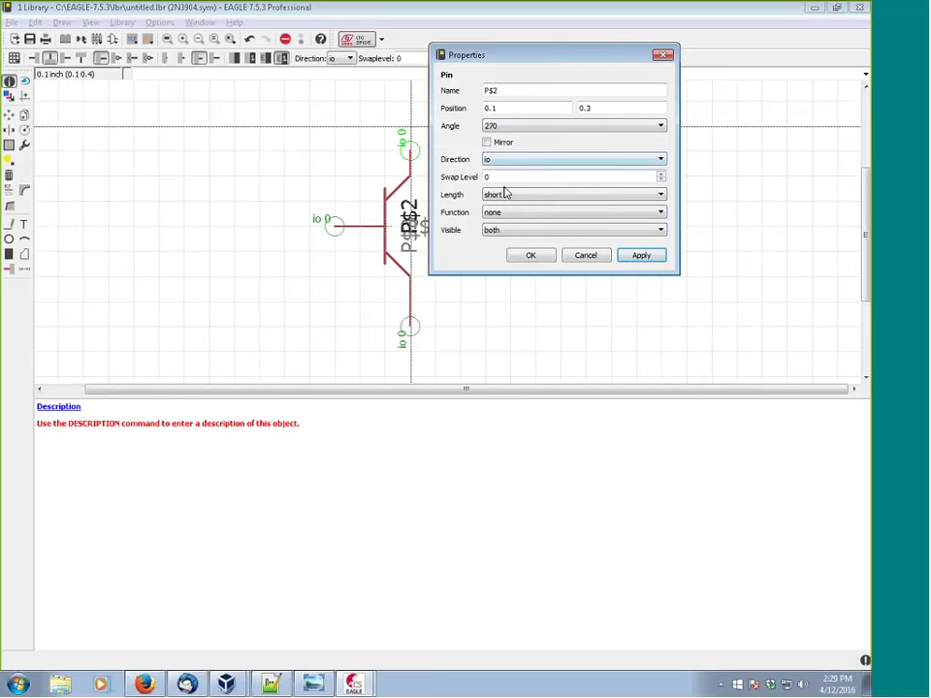
Review the function and direction options available for the upper pin and accept its properties.
click(662, 215)
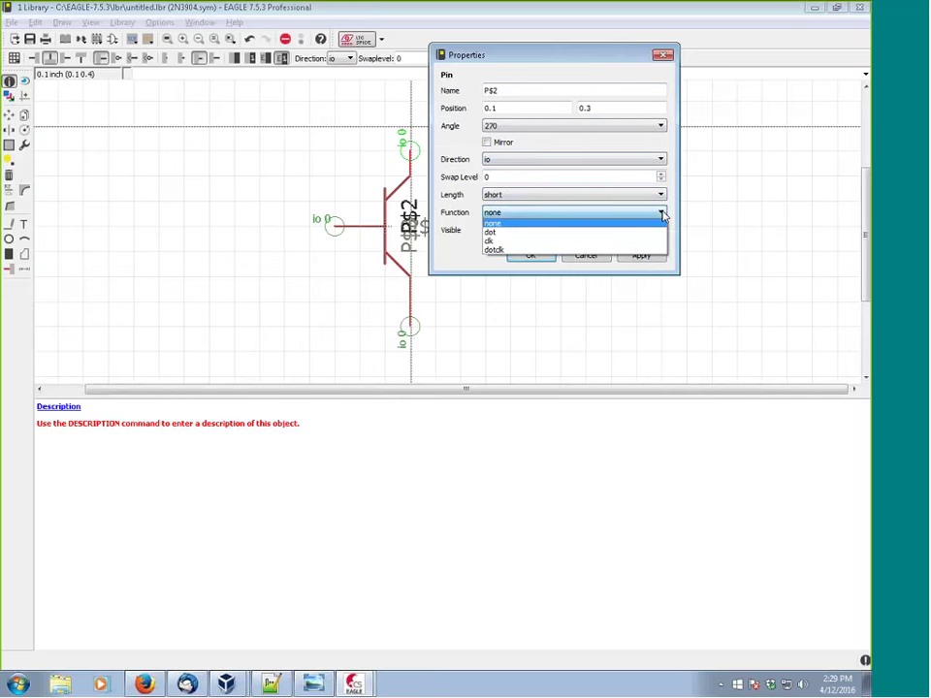
click(508, 216)
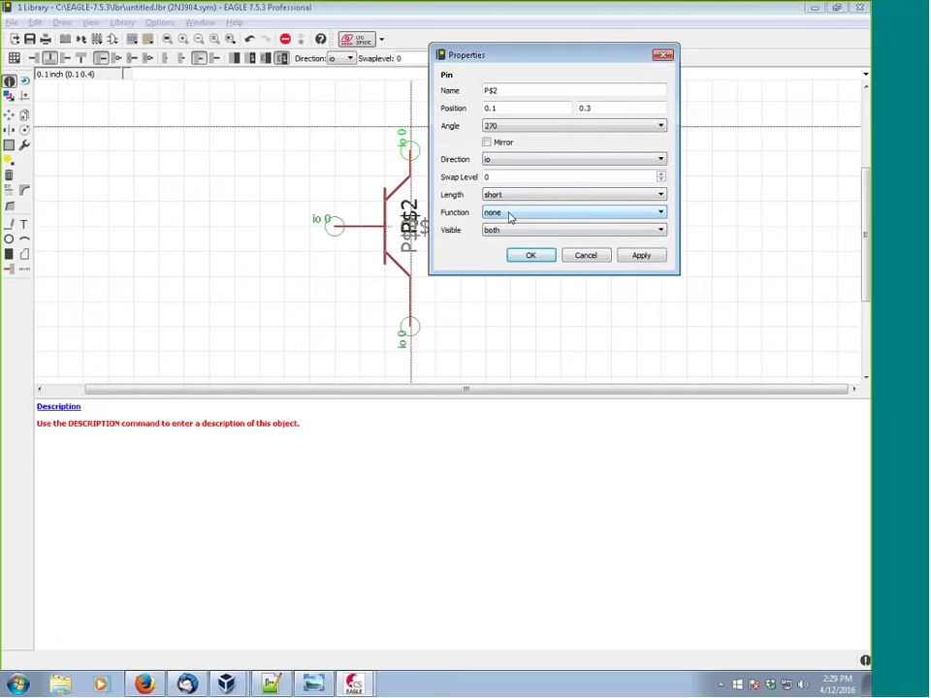
key(Tab)
click(659, 159)
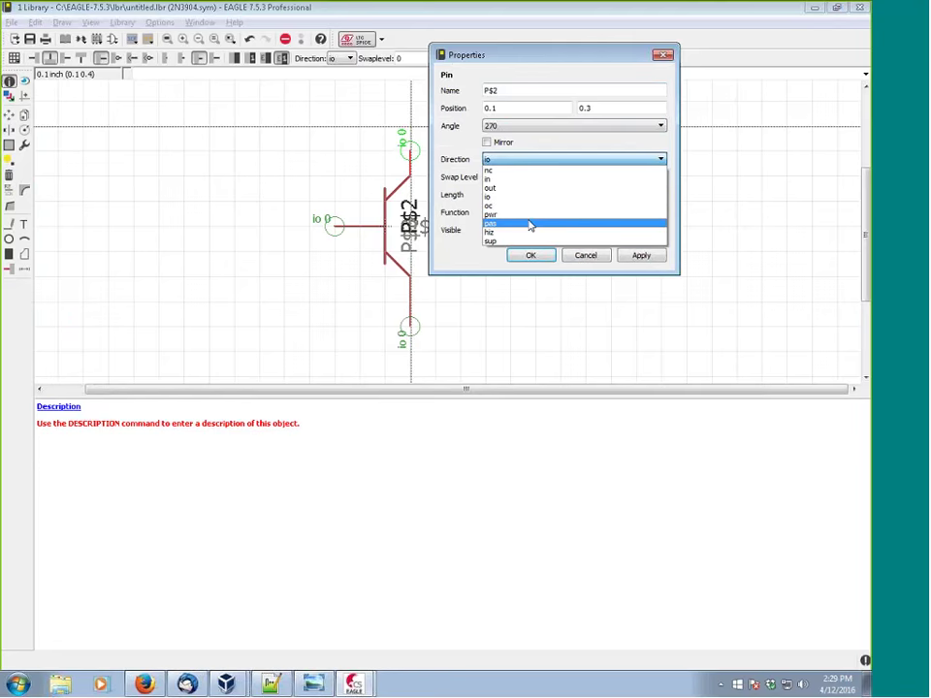
click(660, 161)
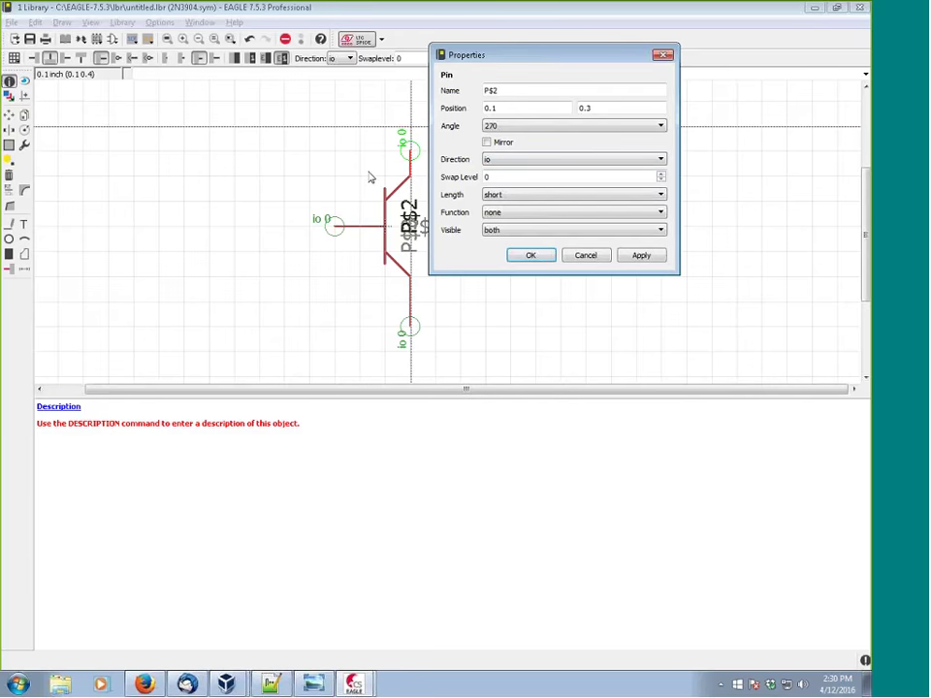
click(546, 257)
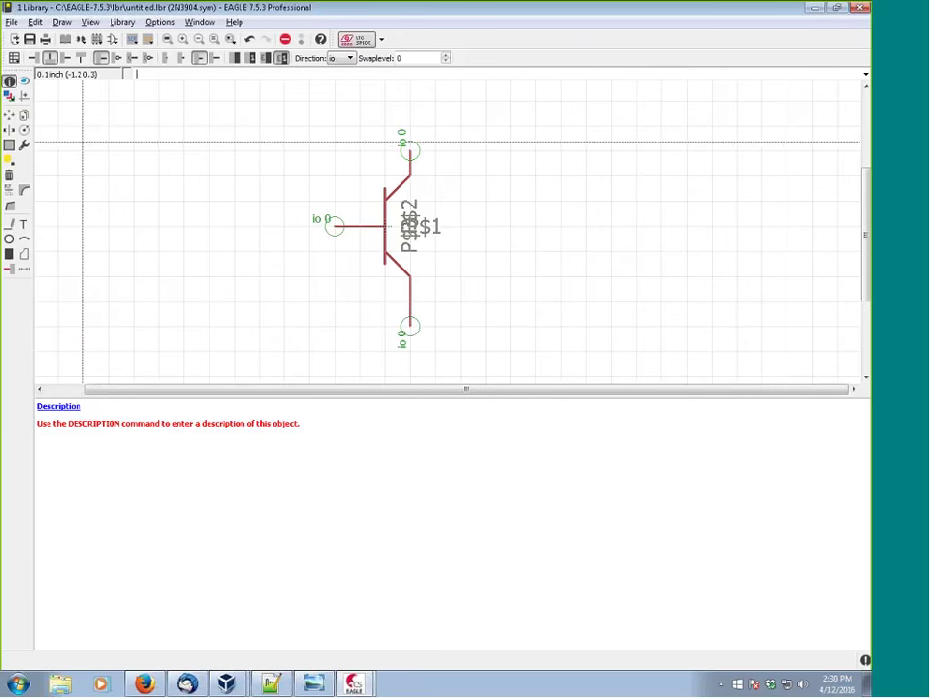
Change the length of the base pin and the lower pin to short.
click(24, 146)
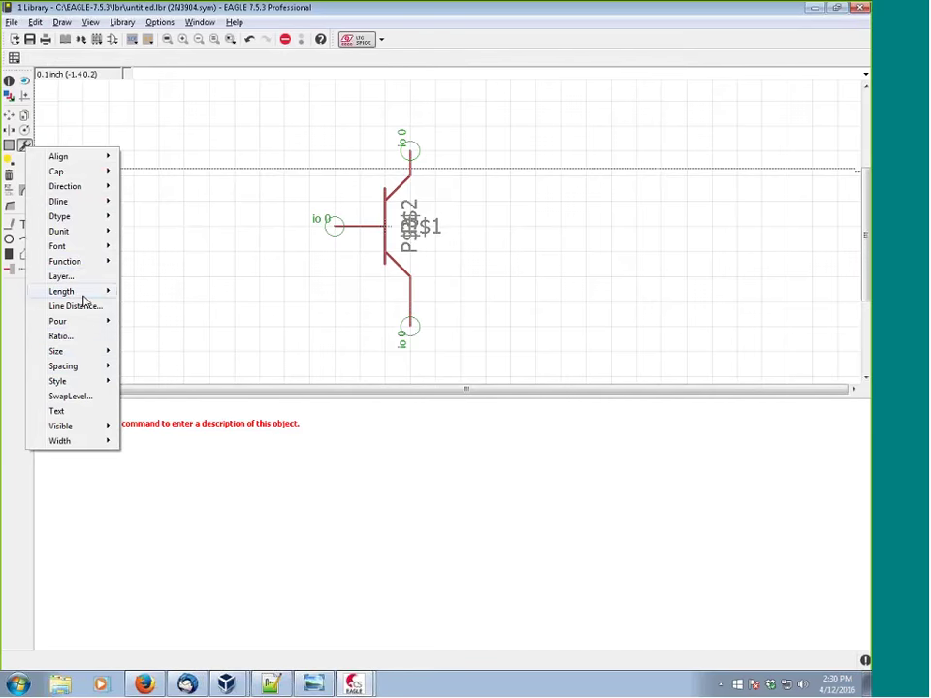
mouse_move(95, 260)
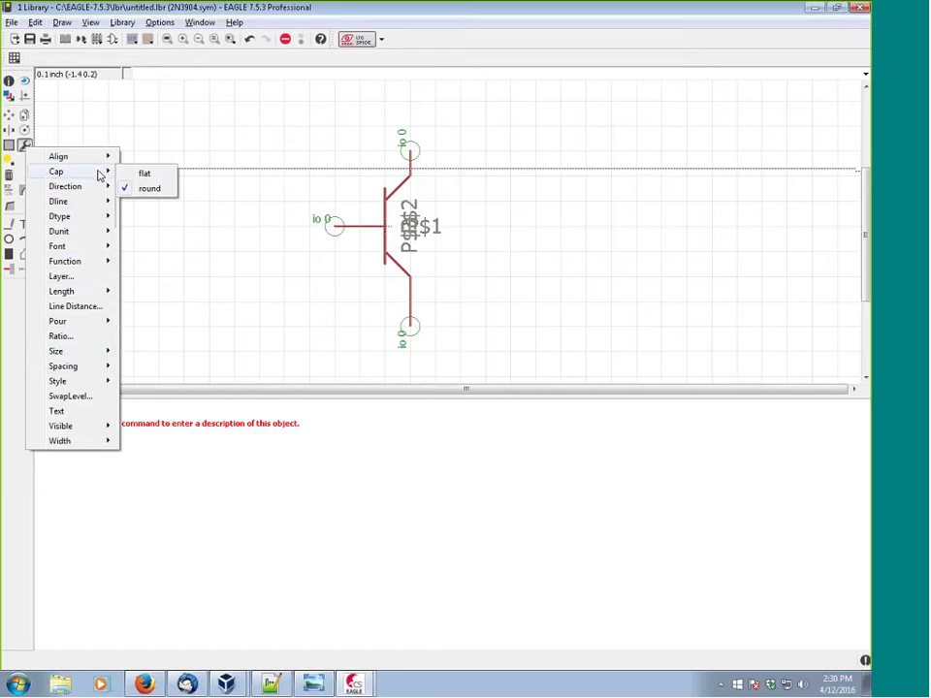
mouse_move(100, 161)
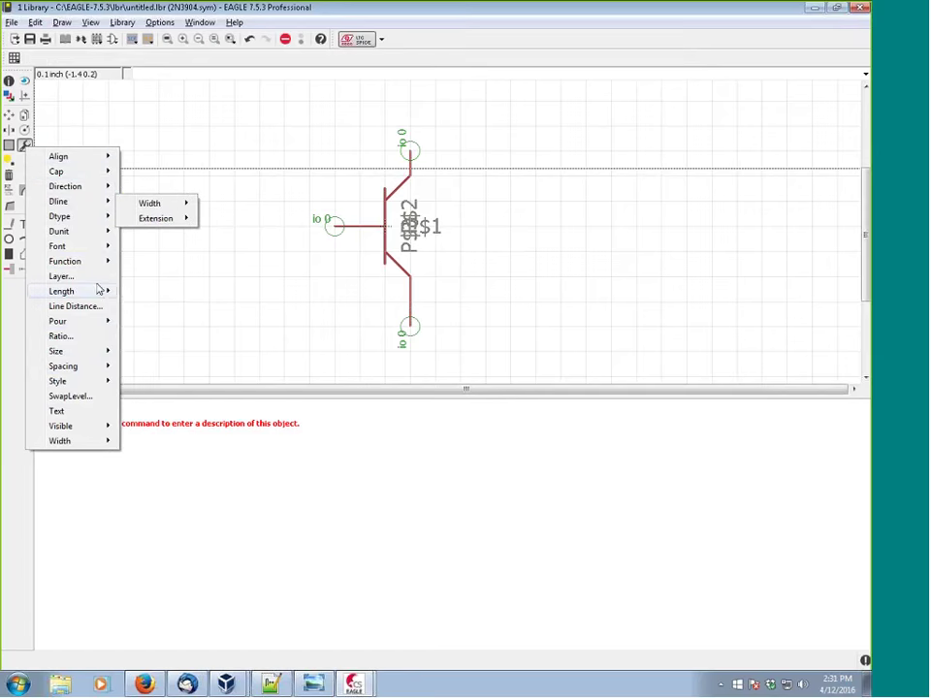
mouse_move(97, 291)
click(150, 309)
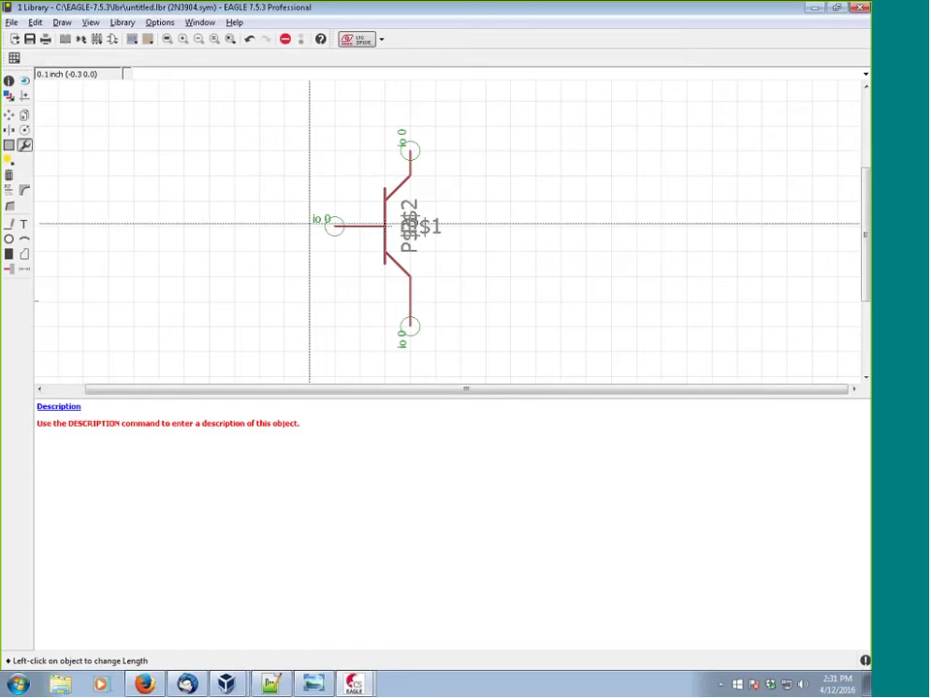
click(331, 225)
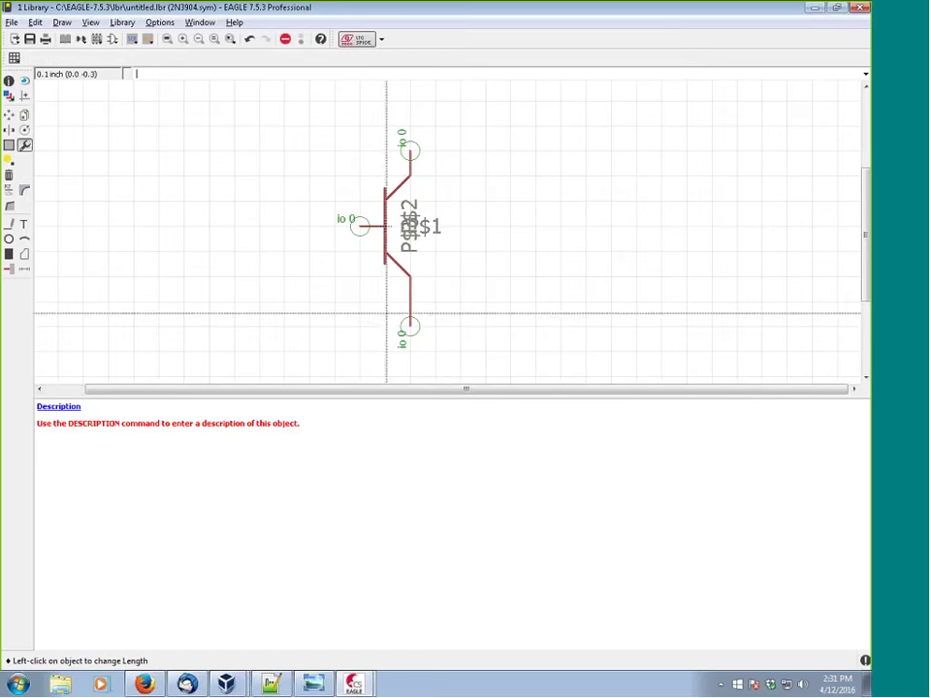
click(410, 323)
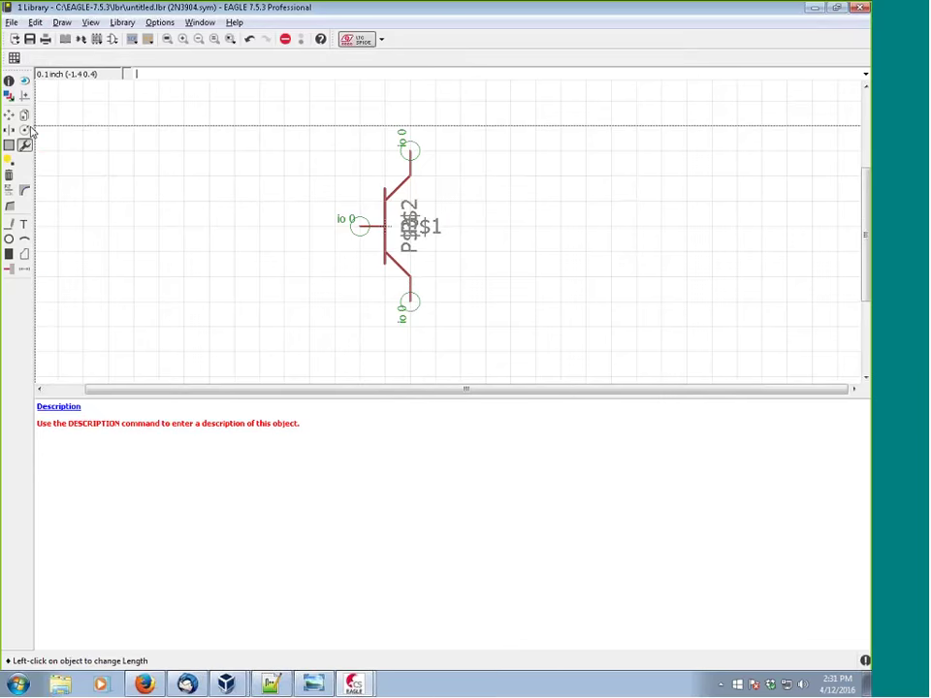
Draw the emitter arrowhead at 0.1, -0.2 from two lines about 0.05 inch long, one running upward and one toward the base.
click(9, 224)
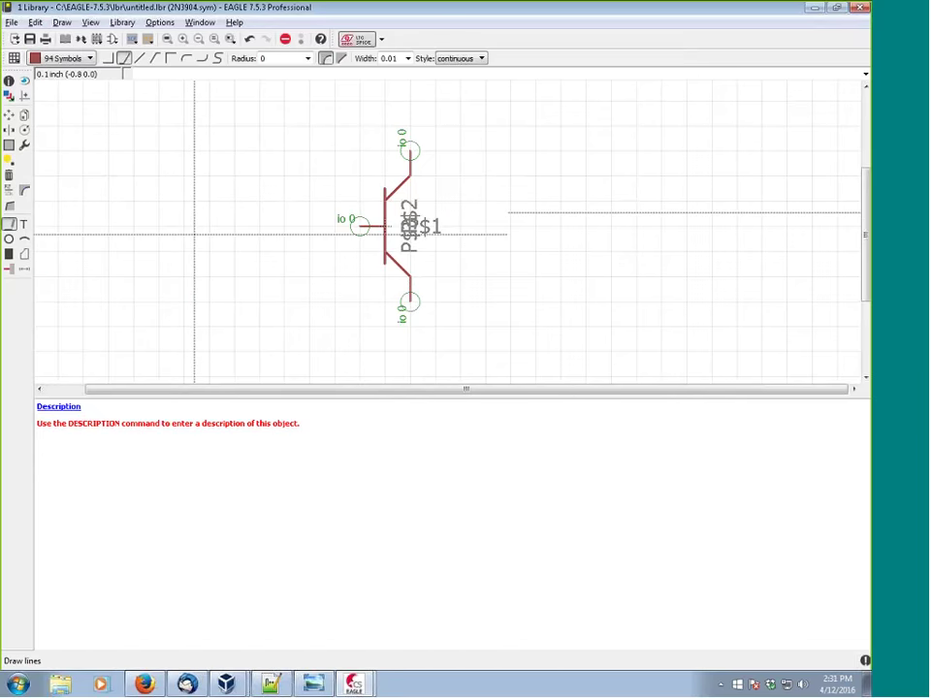
scroll(427, 284, up, 2)
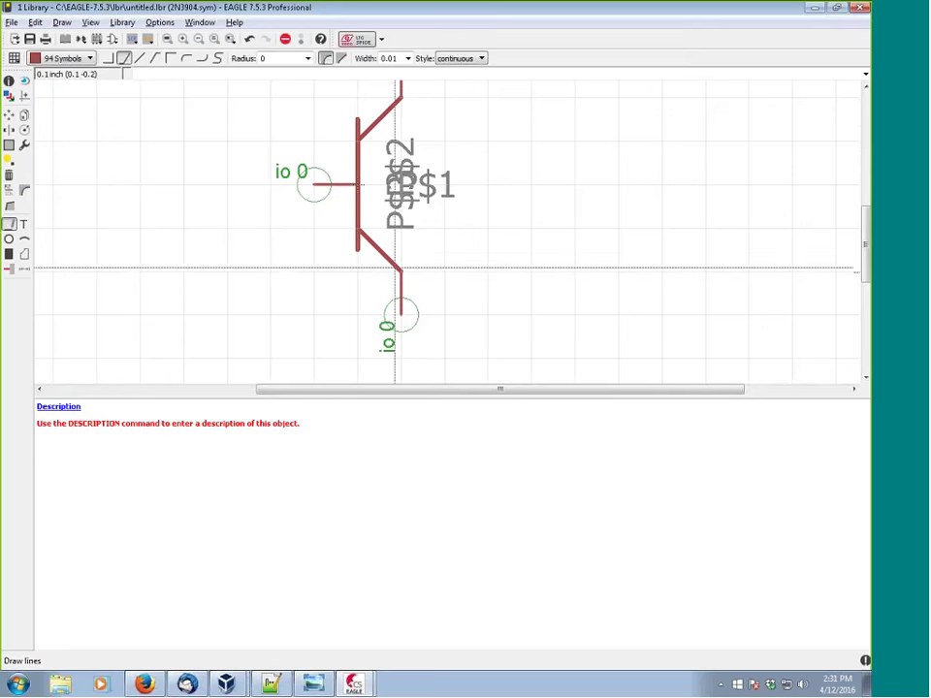
click(401, 271)
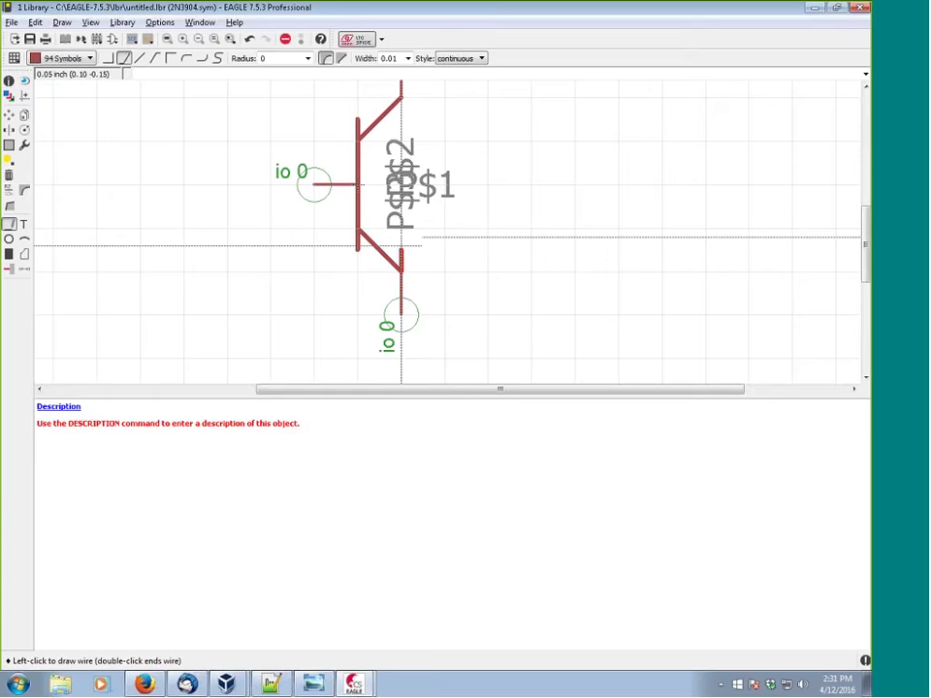
double_click(401, 270)
click(402, 271)
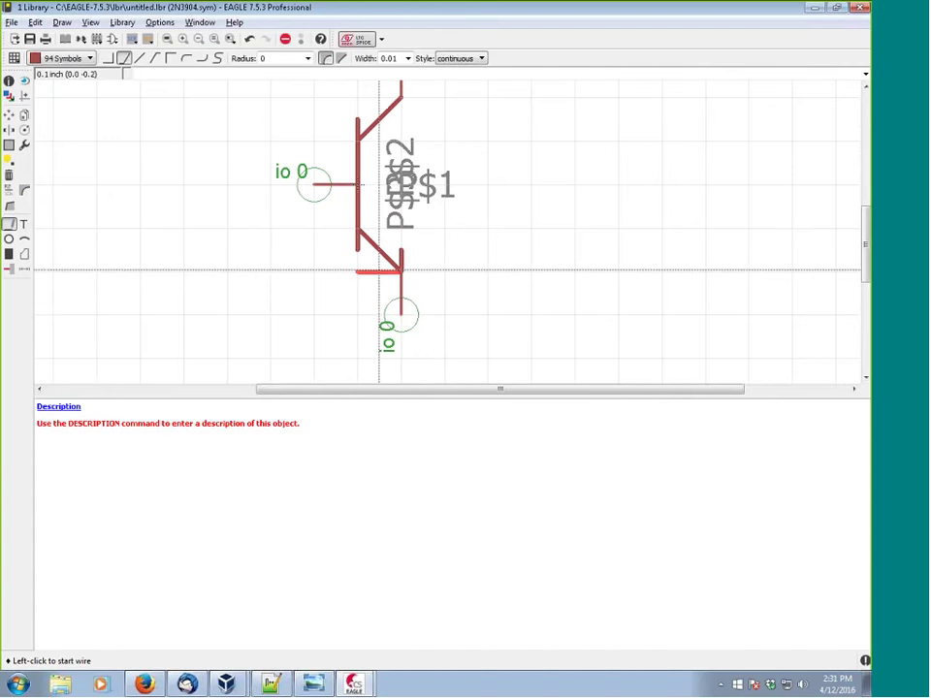
click(377, 271)
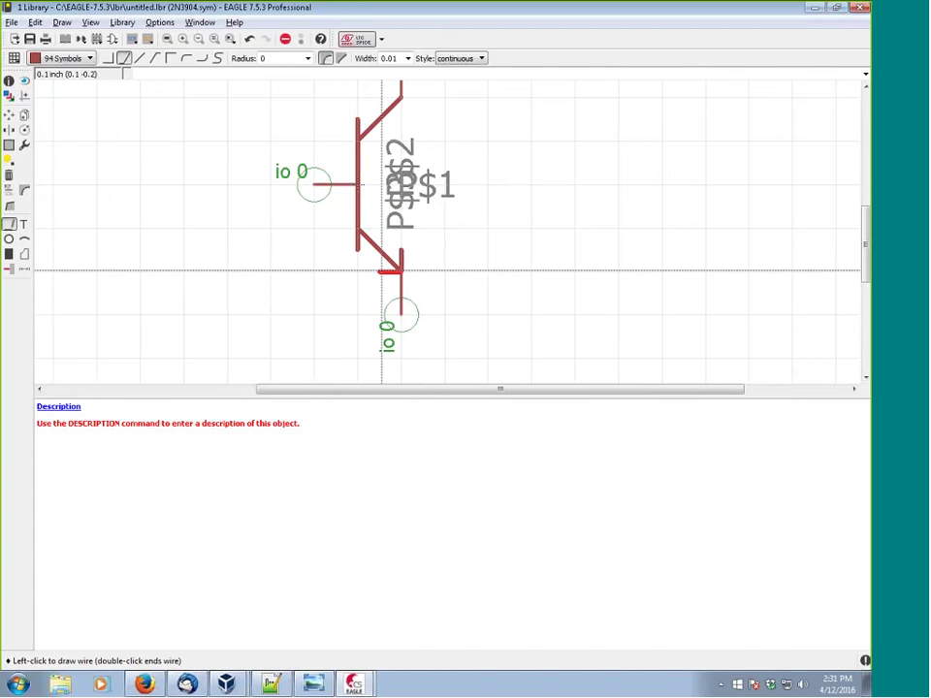
key(Escape)
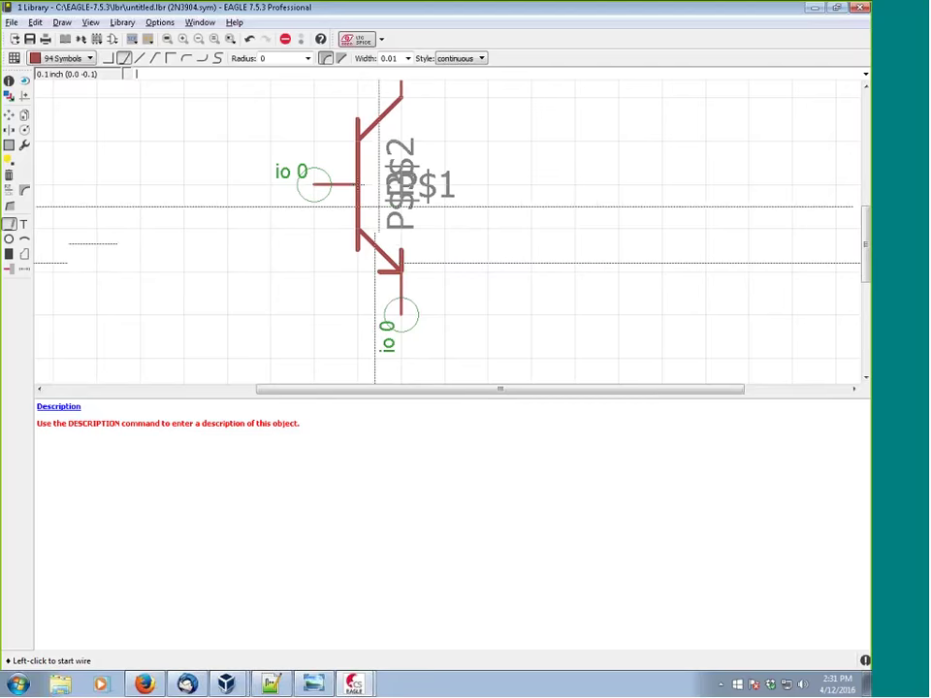
Name the base pin B.
scroll(350, 205, down, 2)
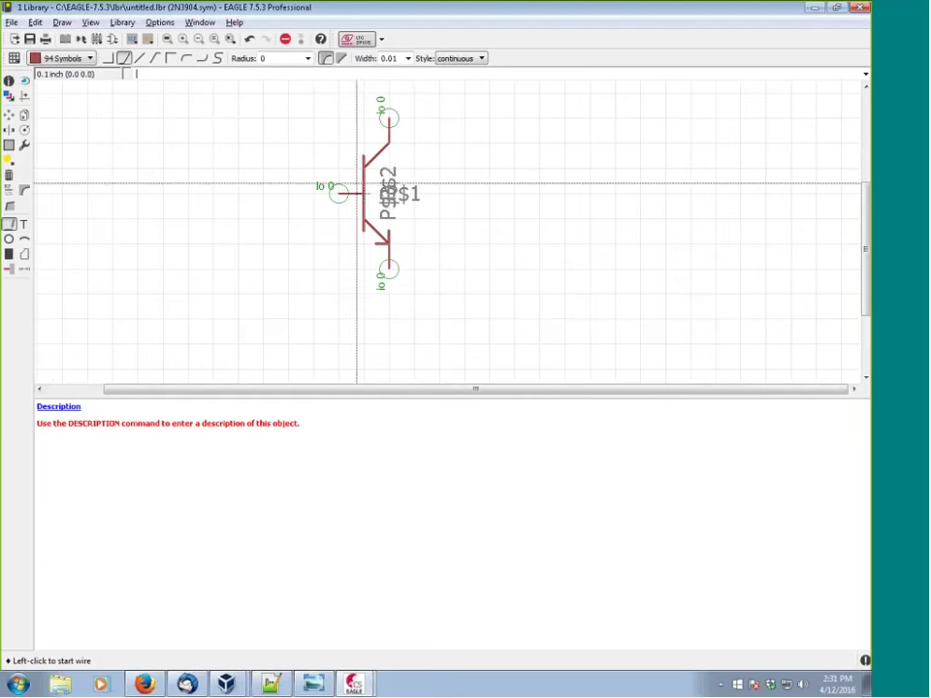
click(9, 189)
click(335, 193)
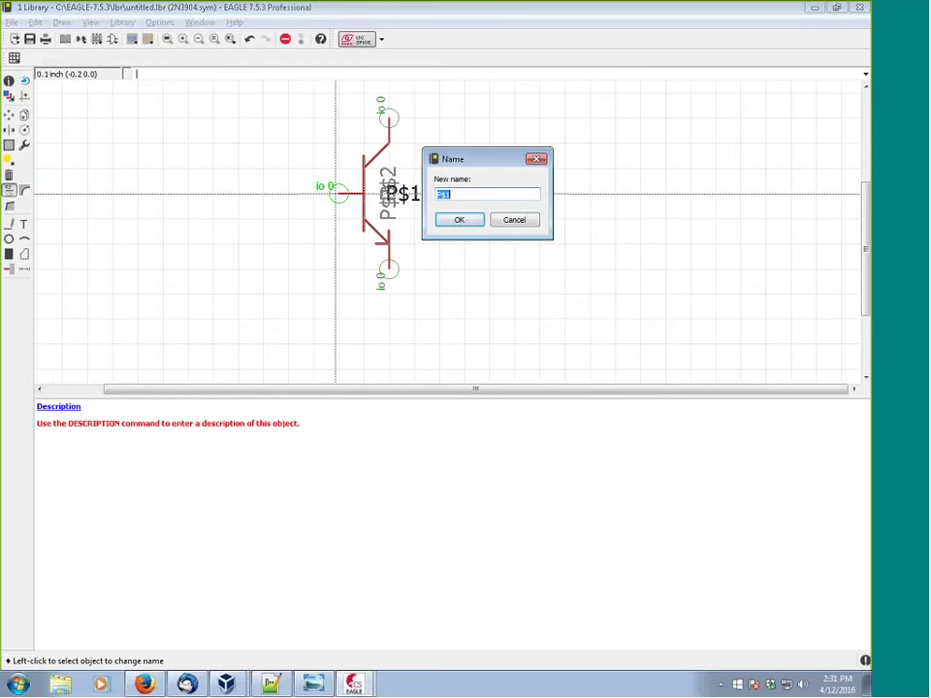
text(B)
key(Return)
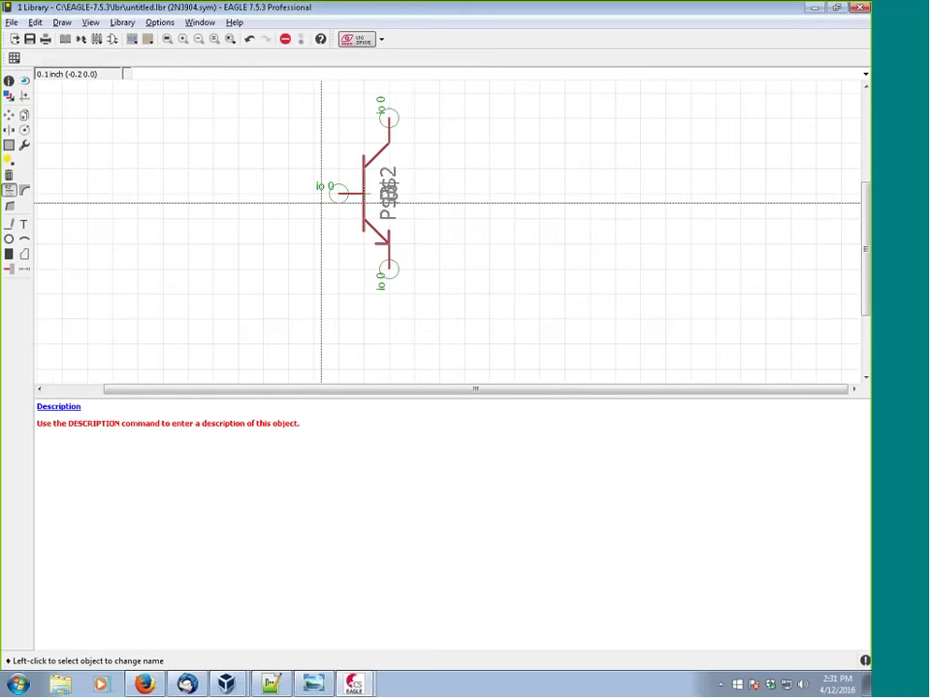
Name the upper pin C and the lower pin E.
click(390, 116)
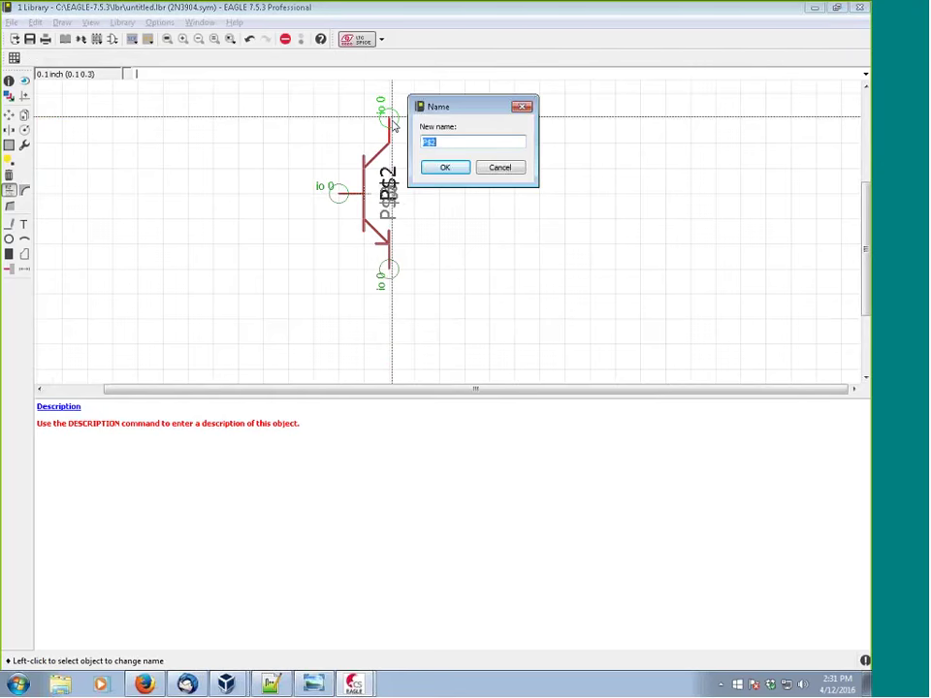
text(C)
click(444, 167)
click(391, 272)
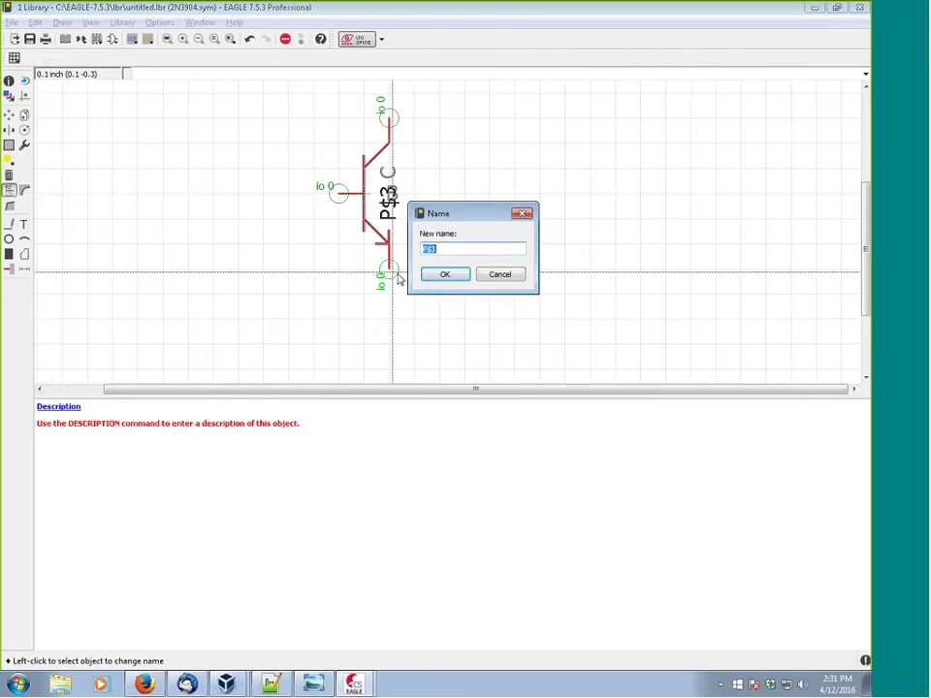
text(E)
click(444, 274)
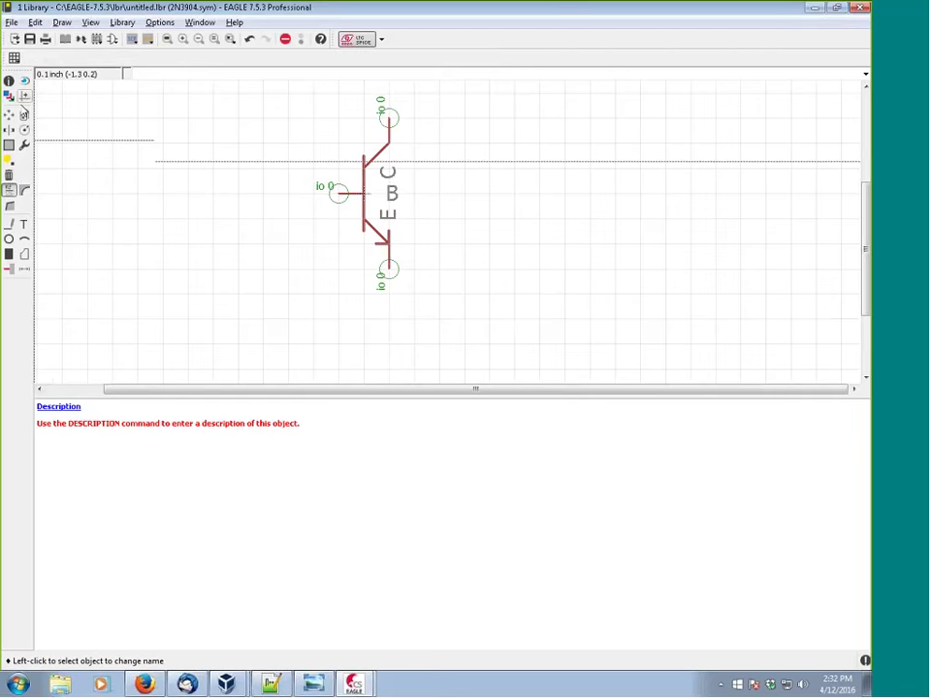
Change the Visible setting of the base, collector and emitter pins to pad so their pin names are hidden.
click(27, 144)
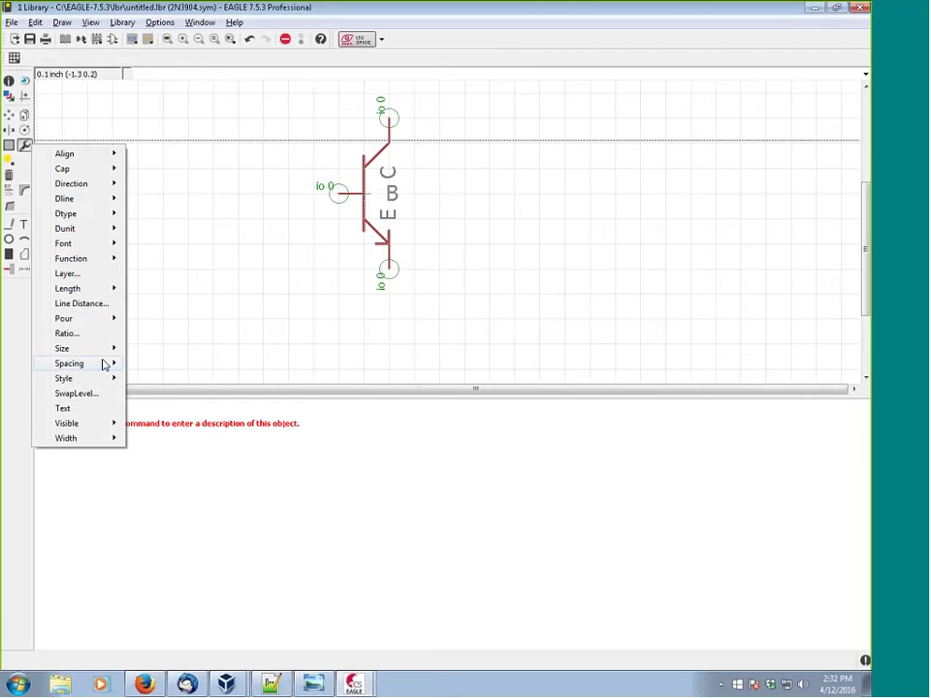
mouse_move(117, 426)
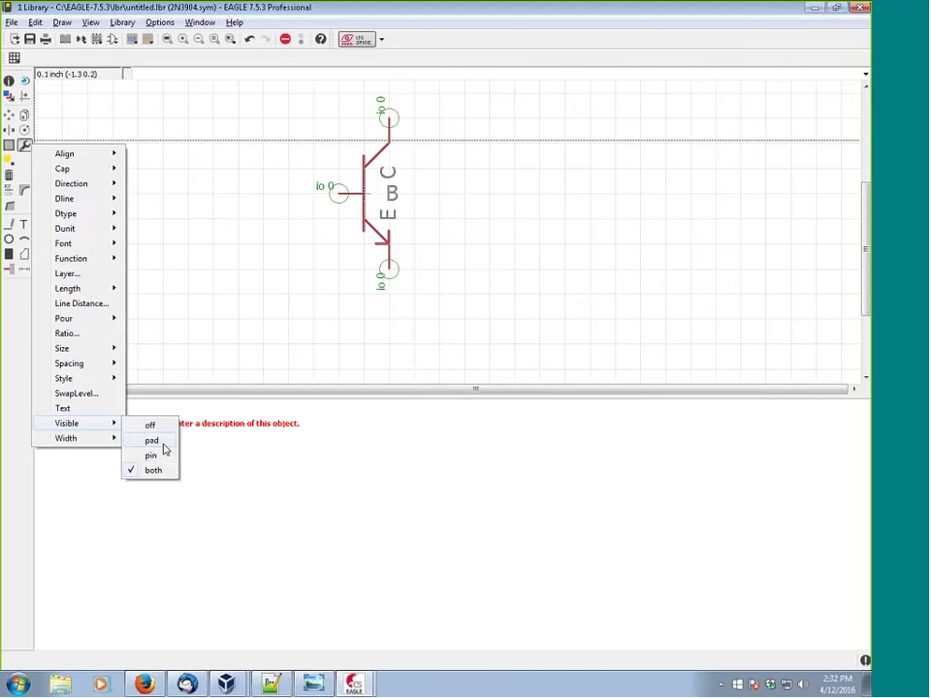
click(164, 445)
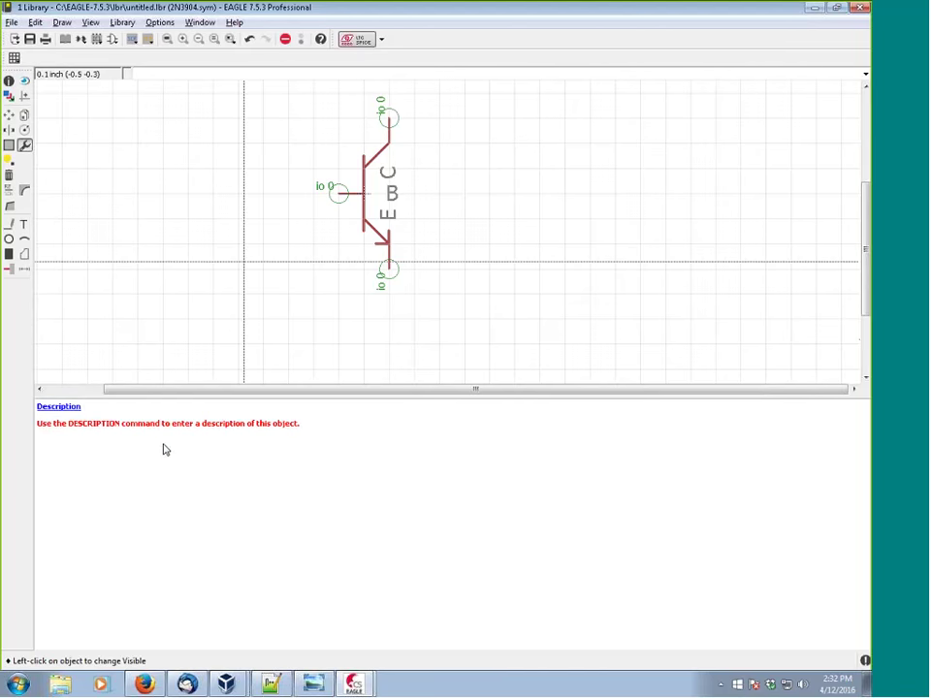
click(344, 191)
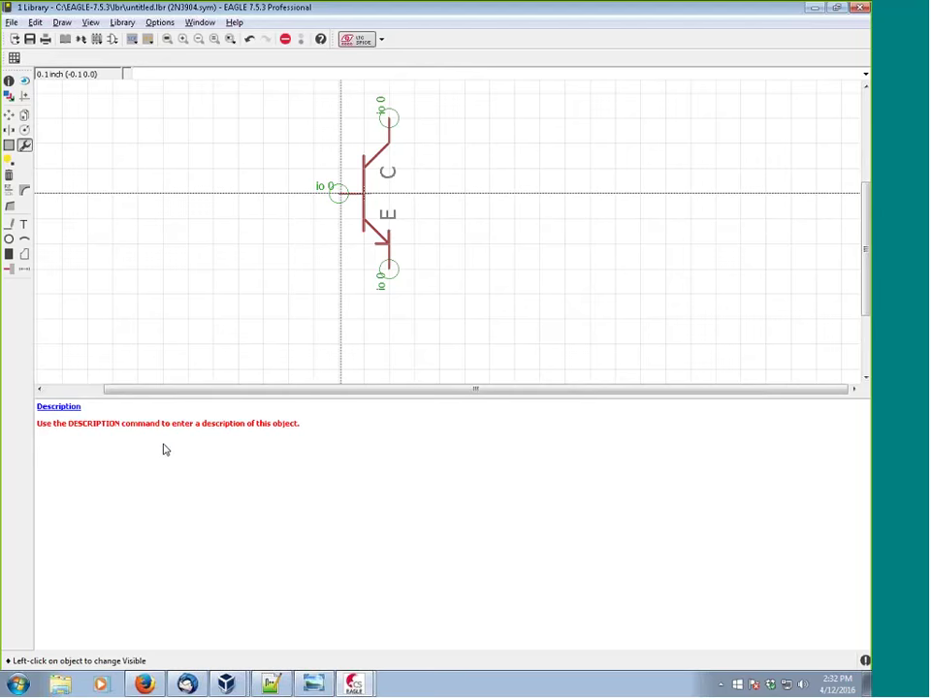
click(382, 131)
click(389, 279)
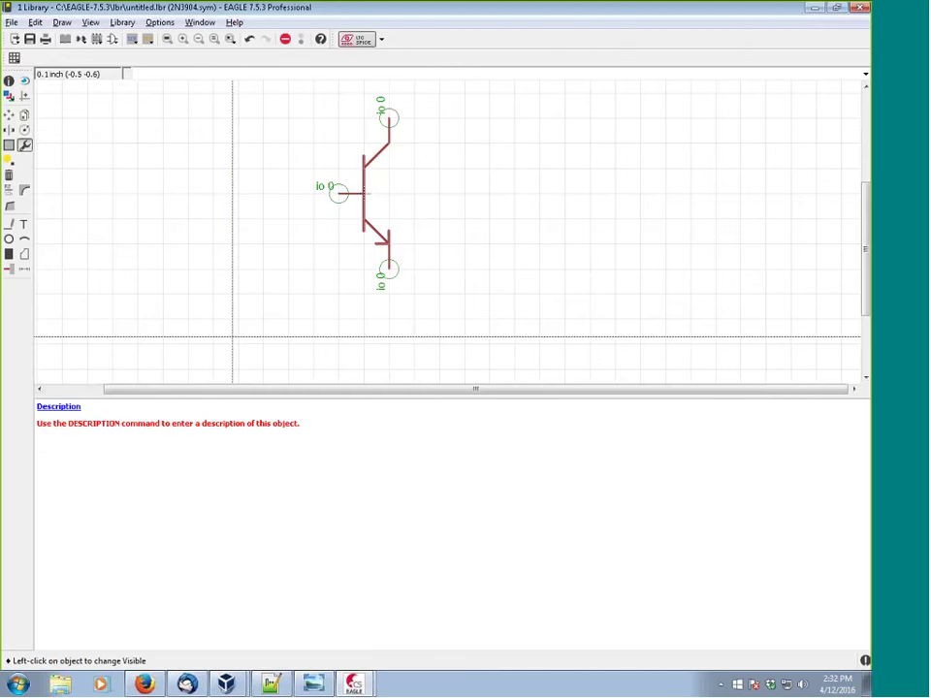
Place a >NAME text on layer 95 Names, just right of the transistor symbol near the collector line.
scroll(338, 252, down, 3)
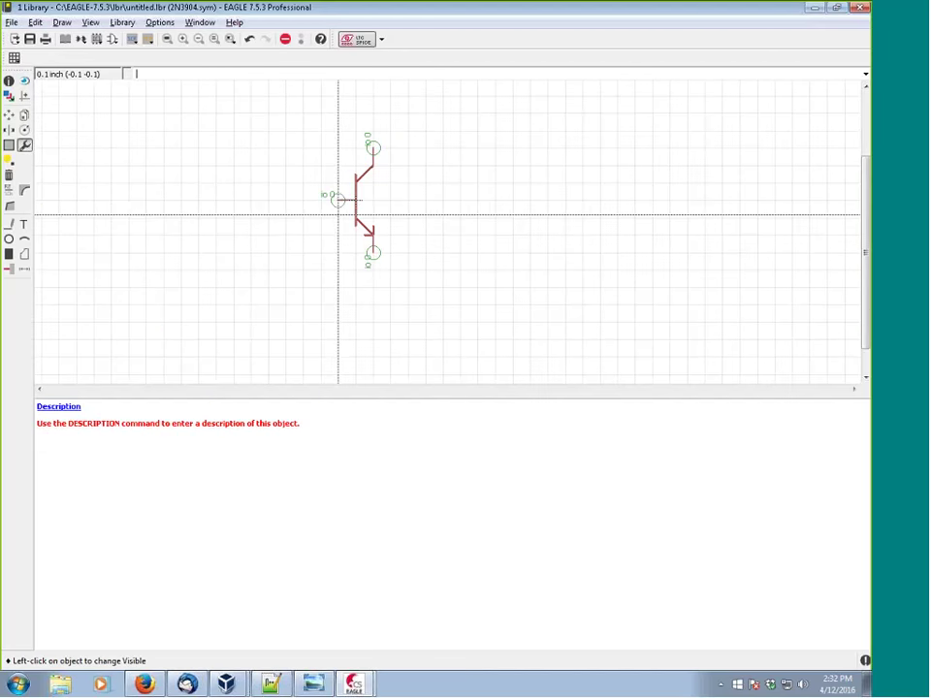
middle_drag(399, 220, 409, 242)
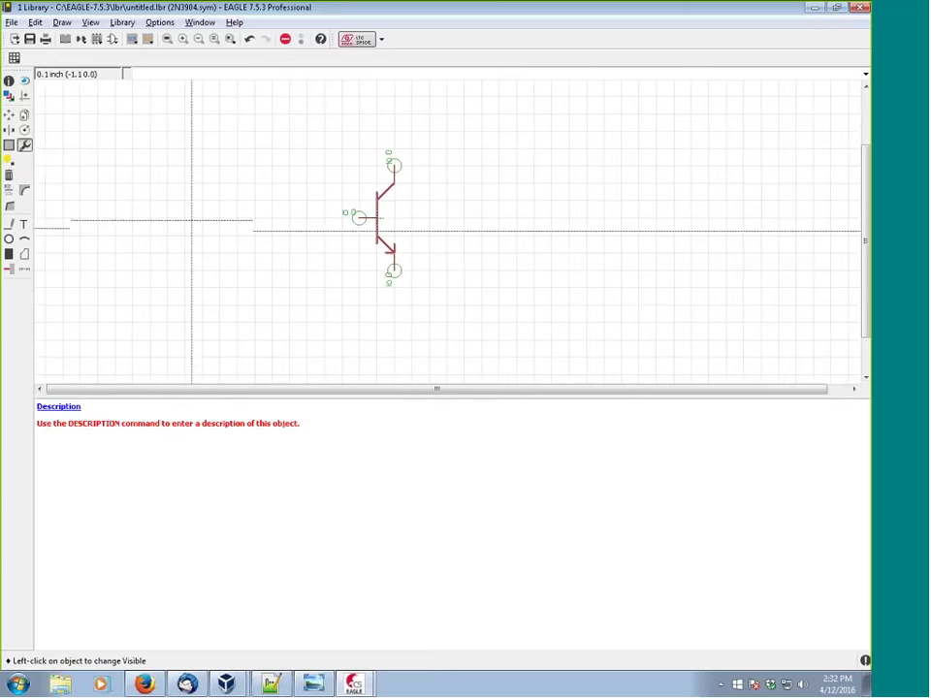
click(24, 225)
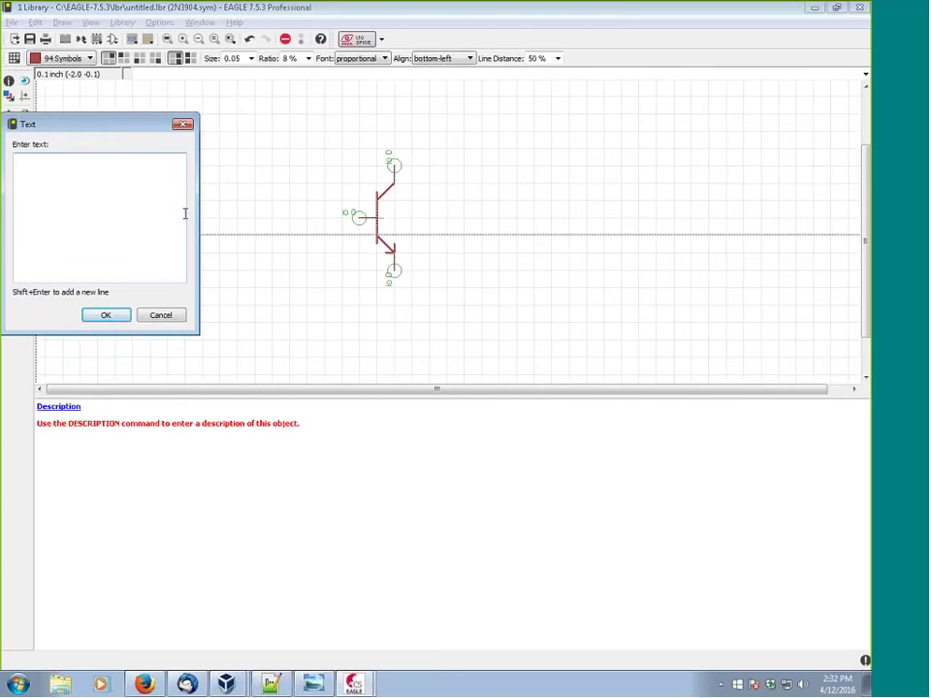
text(>NAME)
key(Return)
click(90, 58)
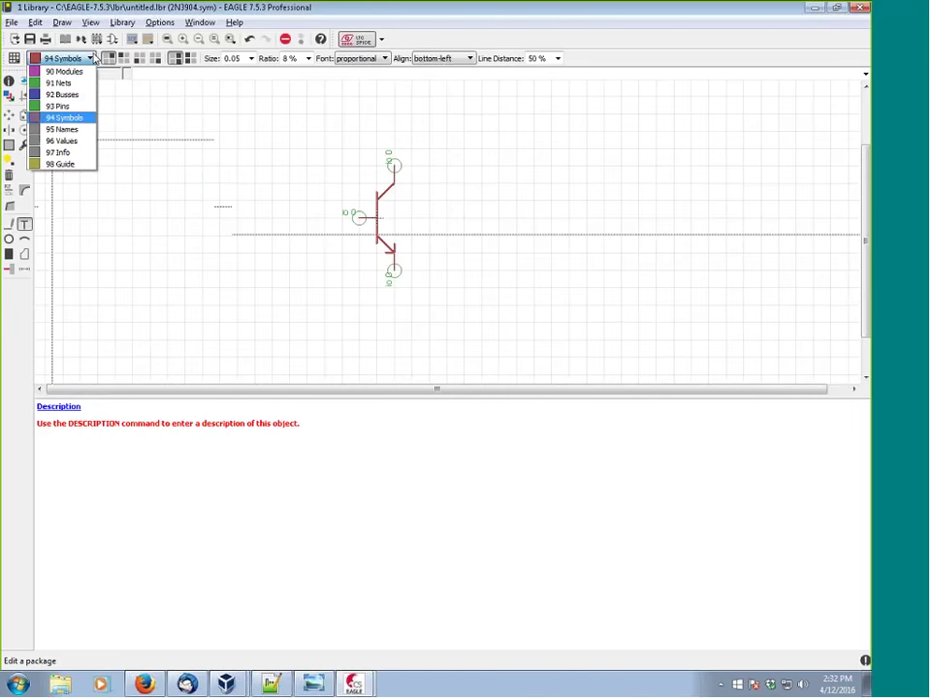
click(61, 129)
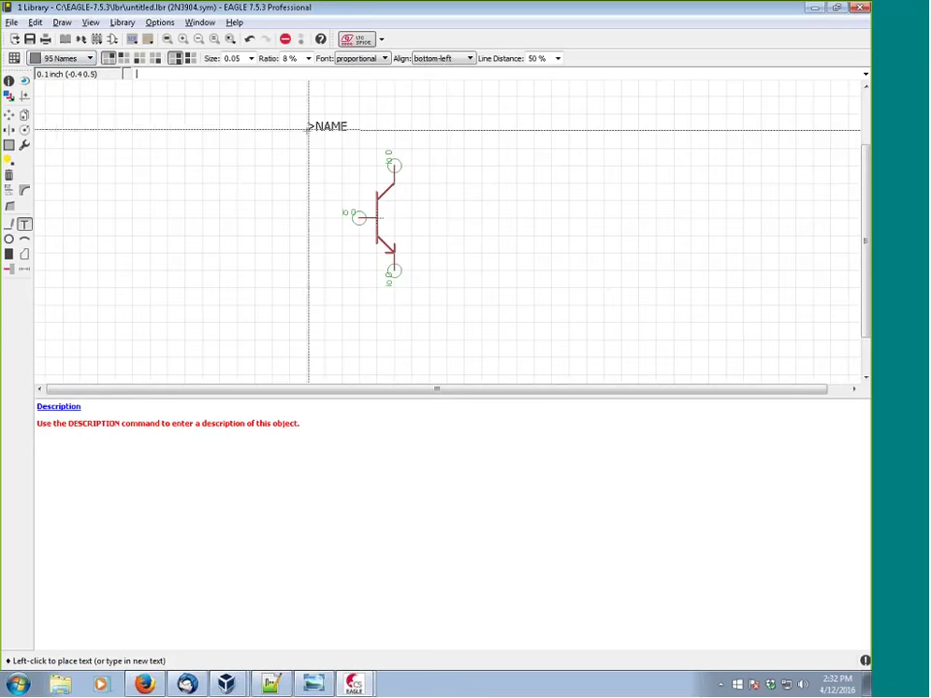
click(416, 193)
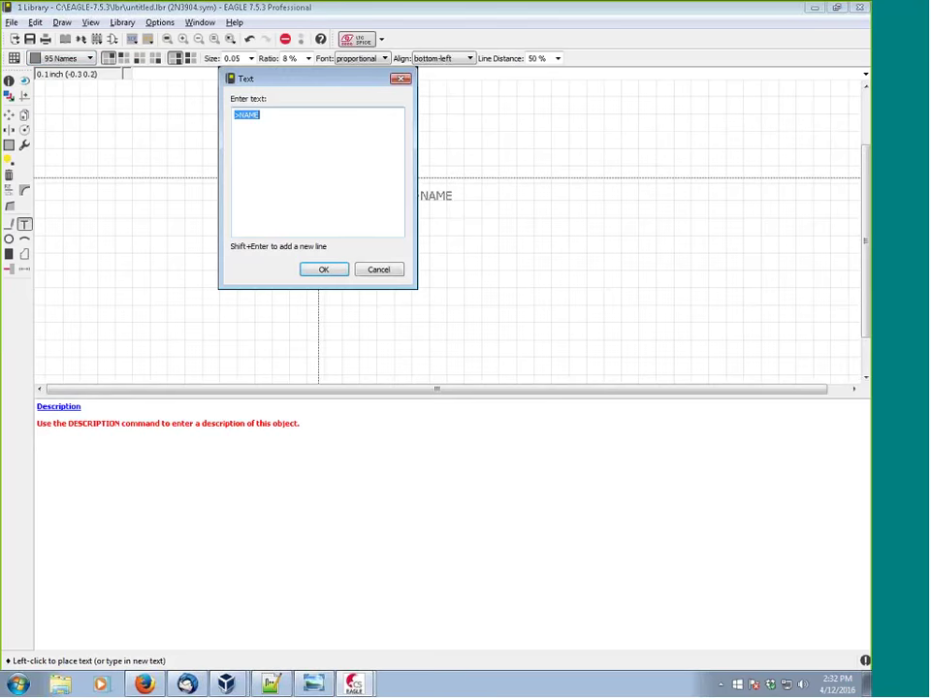
Place a >VALUE text on layer 96 Values at 0.2, -0.1, below the >NAME text.
text(>N)
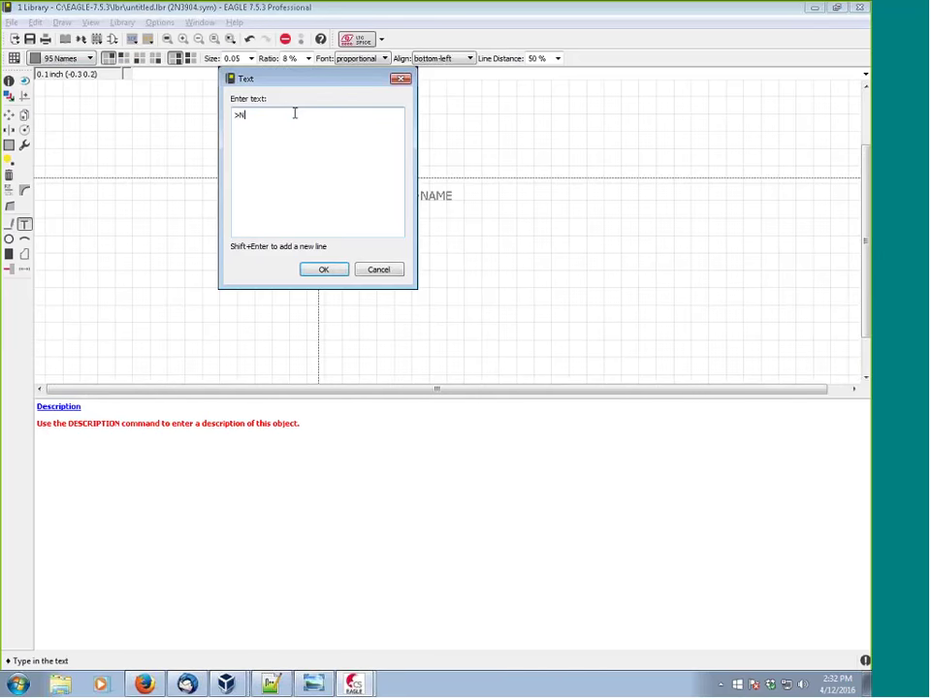
text(ALUE)
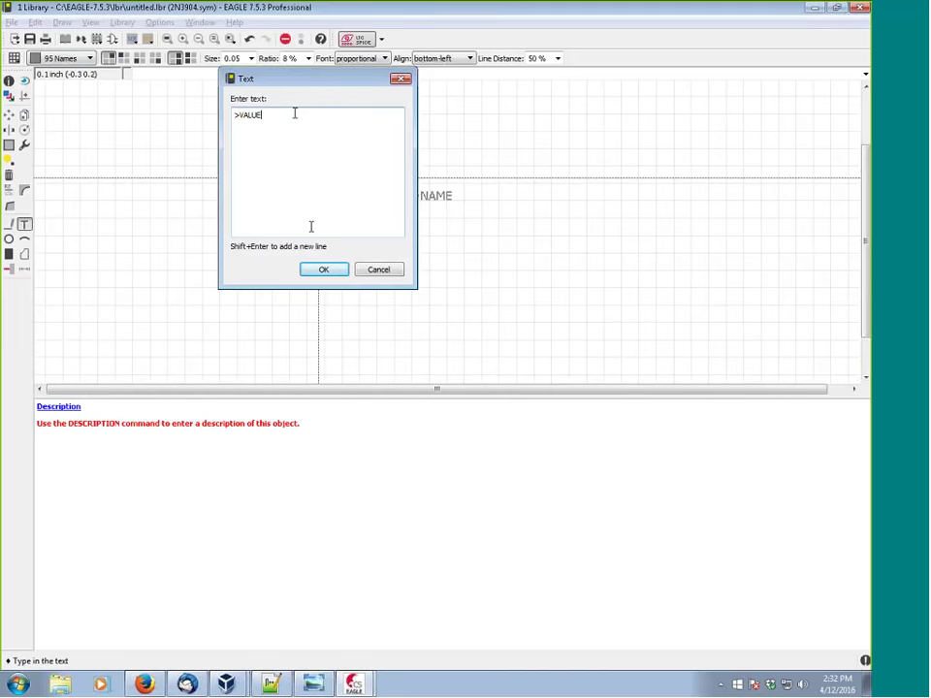
key(Return)
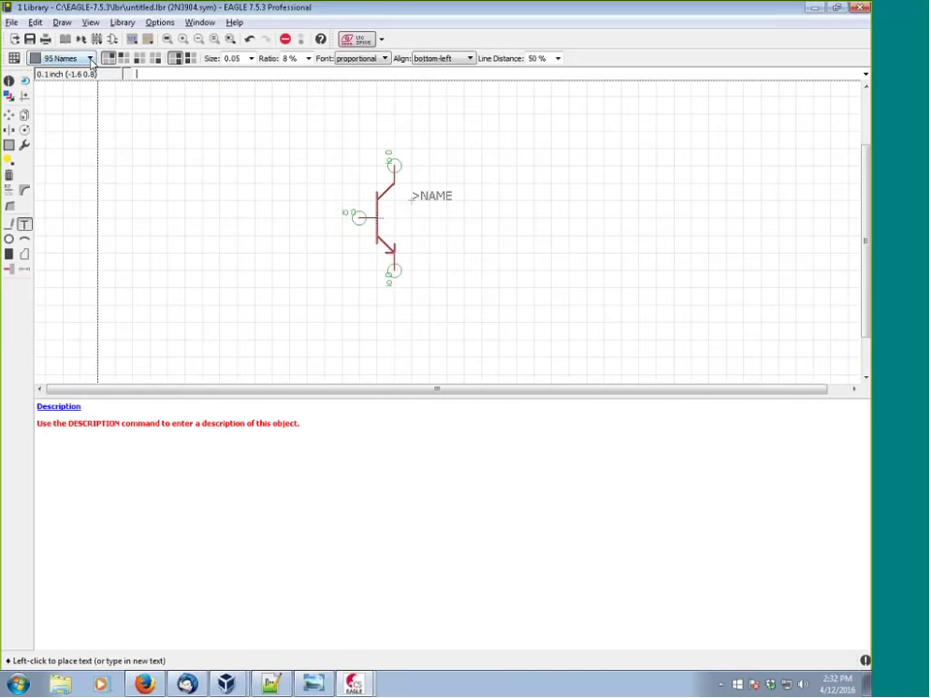
click(90, 59)
click(73, 140)
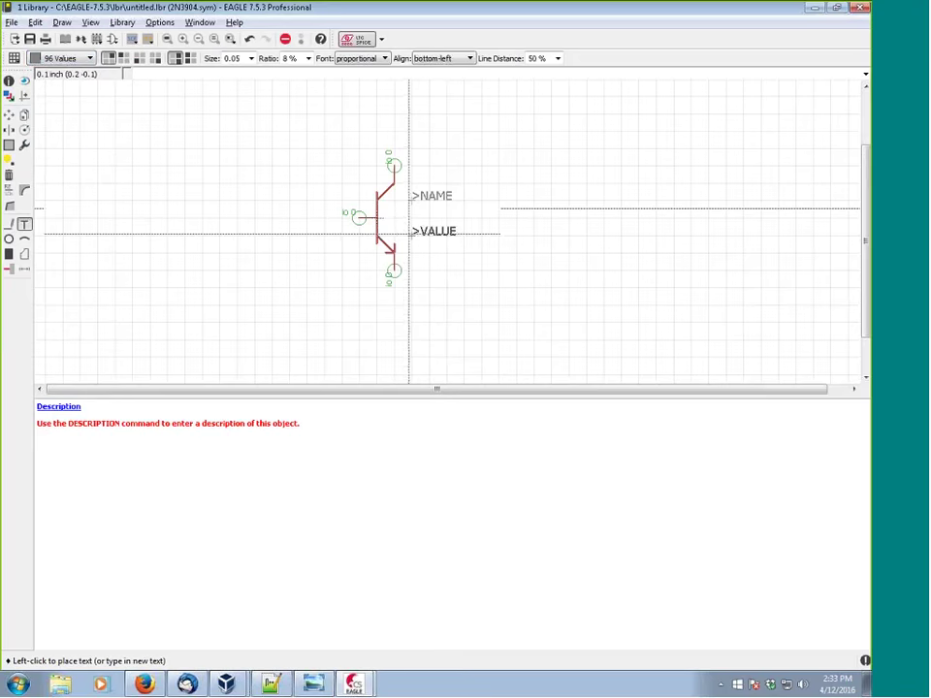
click(409, 233)
key(Escape)
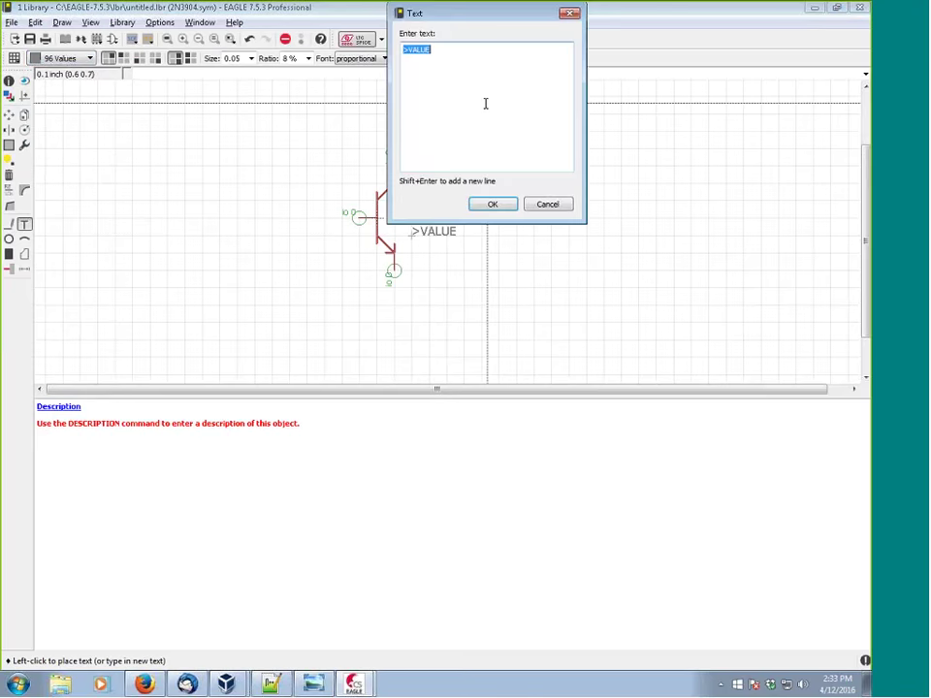
key(Escape)
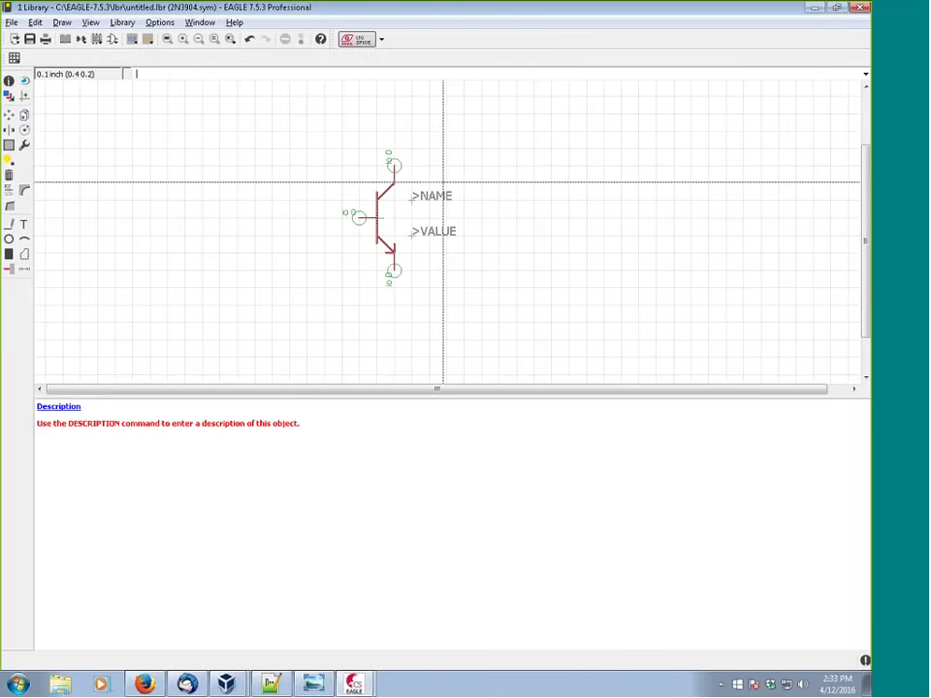
Delete the >NAME and >VALUE texts beside the transistor symbol.
key(Delete)
click(412, 198)
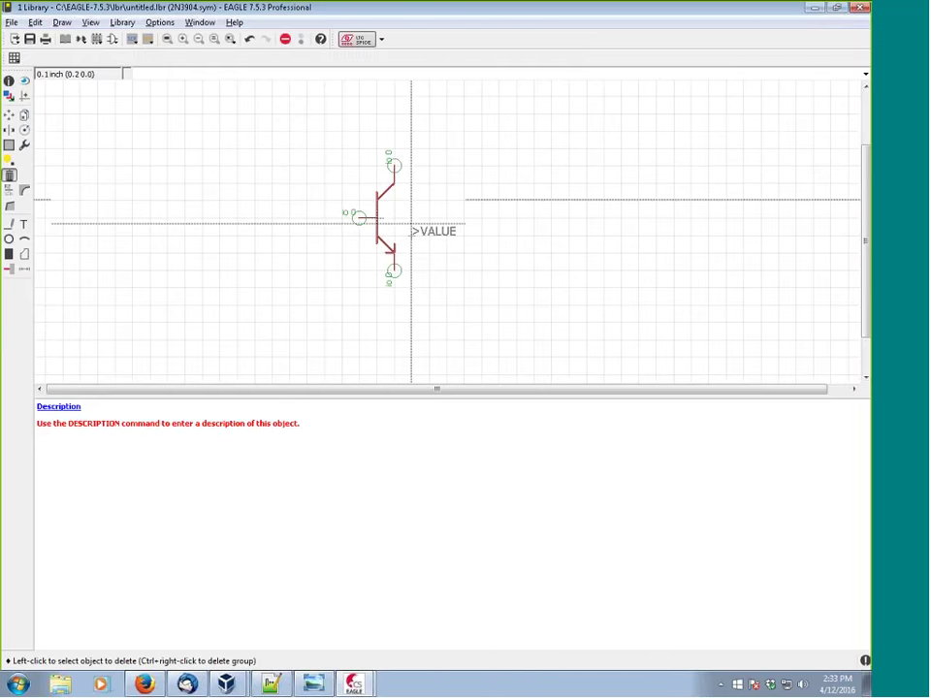
click(413, 231)
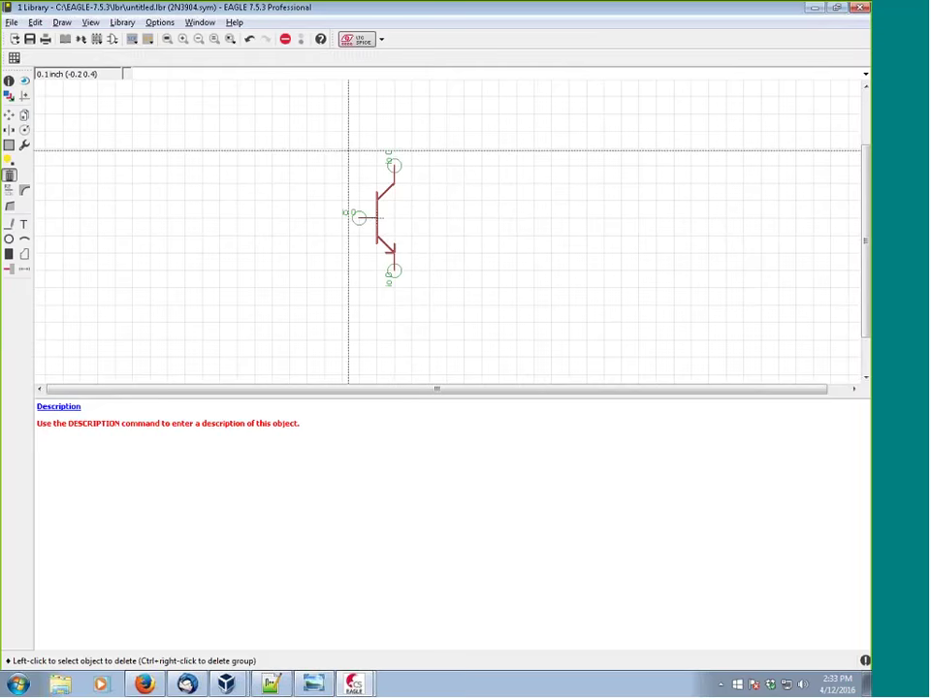
Run the user language program set_name_value.ulp to add the >NAME and >VALUE texts to the symbol.
click(149, 40)
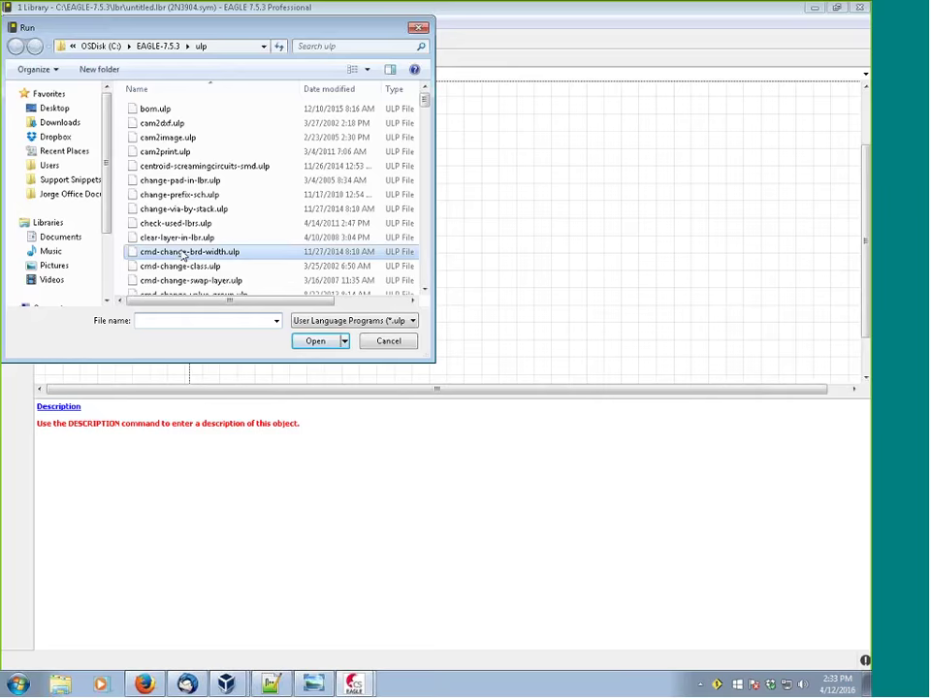
key(s)
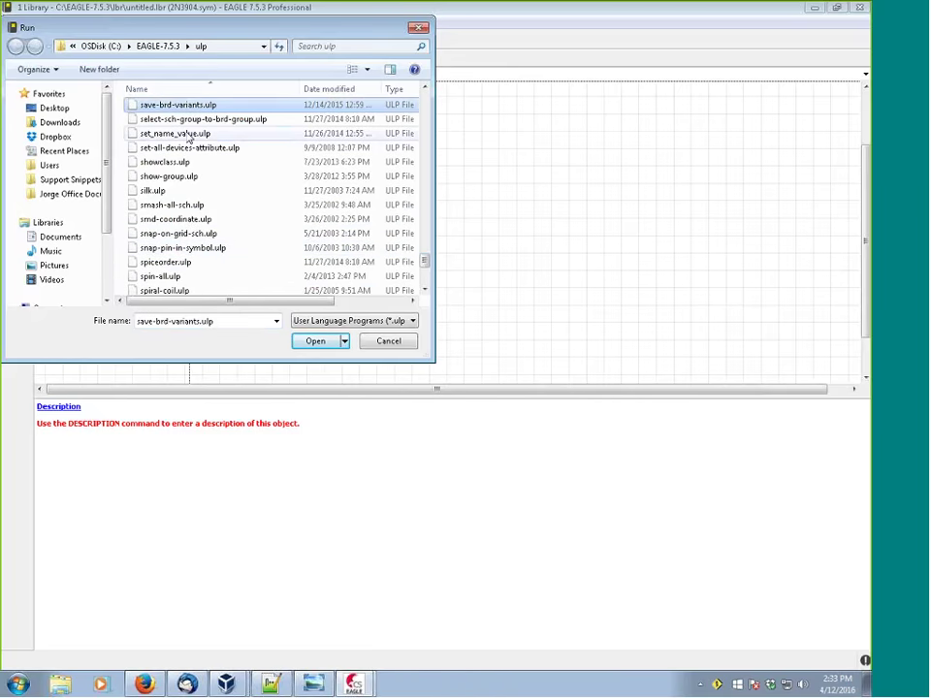
click(184, 136)
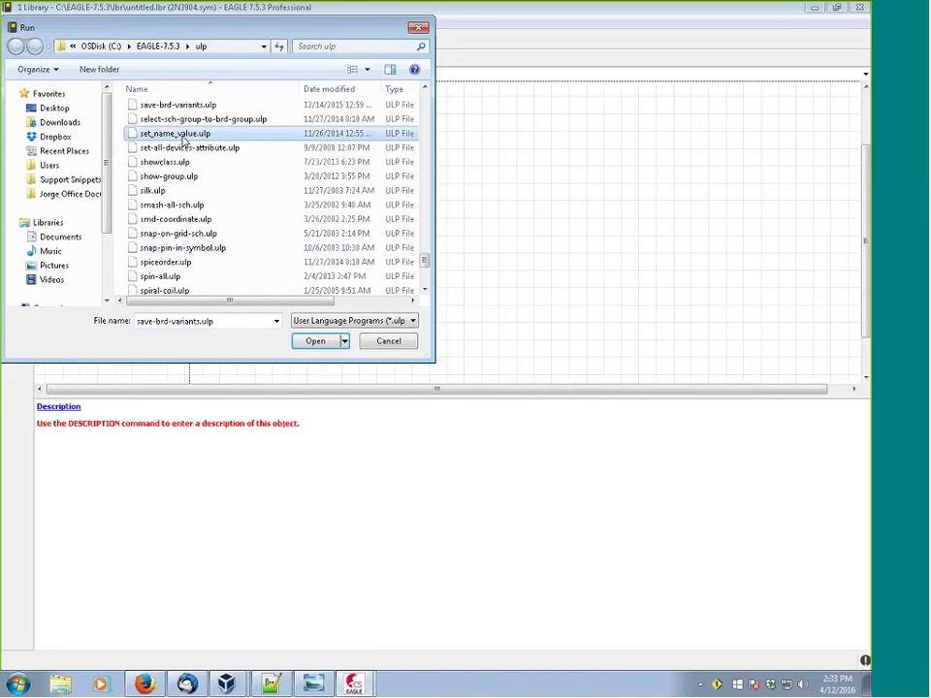
double_click(184, 136)
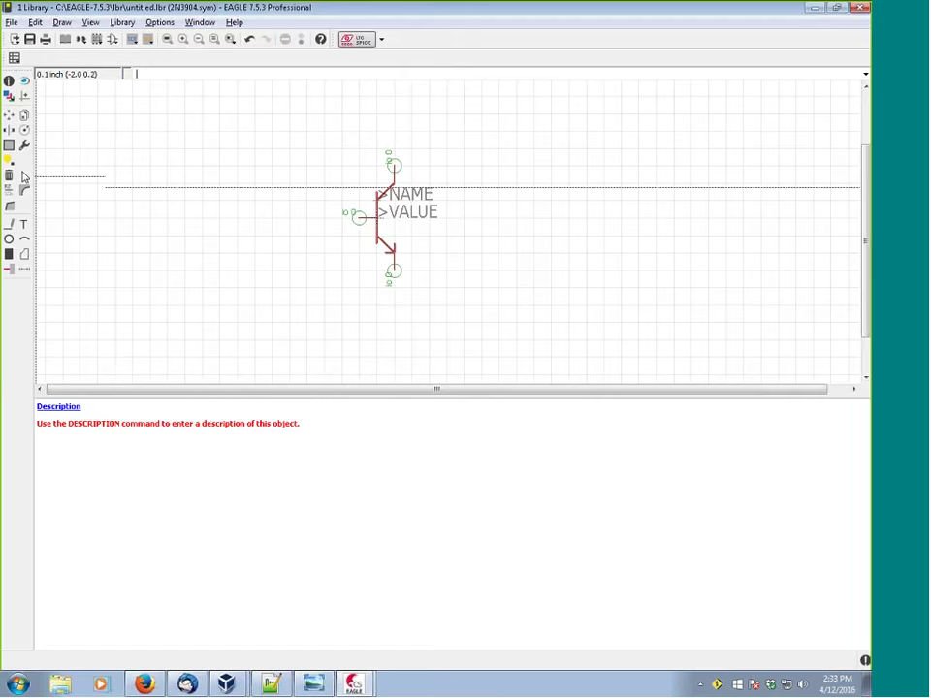
Move the >VALUE and >NAME texts clear of the transistor, placing their origins at about (0.2 -0.1) and (0.2 0.0).
click(9, 114)
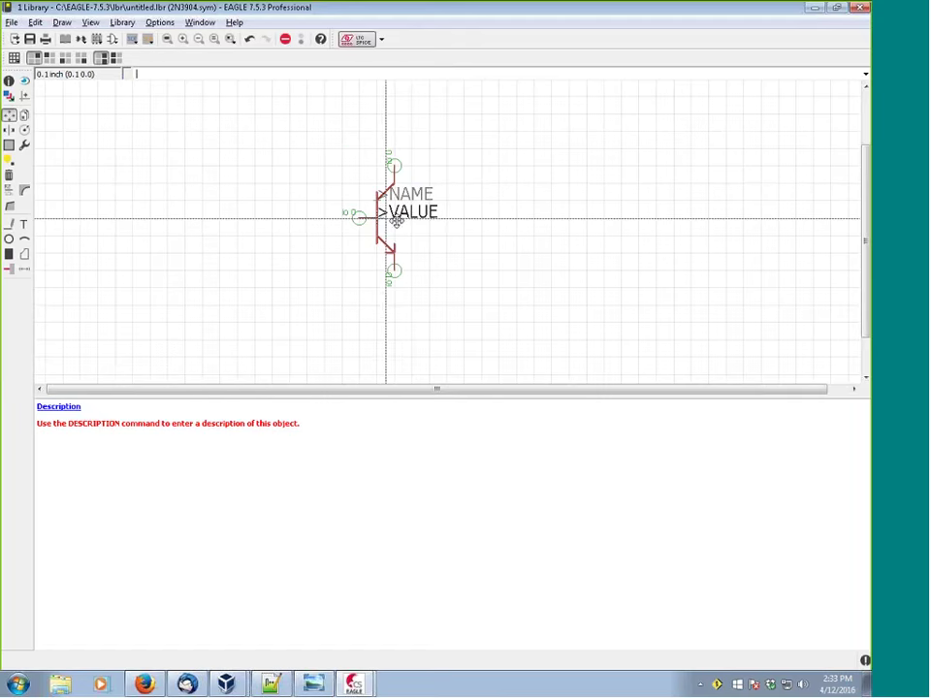
click(396, 220)
click(396, 220)
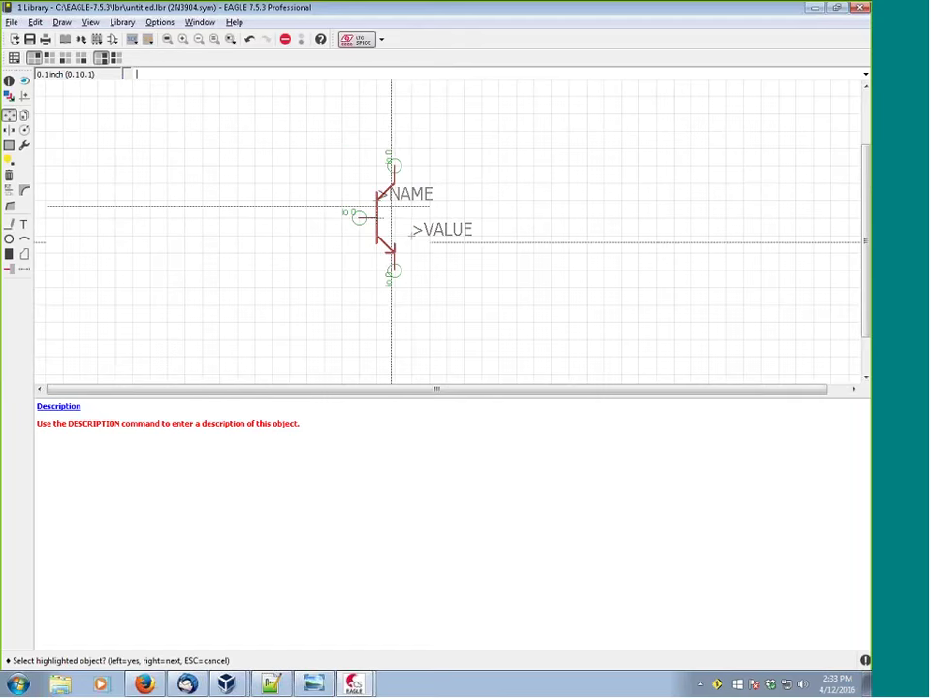
click(383, 199)
click(408, 221)
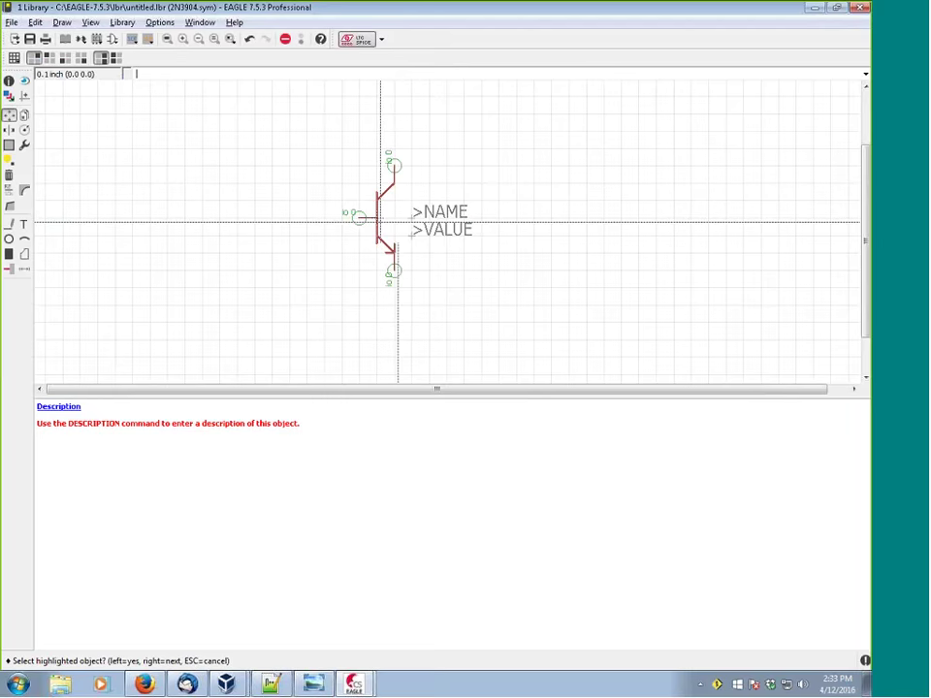
key(Escape)
Inspect the properties of the >NAME and >VALUE texts and look over the whole transistor symbol.
click(9, 80)
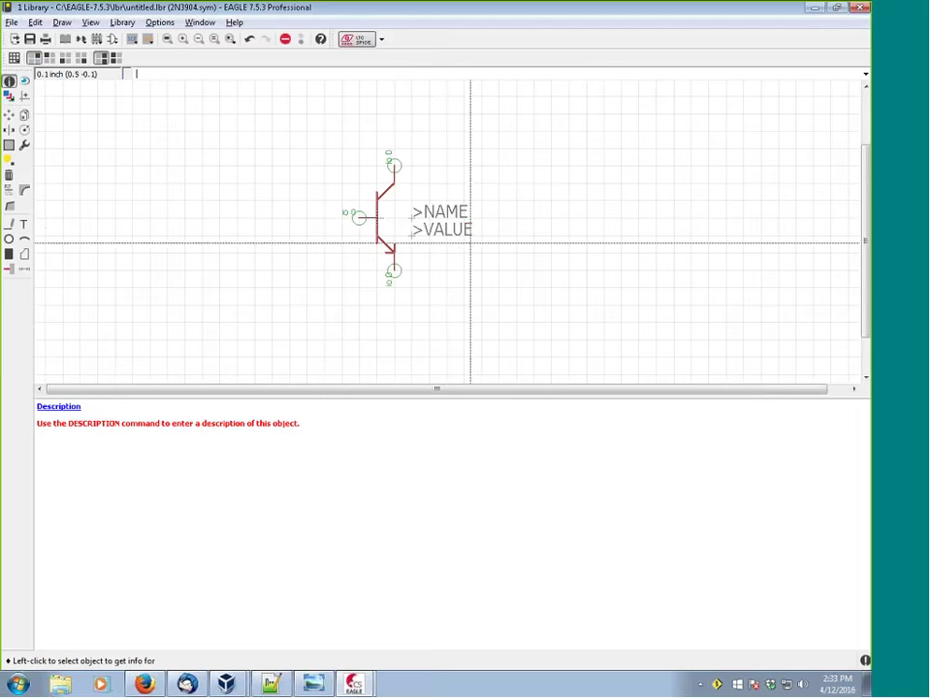
click(418, 216)
click(314, 382)
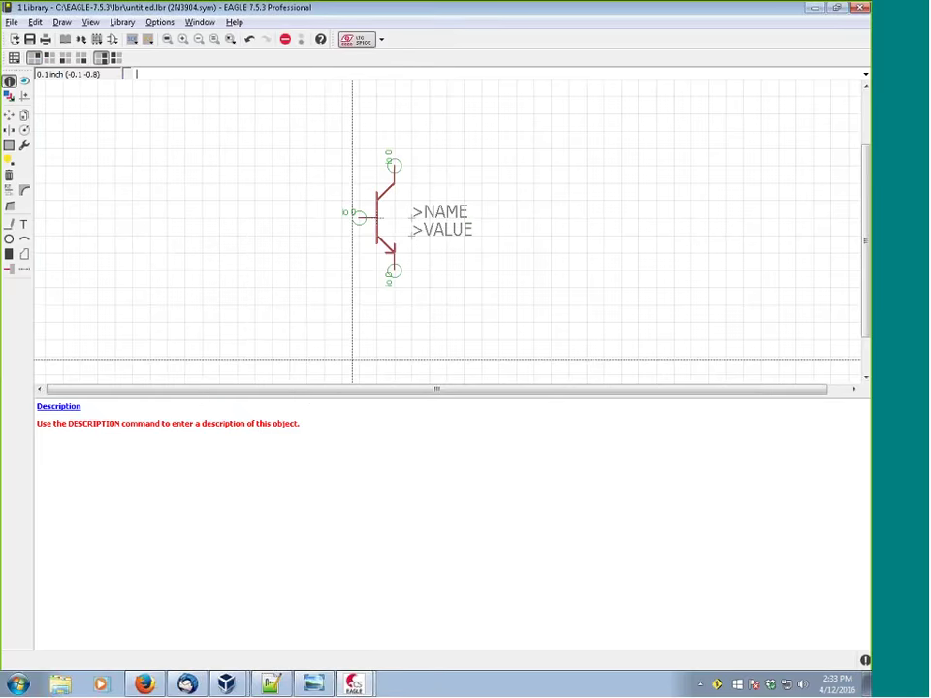
click(416, 230)
click(313, 397)
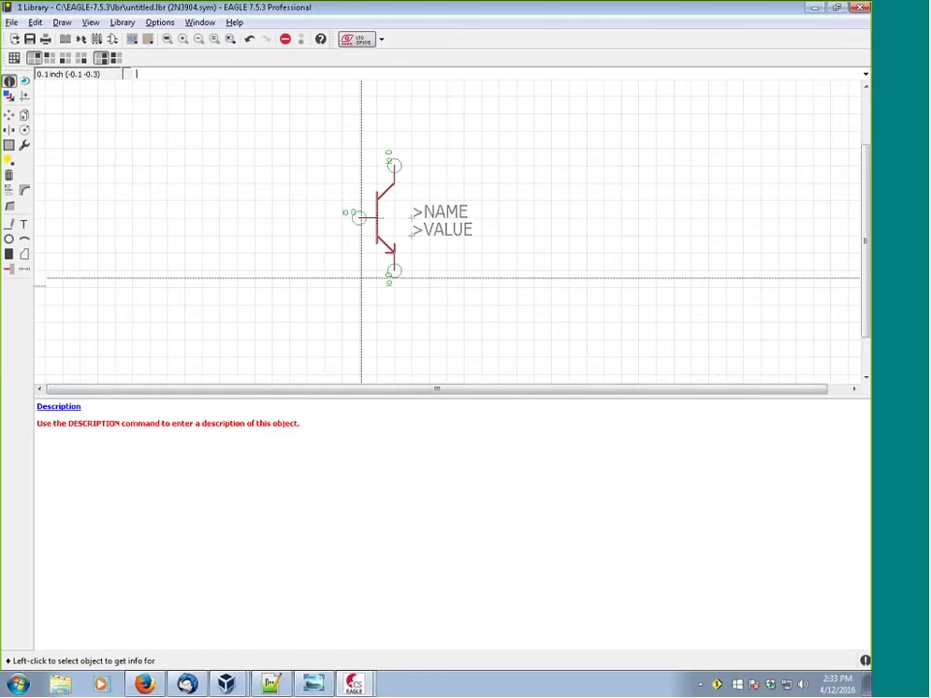
scroll(328, 213, up, 3)
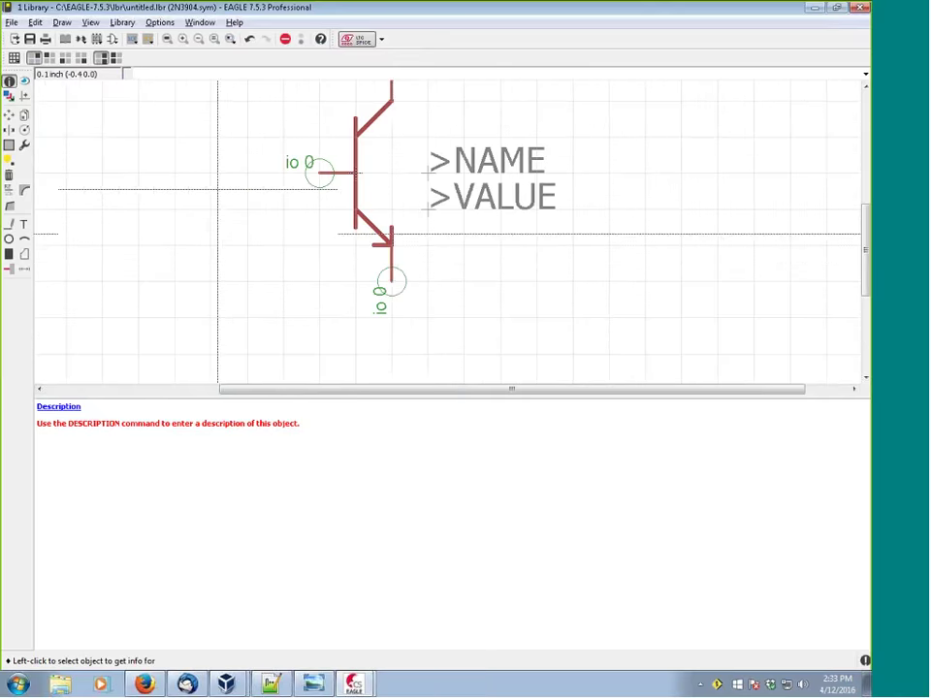
scroll(217, 189, down, 1)
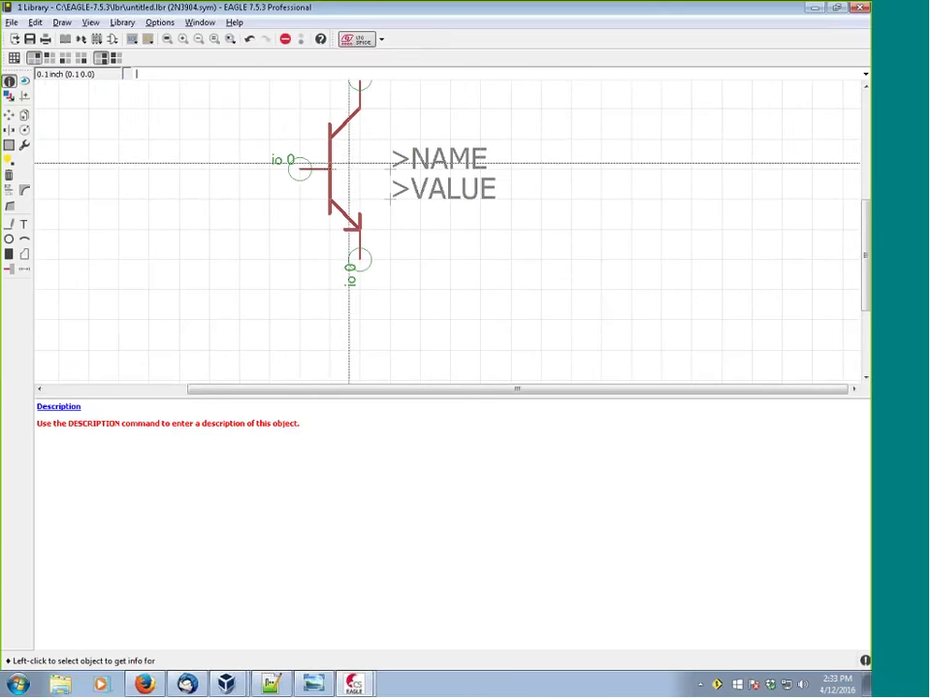
ctrl+scroll(417, 207, up, 2)
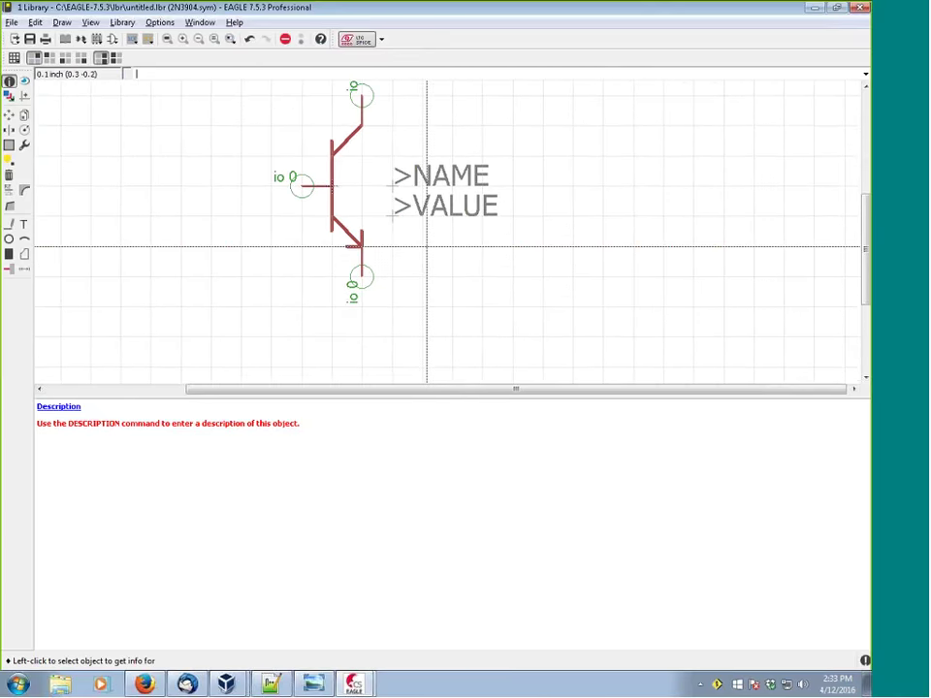
middle_drag(427, 246, 446, 284)
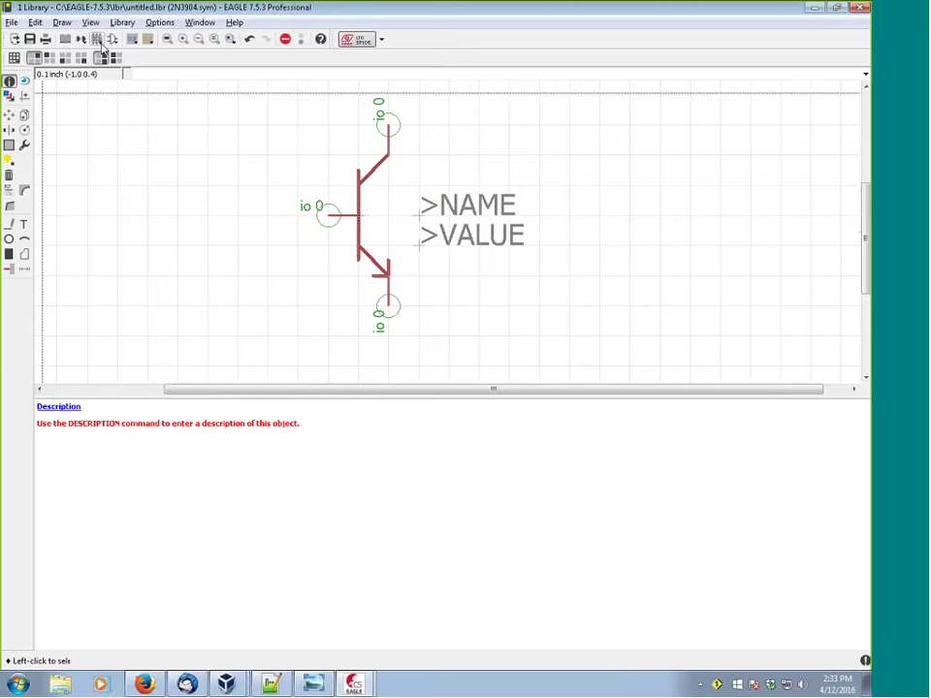
Create a new device named 2N3904 in the library.
click(65, 39)
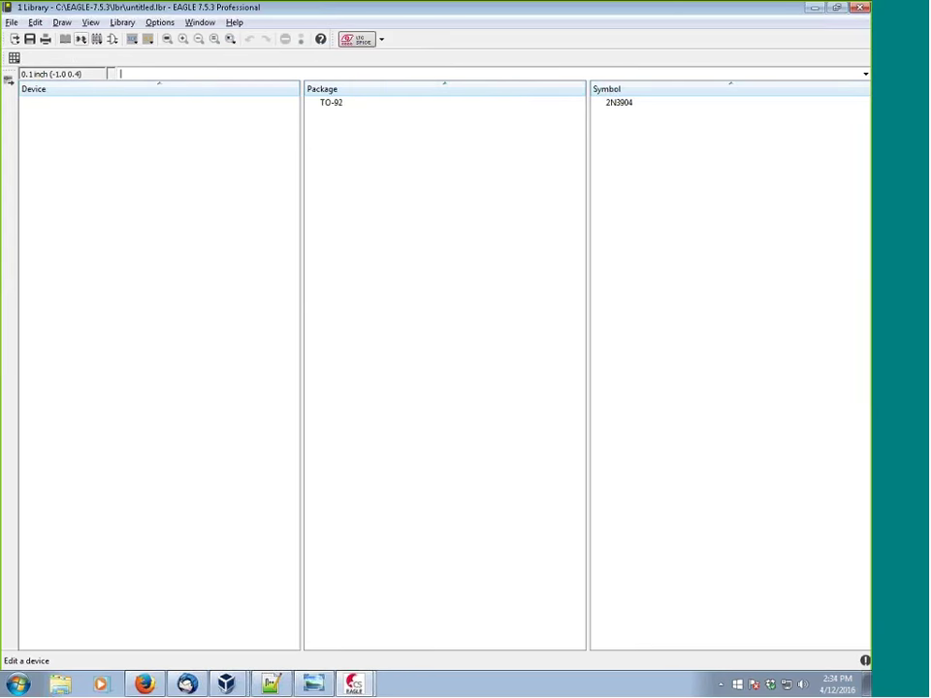
click(81, 43)
click(44, 168)
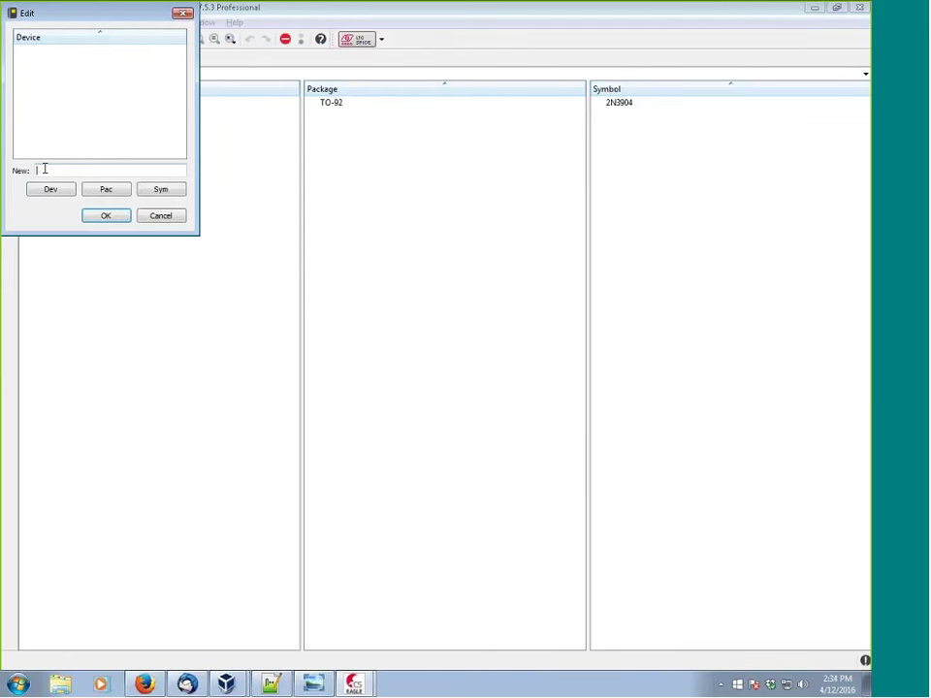
text(2N3904)
key(Return)
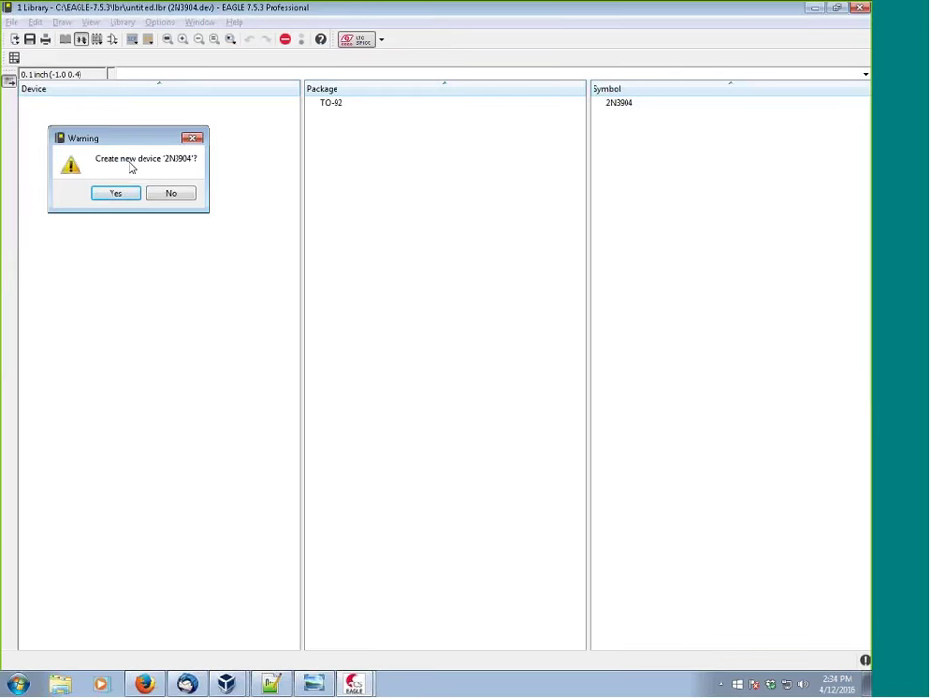
click(115, 193)
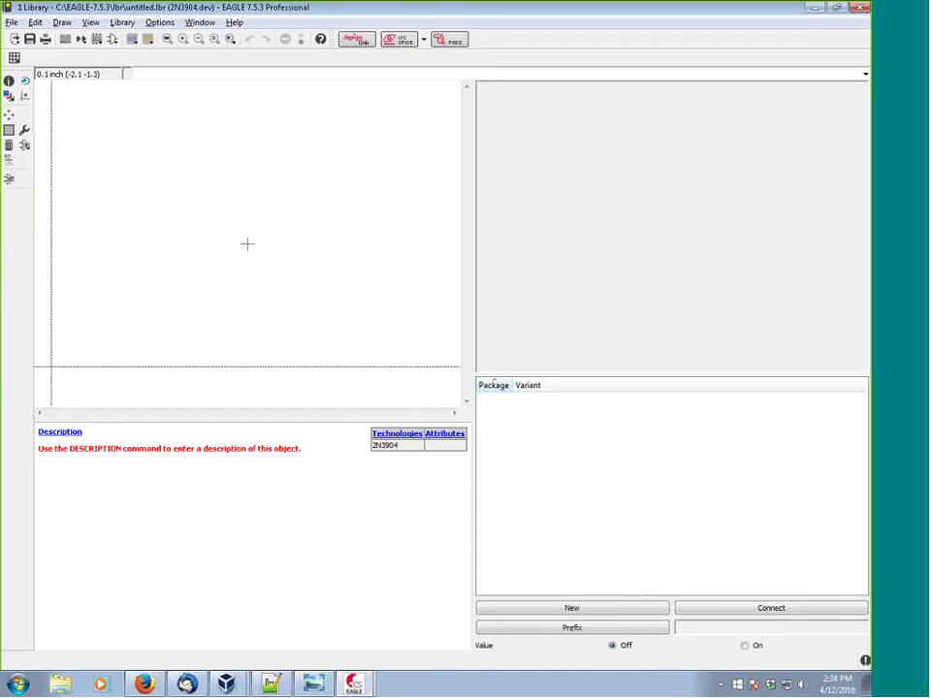
Write the device description on three lines separated by <br>: "NPN Transistor, 2N3904", "Beta = 200" and "Imax = 100mA".
click(63, 432)
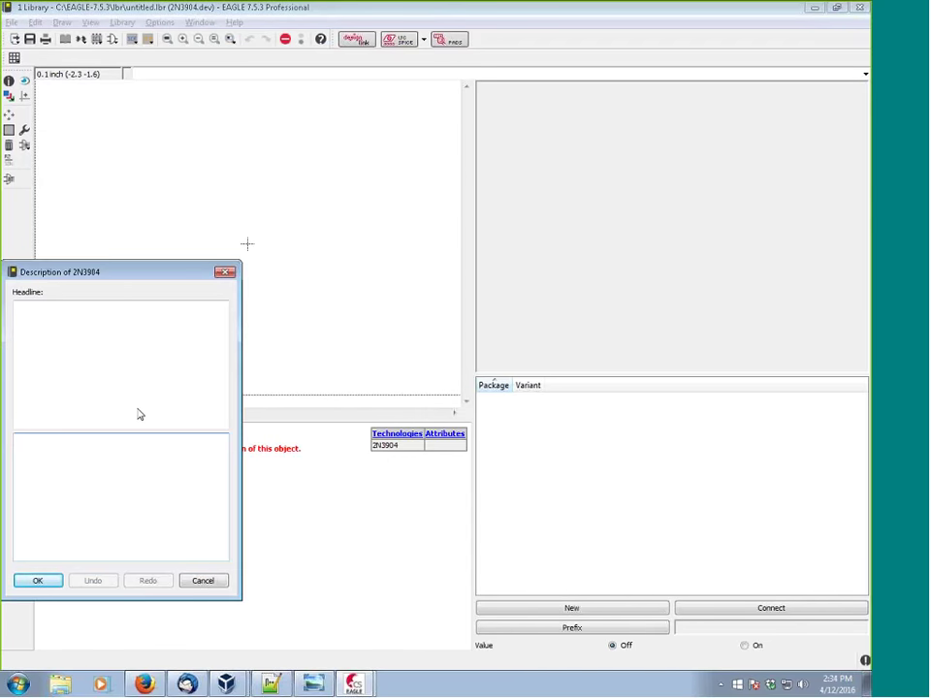
text(NP)
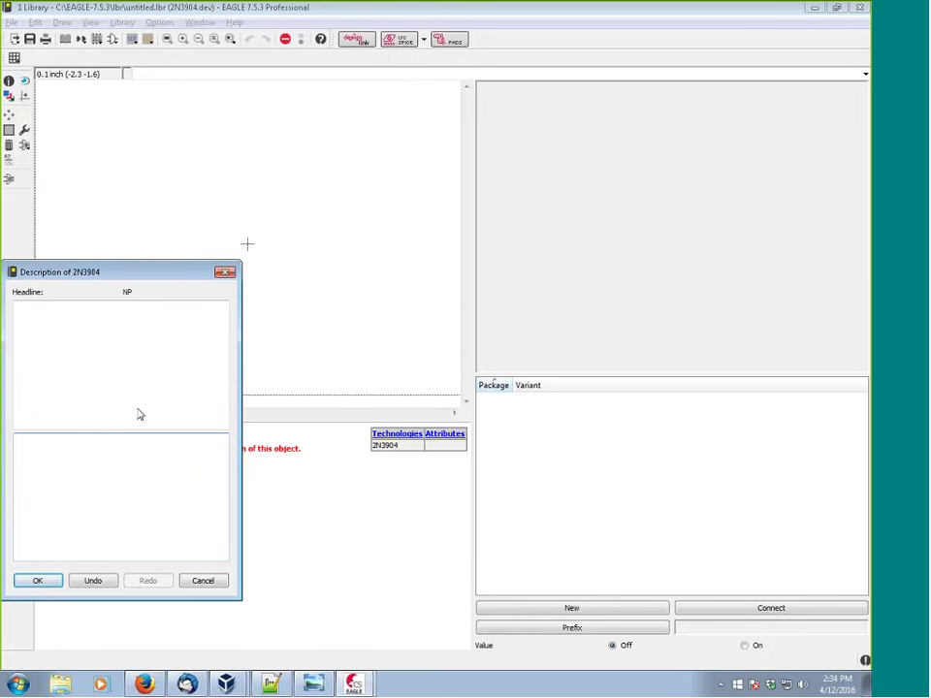
text(N Transistor)
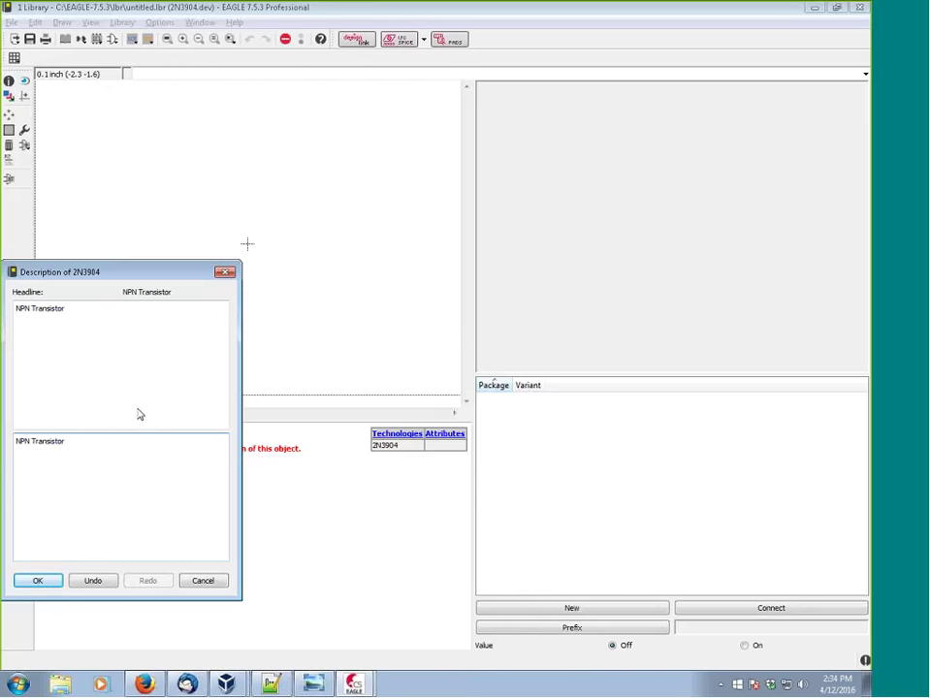
text(, 2N3904 <br> B)
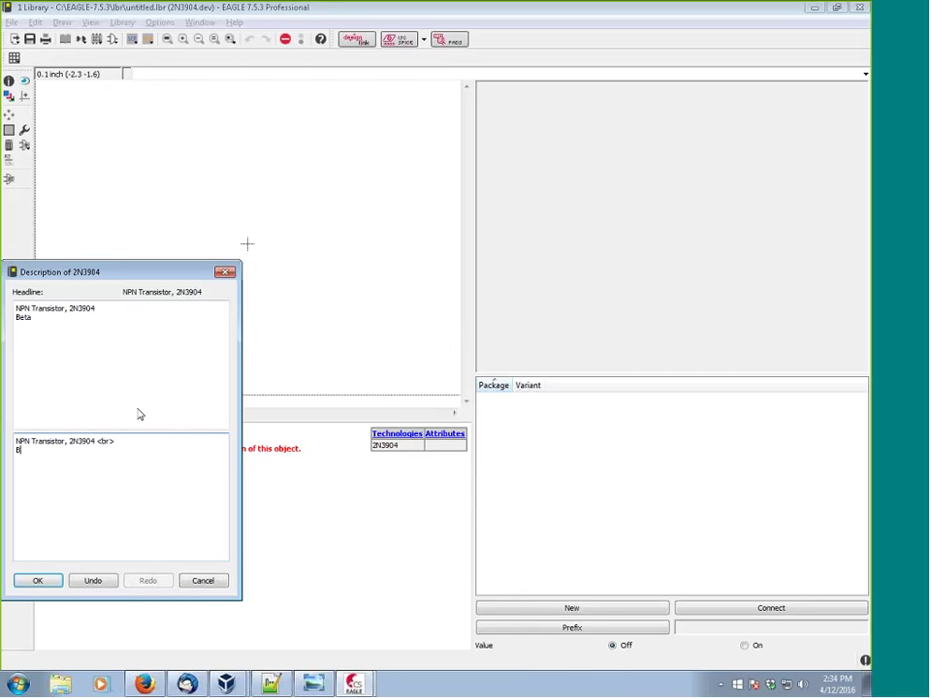
text(eta = 200 <br>)
key(Return)
text(Imax)
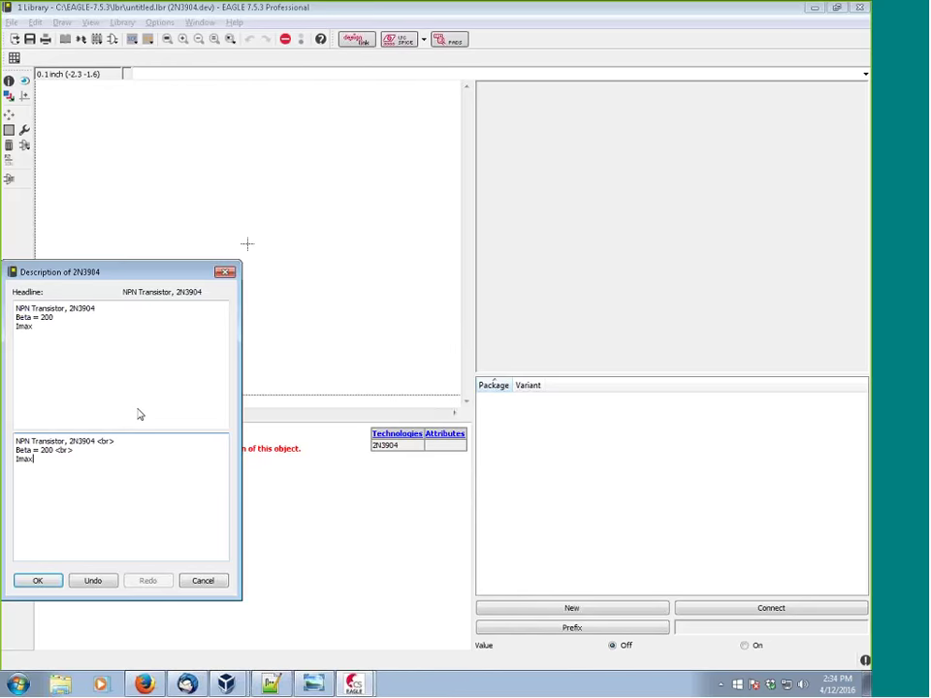
text( = 100mA)
Enclose the description's first line, "NPN Transistor, 2N3904", in <b> and </b> tags and accept the description.
key(Delete)
text(<b>)
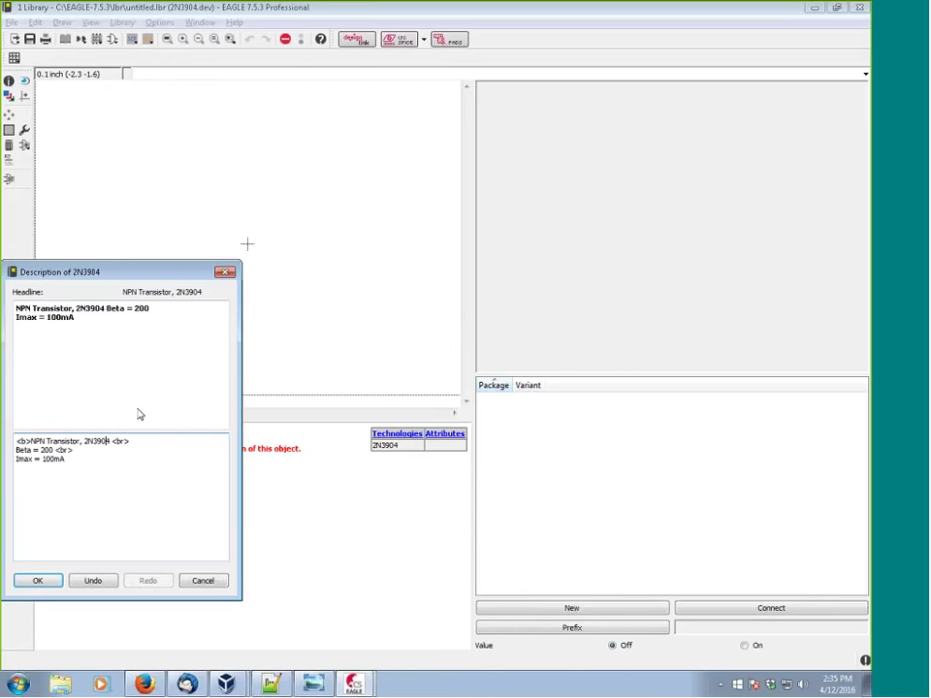
text(</b>)
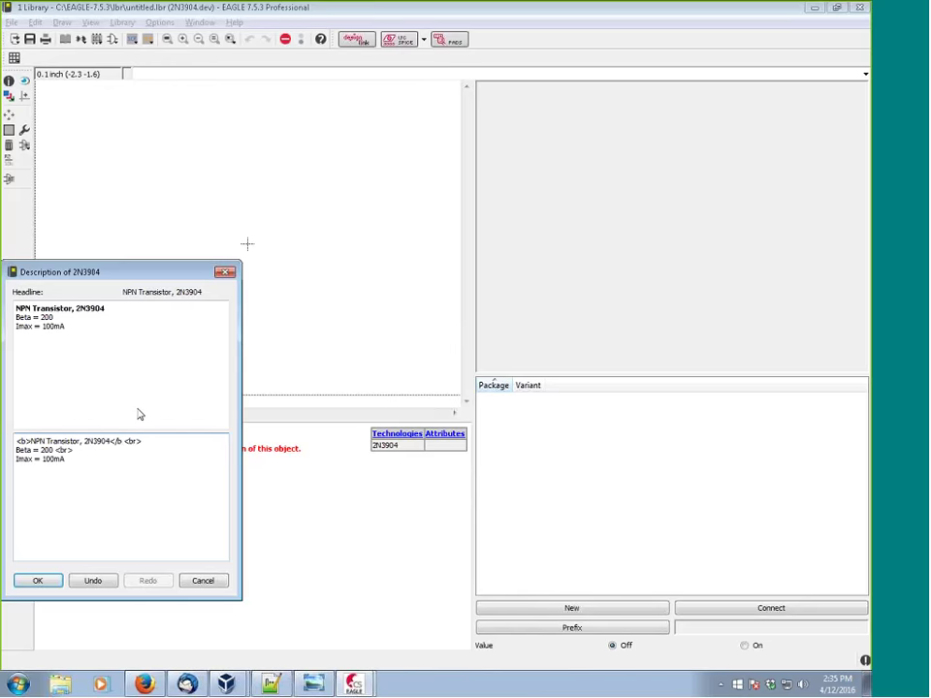
text(>)
click(40, 582)
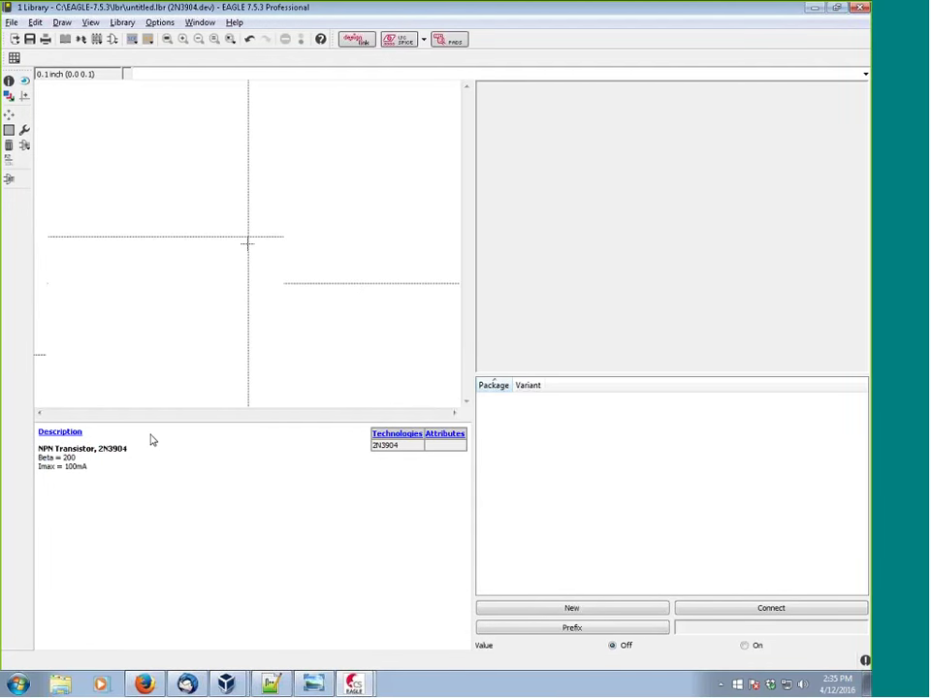
Add one instance of the 2N3904 symbol to the device at the drawing origin.
click(29, 151)
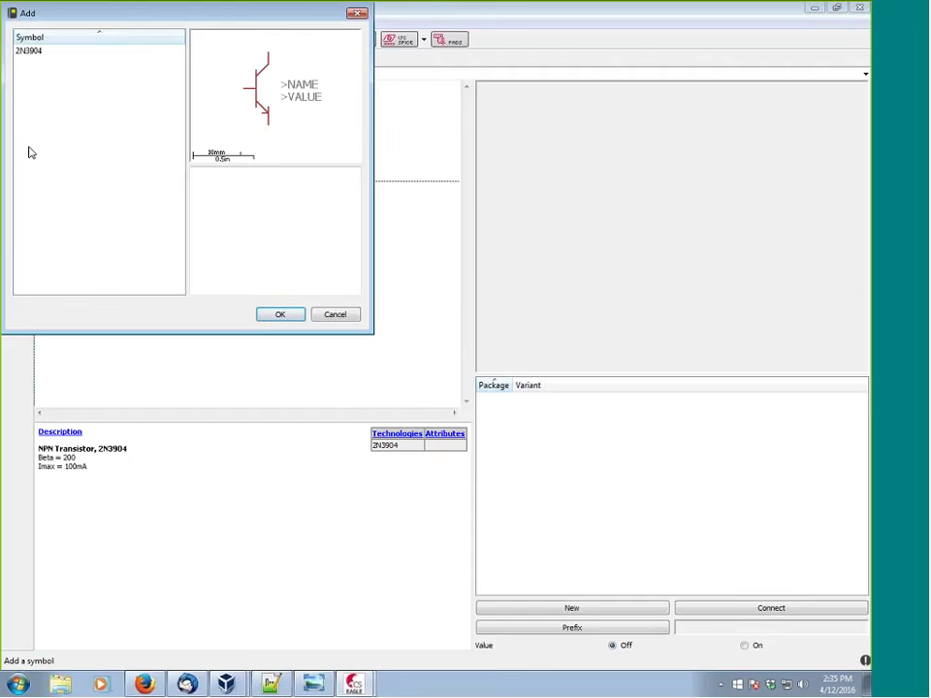
click(284, 315)
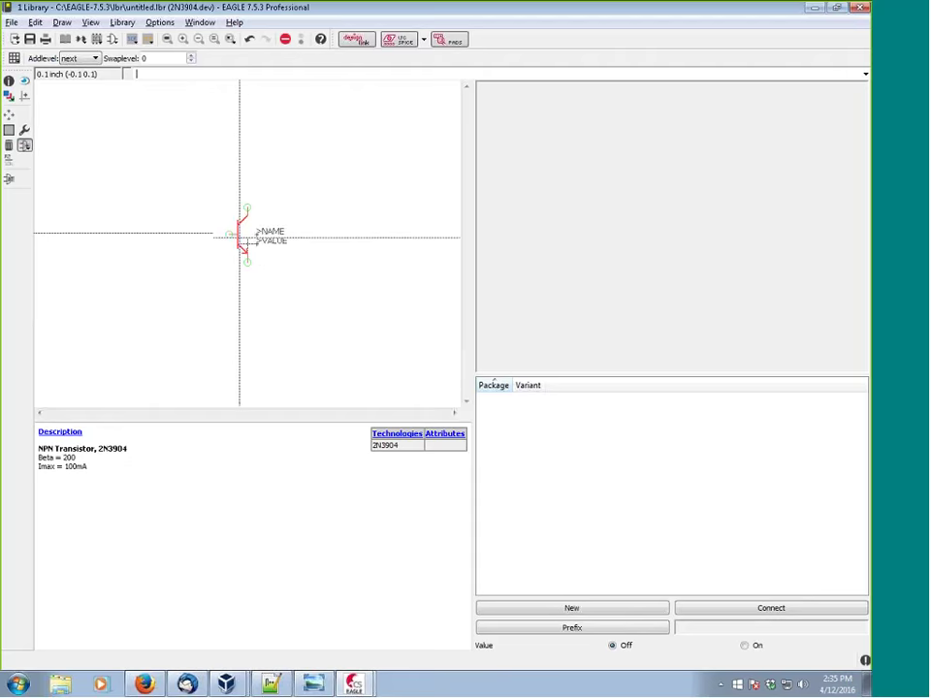
click(246, 243)
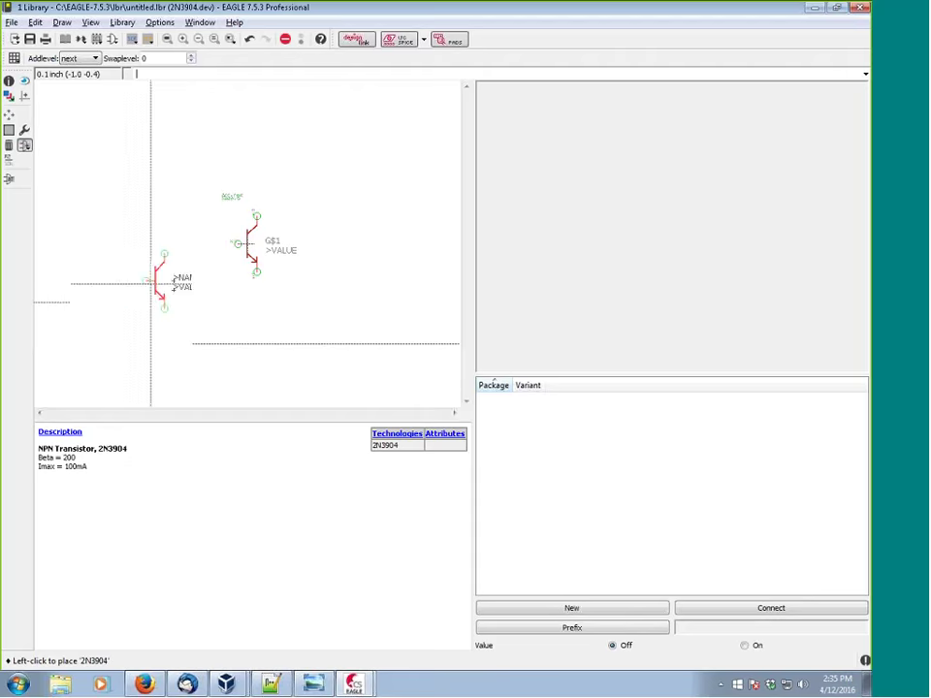
scroll(211, 269, up, 3)
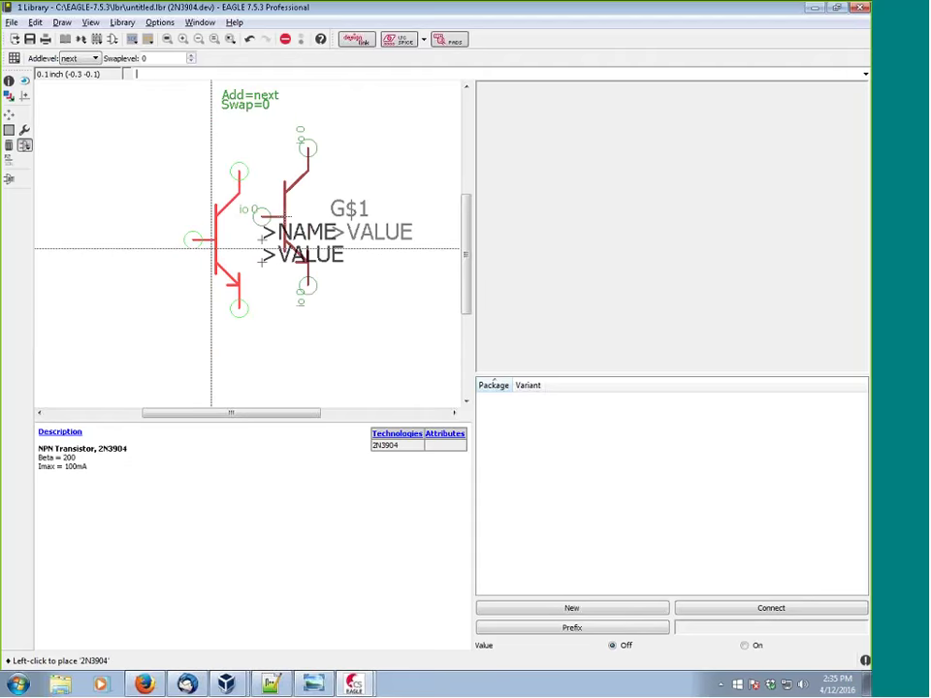
key(Escape)
key(Escape)
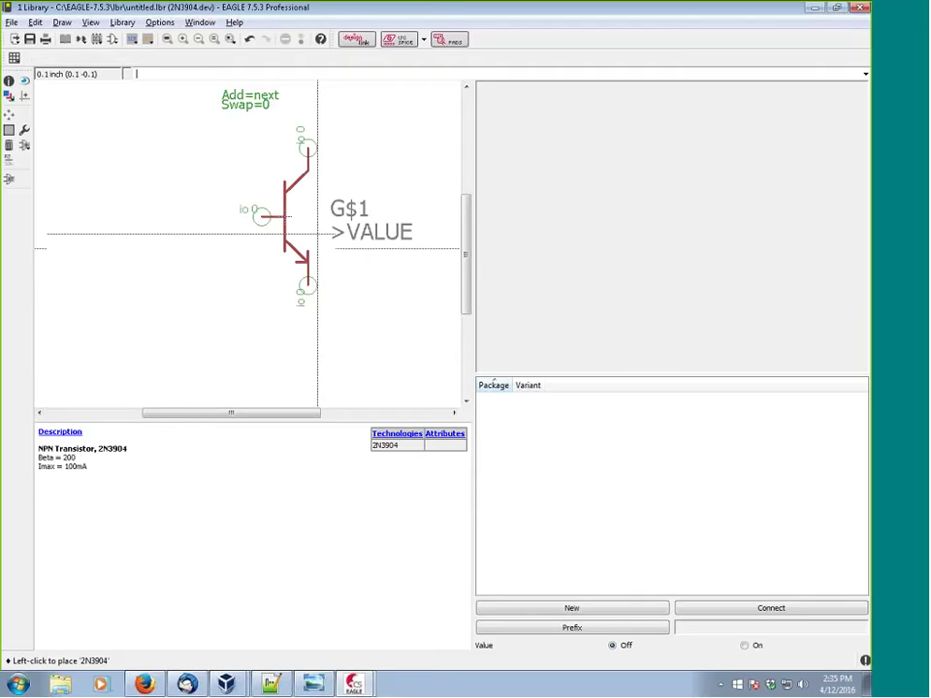
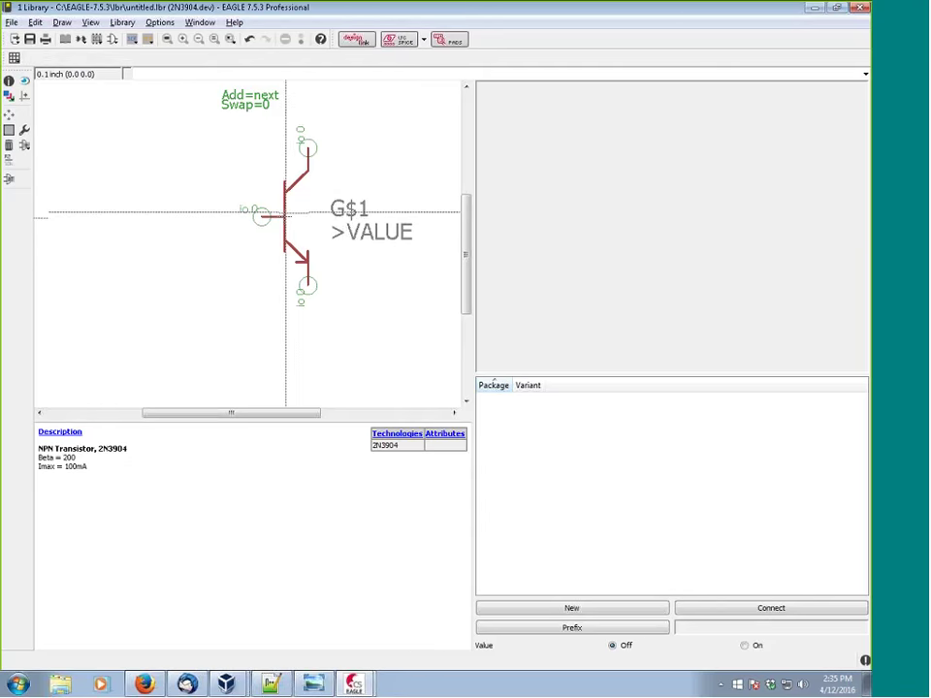
Add the TO-92 package variant without a variant name, and set the device prefix to Q with Value off.
click(584, 611)
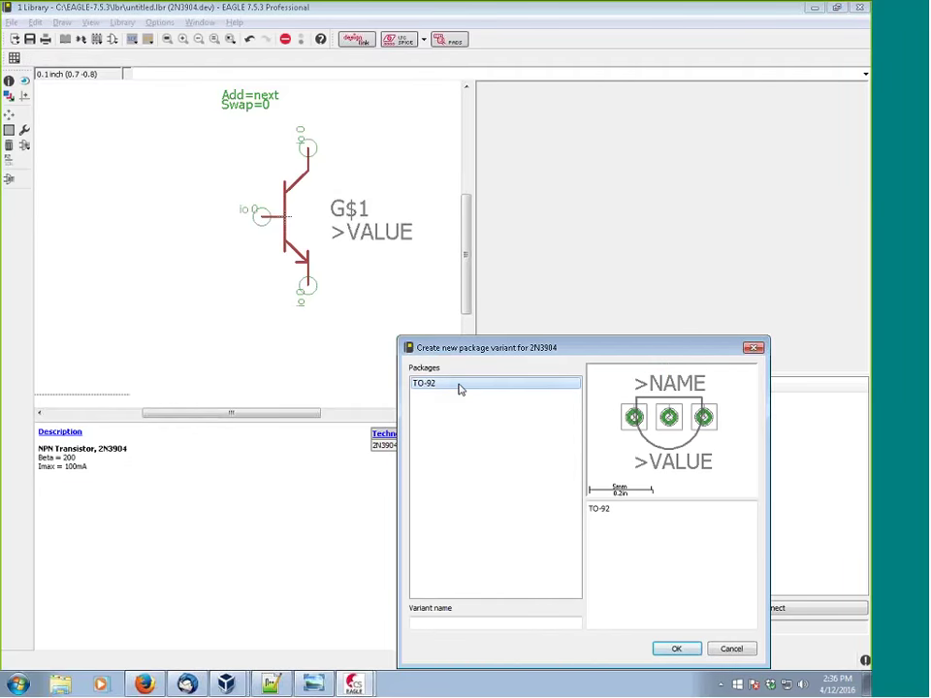
click(673, 649)
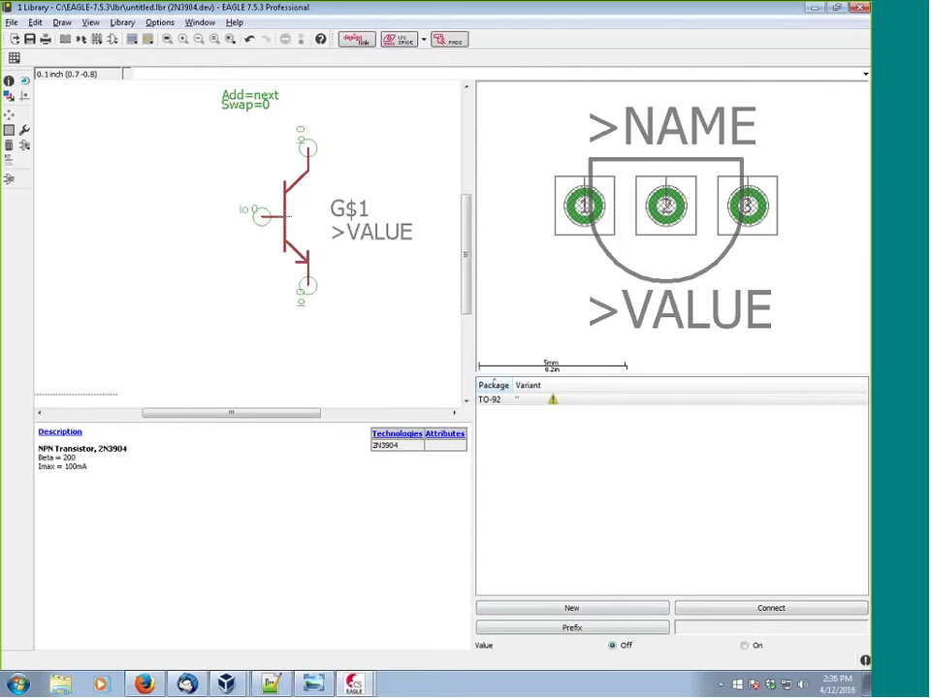
click(612, 631)
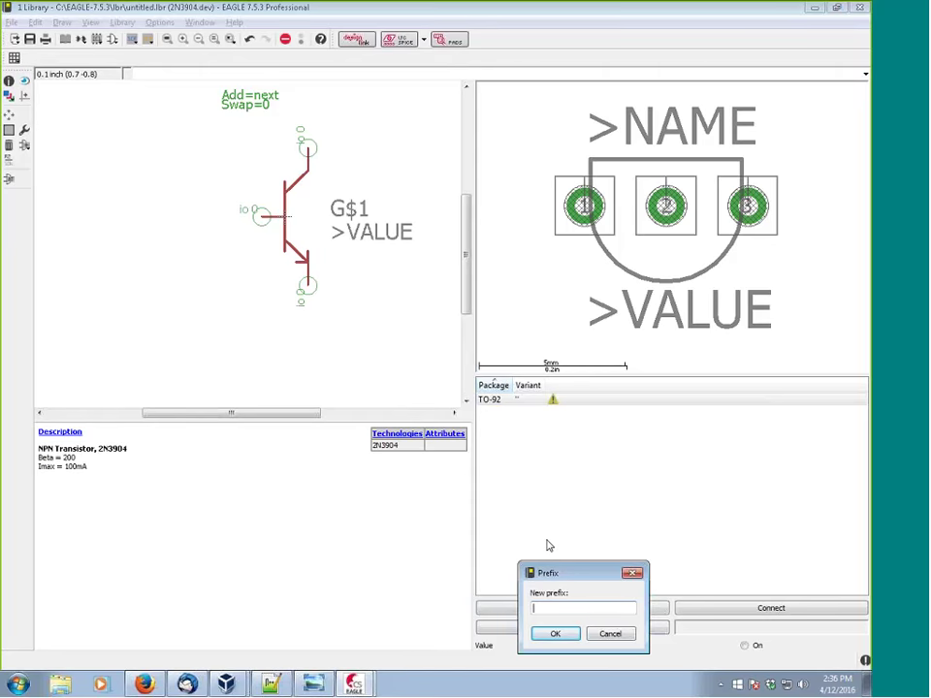
text(Q)
key(Return)
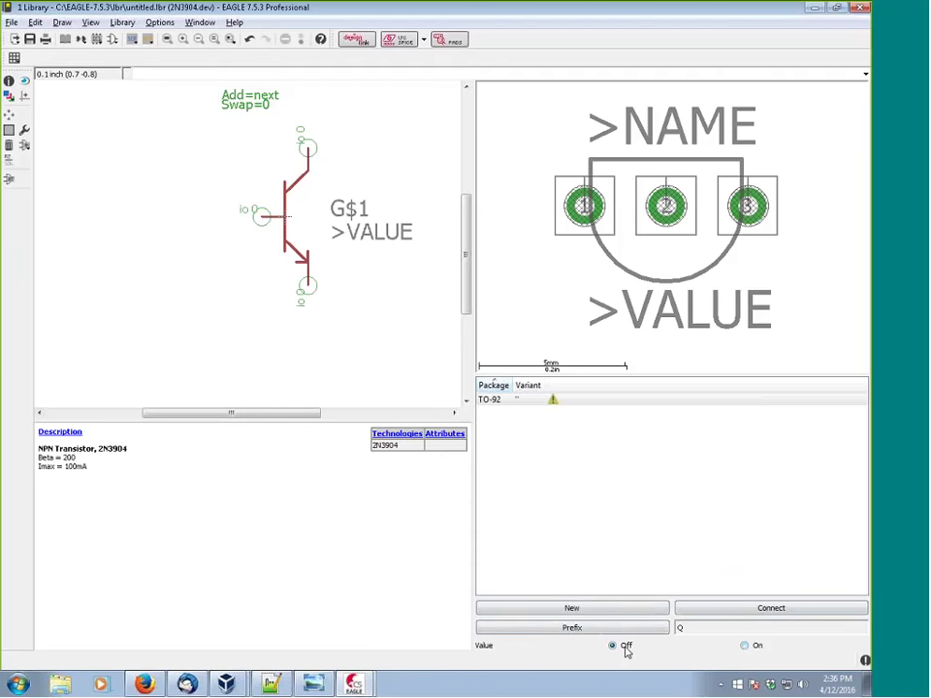
click(745, 646)
click(612, 647)
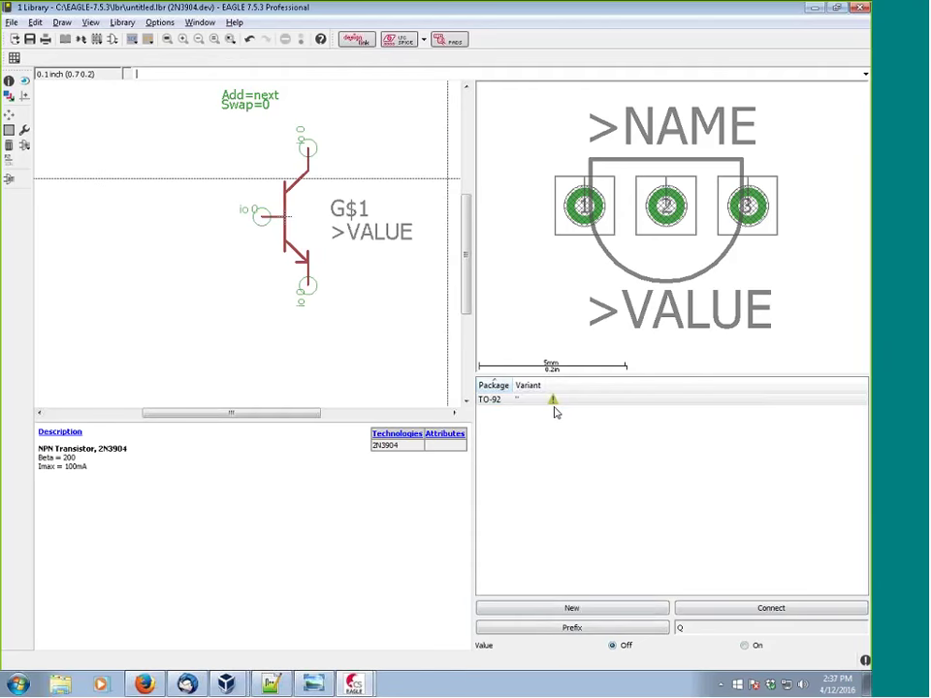
Start the pin-to-pad assignment for the TO-92 variant and connect pin B to pad 2.
click(768, 609)
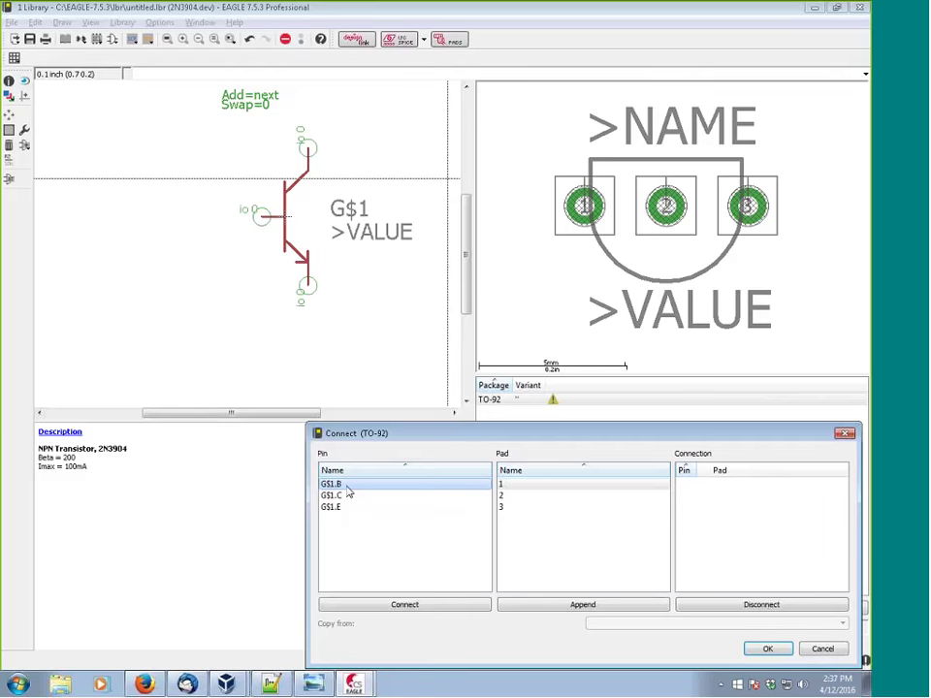
click(500, 495)
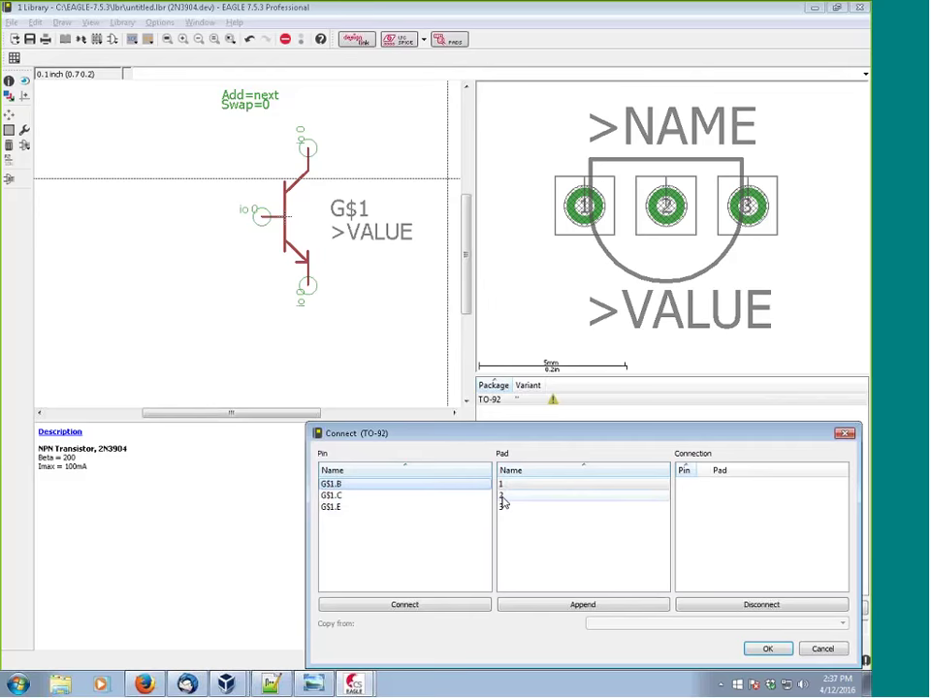
click(456, 608)
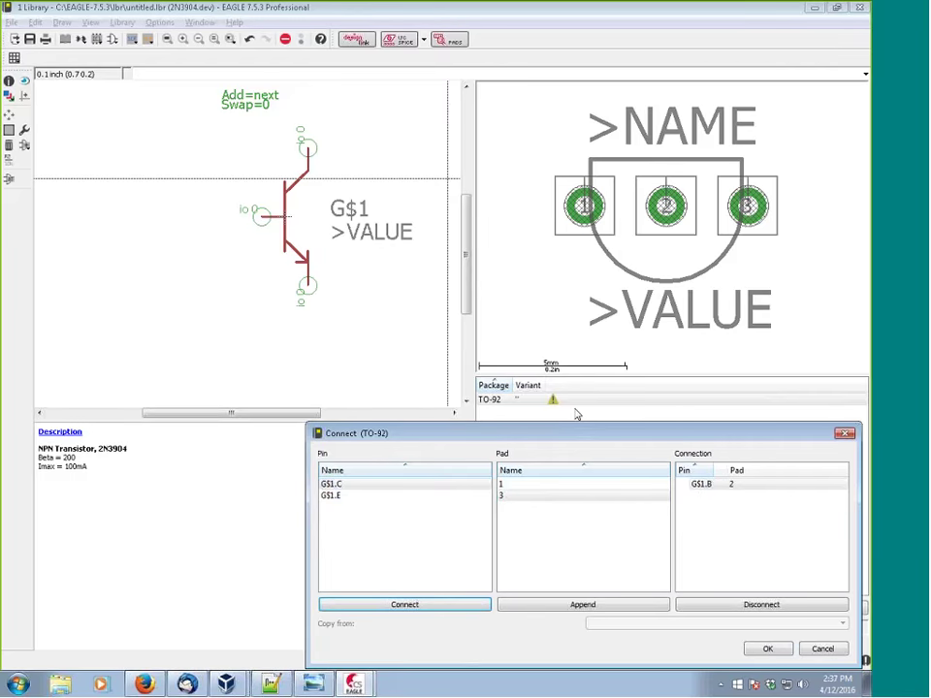
Check the 2N3904 lead order on the datasheet's first page in Firefox, then back in EAGLE connect pin C to pad 1 and E to pad 3.
click(144, 684)
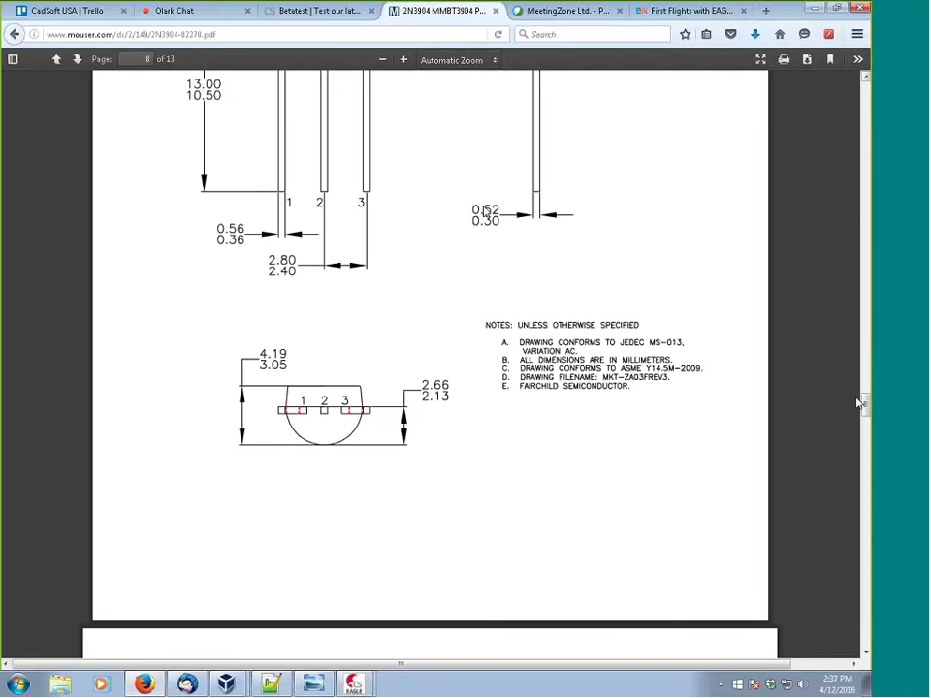
drag(859, 400, 621, 72)
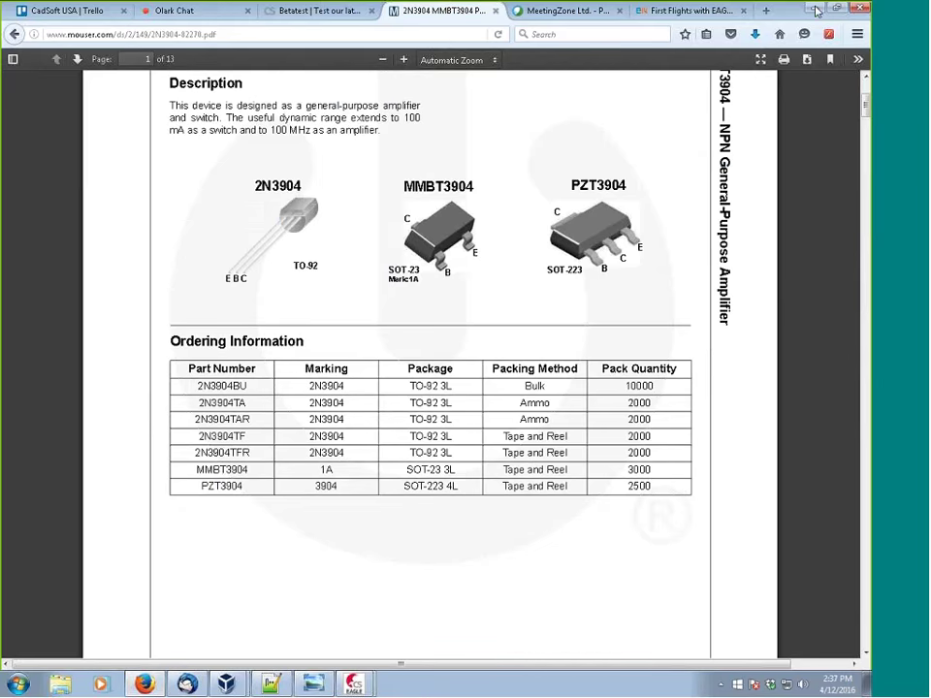
key(alt+Tab)
click(629, 497)
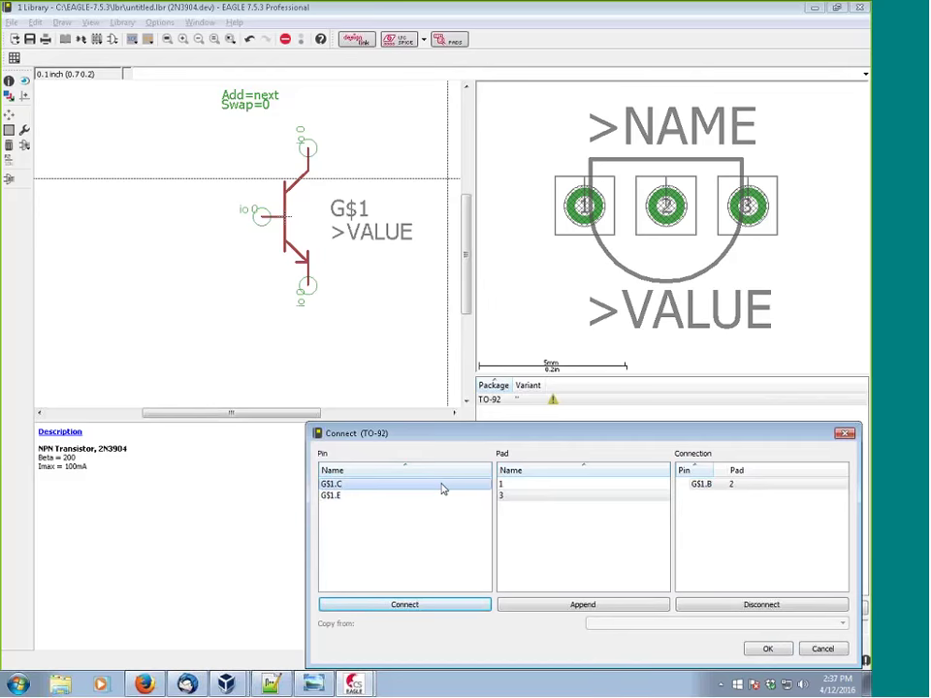
click(437, 608)
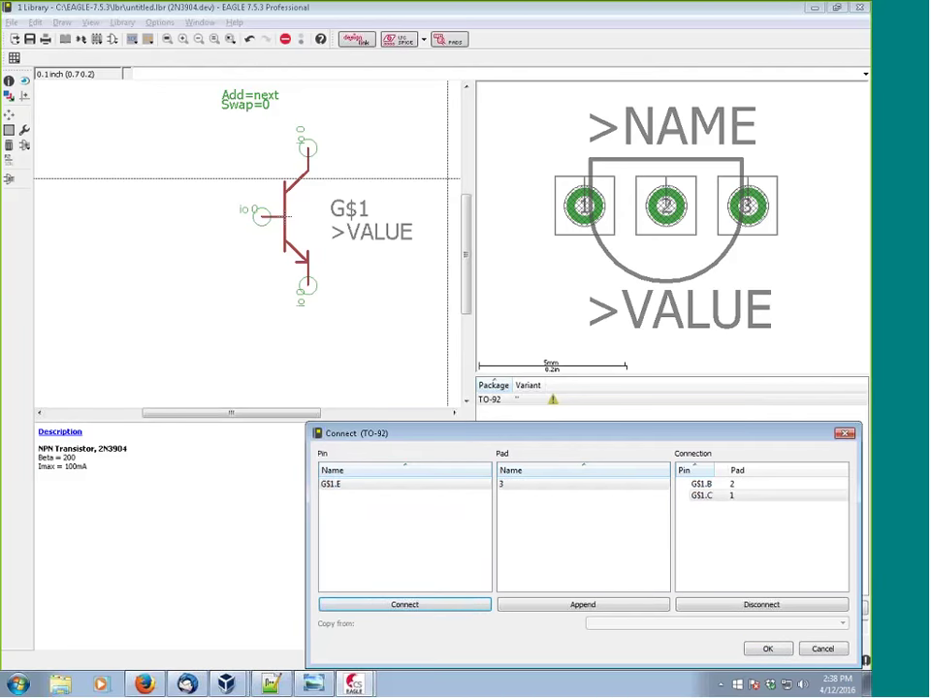
click(423, 602)
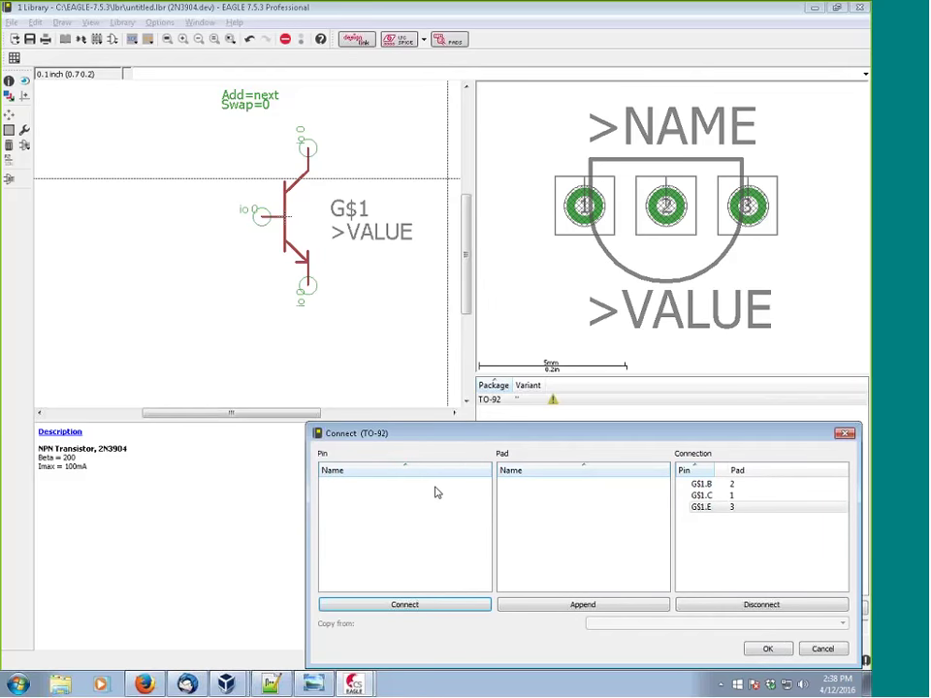
click(764, 649)
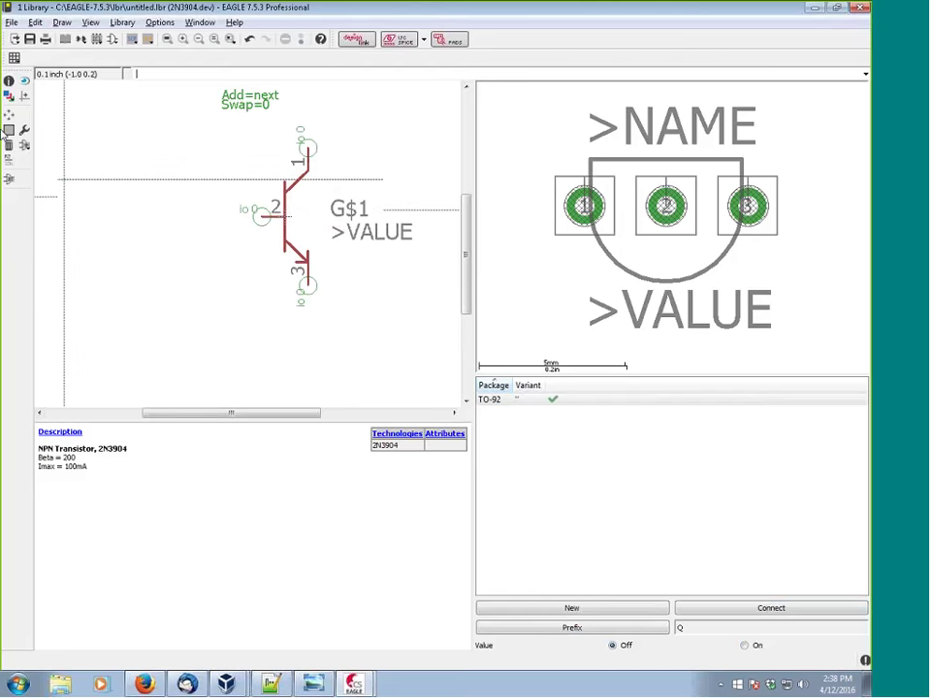
Save the library to the Desktop under the name FF4 and close the library editor.
click(15, 23)
click(49, 101)
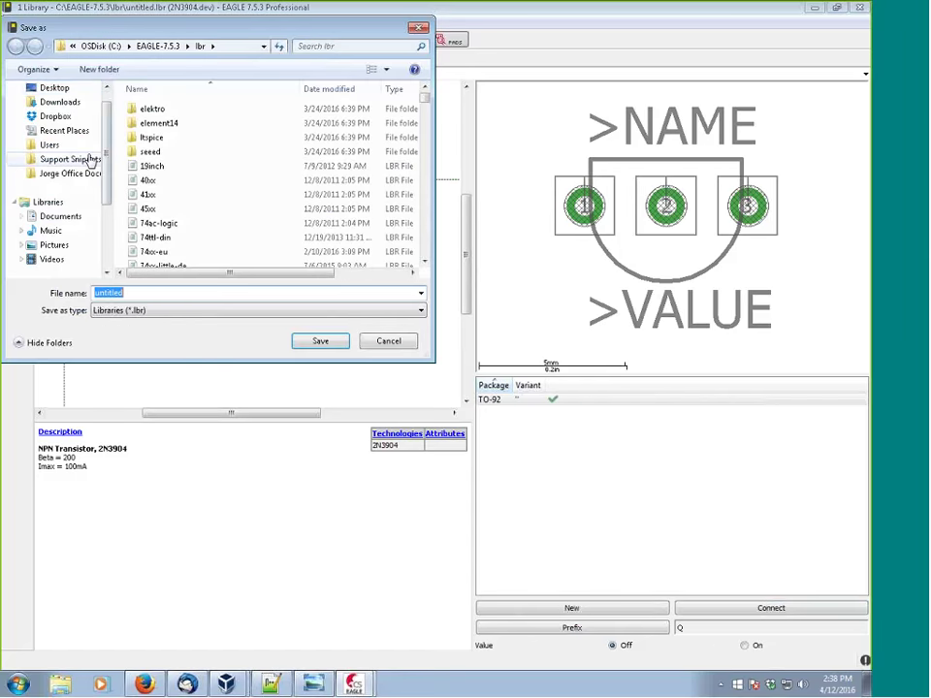
scroll(104, 116, up, 1)
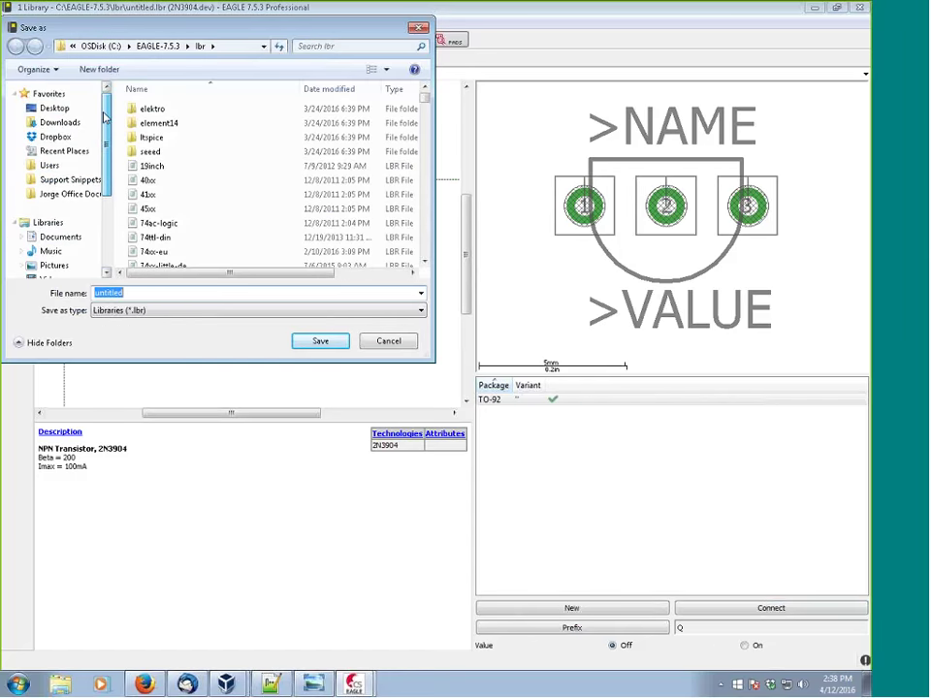
click(50, 109)
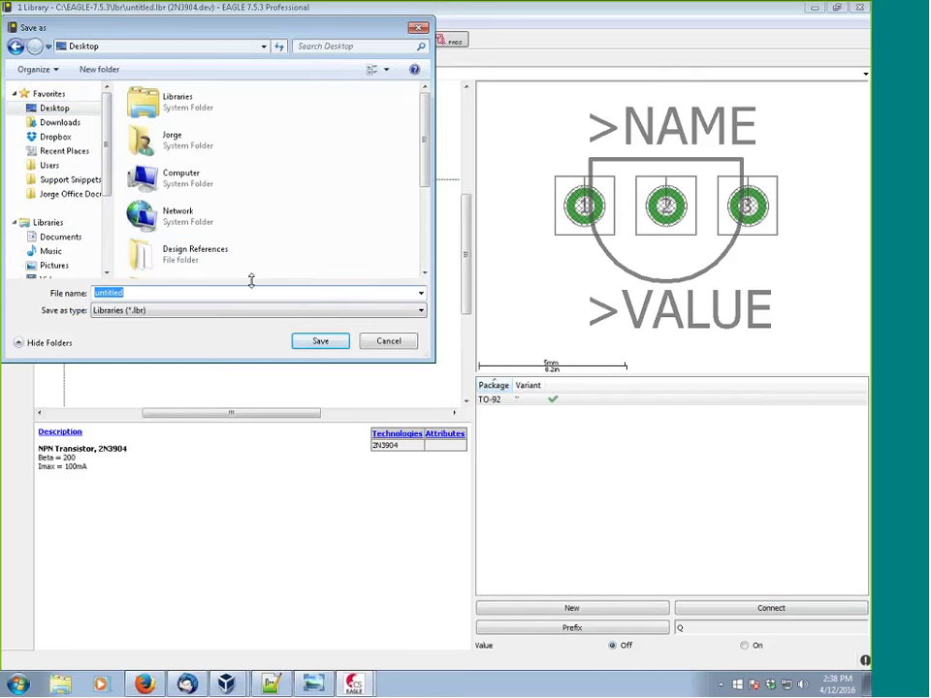
key(BackSpace)
text(FF4)
key(Return)
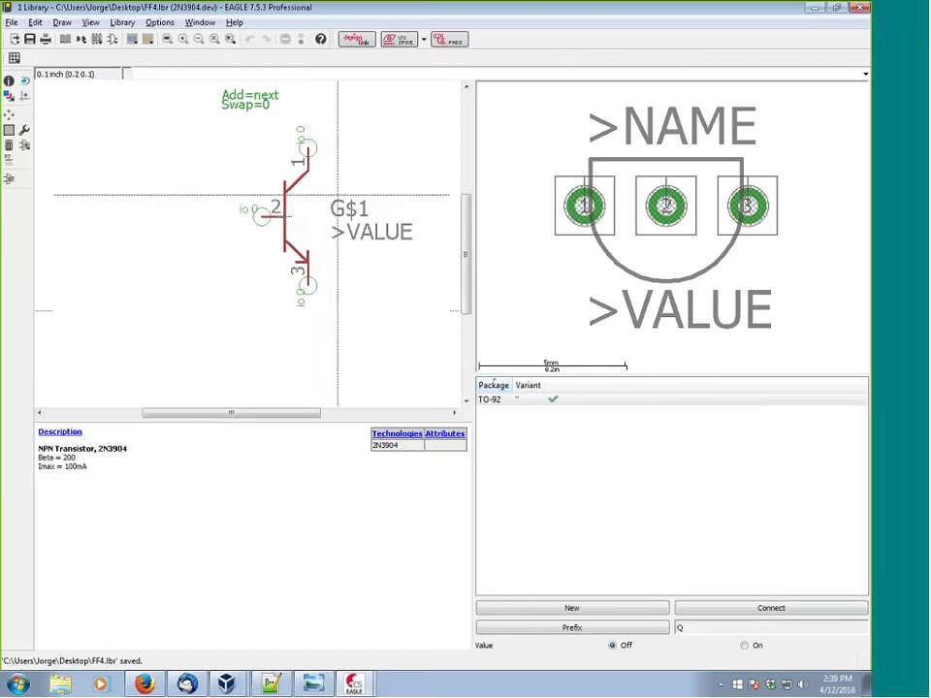
click(858, 9)
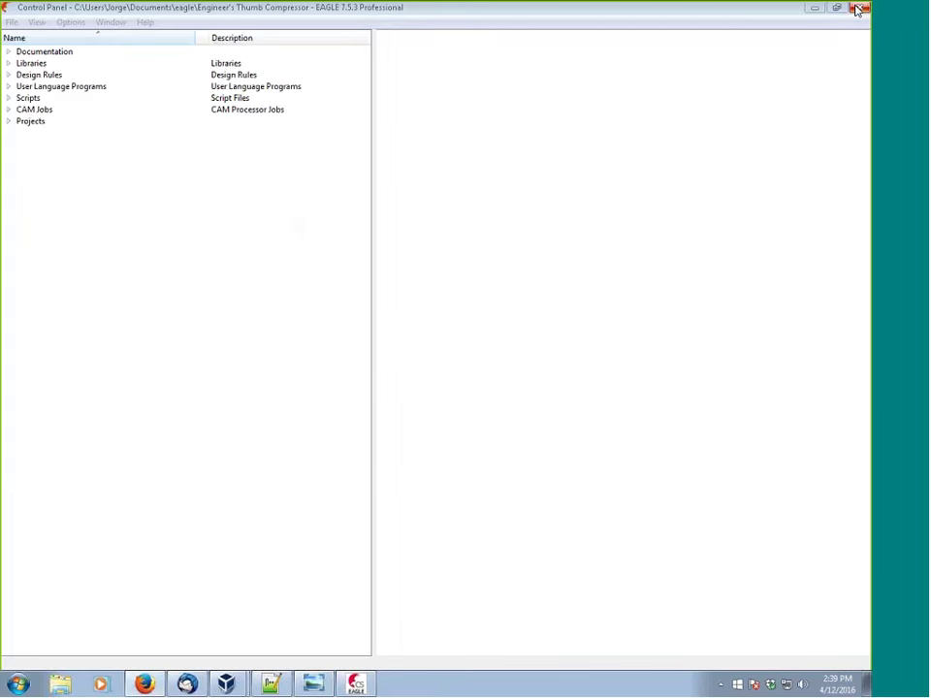
Create a new schematic from the Control Panel.
click(11, 22)
mouse_move(32, 38)
click(185, 62)
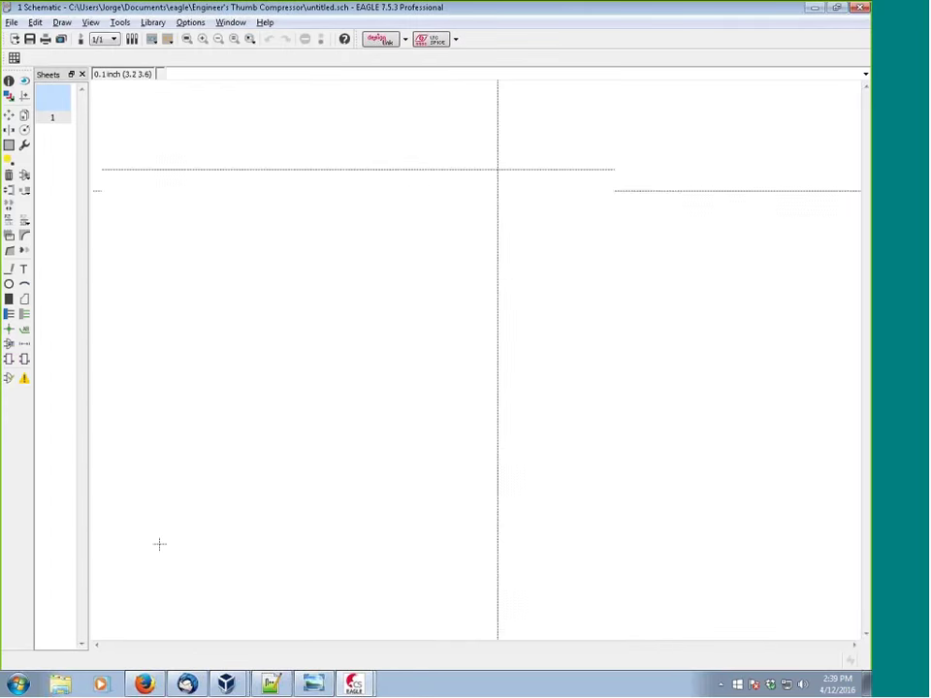
Load the FF4 library from the Desktop for use in the schematic.
click(153, 23)
click(165, 72)
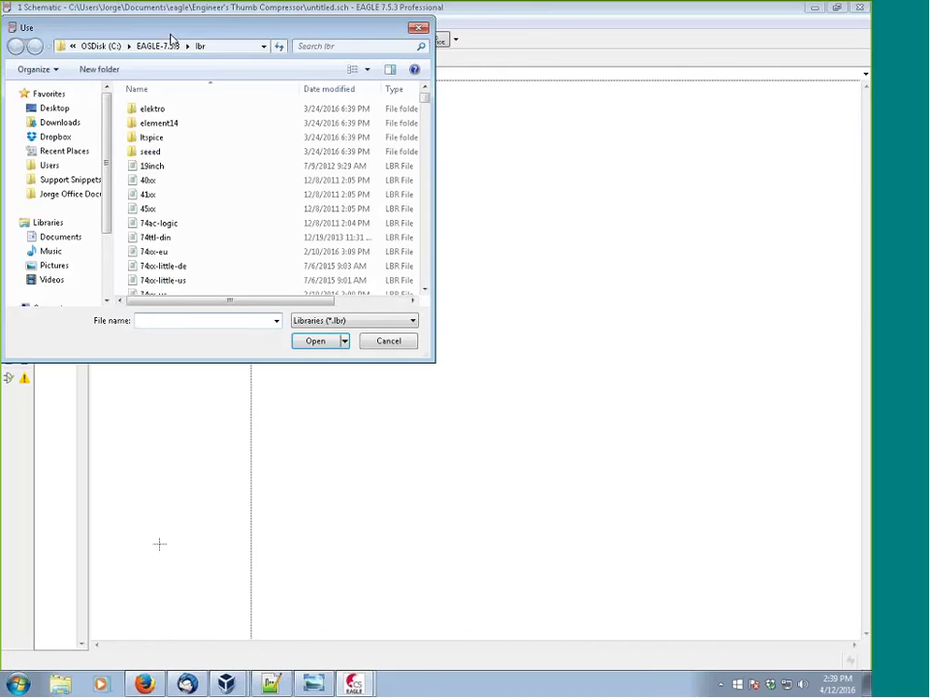
click(56, 110)
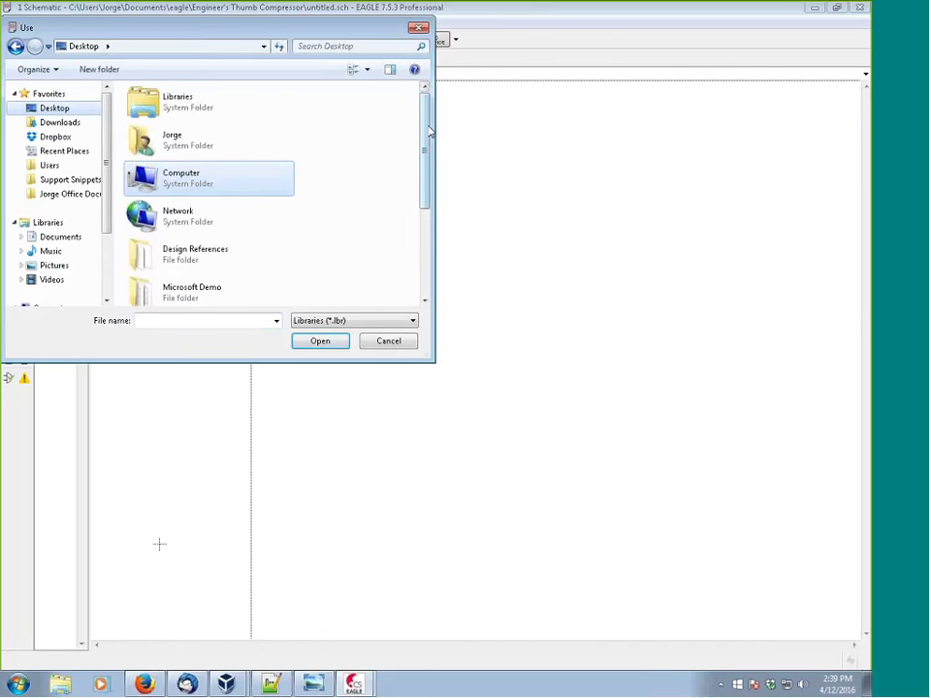
drag(427, 126, 428, 215)
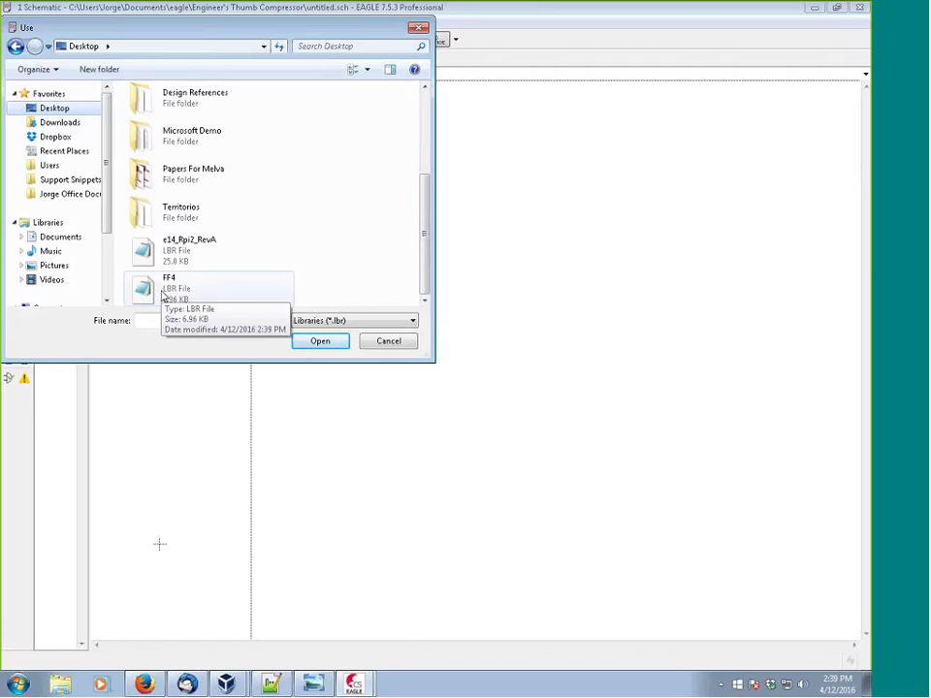
click(163, 295)
double_click(163, 296)
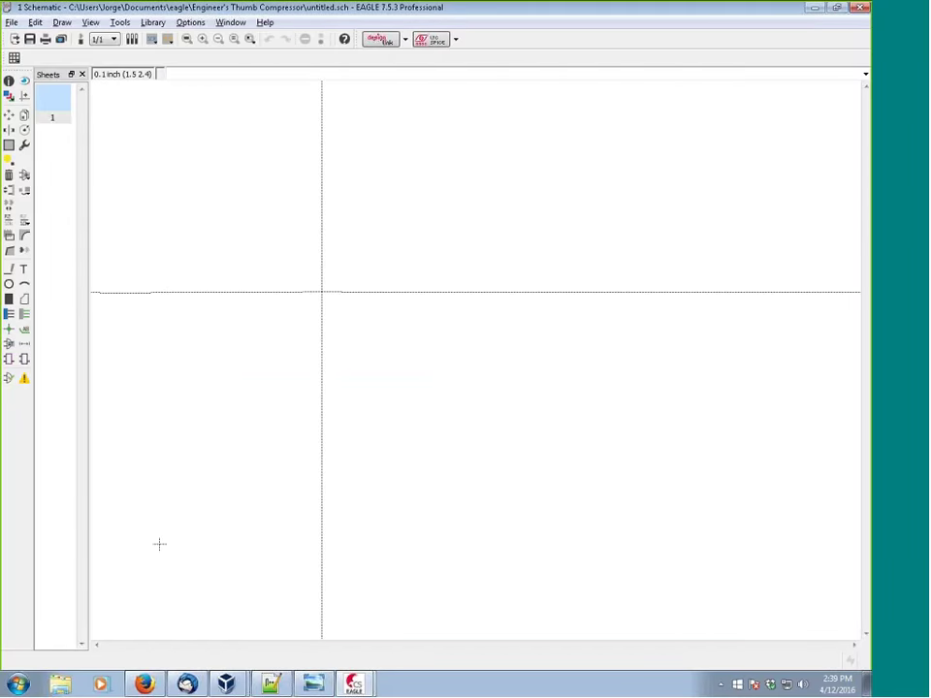
Pick the 2N3904 device from the FF4 library as the part to add to the schematic.
click(24, 176)
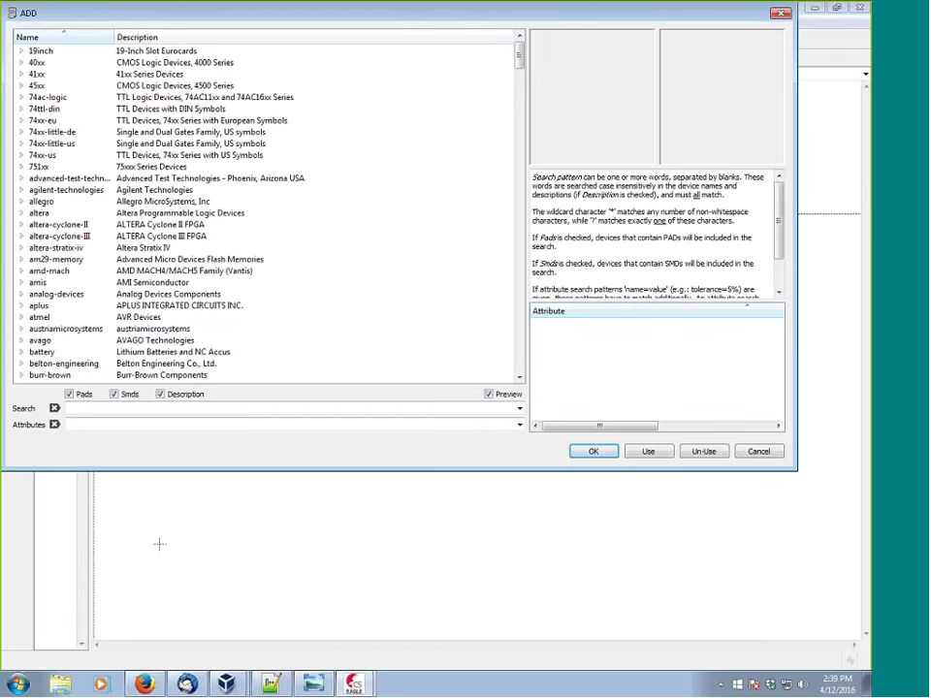
scroll(504, 110, down, 15)
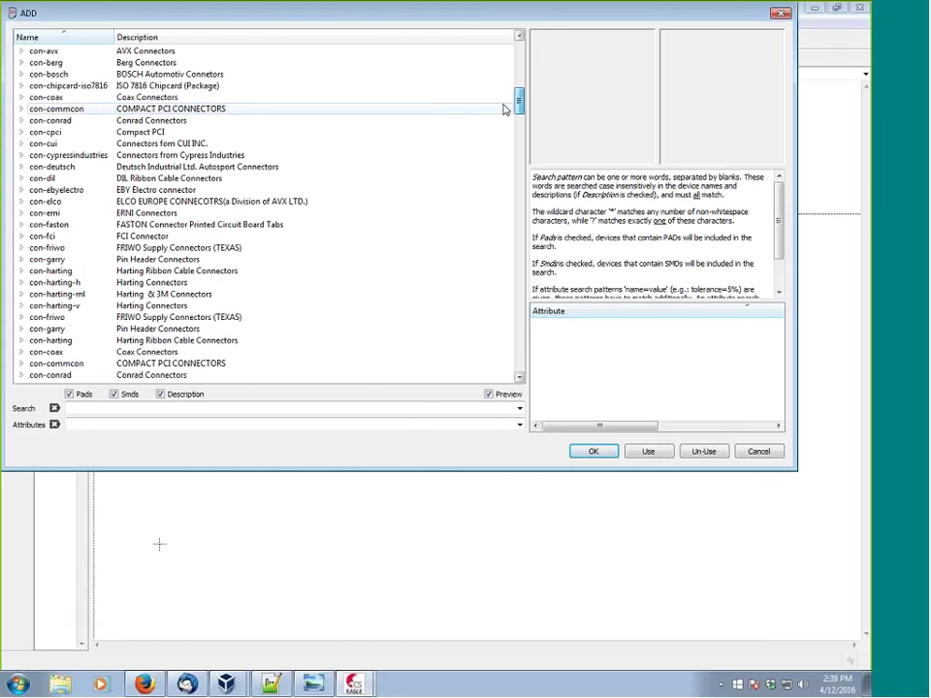
scroll(504, 109, down, 20)
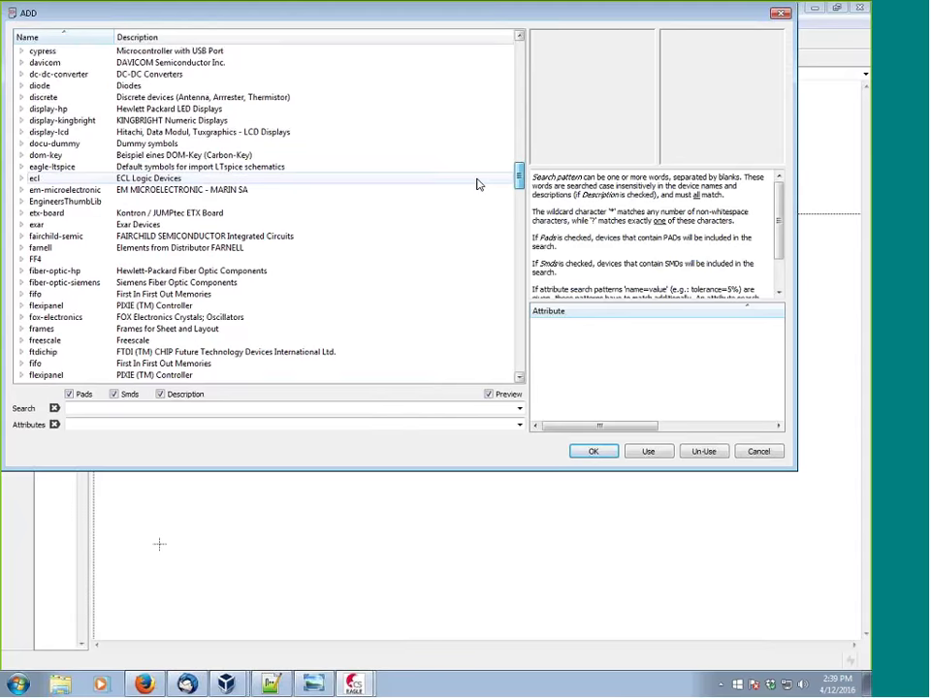
scroll(477, 184, down, 1)
click(21, 224)
click(54, 237)
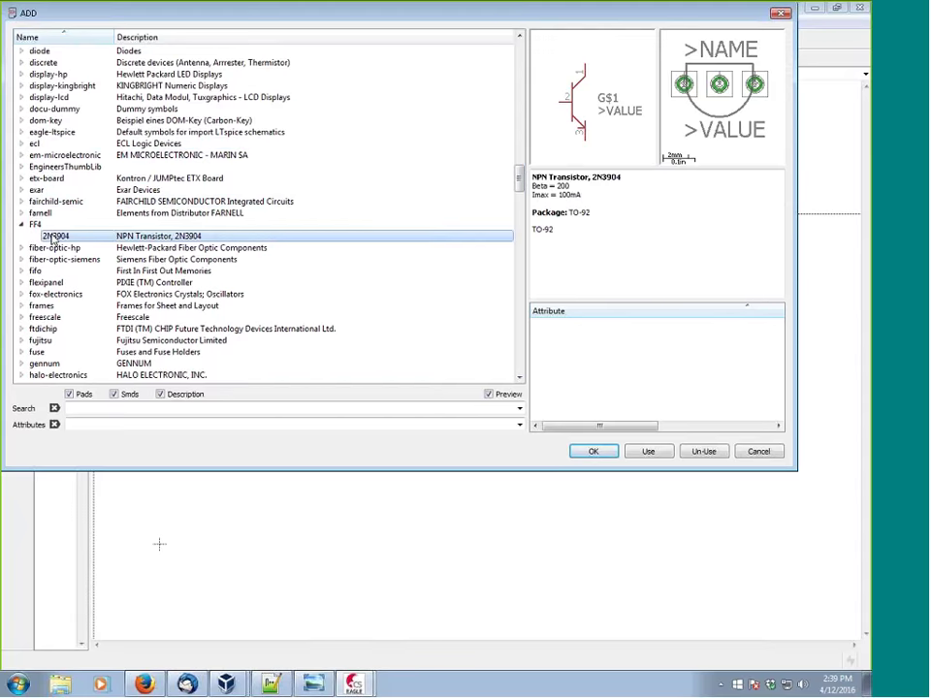
click(593, 451)
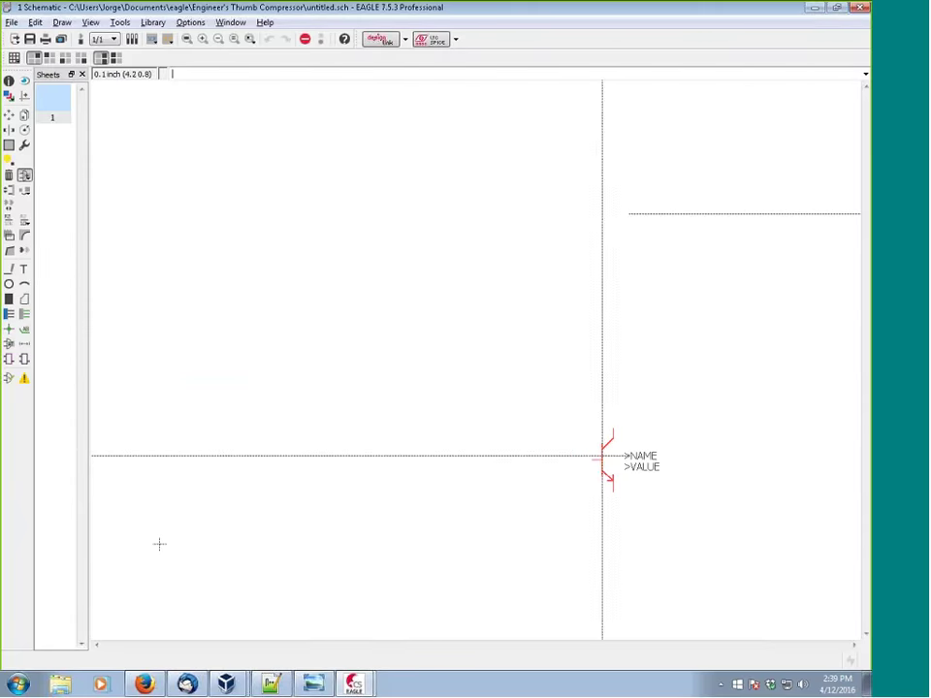
Place four 2N3904 transistors at separate spots on the sheet and end the Add command.
click(245, 333)
click(371, 327)
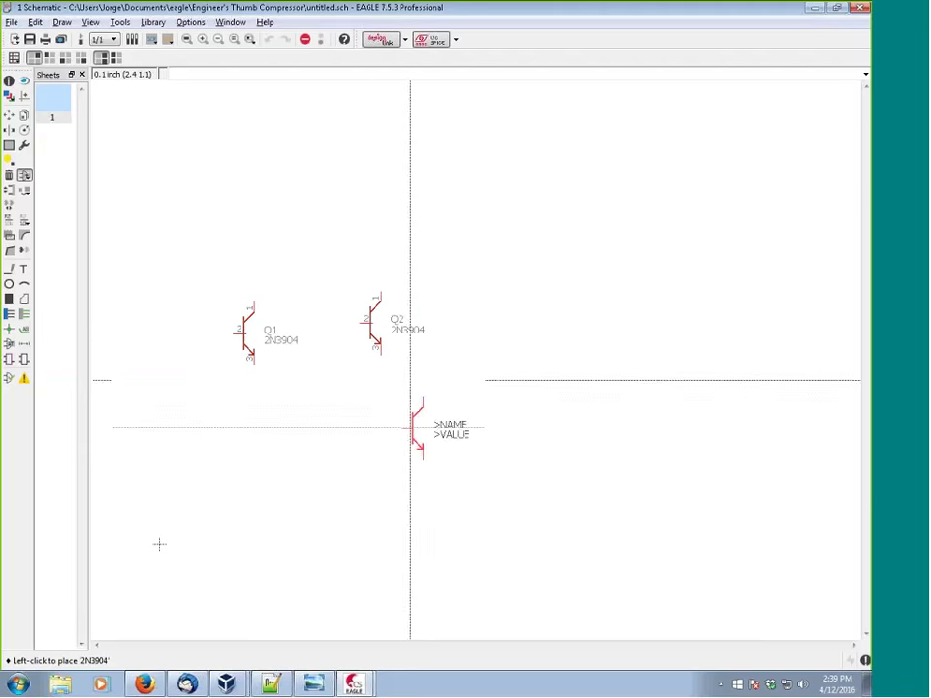
click(419, 458)
click(514, 365)
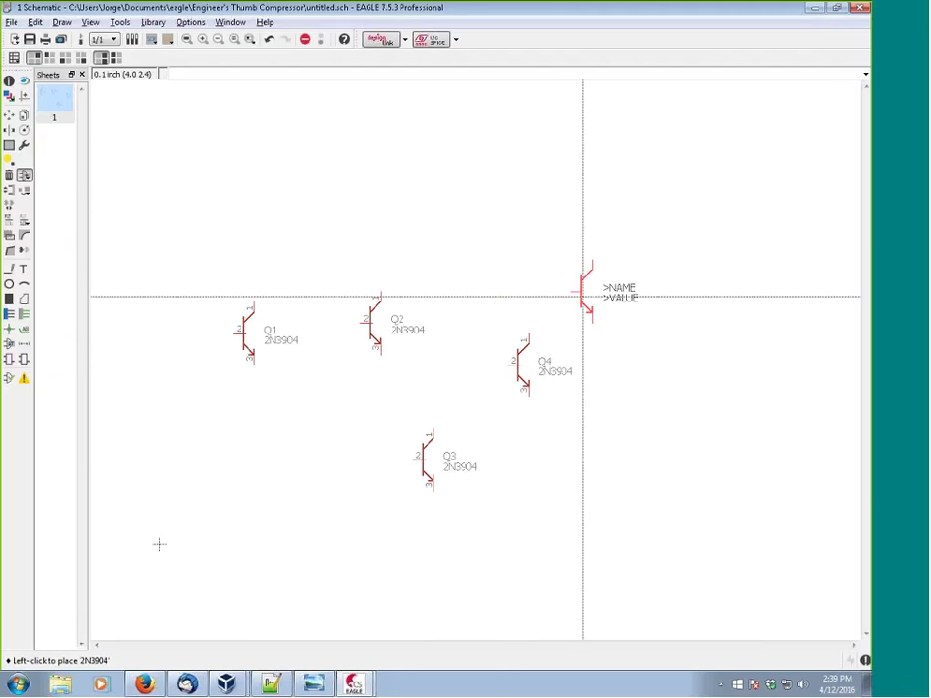
key(Escape)
key(Escape)
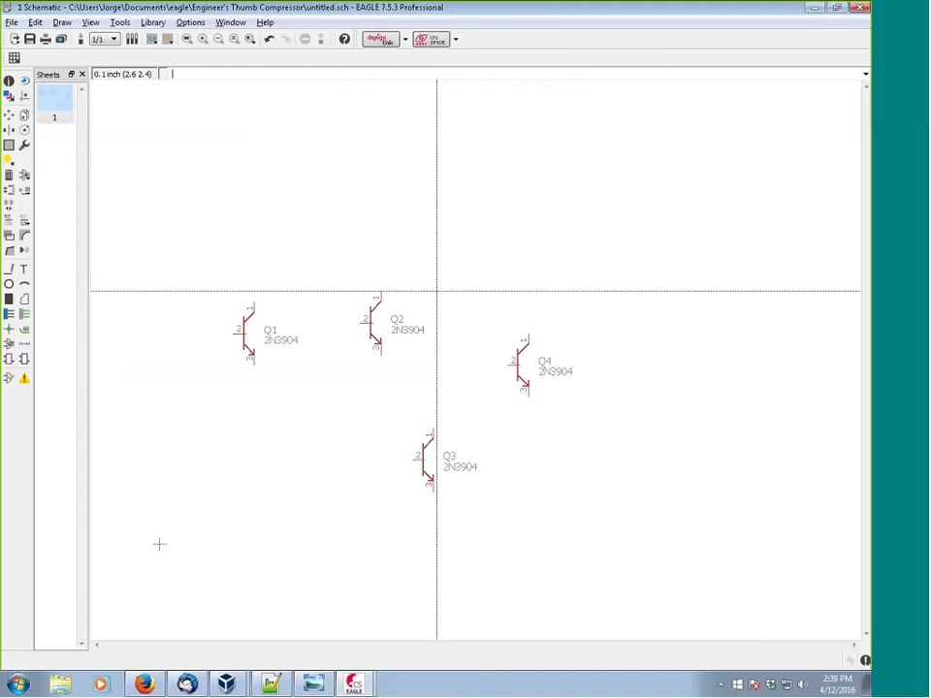
Inspect the placed transistors up close and generate a new board from the schematic.
scroll(531, 371, up, 5)
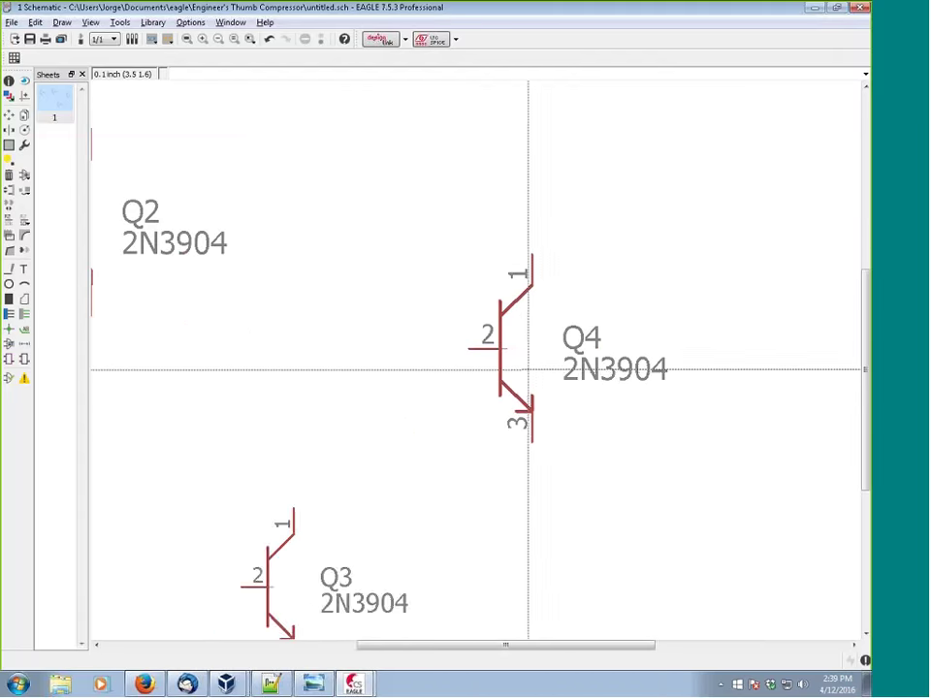
scroll(526, 369, down, 6)
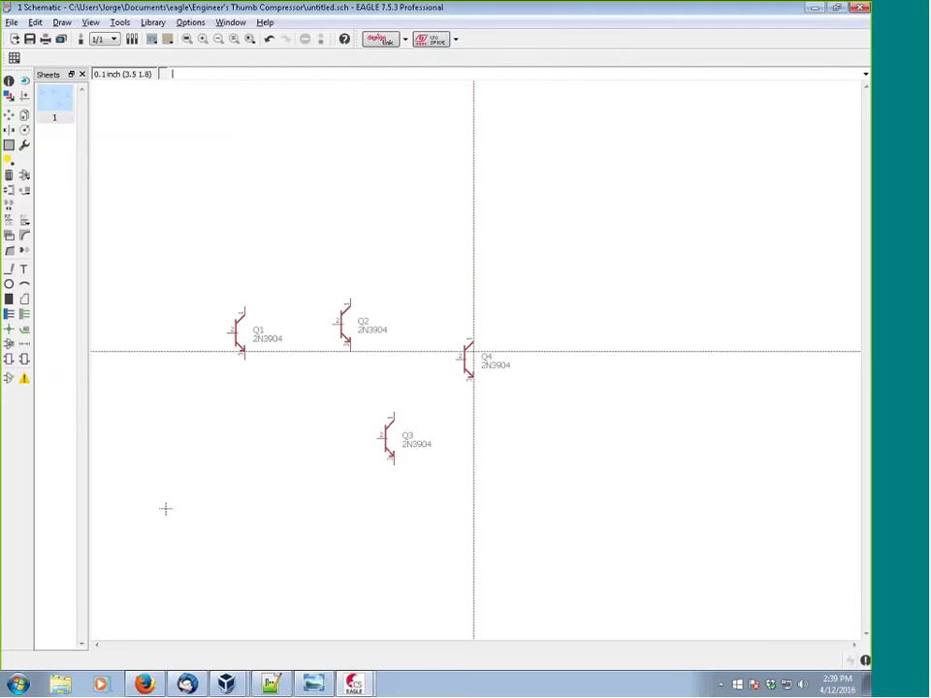
click(60, 38)
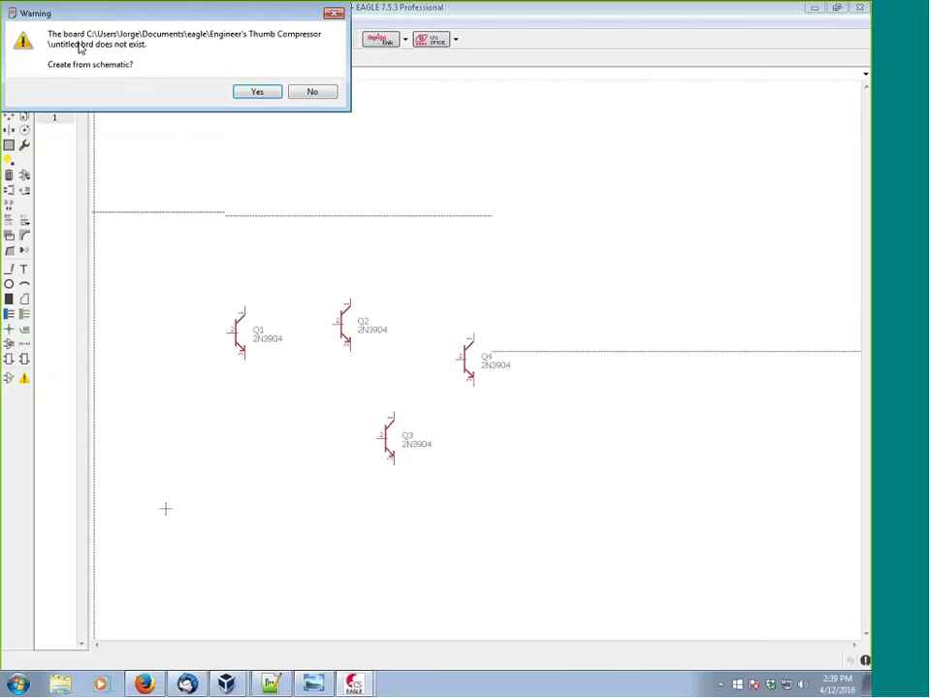
click(257, 91)
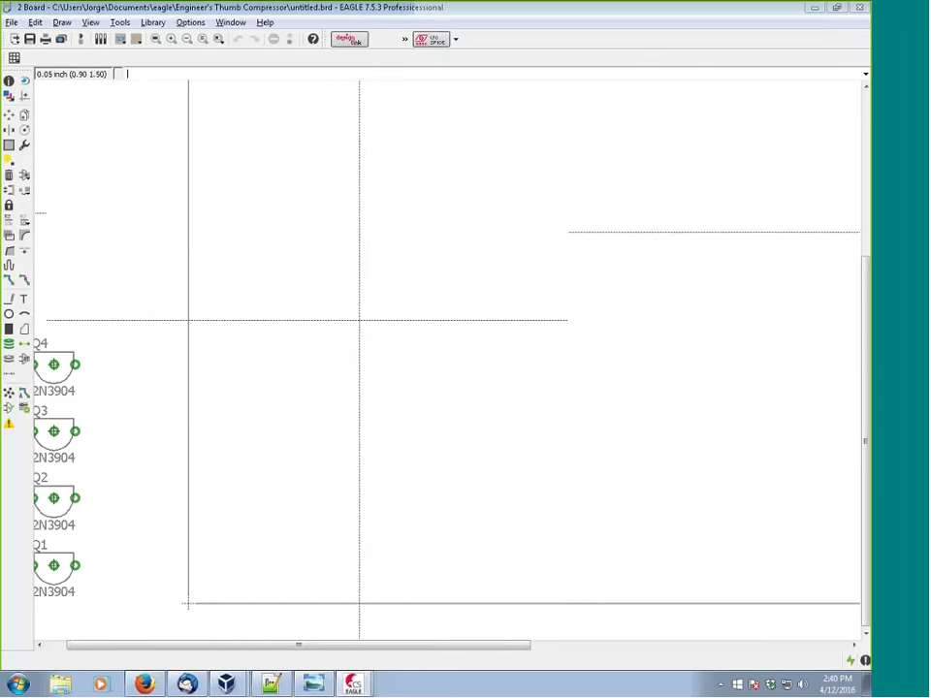
Move transistors Q4, Q3, Q2 and Q1 inside the board outline, stacked in a loose column near its lower-left corner.
click(8, 114)
click(56, 364)
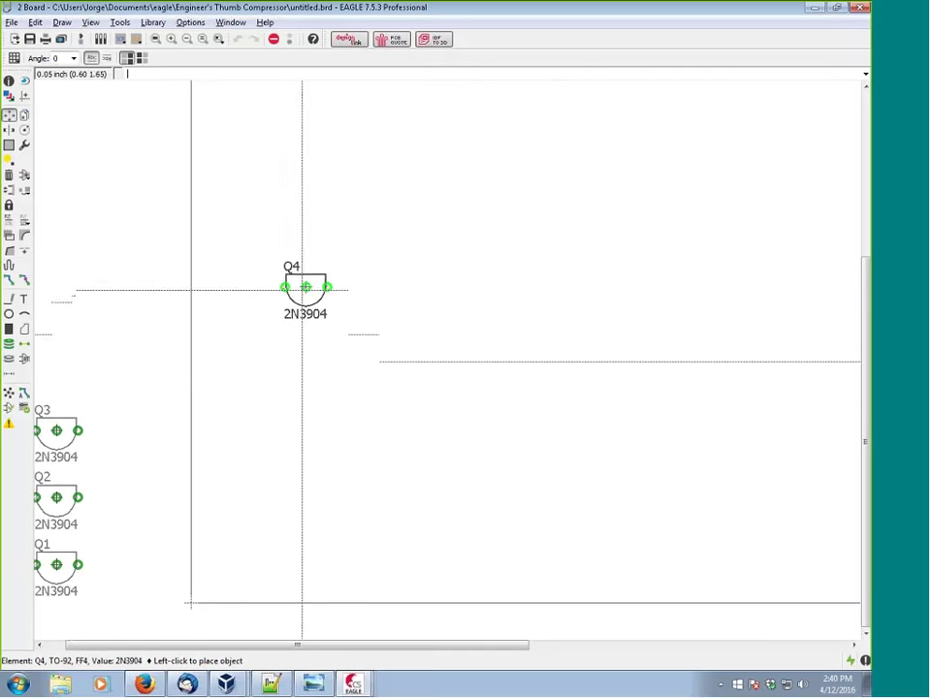
click(325, 268)
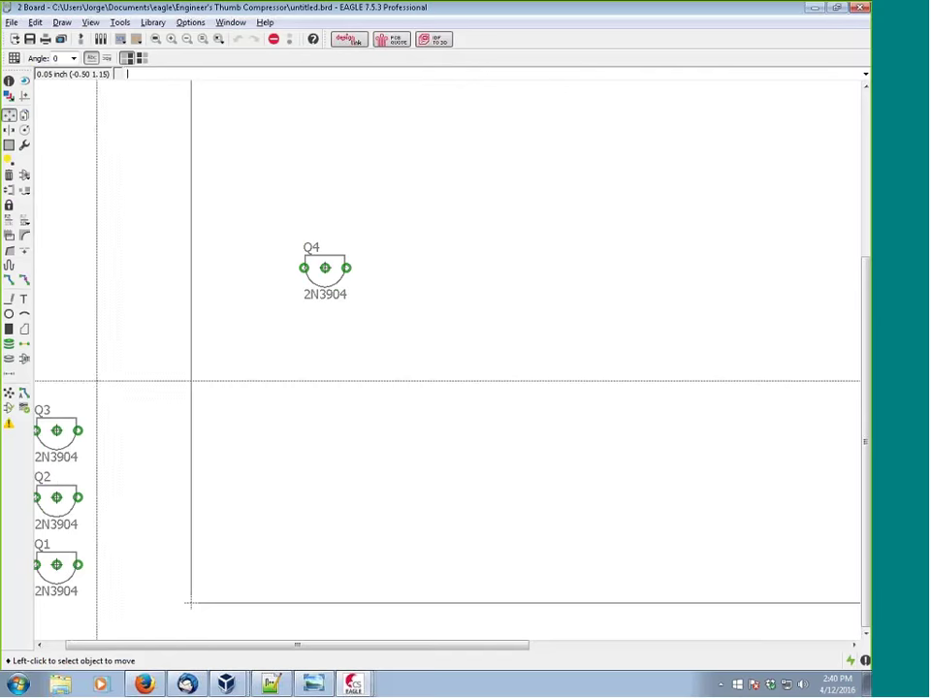
click(56, 431)
click(335, 373)
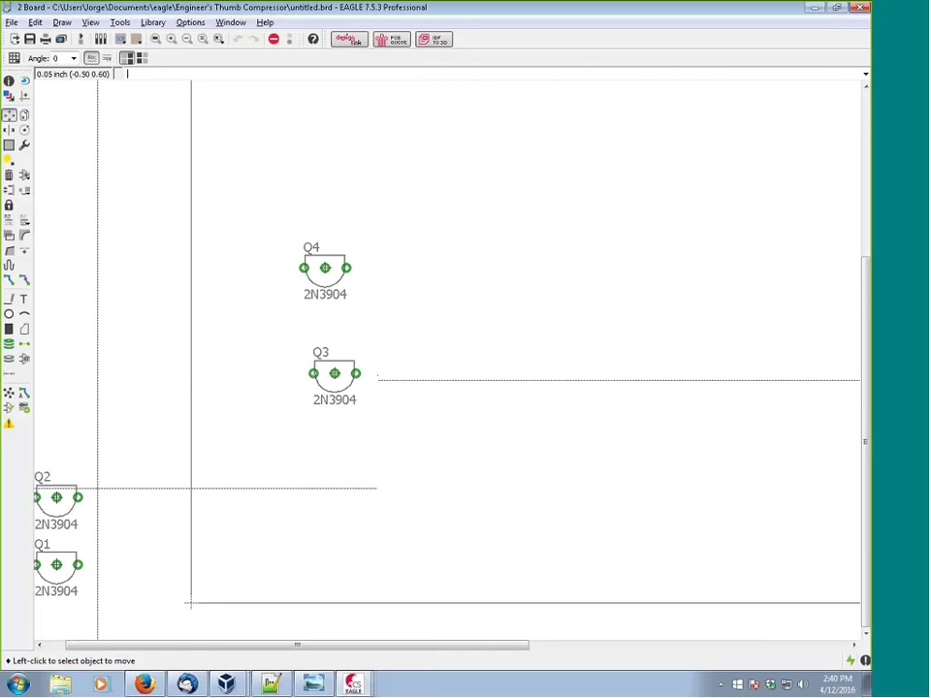
click(56, 494)
click(344, 468)
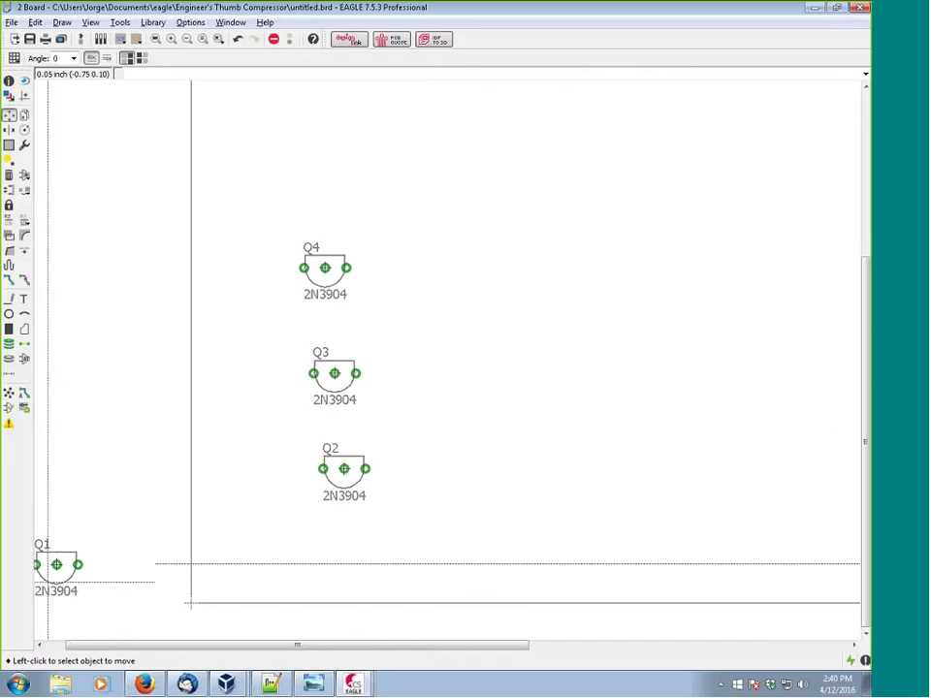
click(56, 564)
click(354, 545)
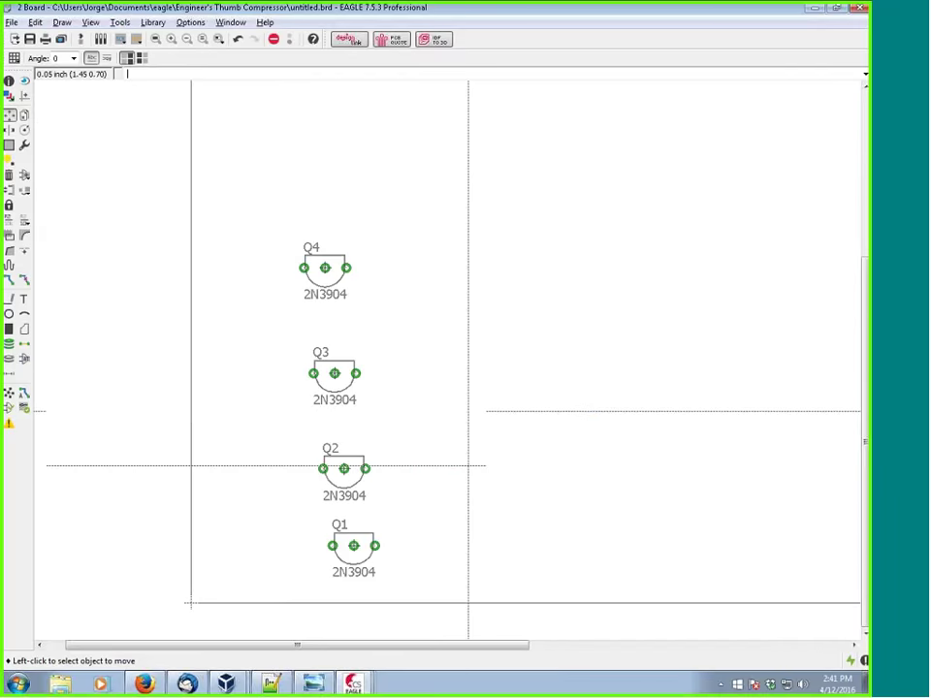
Minimize the board and schematic, open the FF4 library from the Desktop, and move its window clear of the Control Panel's library tree.
click(356, 686)
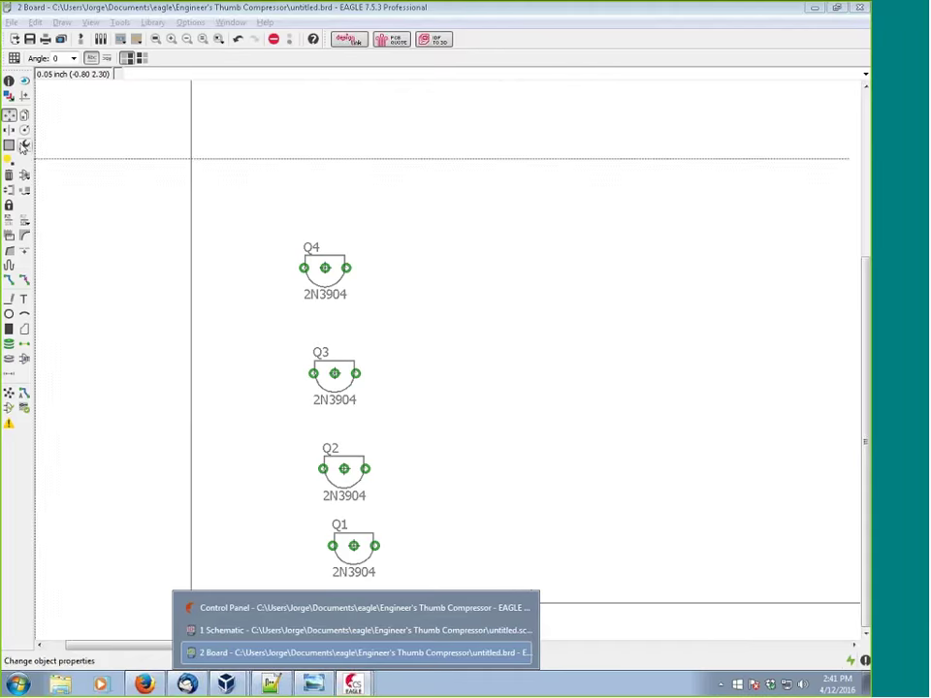
click(814, 8)
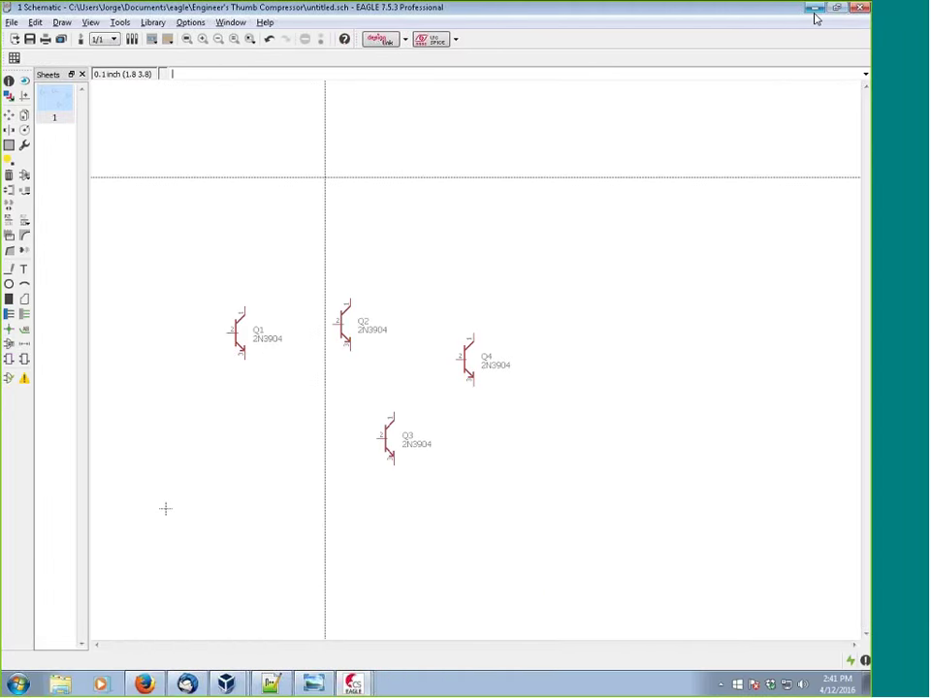
click(814, 9)
click(11, 22)
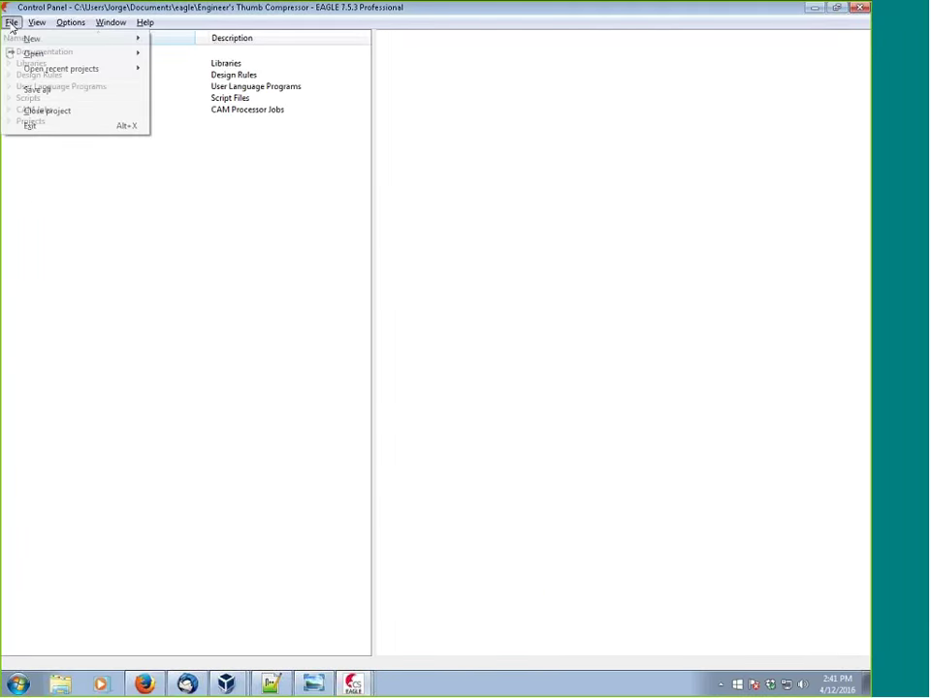
mouse_move(43, 54)
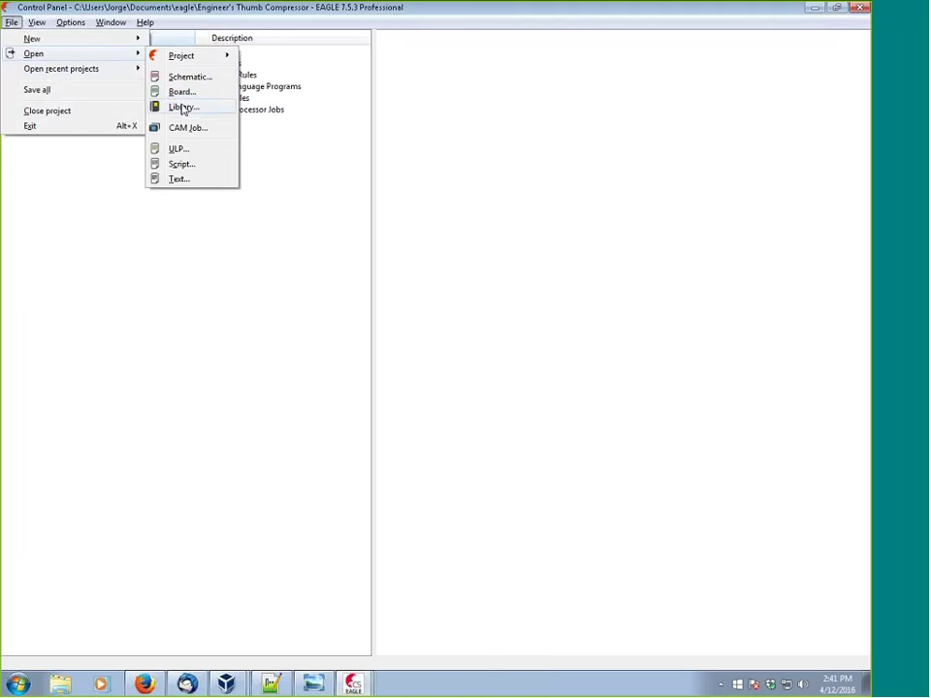
click(179, 108)
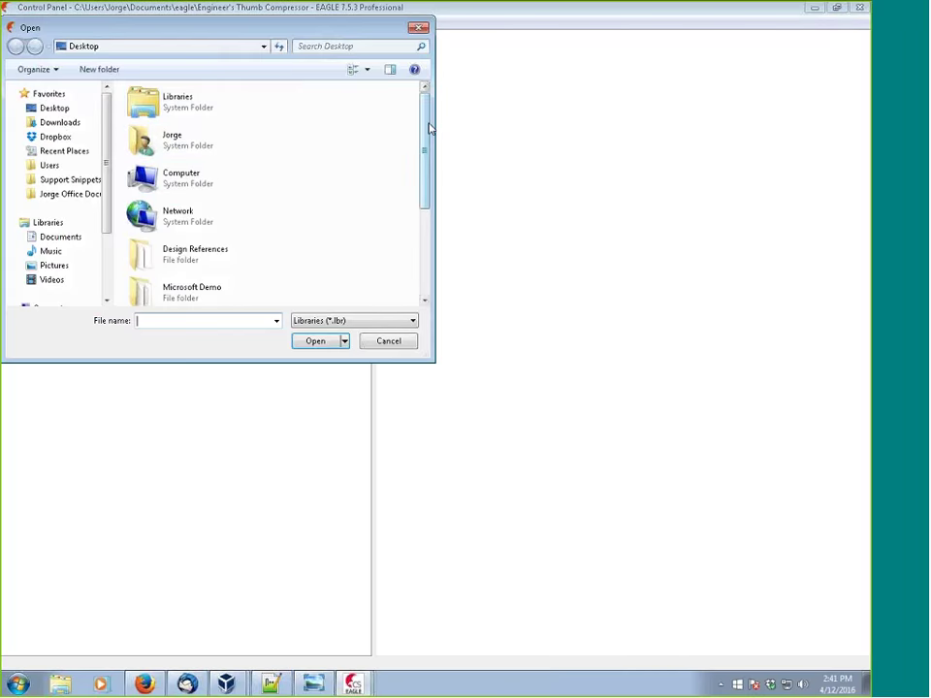
drag(428, 129, 413, 262)
double_click(198, 291)
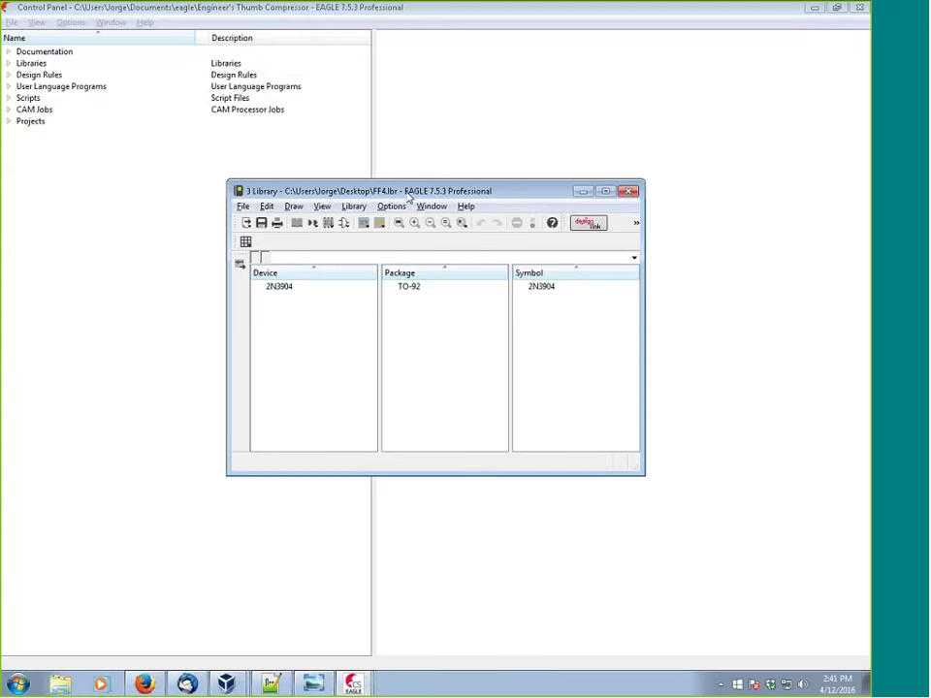
drag(408, 197, 587, 106)
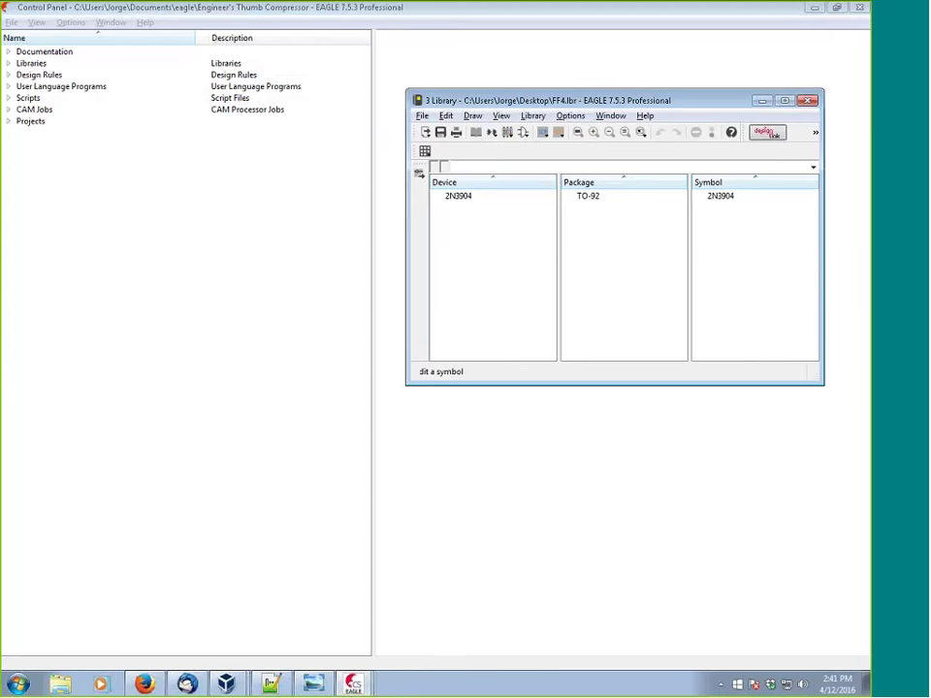
Find the 2N3904 device in transistor-npn.lbr in the Control Panel and preview its symbol and package.
click(267, 27)
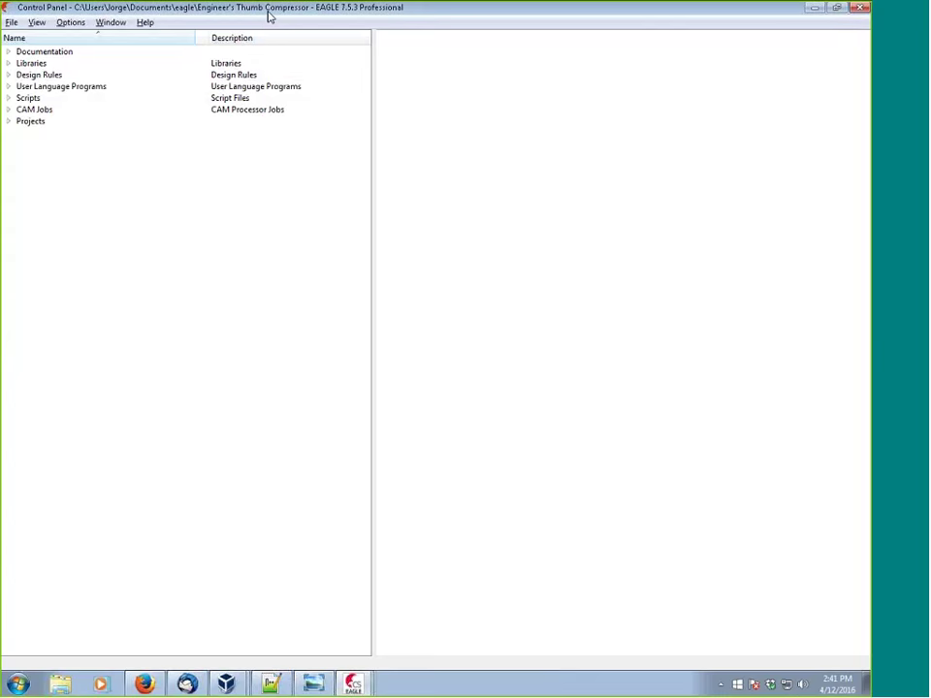
click(9, 64)
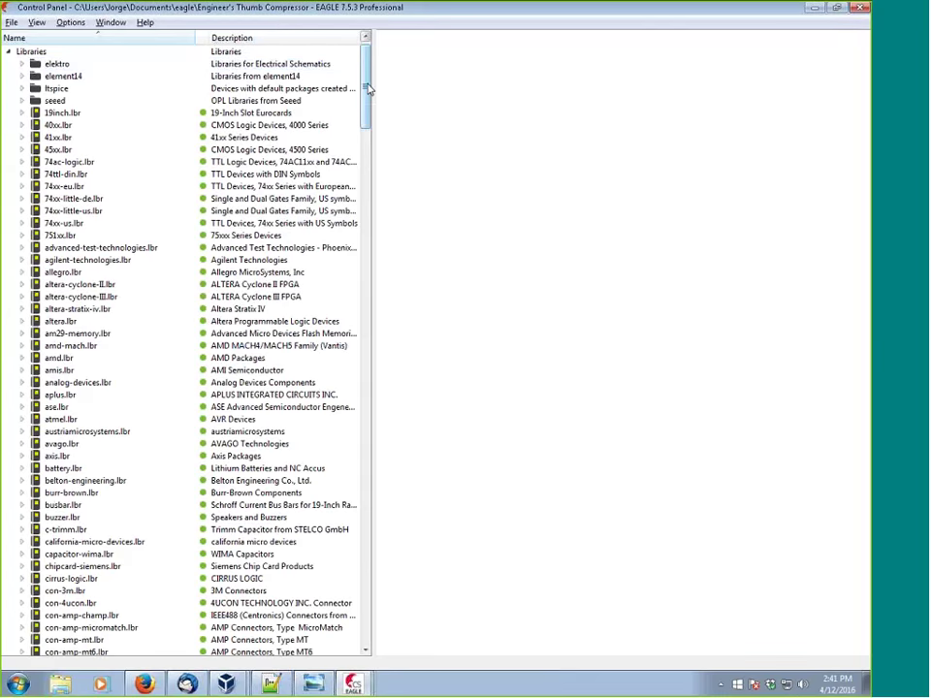
drag(365, 88, 365, 582)
click(21, 432)
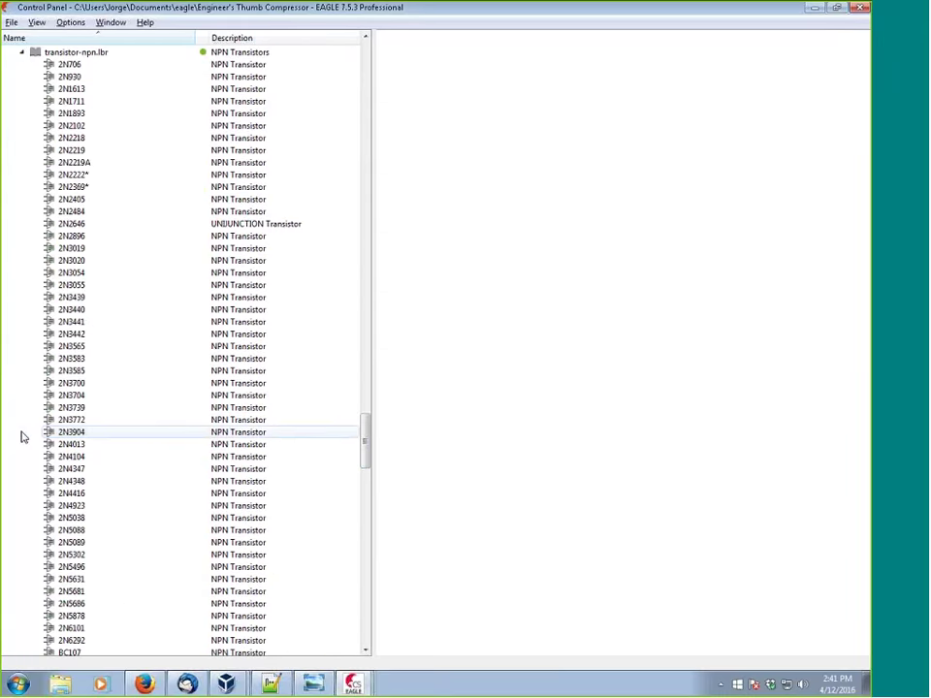
click(78, 431)
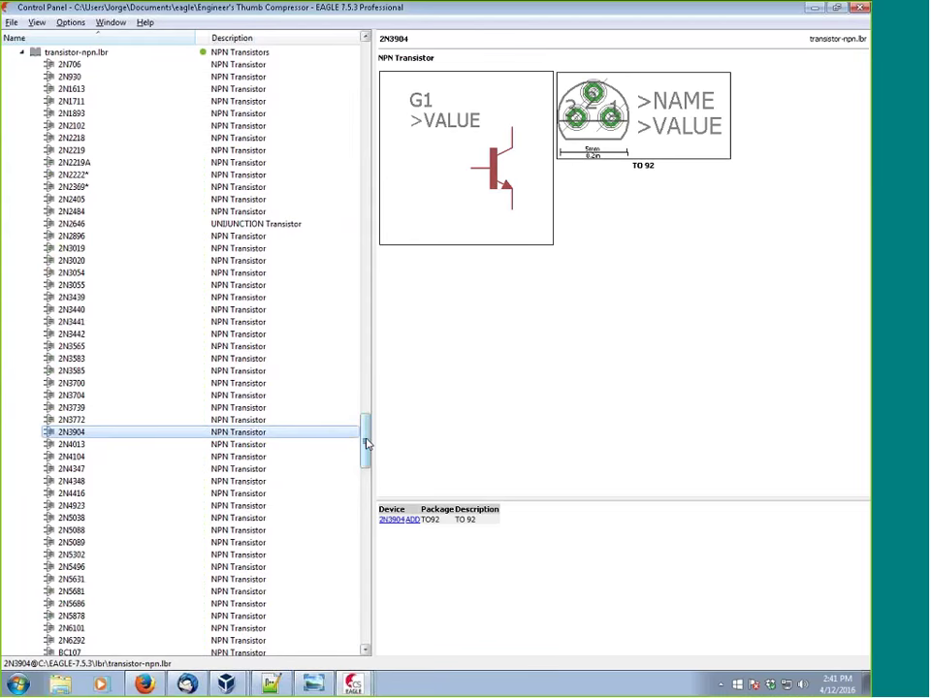
Browse the symbols of transistor-npn.lbr, previewing the NPN variants and returning to the plain NPN symbol.
drag(366, 442, 365, 582)
scroll(31, 474, down, 4)
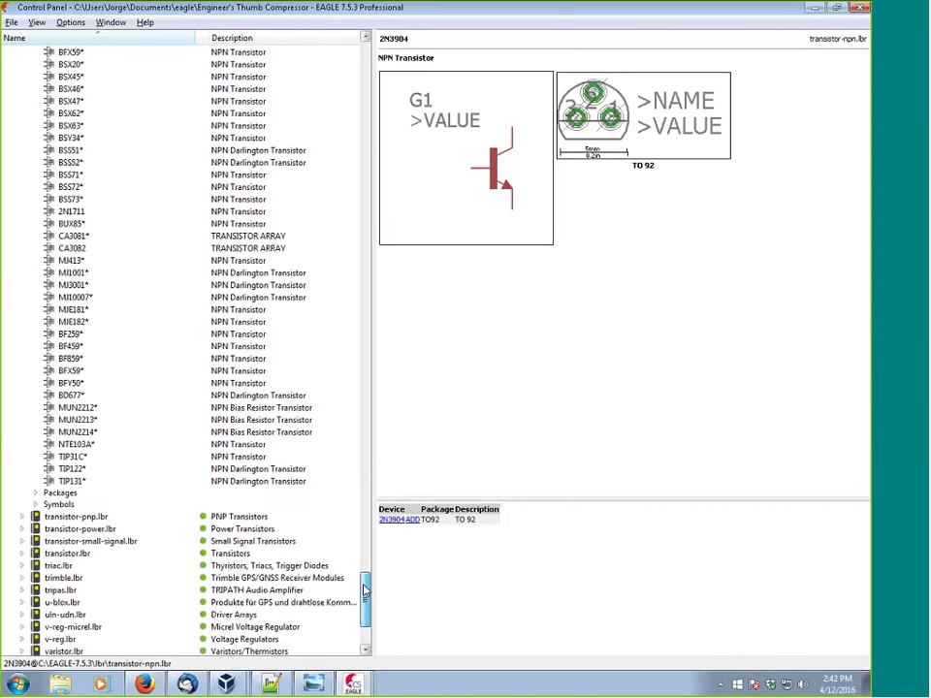
click(35, 491)
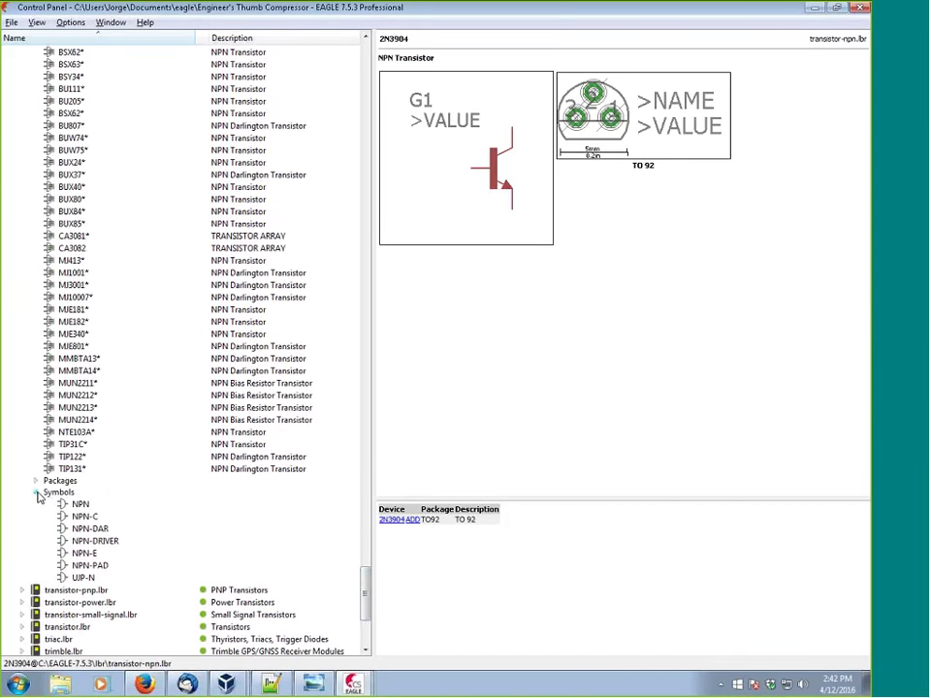
click(97, 506)
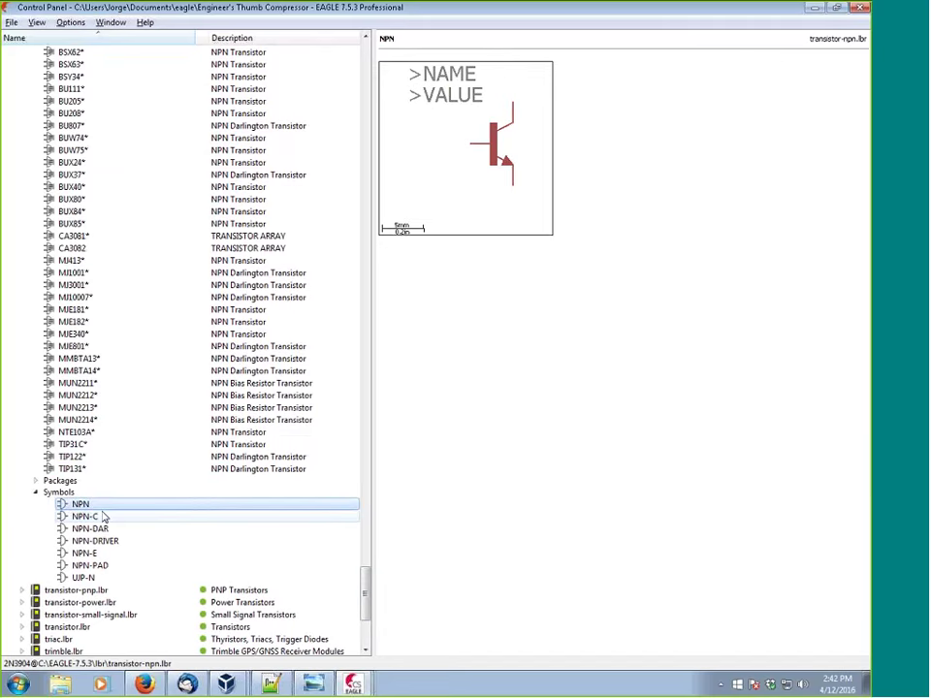
click(103, 518)
click(101, 529)
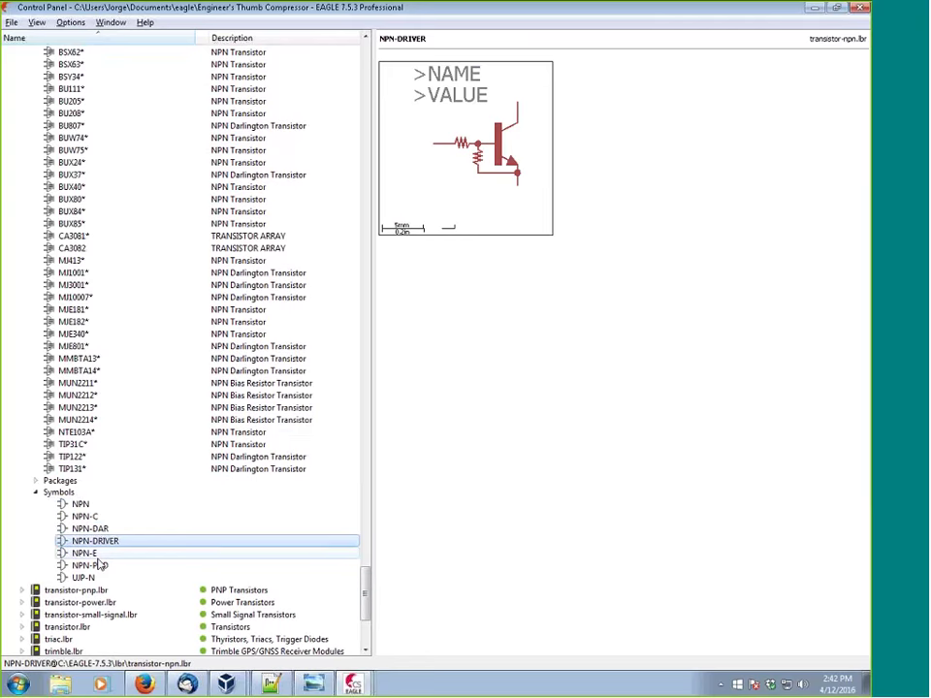
click(81, 506)
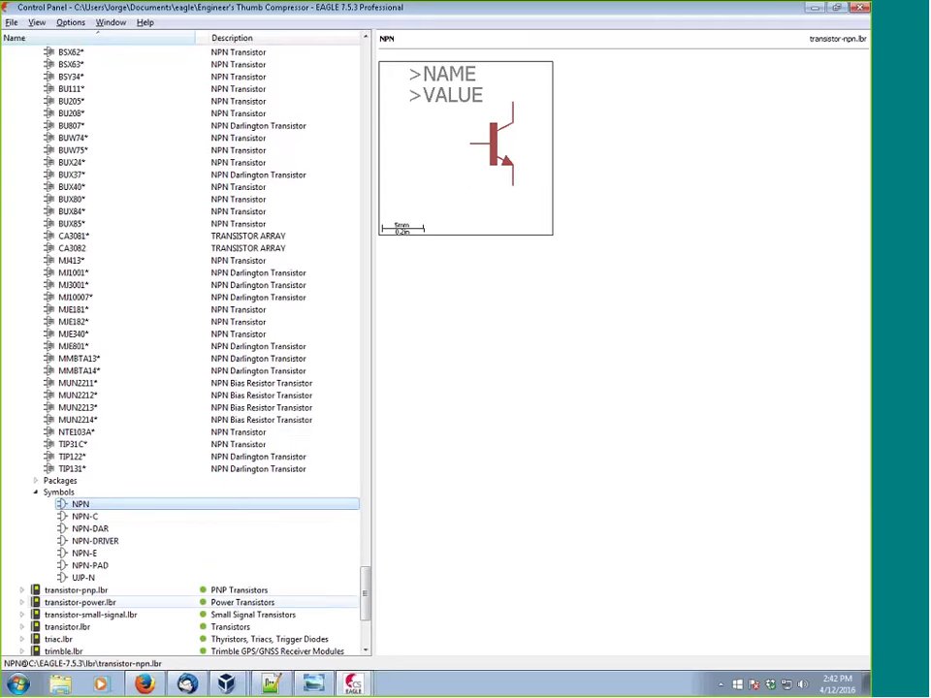
Copy the NPN symbol from transistor-npn.lbr into the open FF4 library.
click(332, 671)
click(320, 653)
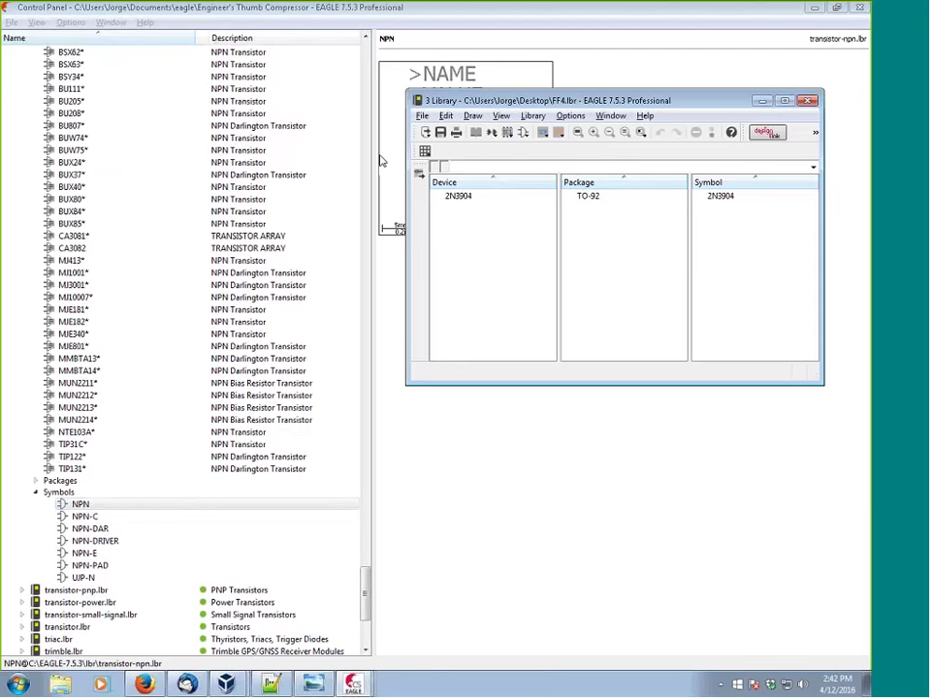
click(91, 508)
right_click(77, 510)
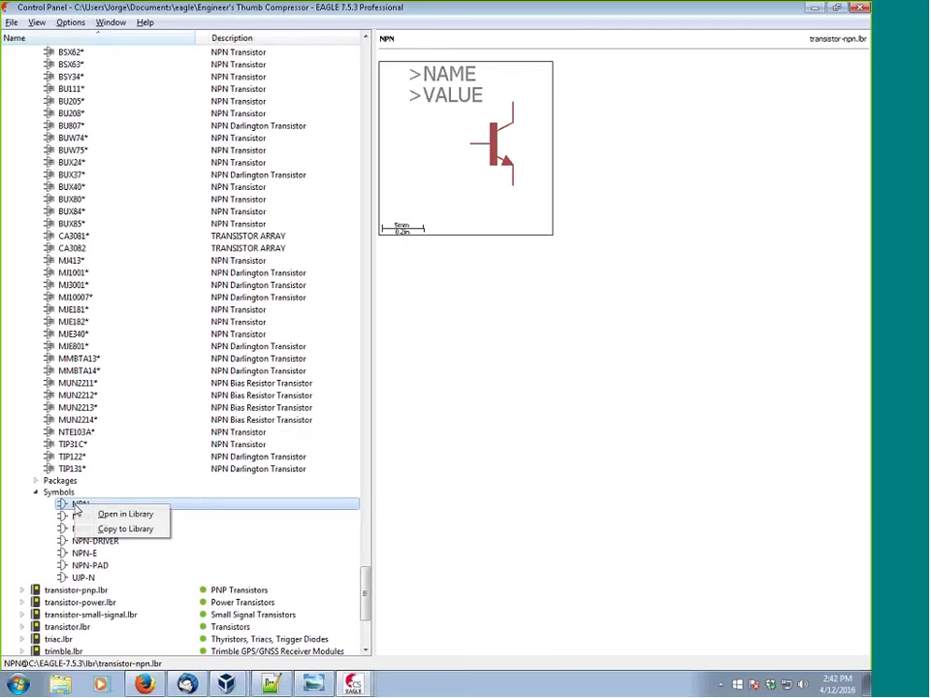
click(134, 538)
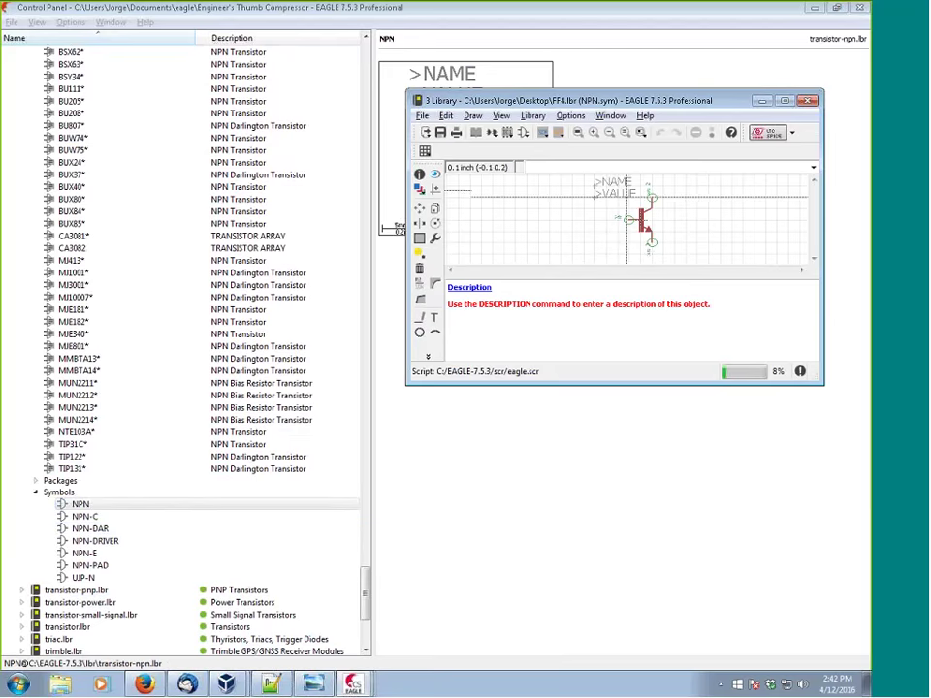
Examine the copied NPN symbol in the maximized library window and check the FF4 library's table of contents.
scroll(626, 214, up, 3)
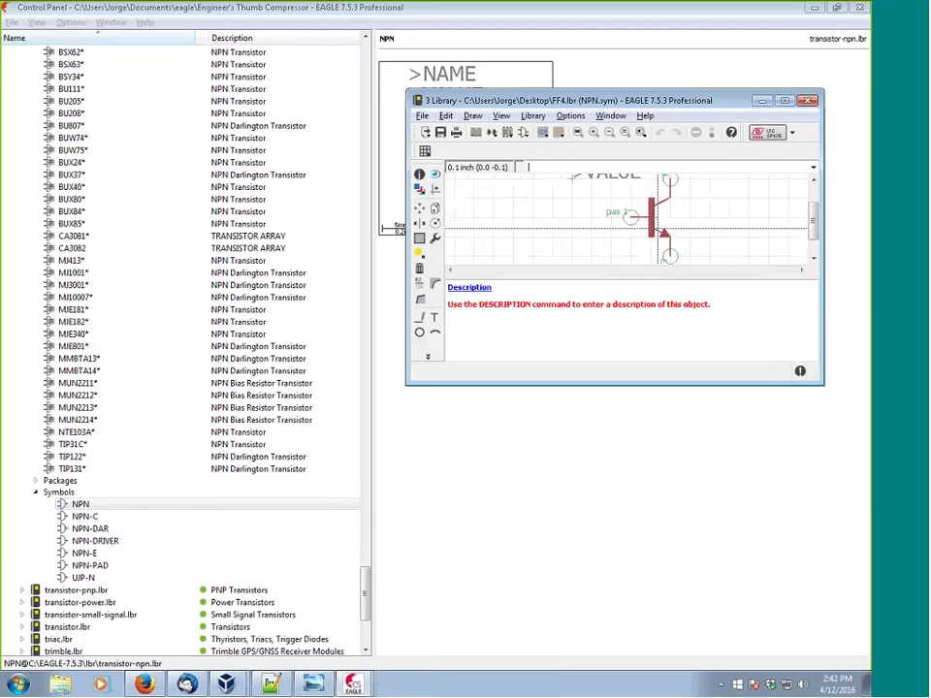
scroll(626, 213, down, 3)
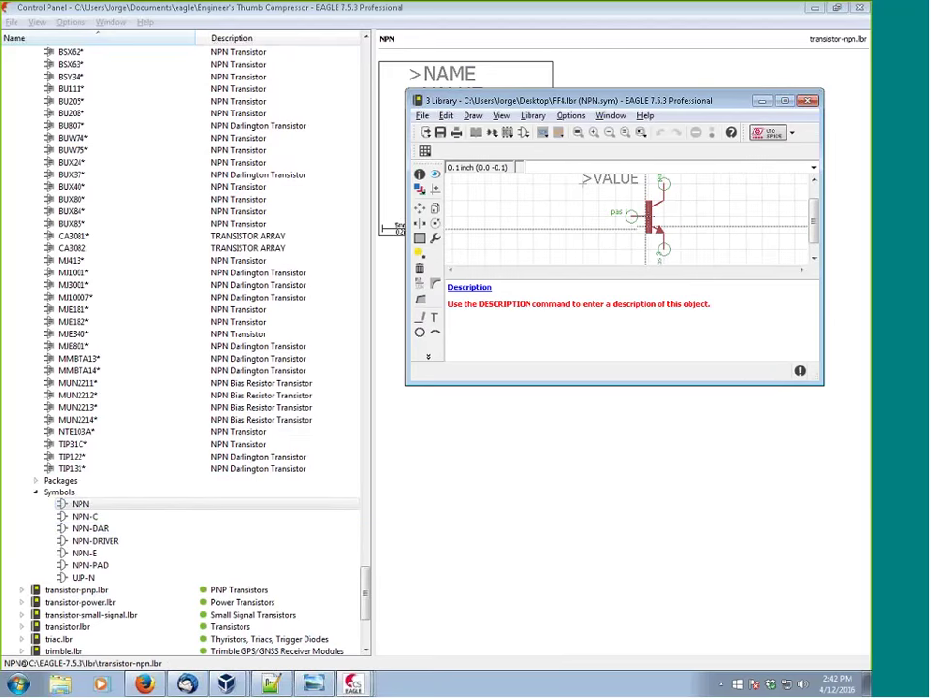
scroll(656, 215, up, 1)
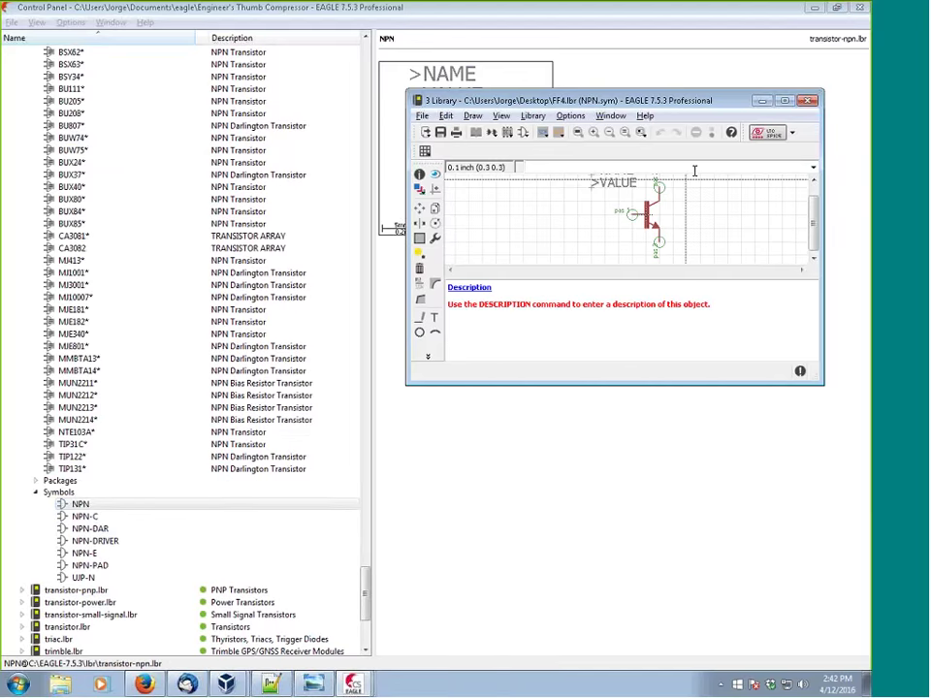
click(785, 103)
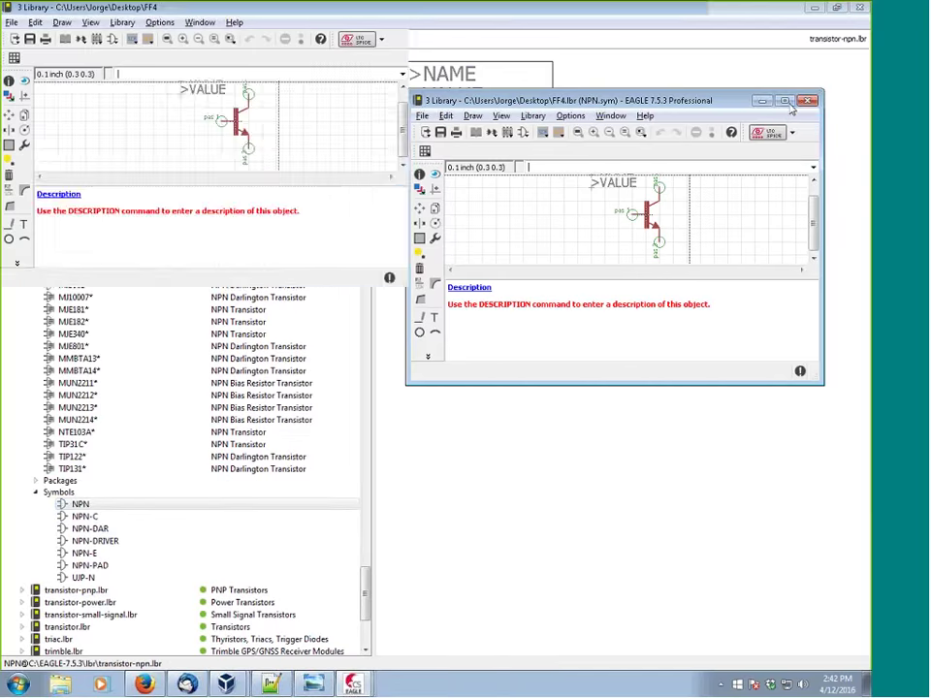
scroll(523, 218, up, 2)
scroll(563, 228, down, 1)
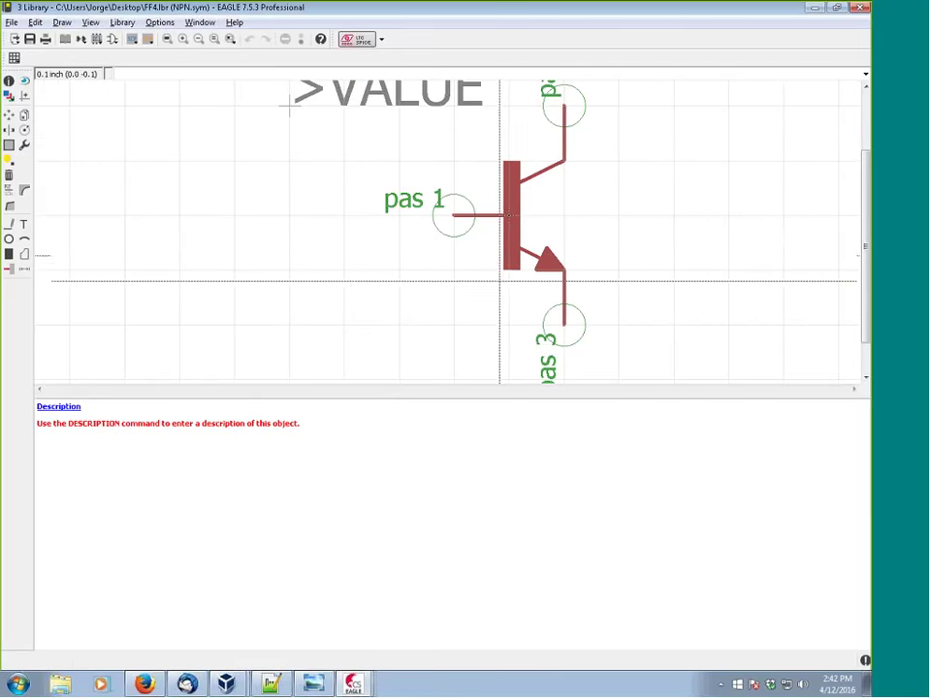
scroll(500, 281, down, 1)
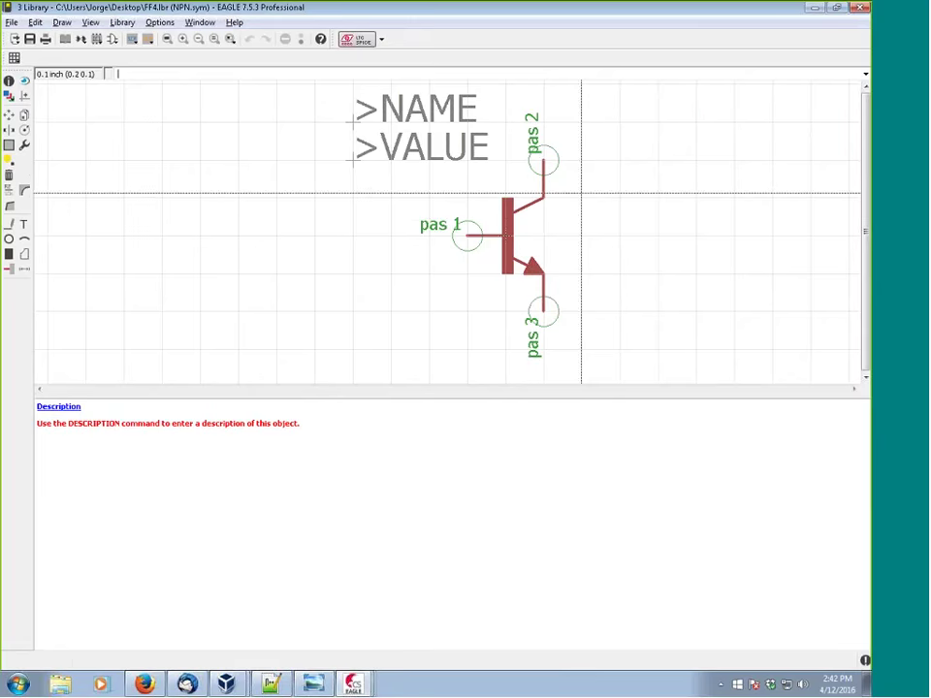
click(68, 41)
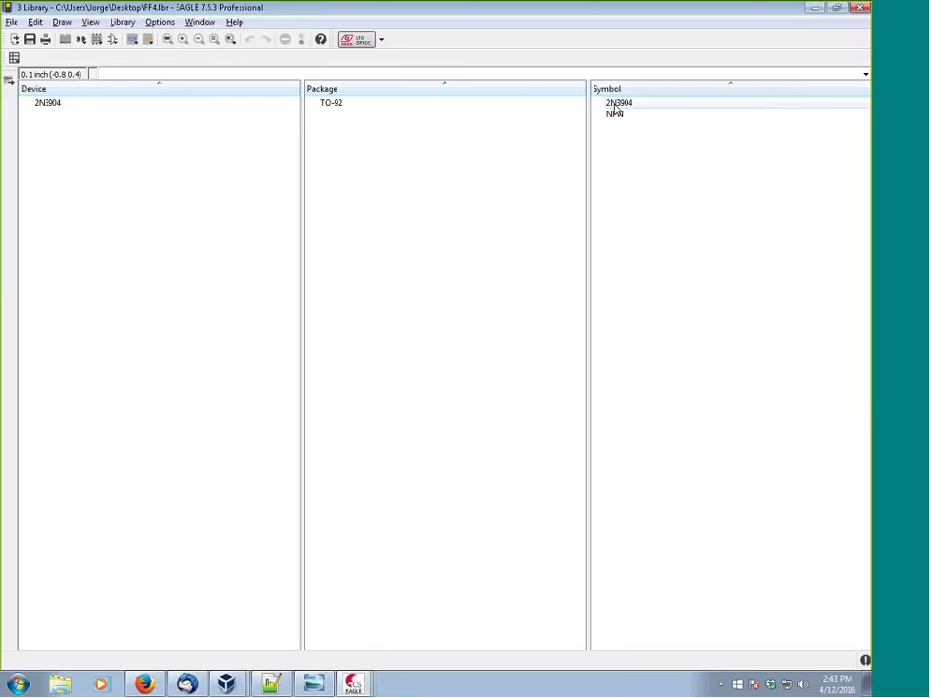
Return to the Control Panel and find the 2N3904 device in transistor-npn.lbr to preview its symbol and package.
click(815, 7)
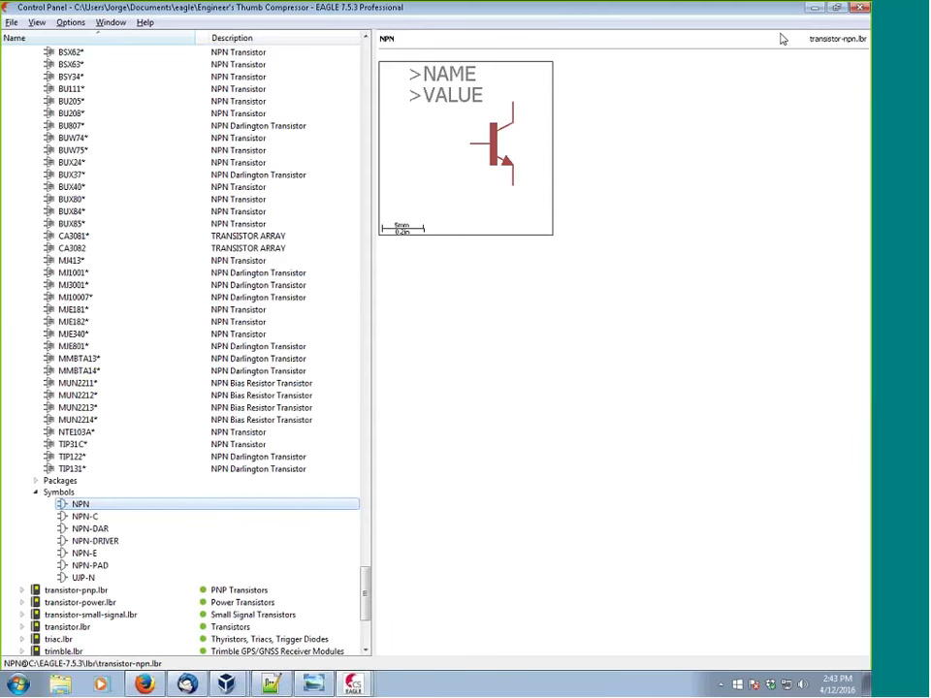
click(35, 492)
click(35, 480)
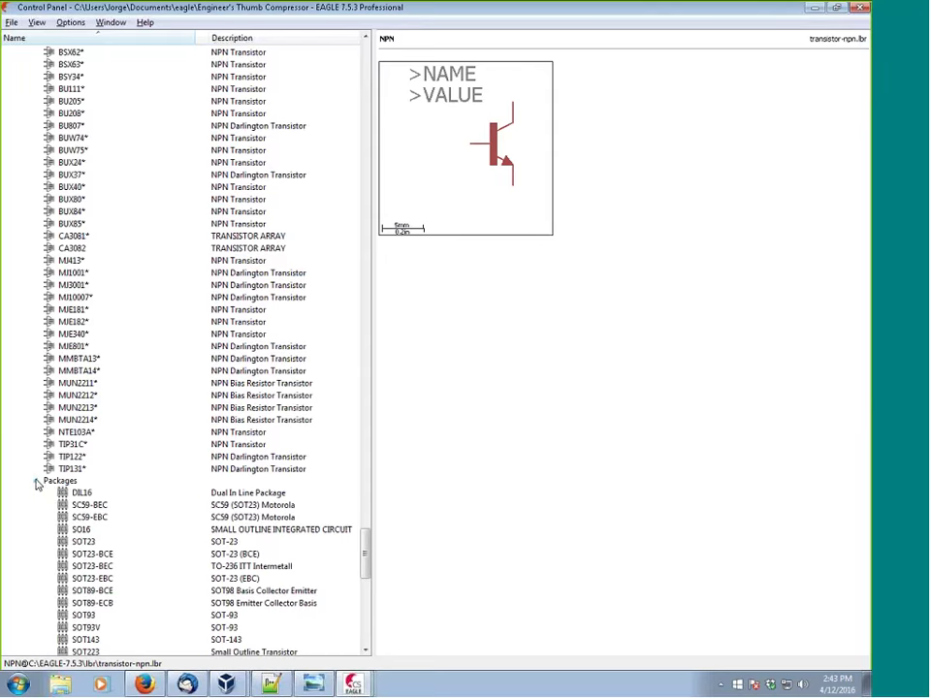
scroll(120, 436, up, 3)
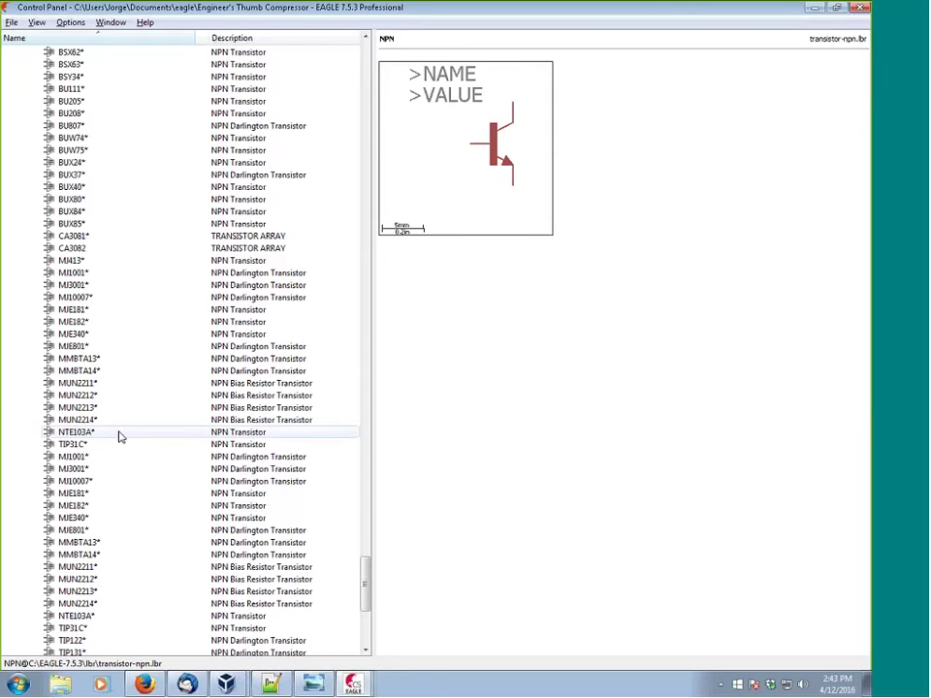
scroll(116, 438, up, 5)
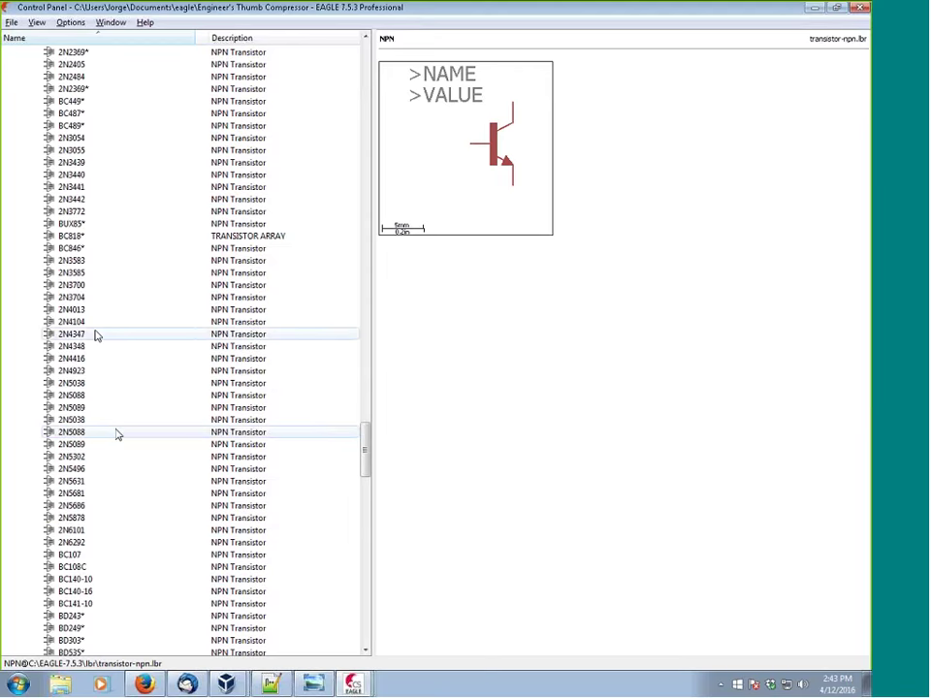
click(94, 301)
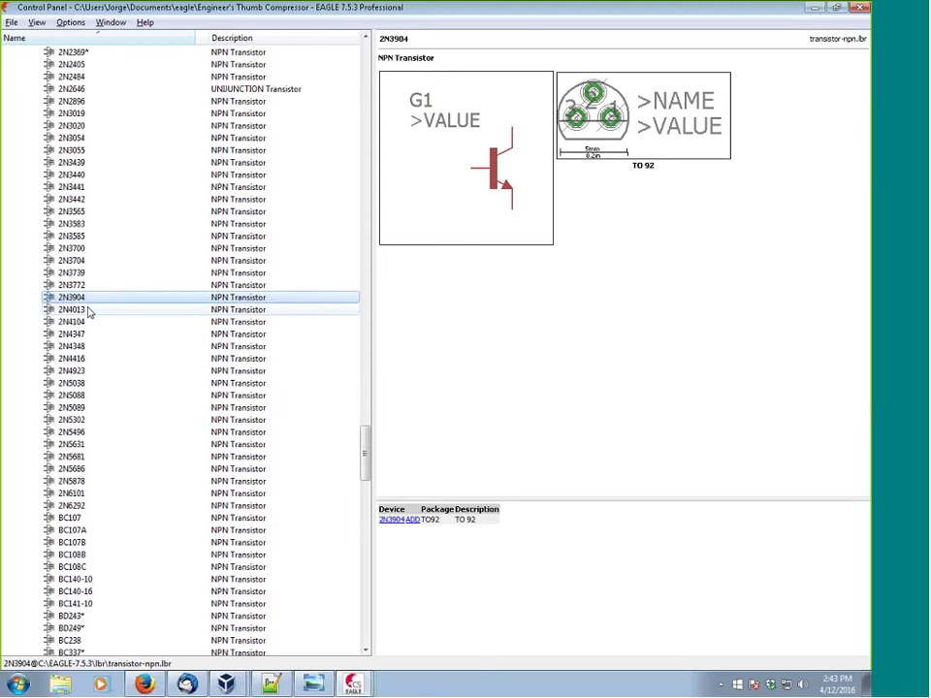
right_click(97, 300)
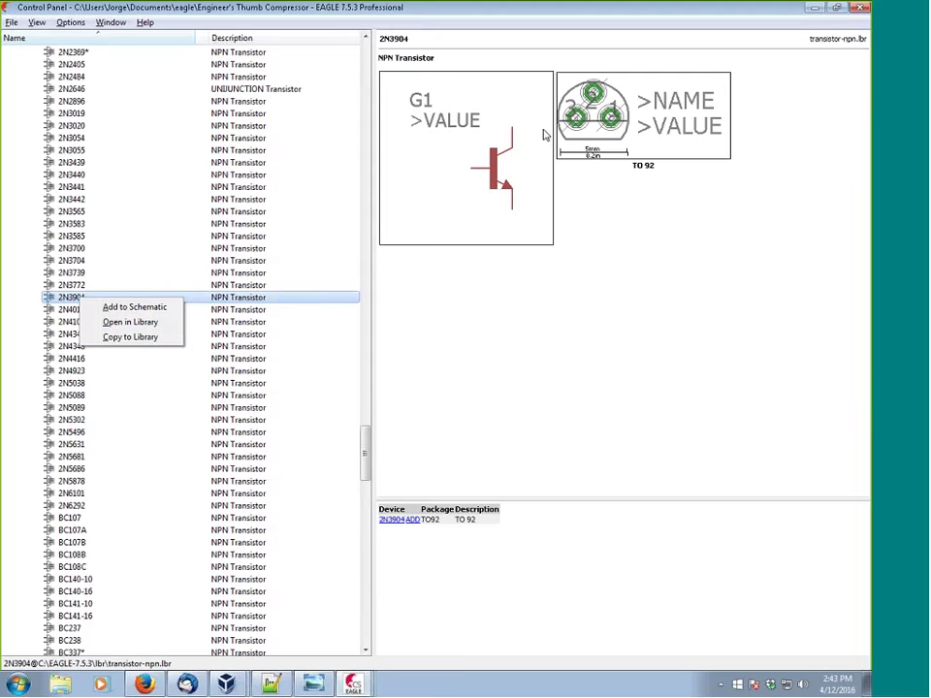
Browse further devices of transistor-npn.lbr, previewing types such as 2N5038 and BC108B.
click(75, 432)
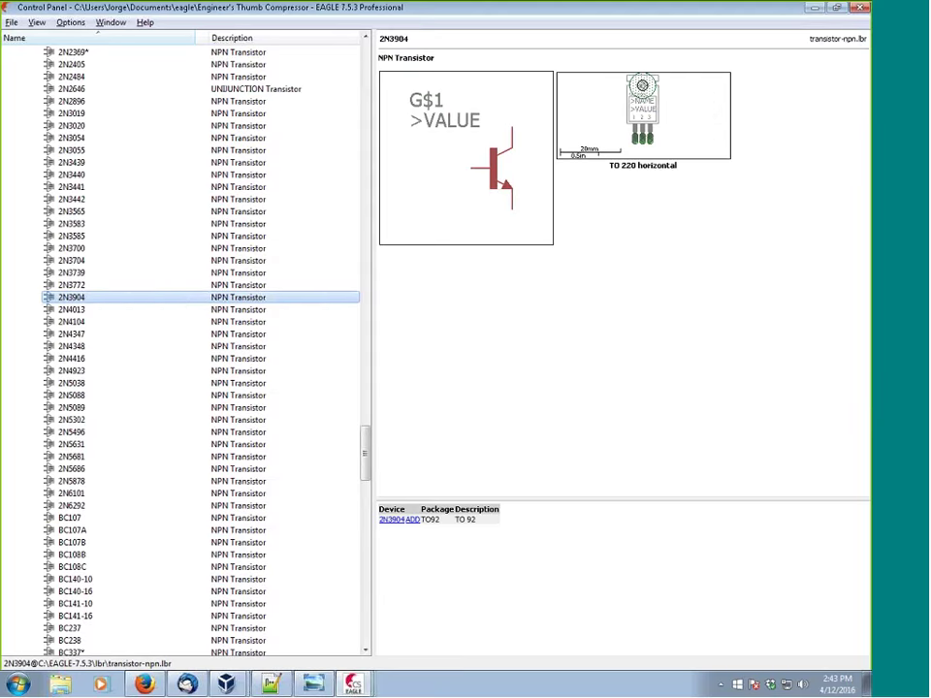
click(74, 420)
click(71, 383)
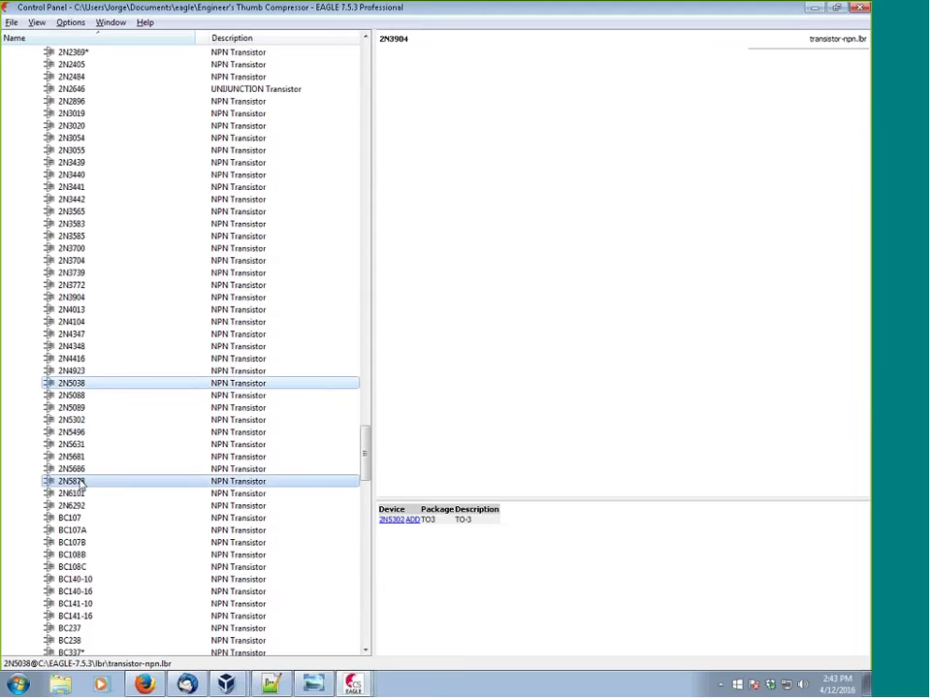
click(71, 518)
click(72, 555)
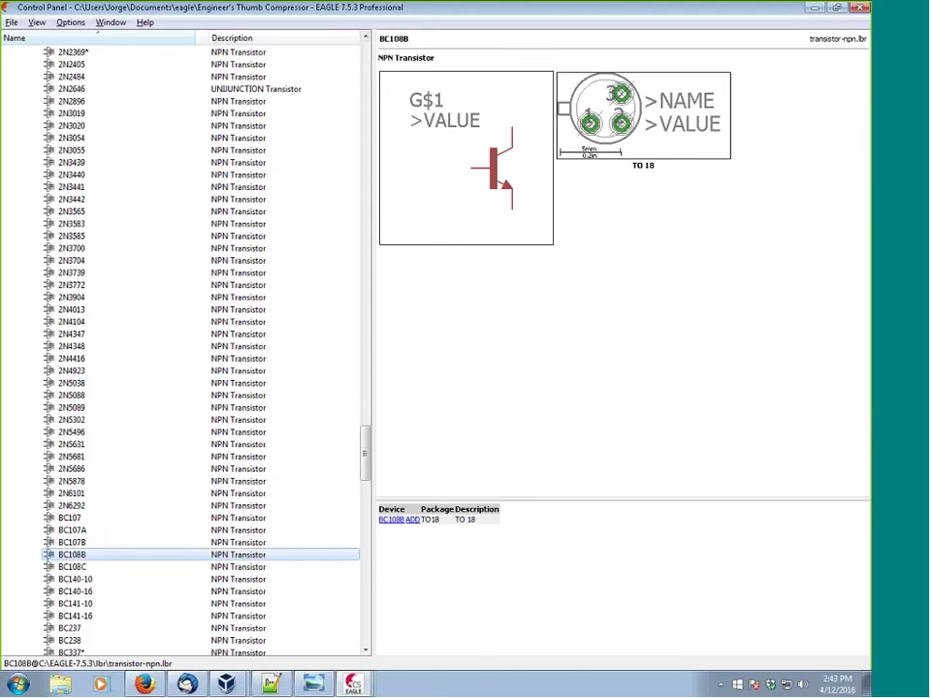
Copy the BC517* NPN Darlington device from transistor-npn.lbr into the FF4 library and check it in the library's table of contents.
drag(365, 452, 363, 482)
click(68, 273)
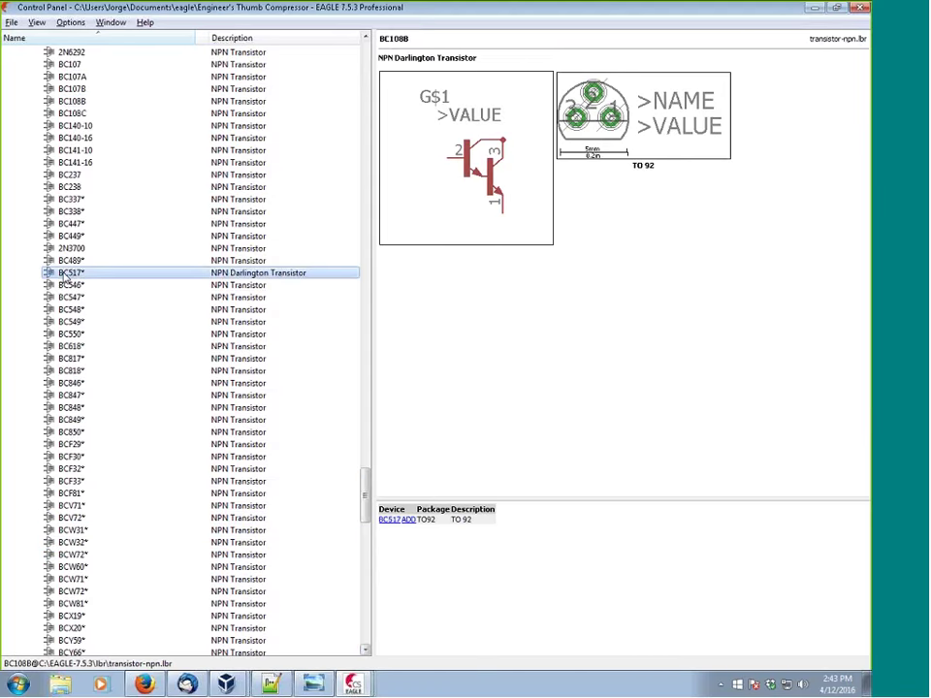
right_click(68, 277)
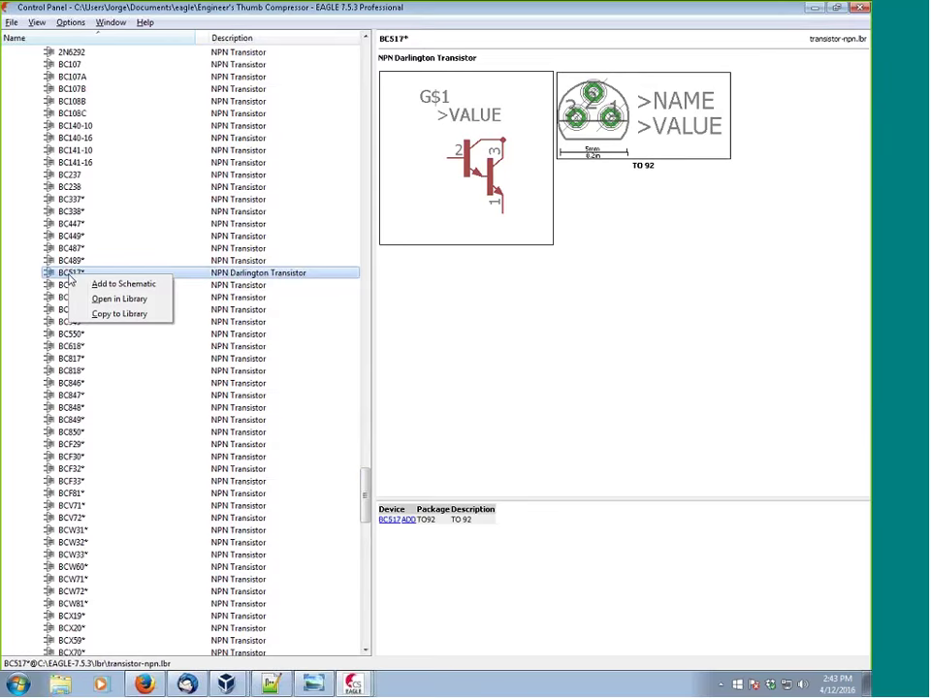
click(119, 314)
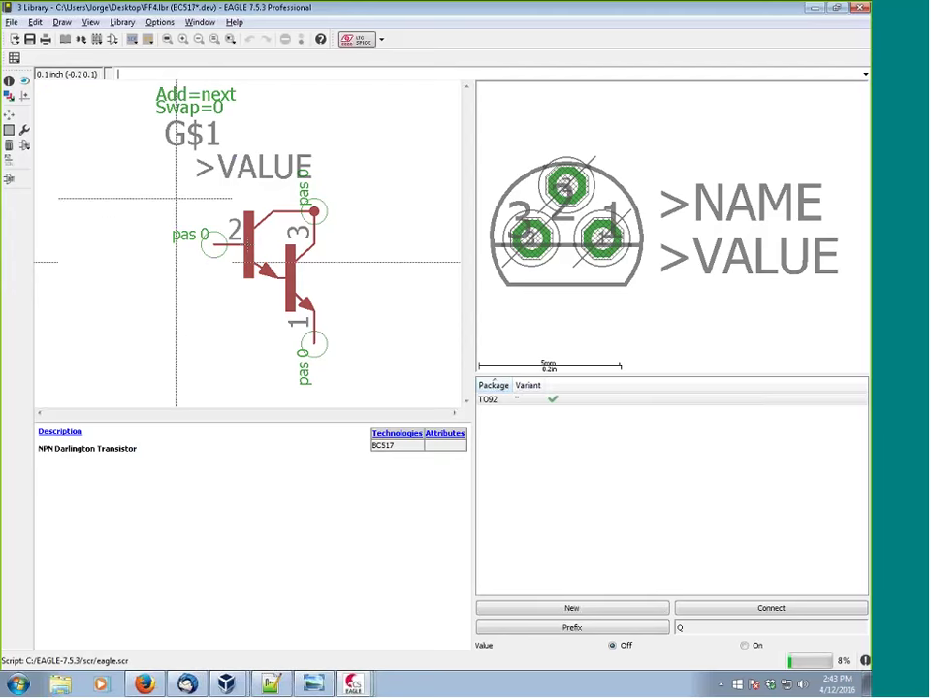
click(76, 44)
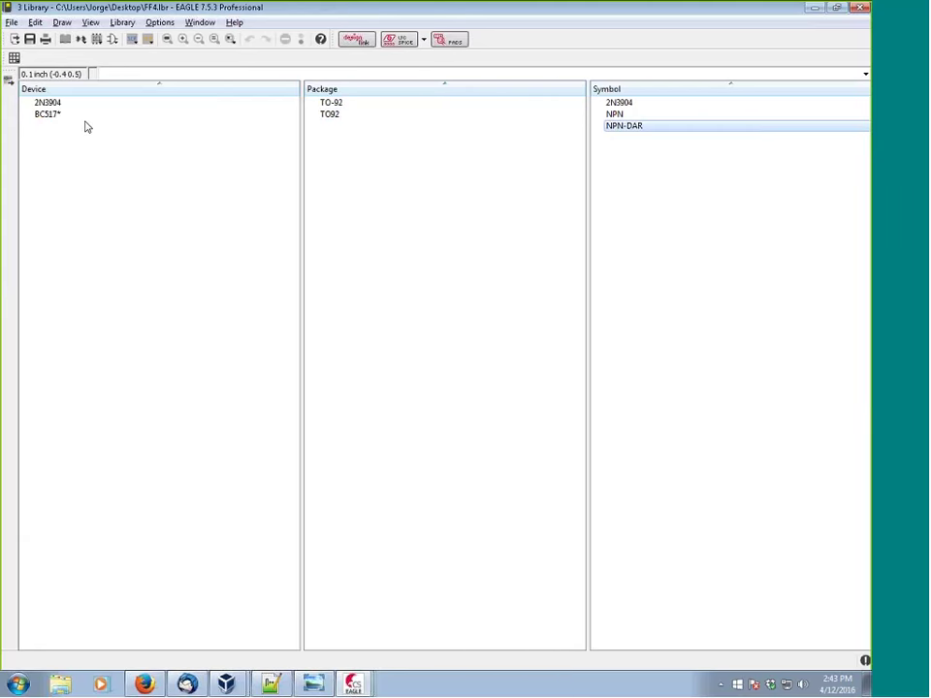
click(49, 118)
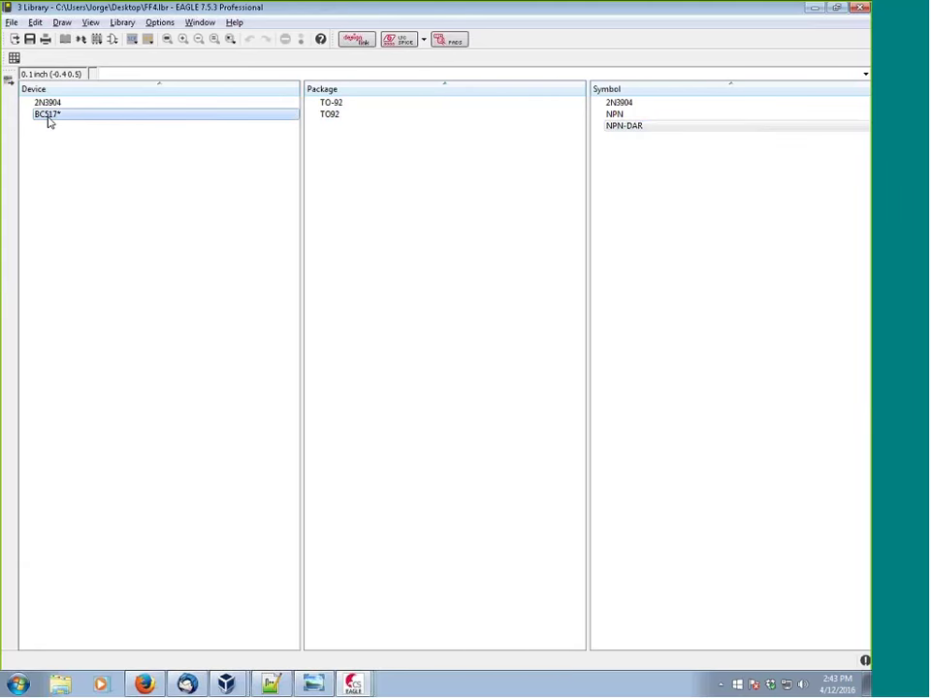
Return to the Control Panel and preview the 2N1613 device in transistor-npn.lbr.
key(alt+Tab)
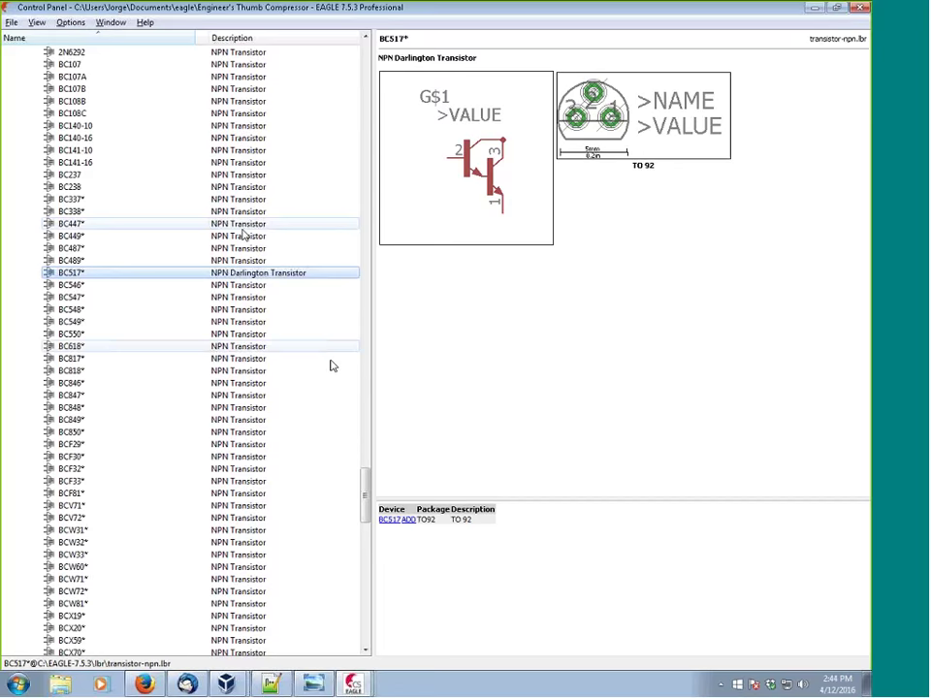
drag(365, 498, 363, 407)
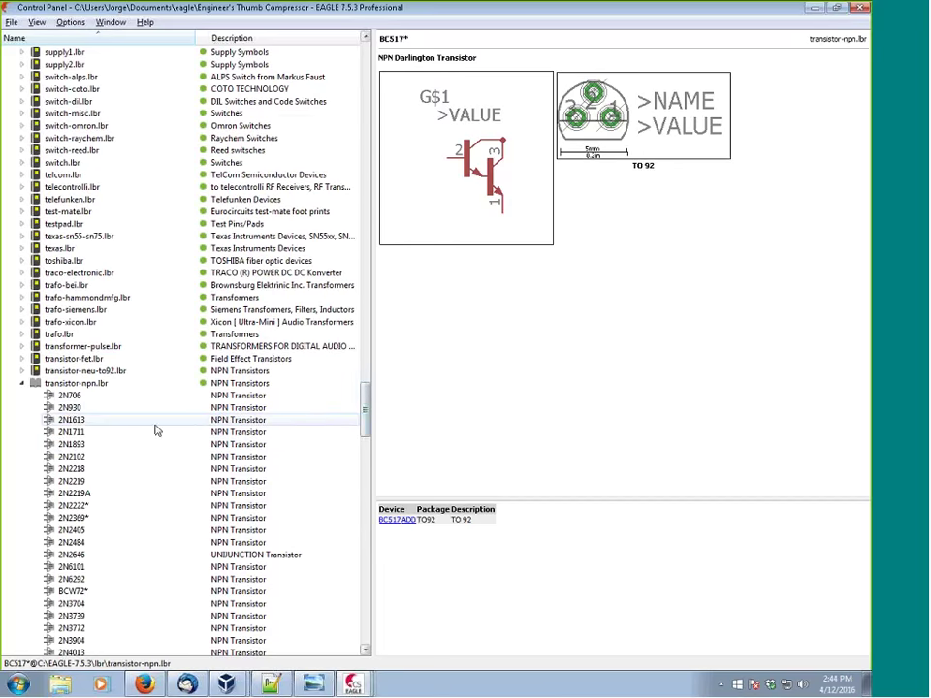
right_click(84, 420)
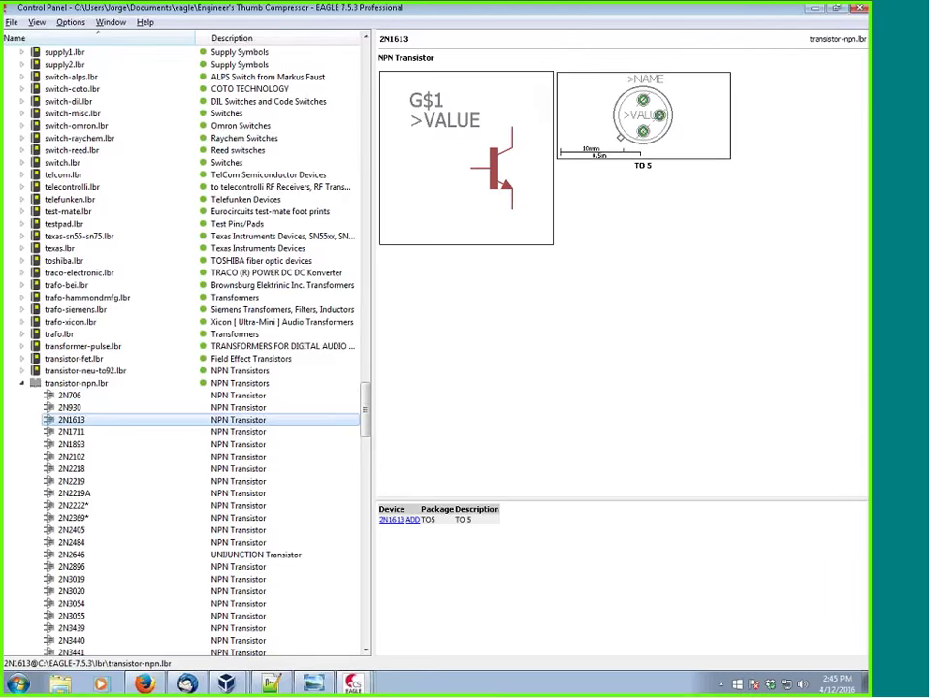
Switch to Firefox and open the EAGLE CAD Libraries page through the element14 community's CadSoft EAGLE Design resources.
click(158, 684)
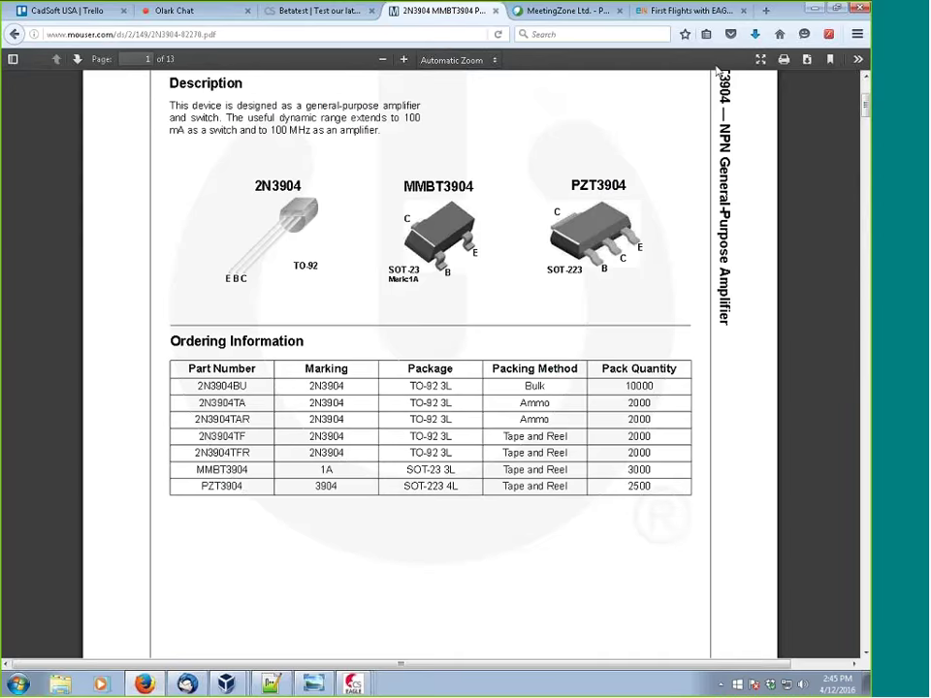
click(679, 14)
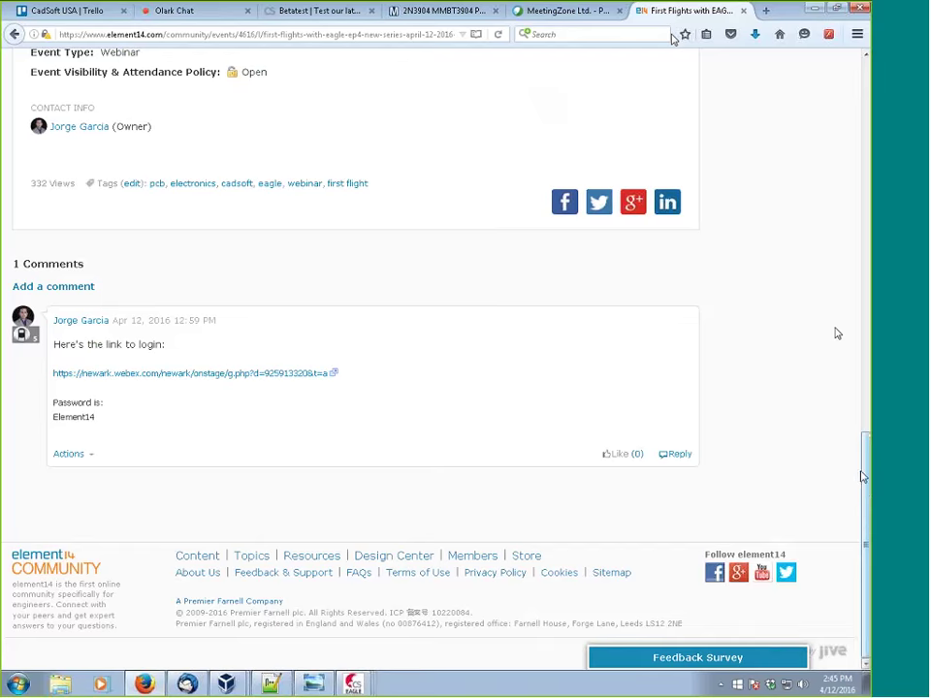
scroll(845, 175, up, 10)
scroll(845, 175, up, 4)
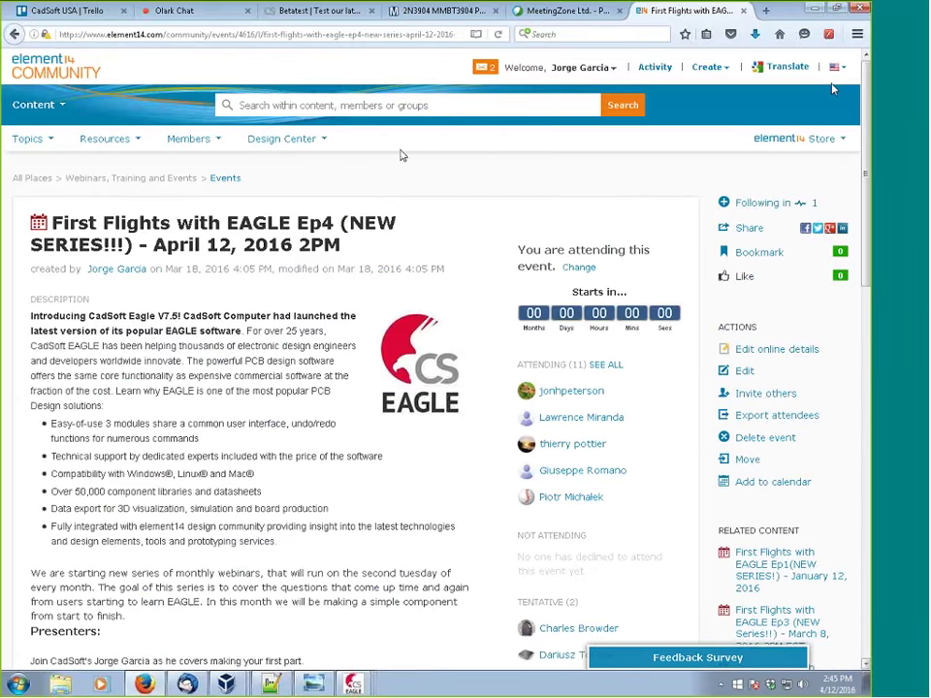
click(128, 147)
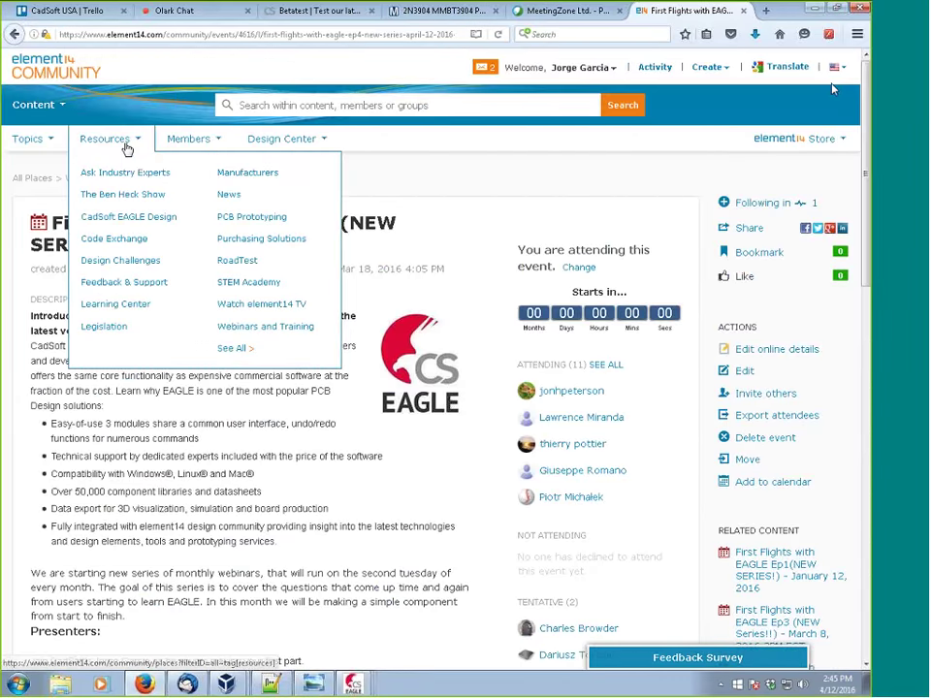
click(109, 218)
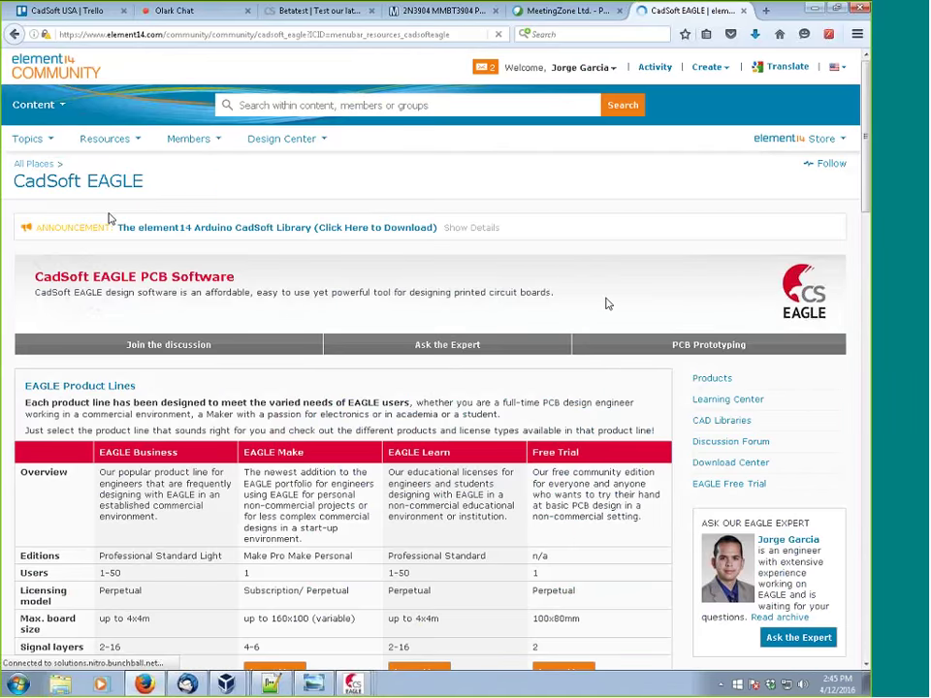
click(710, 422)
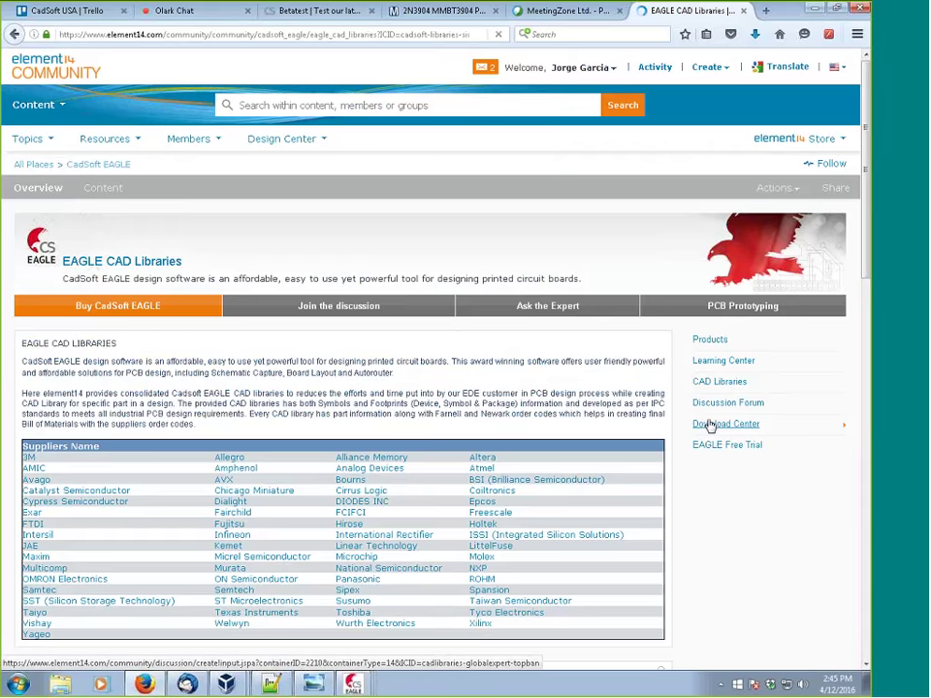
Look through the supplier list of the CAD libraries and open the Fairchild library page.
scroll(449, 310, down, 5)
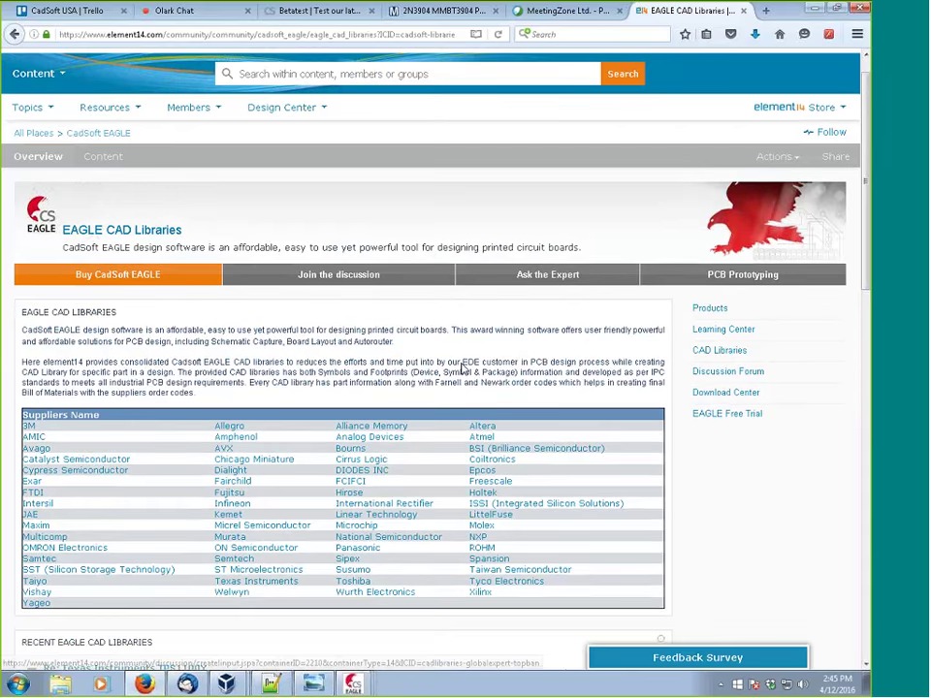
scroll(449, 311, down, 2)
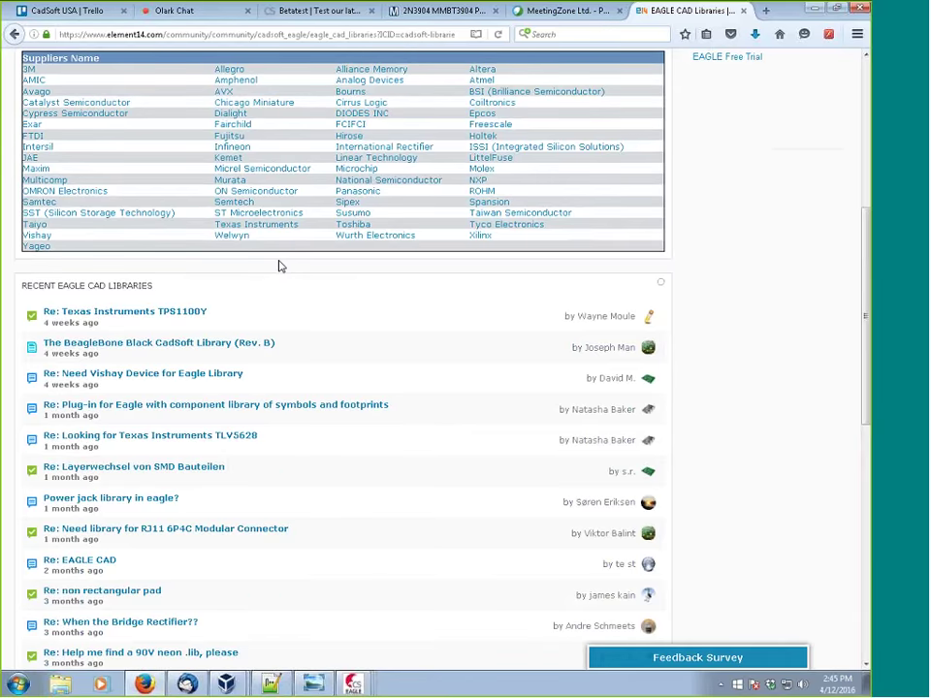
scroll(279, 266, up, 3)
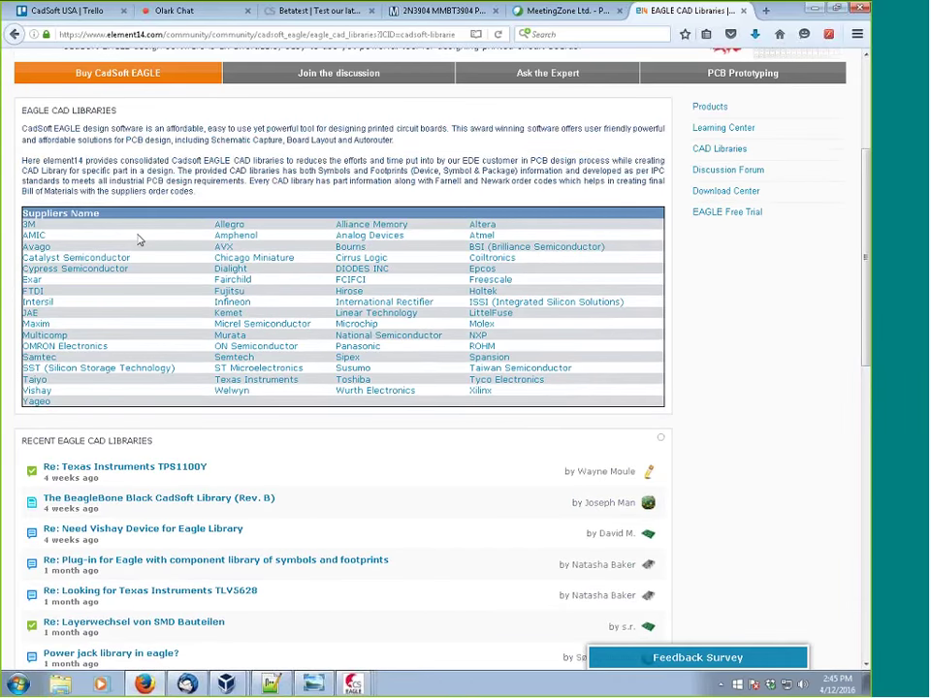
click(232, 281)
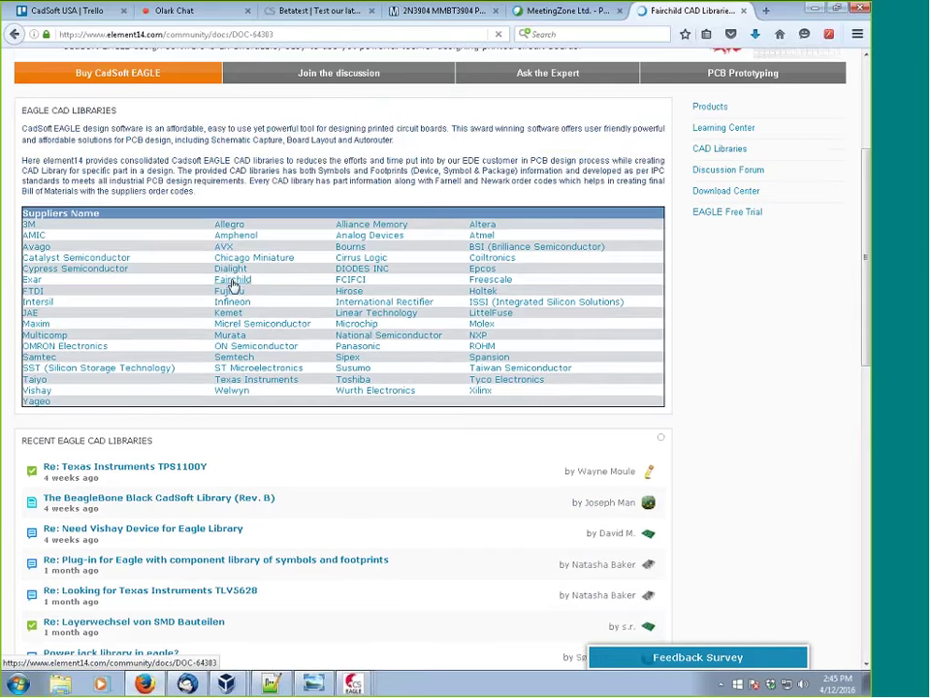
Examine the Fairchild CAD library page, including its description, component list, download files and comments.
scroll(293, 265, down, 5)
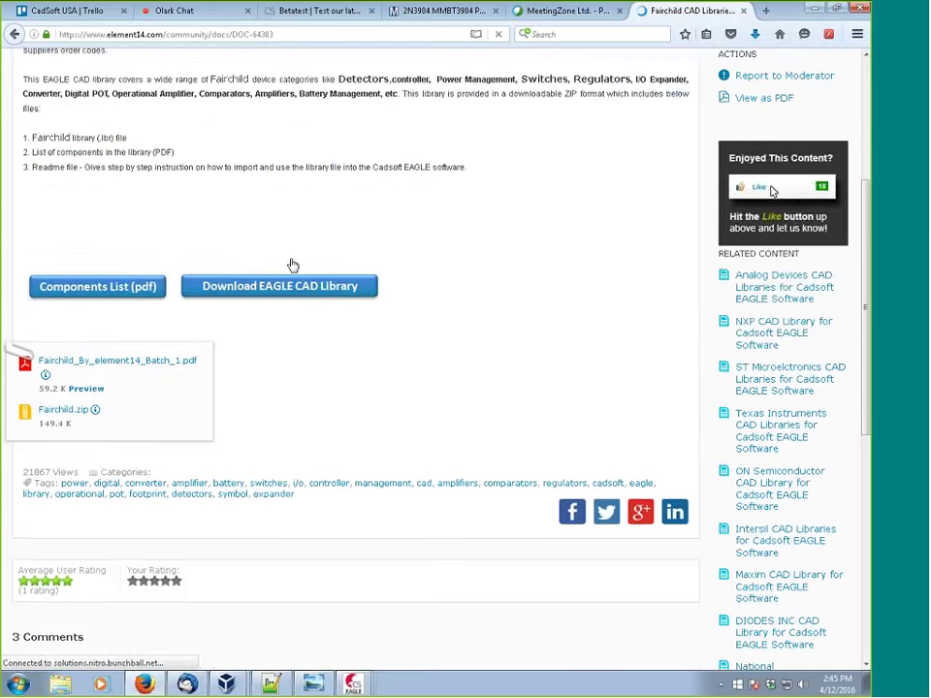
scroll(293, 264, down, 1)
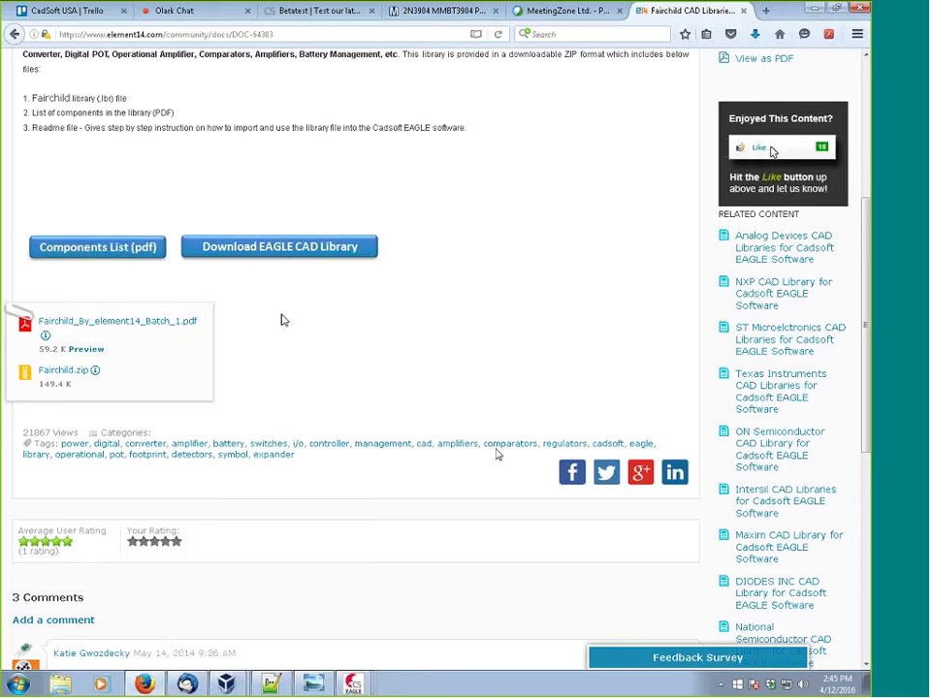
scroll(367, 308, down, 3)
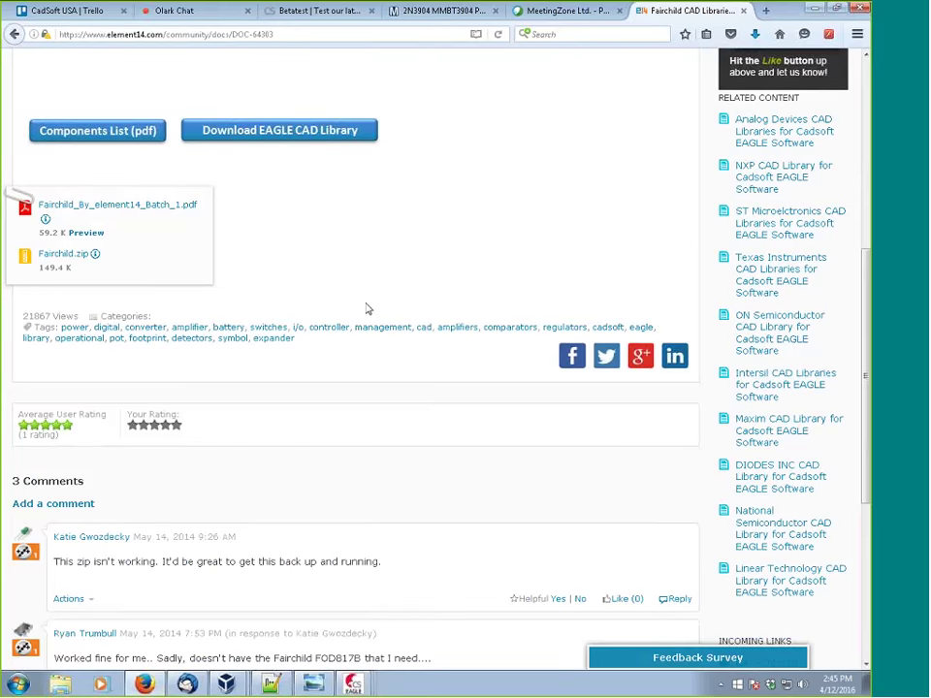
scroll(368, 309, down, 2)
scroll(368, 308, up, 2)
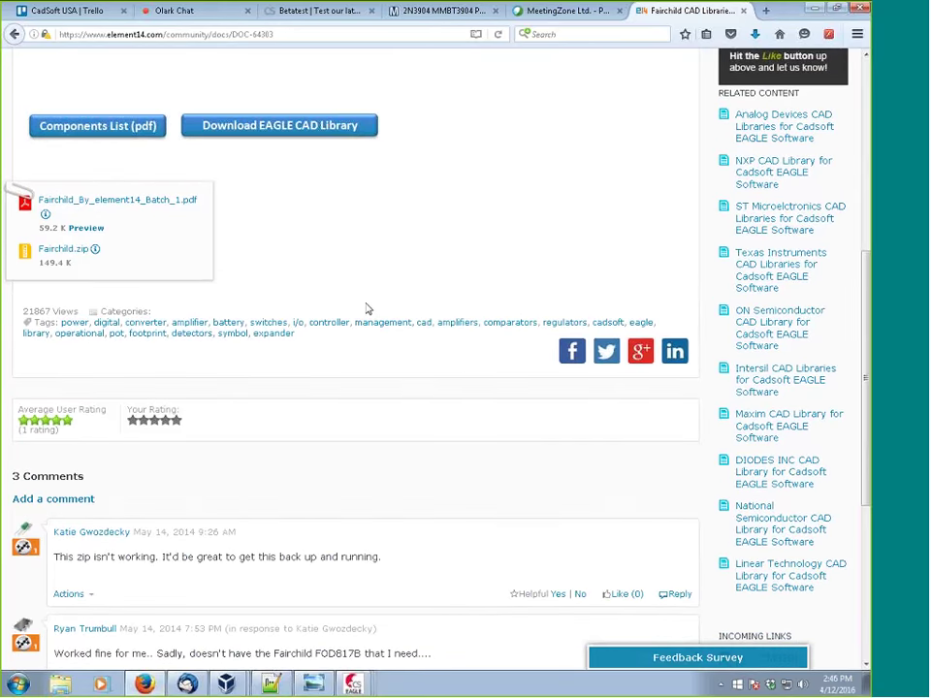
scroll(368, 308, up, 8)
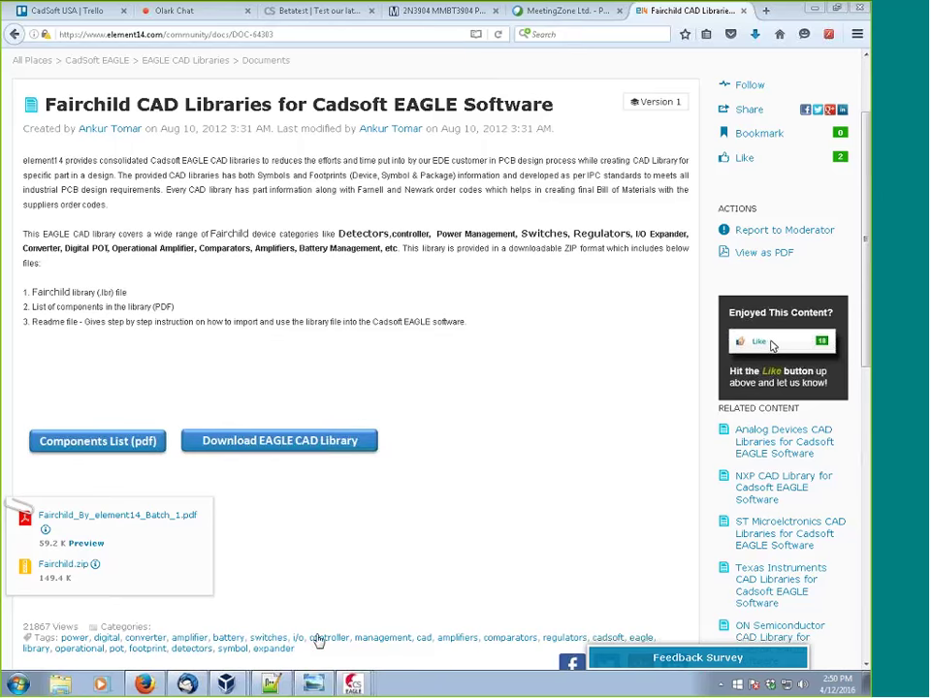
Switch to the EAGLE schematic and move transistor Q2 closer to Q1, level with it in the same row.
mouse_move(353, 684)
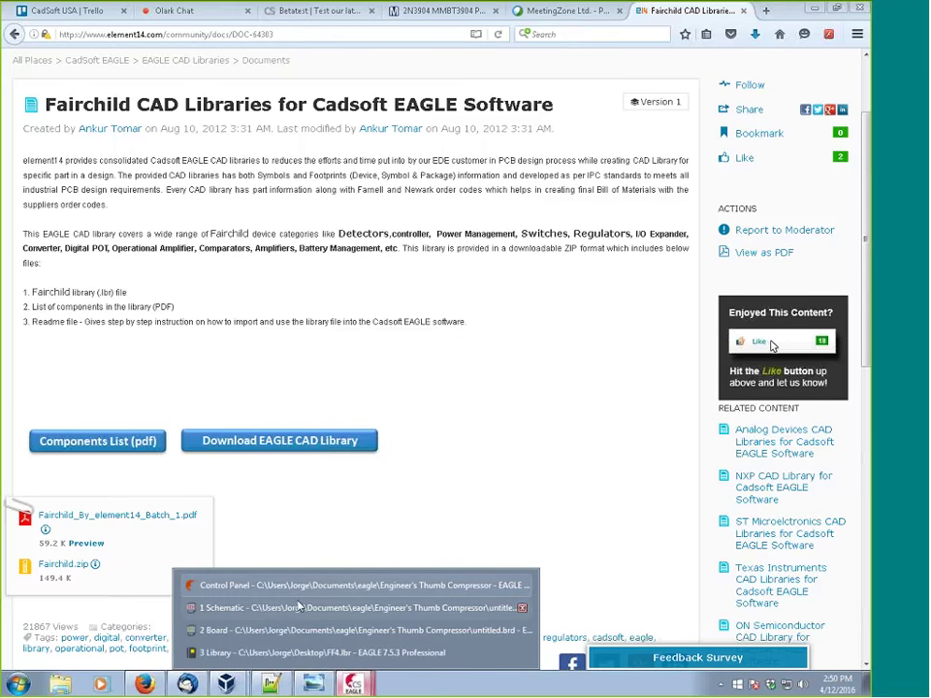
click(262, 608)
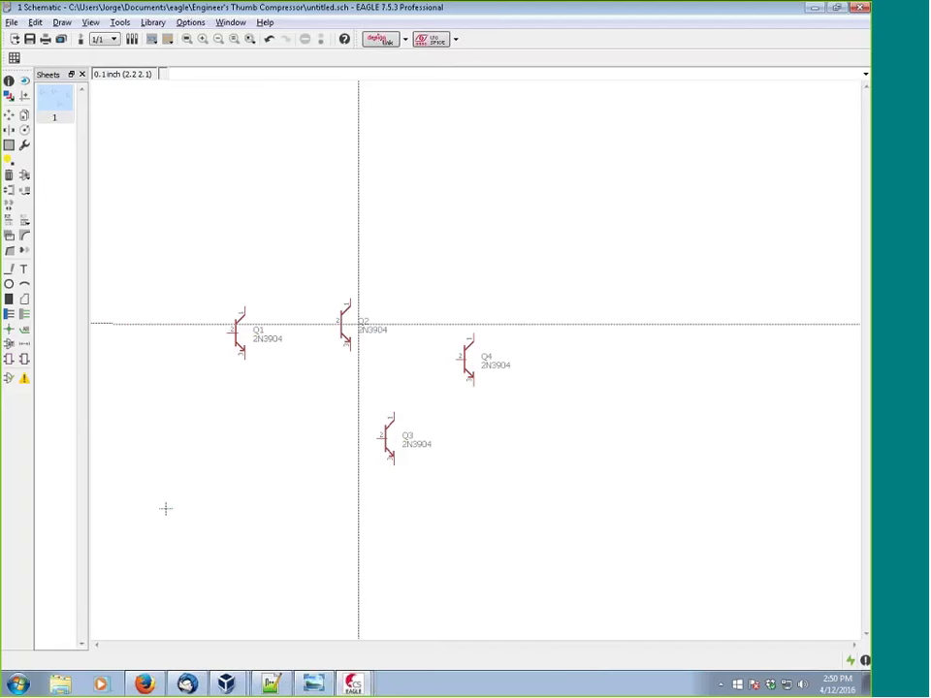
click(9, 114)
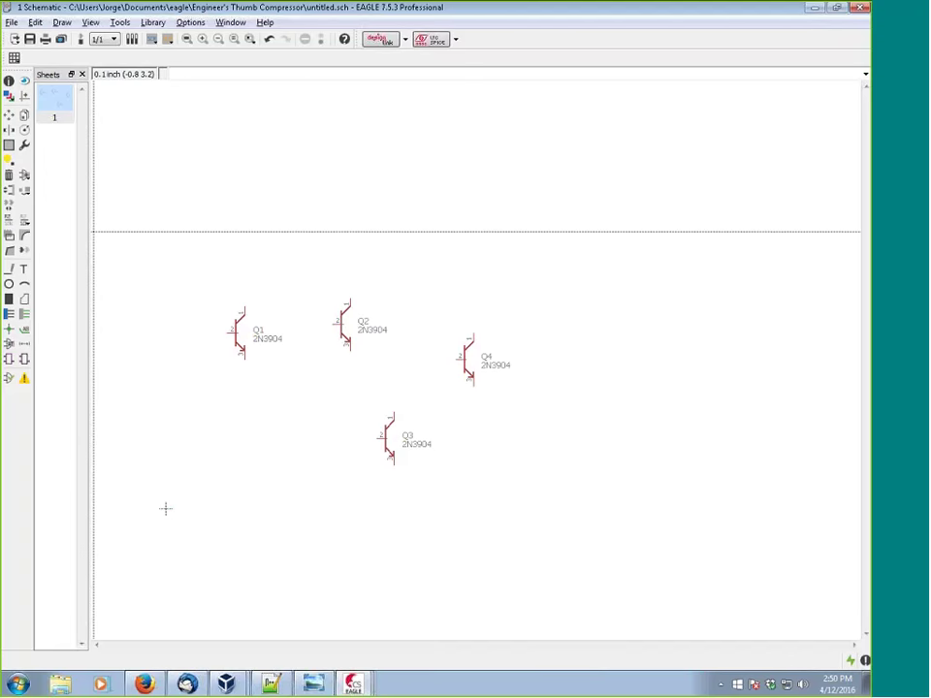
click(345, 327)
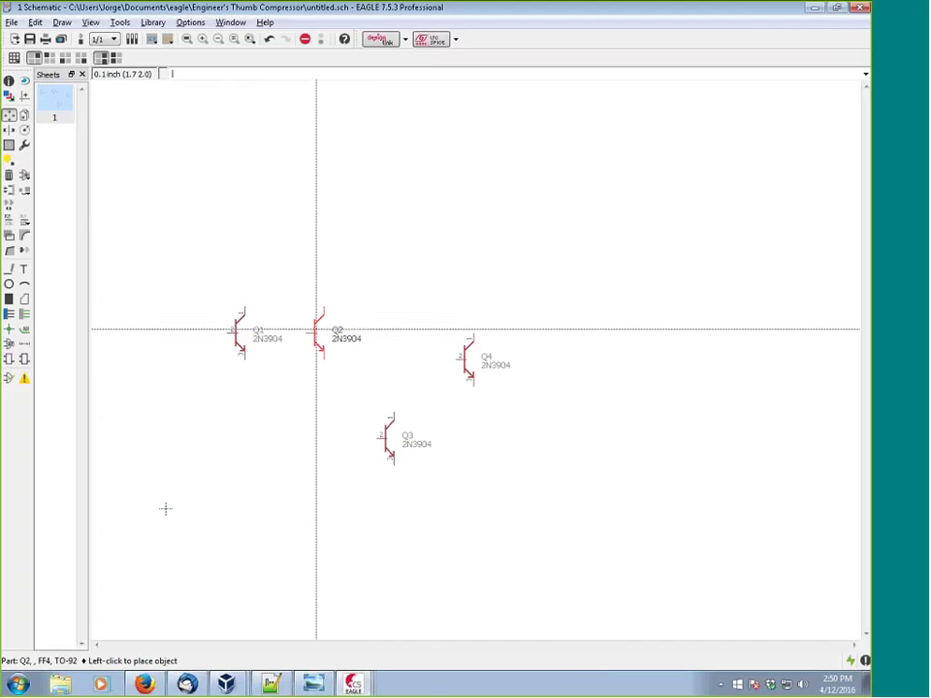
click(311, 333)
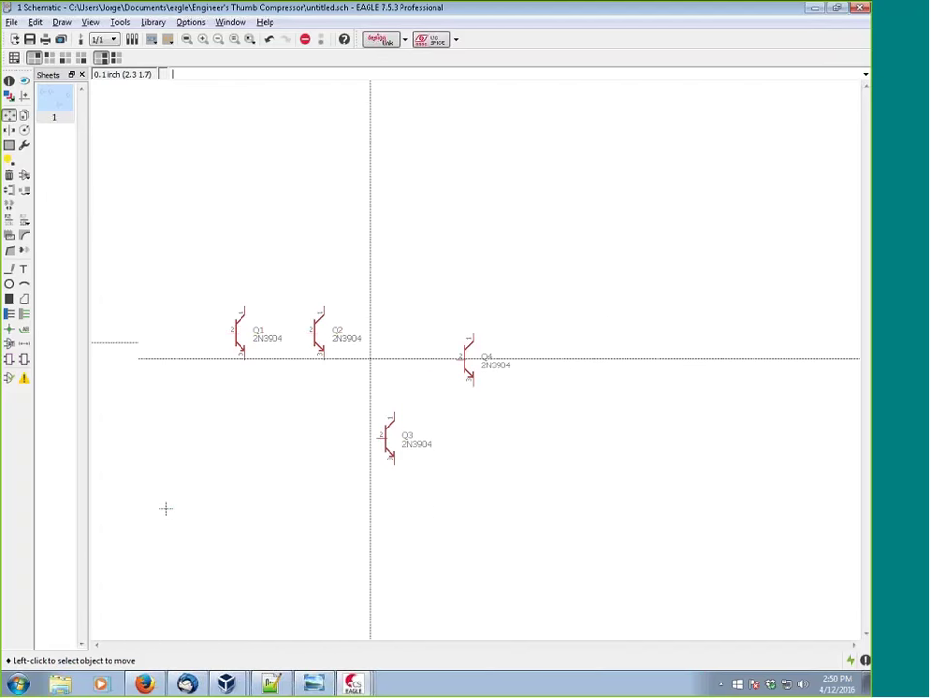
Group transistors Q1 and Q2 and move the group slightly to the left in the same row.
click(9, 144)
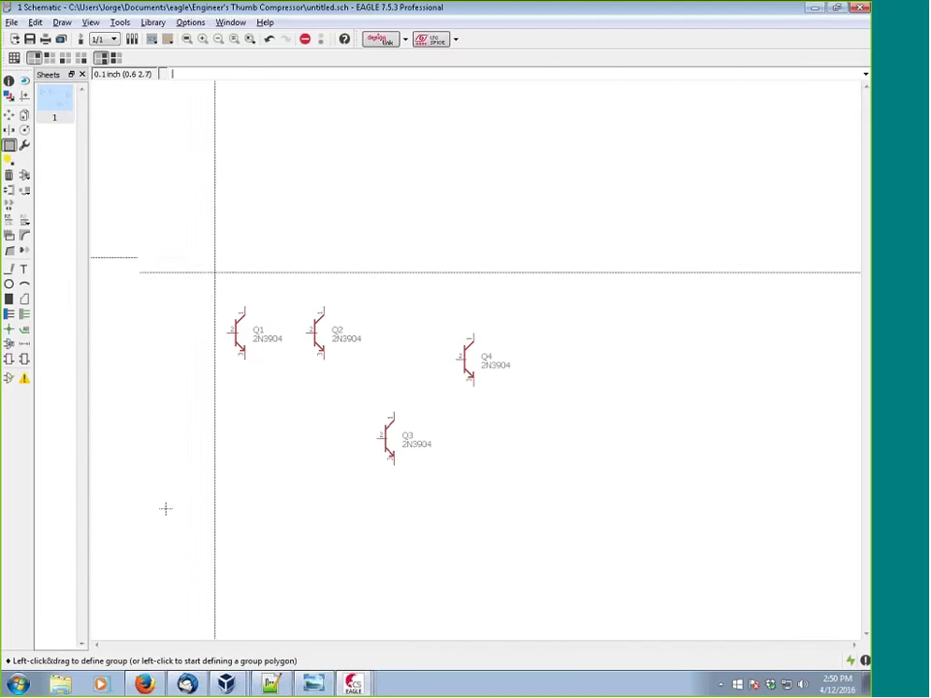
drag(210, 287, 368, 390)
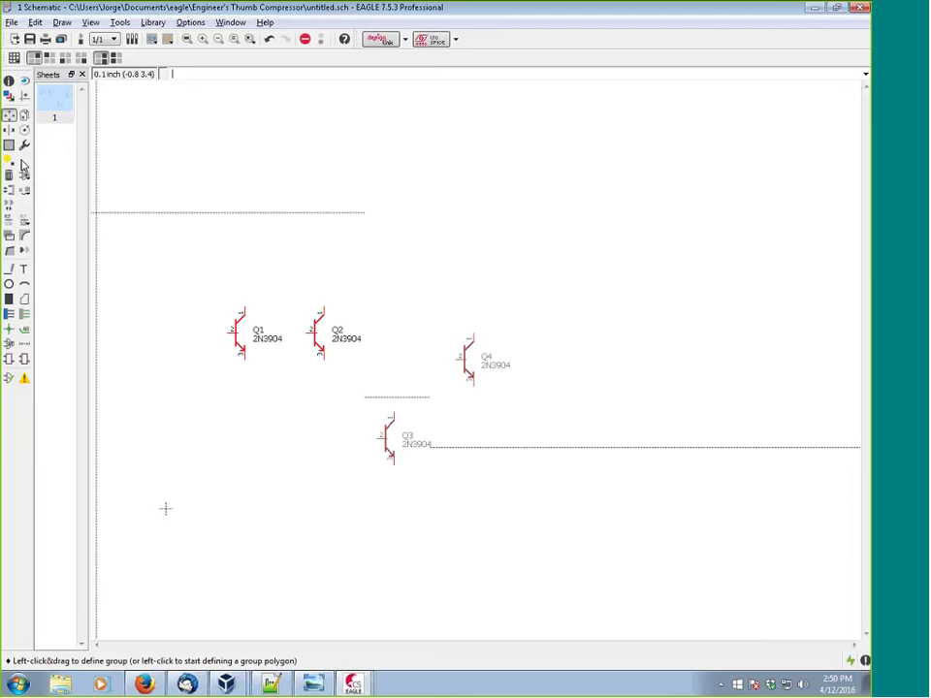
key(F7)
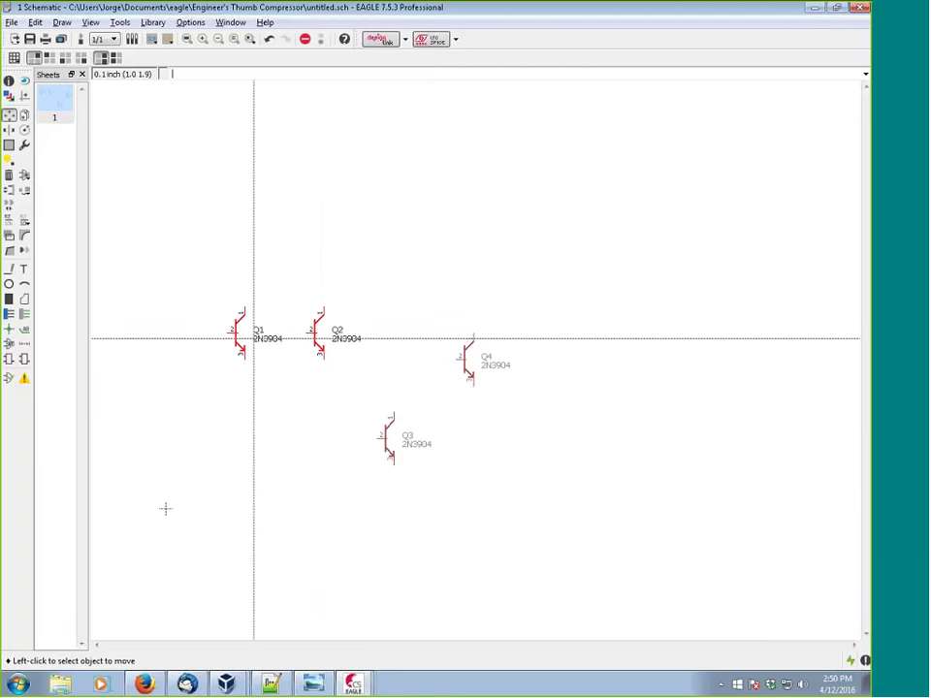
click(287, 330)
ctrl+right_click(287, 329)
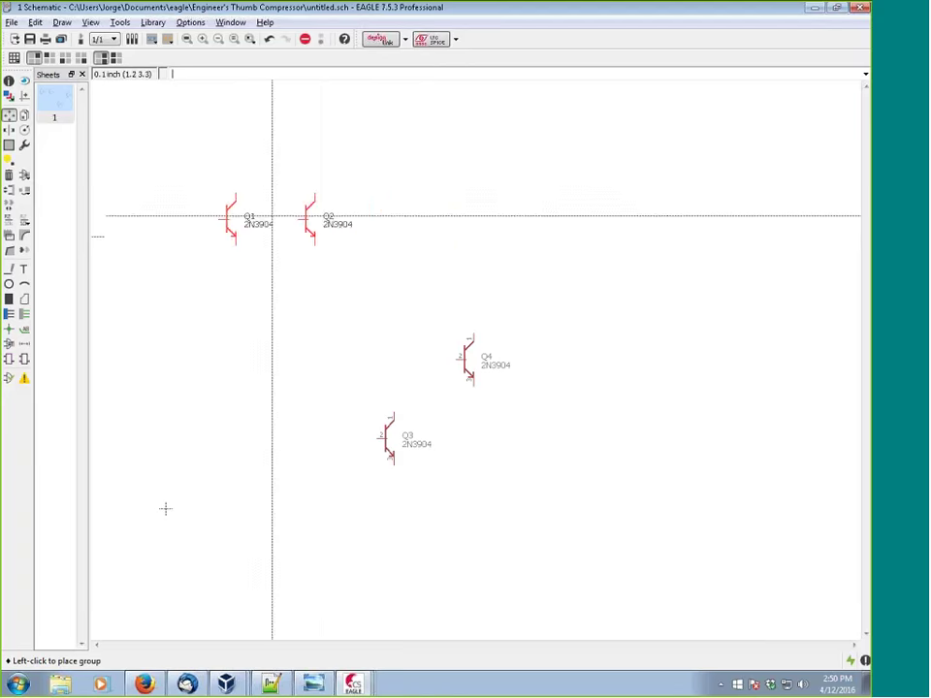
click(272, 330)
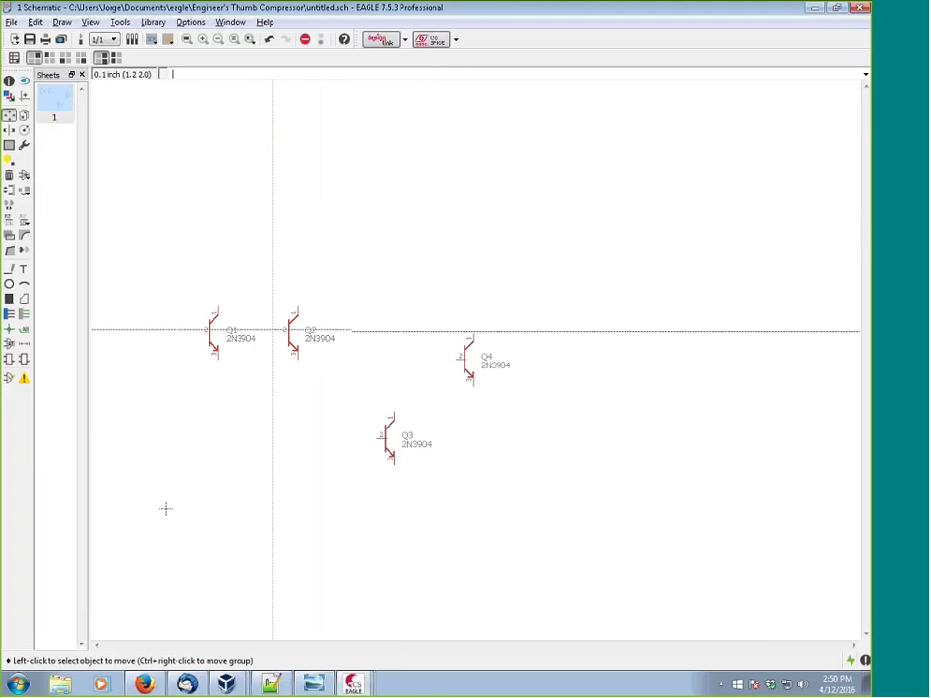
Reposition the Q1 and Q2 group freehand, slightly up and to the right of its place on the sheet.
ctrl+right_click(297, 314)
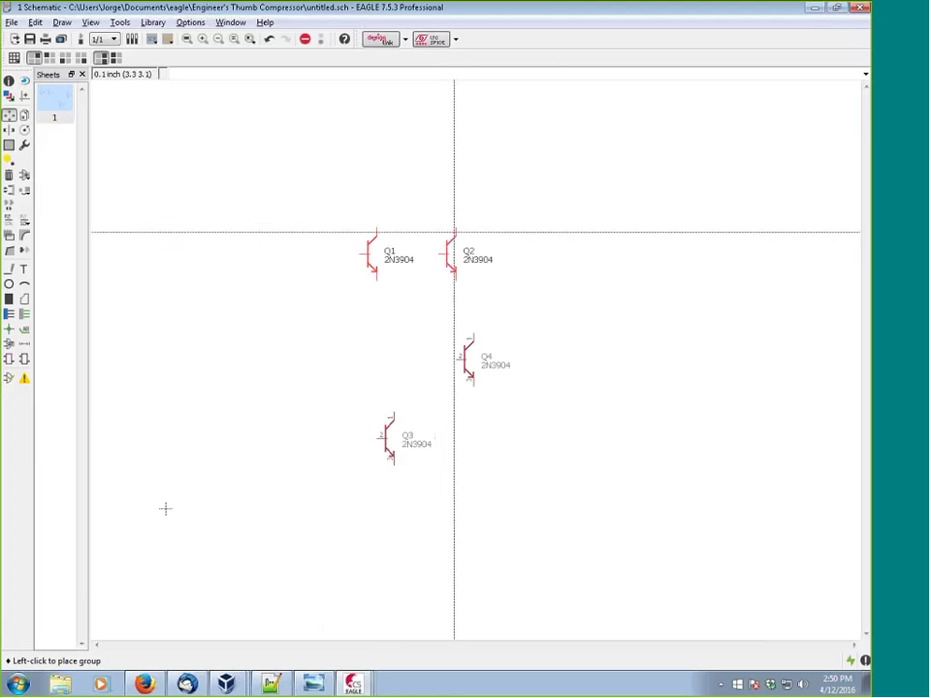
click(314, 297)
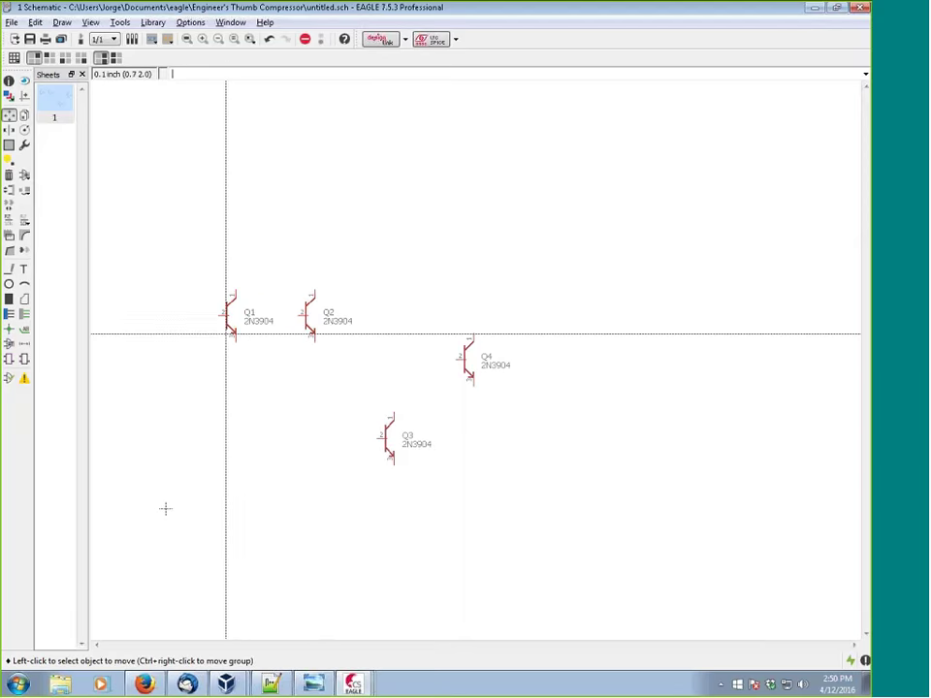
ctrl+right_click(231, 335)
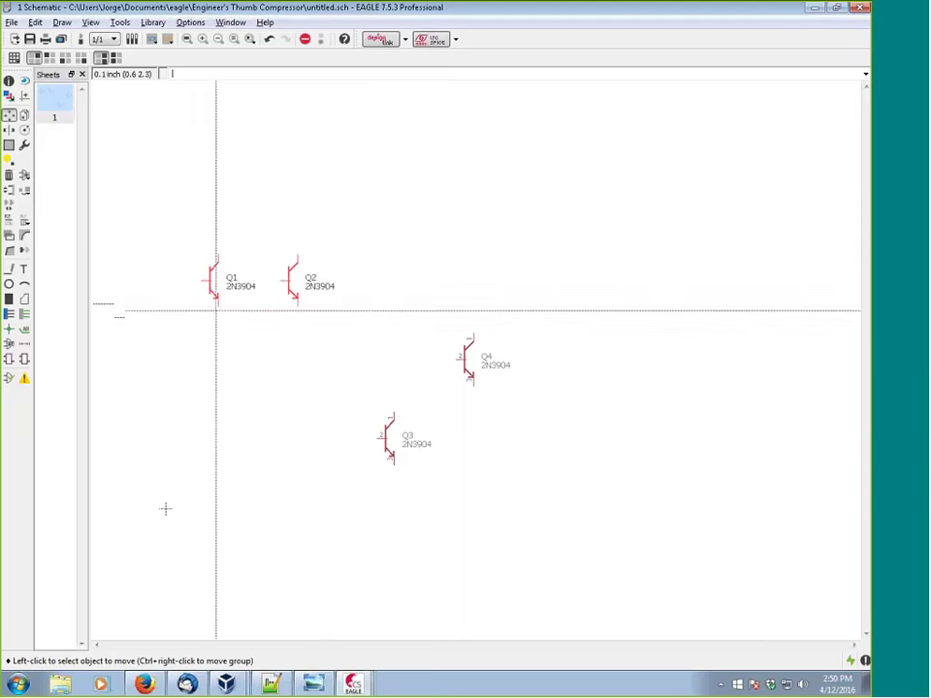
click(205, 341)
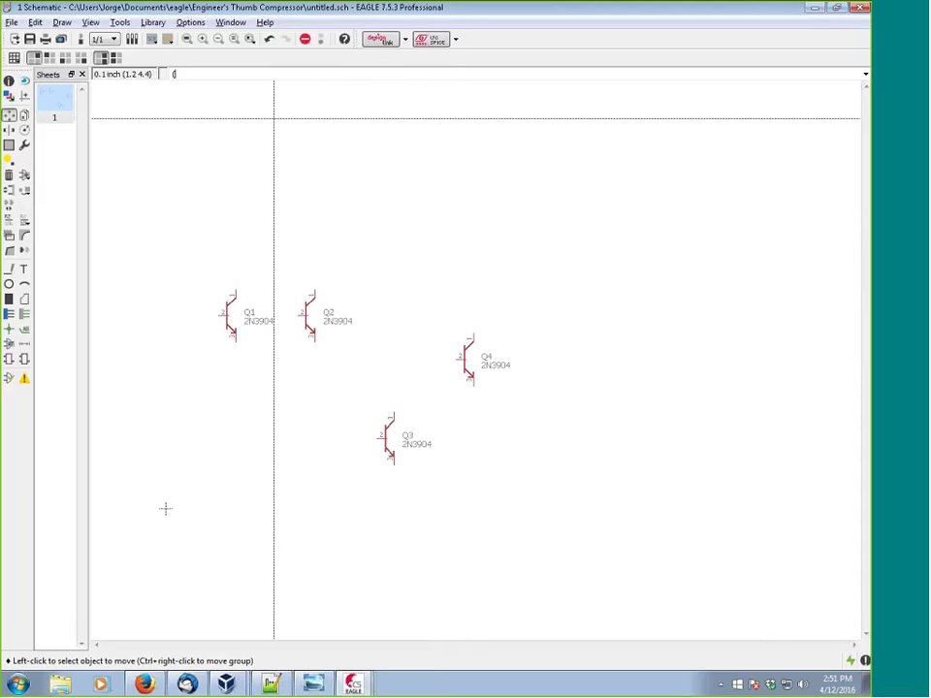
Move the Q1 and Q2 group by coordinates, picking it up at (> 1.1 2.2) and placing it at (2 2).
text(> 1.1 2.2))
key(Return)
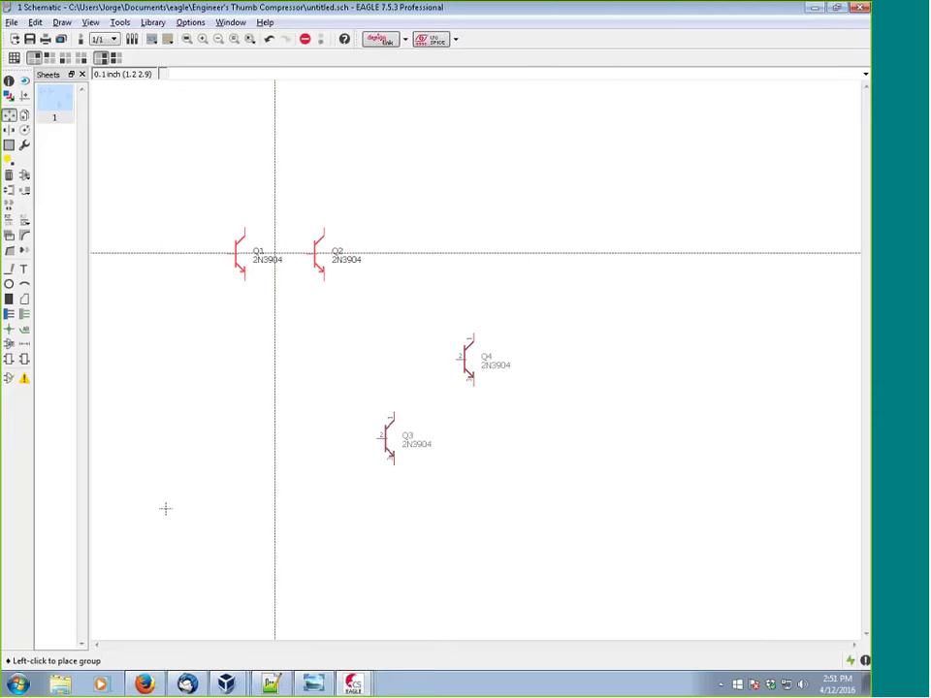
text((2 2))
key(Return)
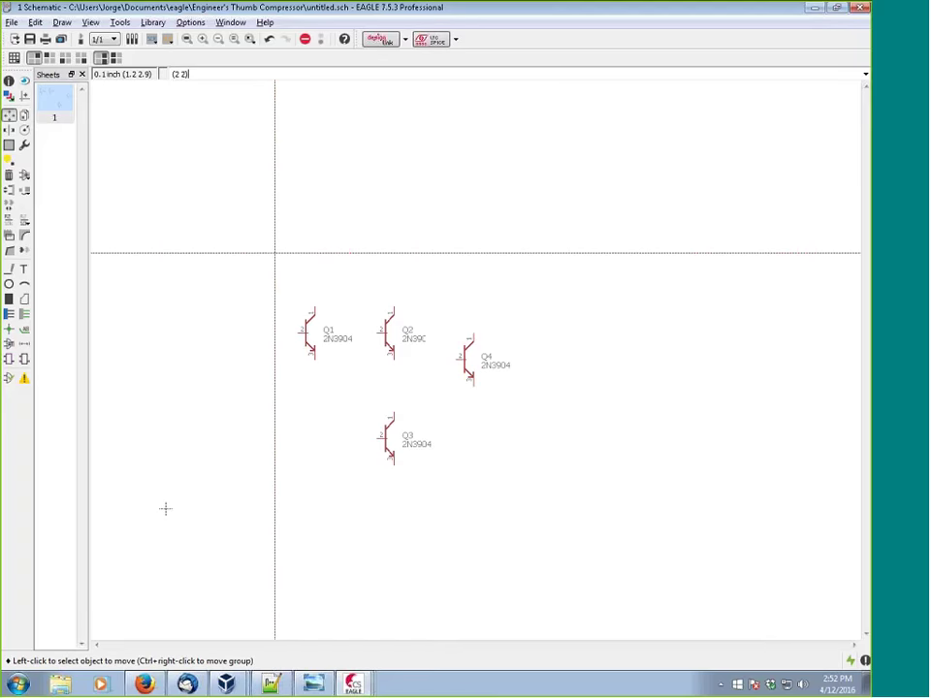